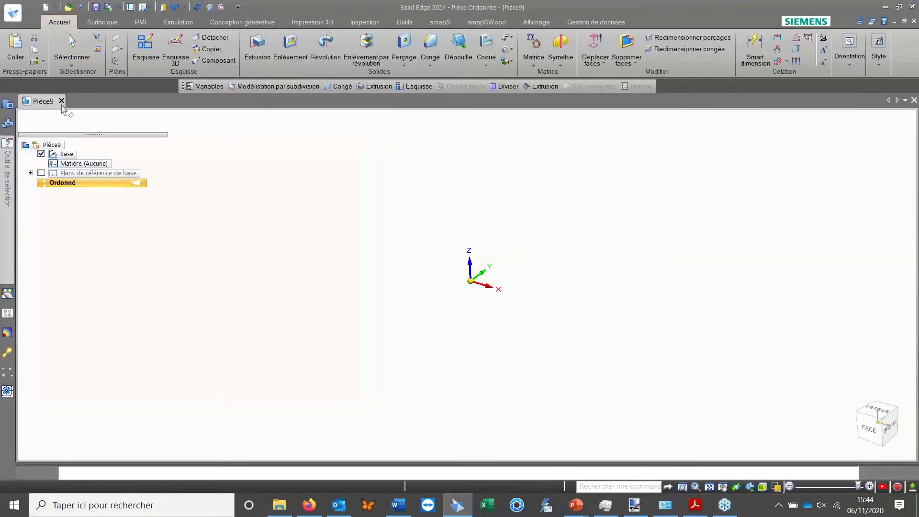
Open the part file Réservoir.par.
{"action": "left_click", "coordinate": [13, 13]}
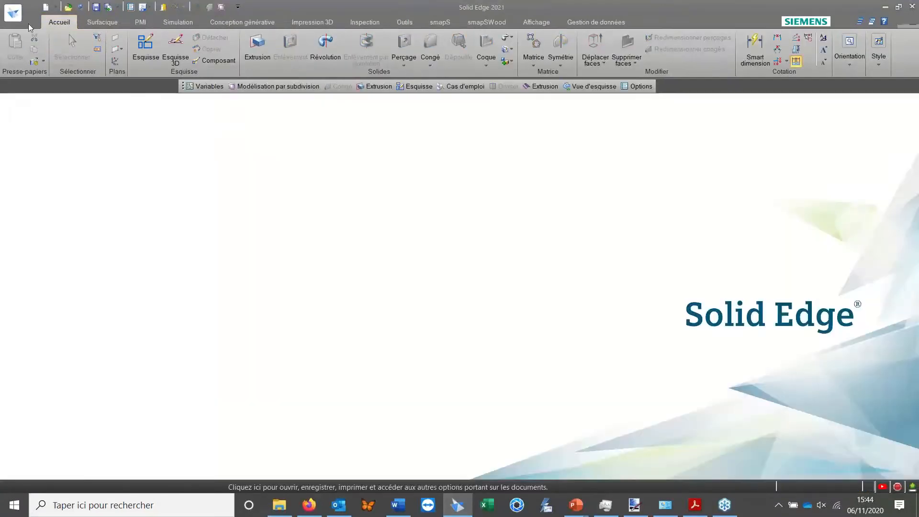
{"action": "left_click", "coordinate": [365, 375]}
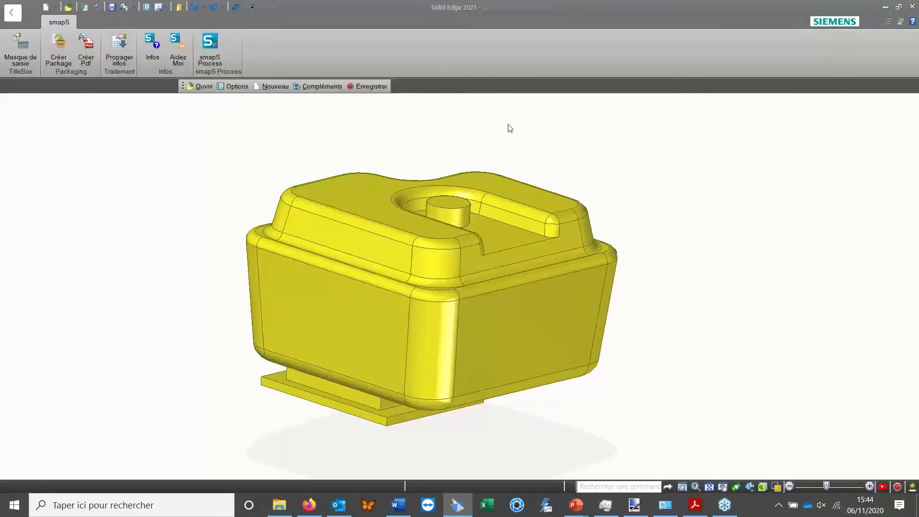
{"action": "middle_click_drag", "start_coordinate": [549, 145], "coordinate": [522, 152]}
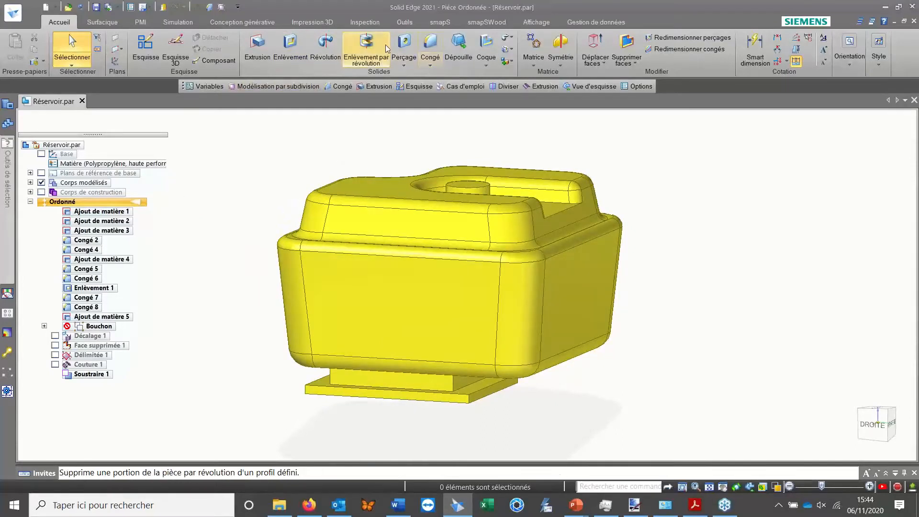
Examine the Contenance variable and its exposed name in the part's variable table.
{"action": "left_click", "coordinate": [376, 26]}
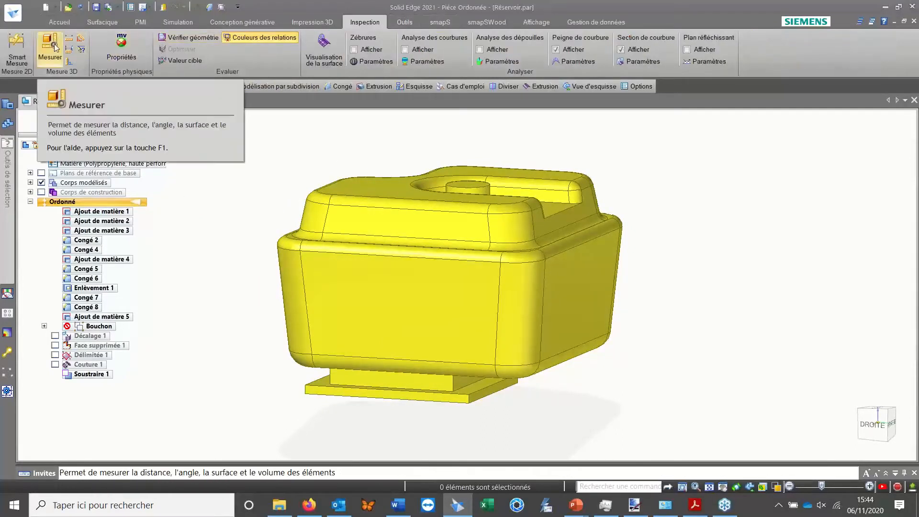
{"action": "left_click", "coordinate": [30, 192]}
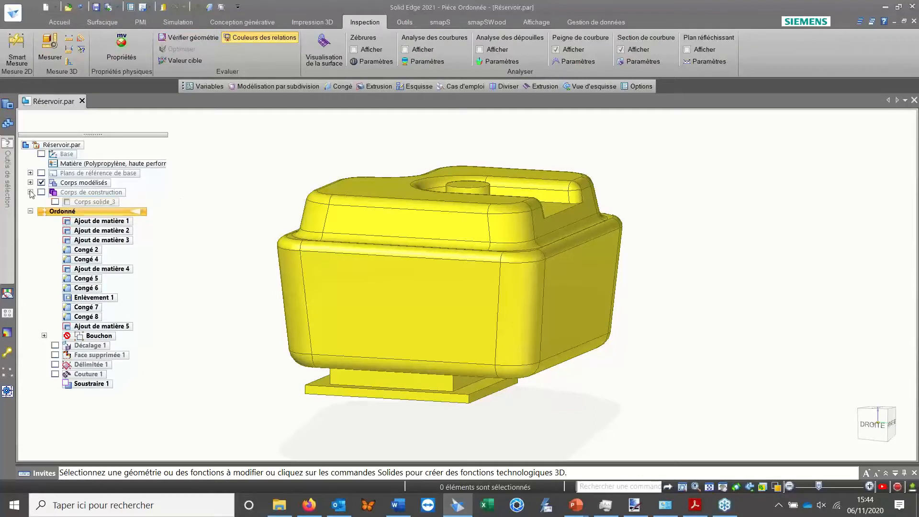
{"action": "left_click", "coordinate": [402, 24]}
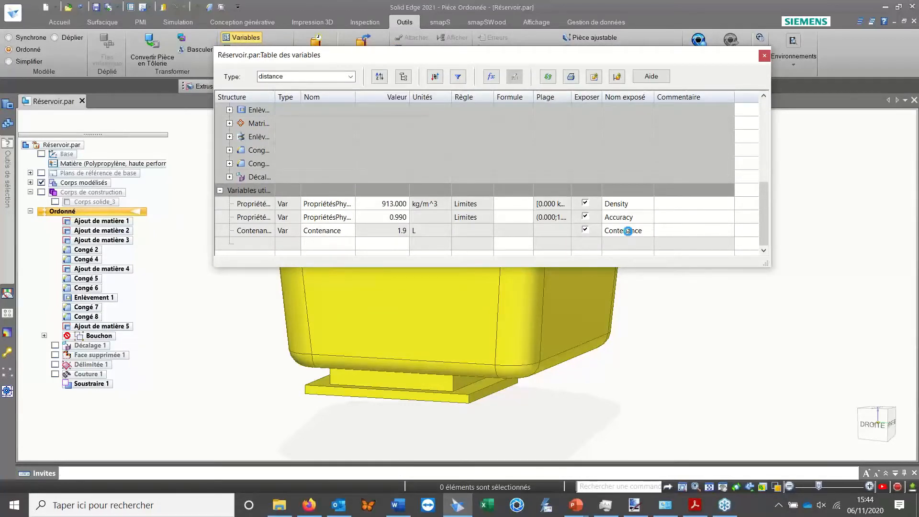
{"action": "left_click", "coordinate": [629, 231]}
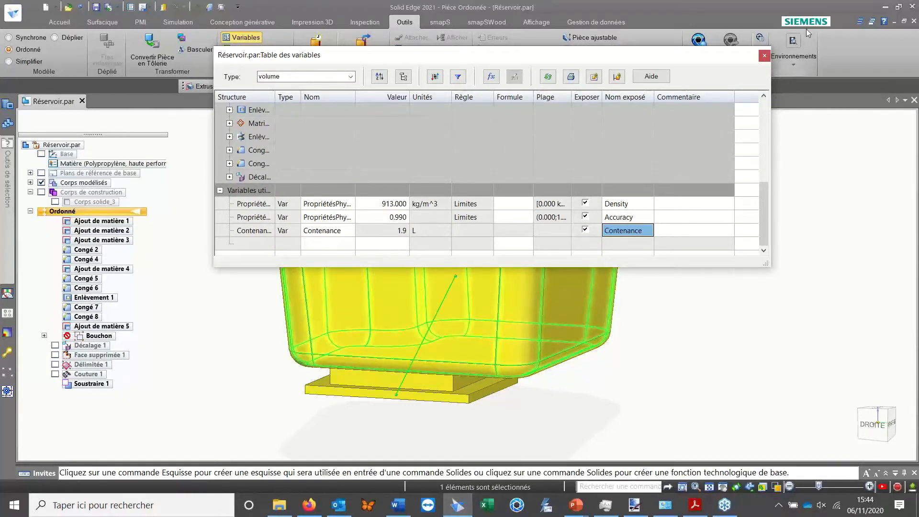
{"action": "left_click", "coordinate": [764, 55]}
Show only the construction bodies to examine the tank's inner volume, and restore the display of the modelled bodies.
{"action": "middle_click_drag", "start_coordinate": [292, 165], "coordinate": [271, 173]}
{"action": "scroll", "coordinate": [332, 59], "scroll_direction": "up", "scroll_amount": 7}
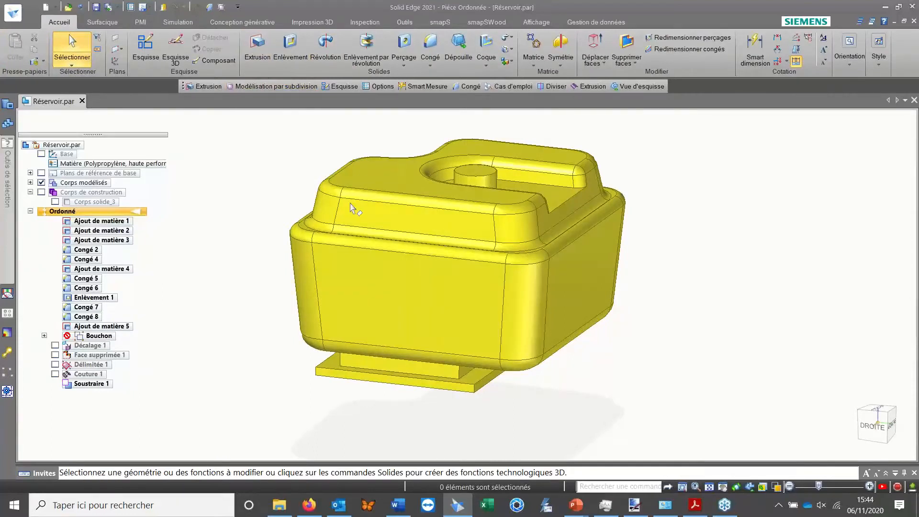
{"action": "left_click", "coordinate": [41, 183]}
{"action": "left_click", "coordinate": [41, 192]}
{"action": "middle_click_drag", "start_coordinate": [441, 209], "coordinate": [425, 180]}
{"action": "scroll", "coordinate": [438, 215], "scroll_direction": "down", "scroll_amount": 2}
{"action": "scroll", "coordinate": [438, 215], "scroll_direction": "up", "scroll_amount": 2}
{"action": "middle_click_drag", "start_coordinate": [354, 237], "coordinate": [312, 239]}
{"action": "left_click", "coordinate": [44, 192]}
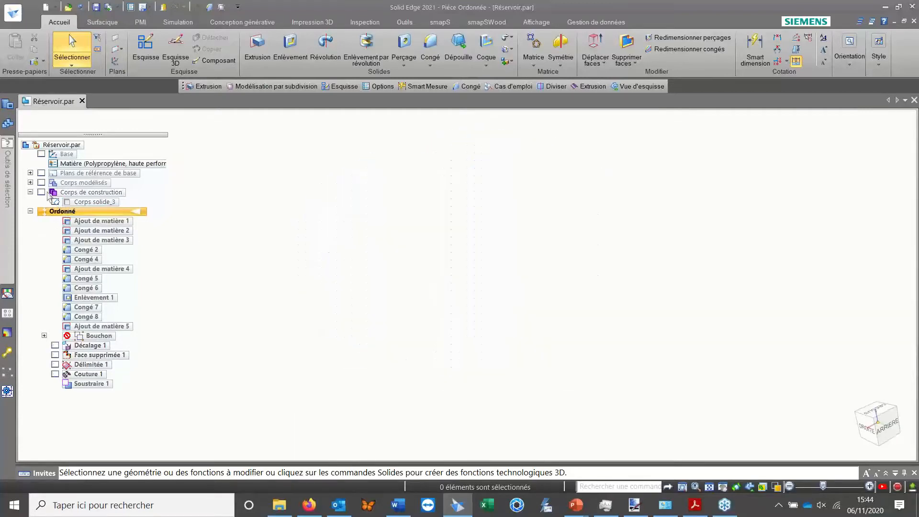
{"action": "left_click", "coordinate": [41, 183]}
{"action": "middle_click_drag", "start_coordinate": [431, 225], "coordinate": [461, 164]}
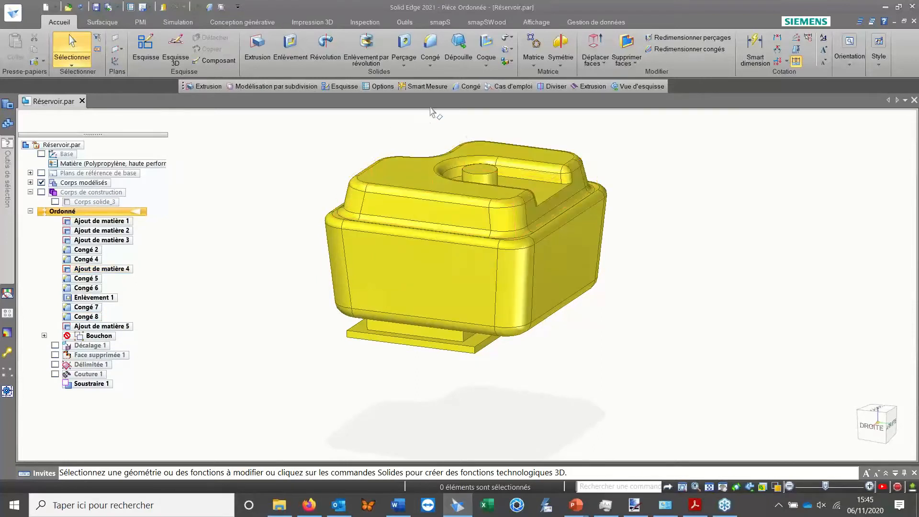
Start an extrusion sketch on the tank's flat side face and enter the text profile "Contenance :".
{"action": "left_click", "coordinate": [257, 48]}
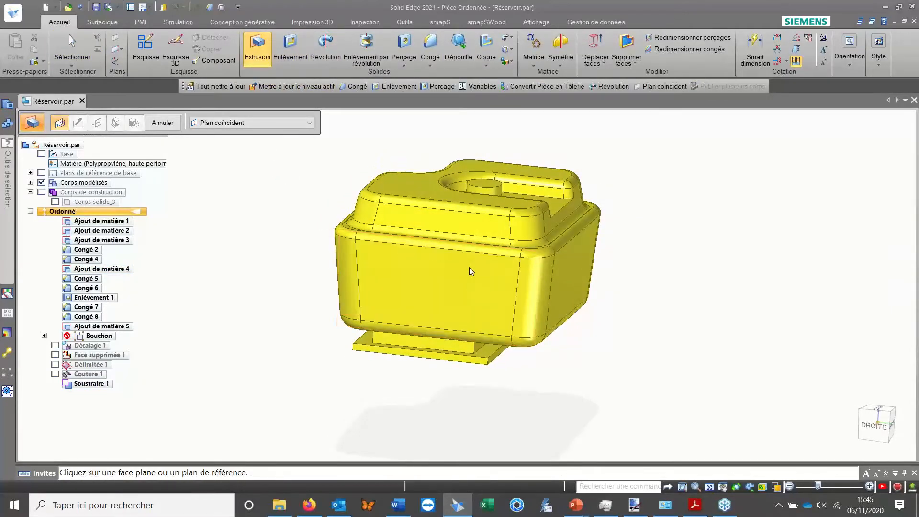
{"action": "left_click", "coordinate": [412, 266]}
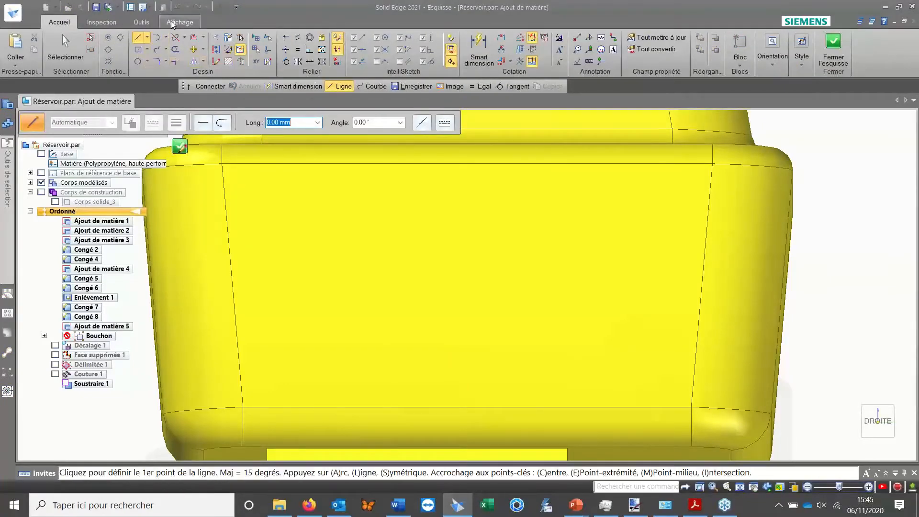
{"action": "left_click", "coordinate": [142, 22]}
{"action": "left_click", "coordinate": [11, 41]}
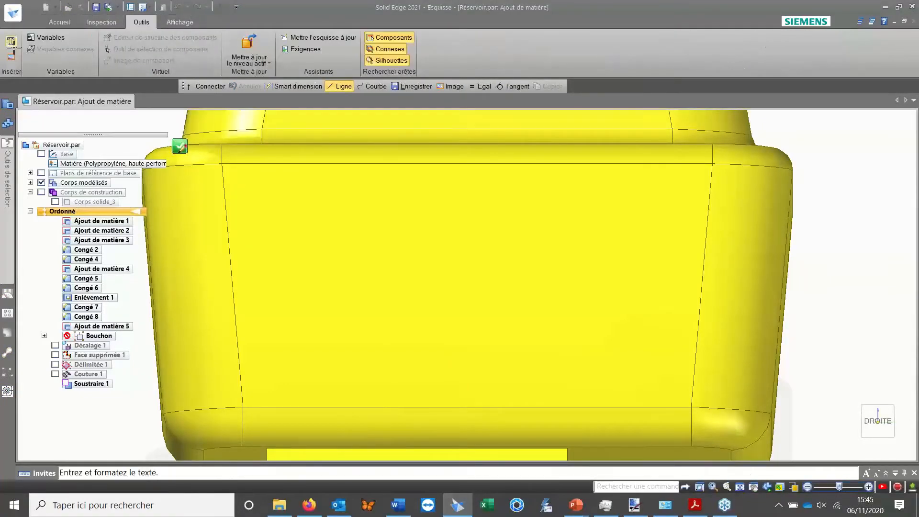
{"action": "left_click", "coordinate": [359, 181]}
{"action": "type", "text": "C"}
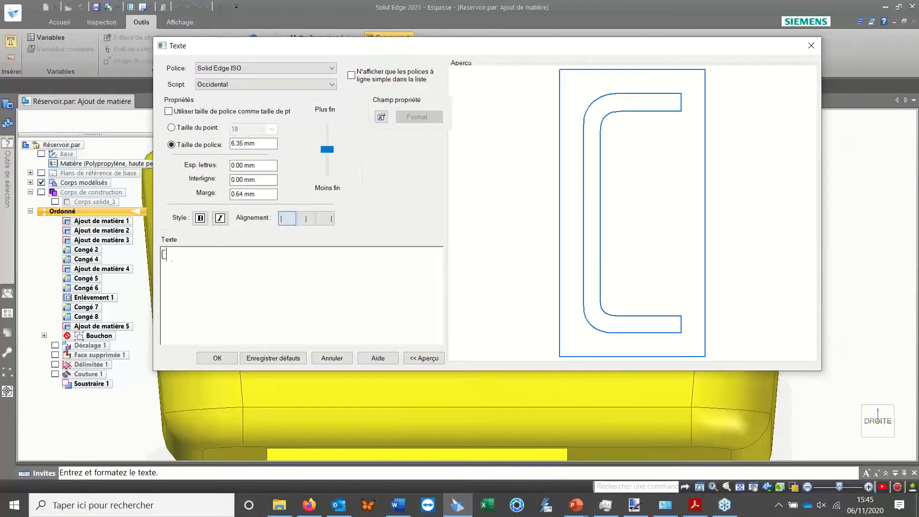
{"action": "type", "text": "ontenance"}
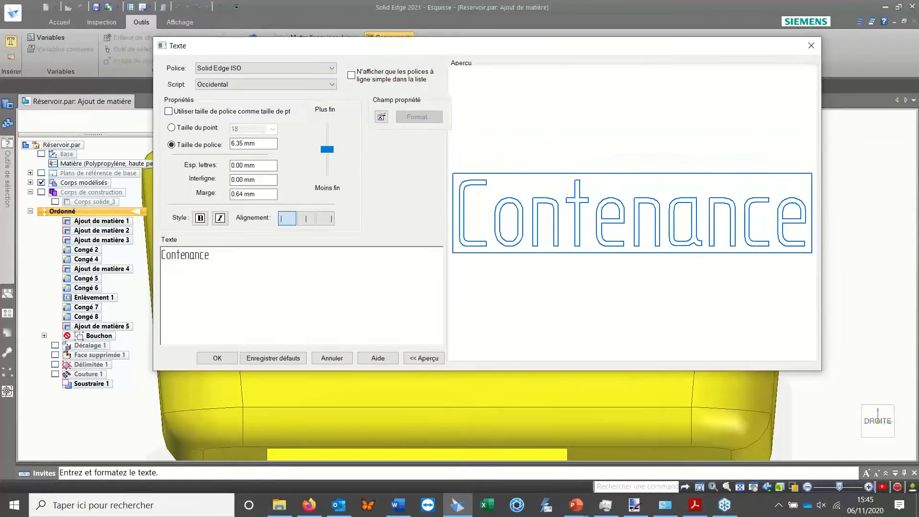
{"action": "type", "text": " :"}
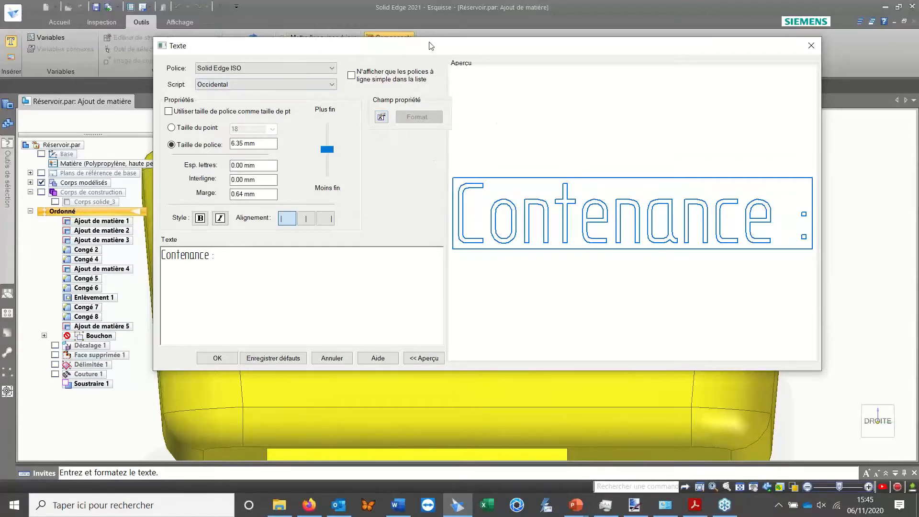
Insert the property field "Contenance (Propriété personnalisée)" of the active document after the text.
{"action": "left_click_drag", "start_coordinate": [431, 46], "coordinate": [470, 62]}
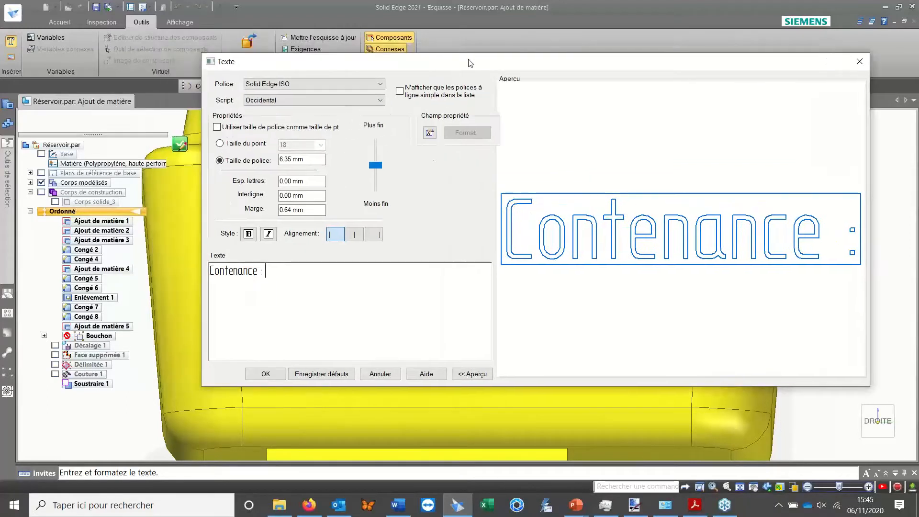
{"action": "left_click", "coordinate": [430, 134]}
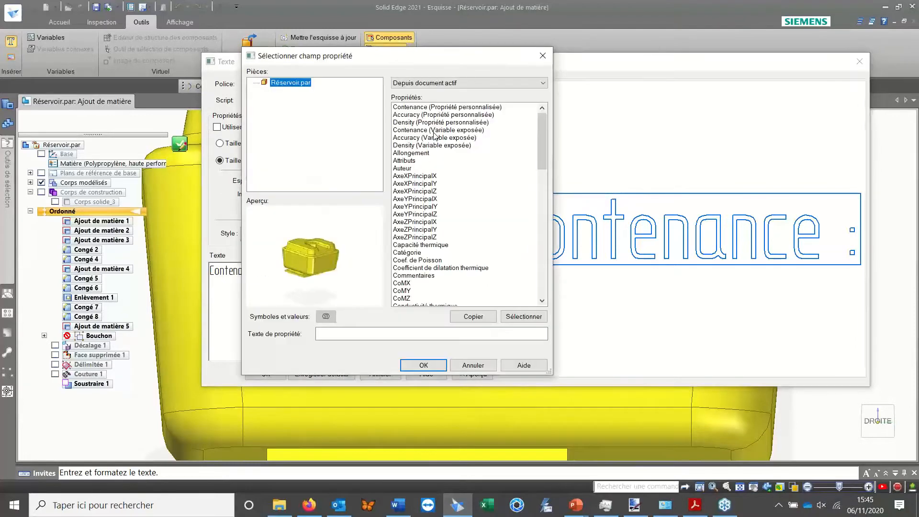
{"action": "left_click", "coordinate": [471, 123]}
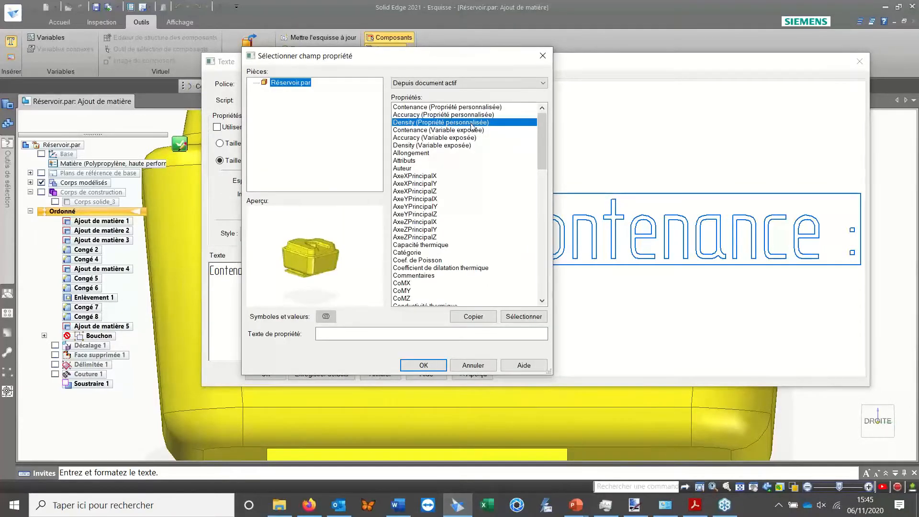
{"action": "key", "text": "Up"}
{"action": "key", "text": "Up"}
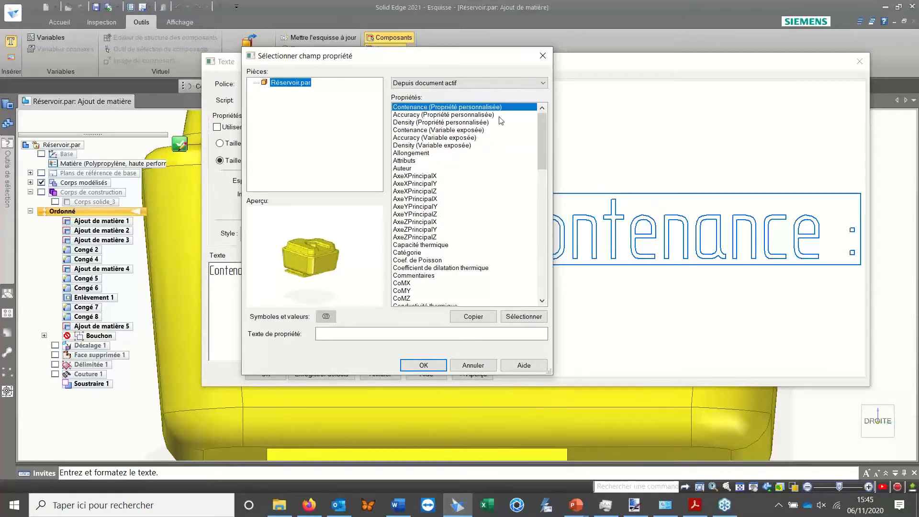
{"action": "double_click", "coordinate": [474, 107]}
{"action": "left_click", "coordinate": [423, 365]}
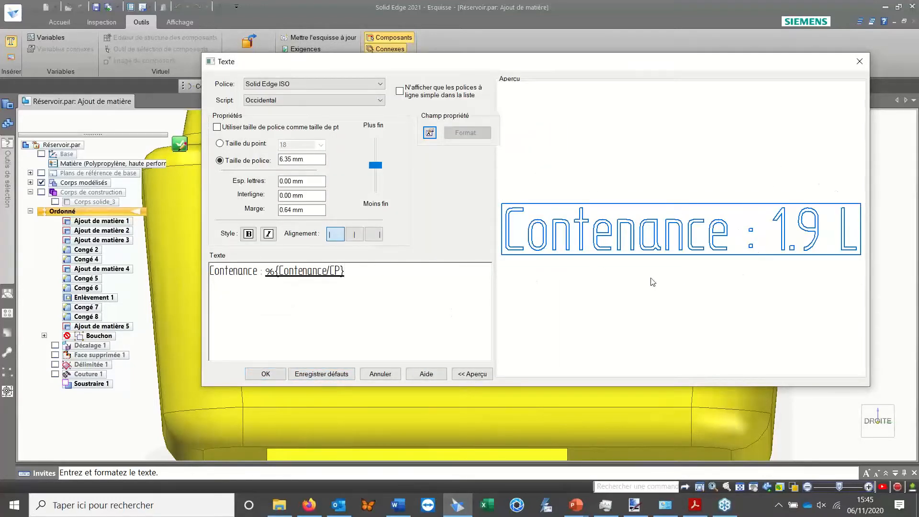
Place the text profile in the upper middle of the side face and finish the sketch.
{"action": "left_click", "coordinate": [266, 374]}
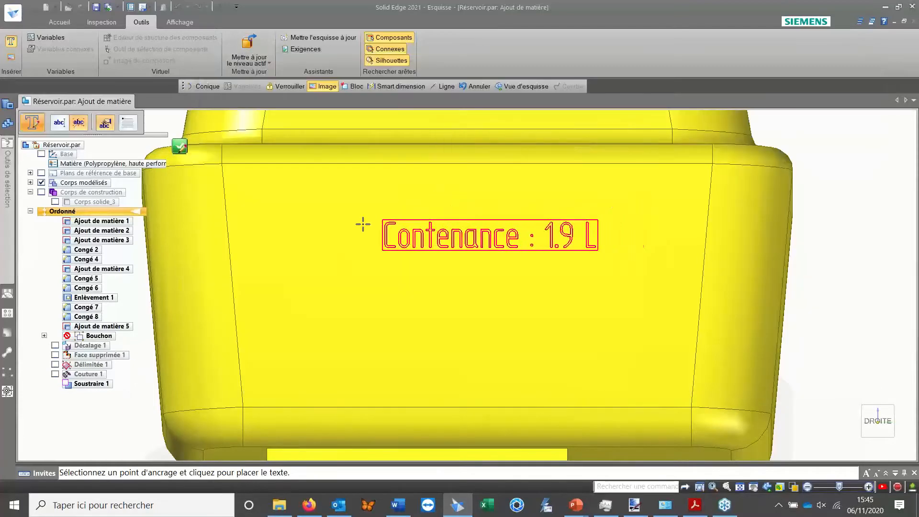
{"action": "left_click", "coordinate": [353, 198]}
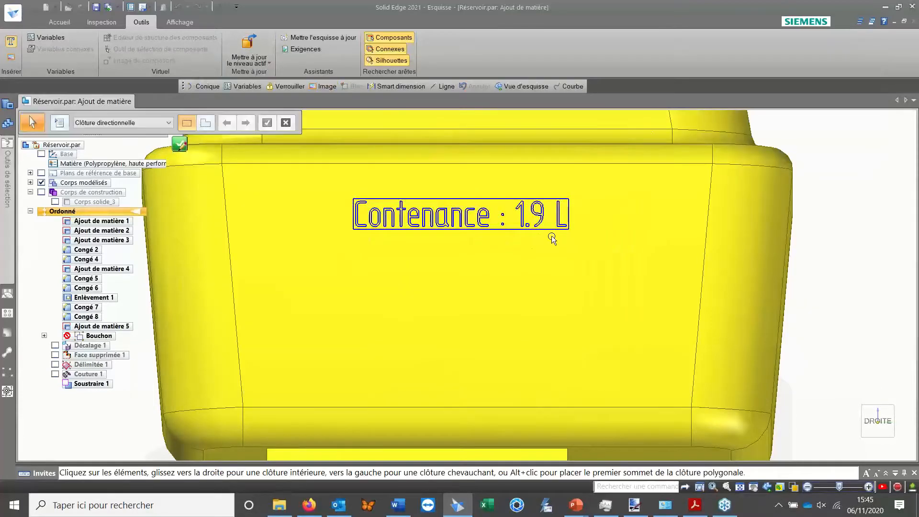
{"action": "scroll", "coordinate": [551, 246], "scroll_direction": "down", "scroll_amount": 1}
{"action": "middle_click_drag", "start_coordinate": [557, 232], "coordinate": [522, 252]}
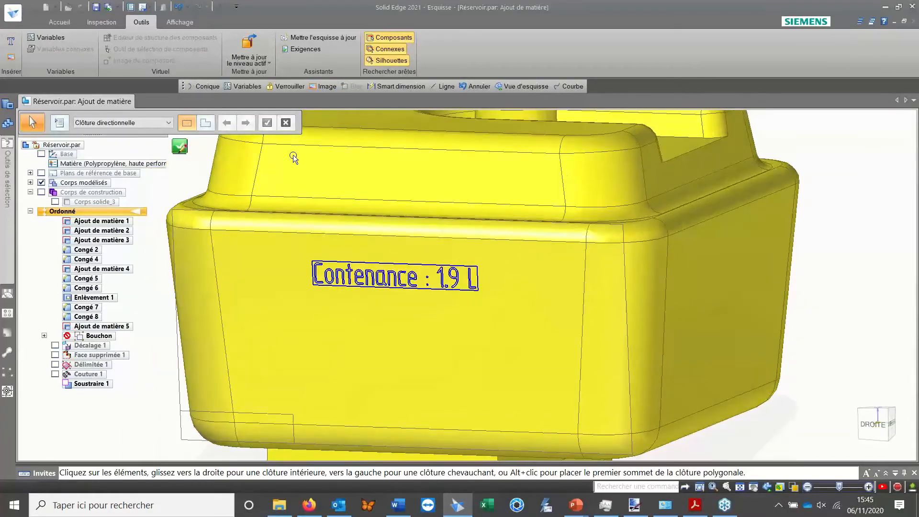
{"action": "left_click", "coordinate": [182, 148]}
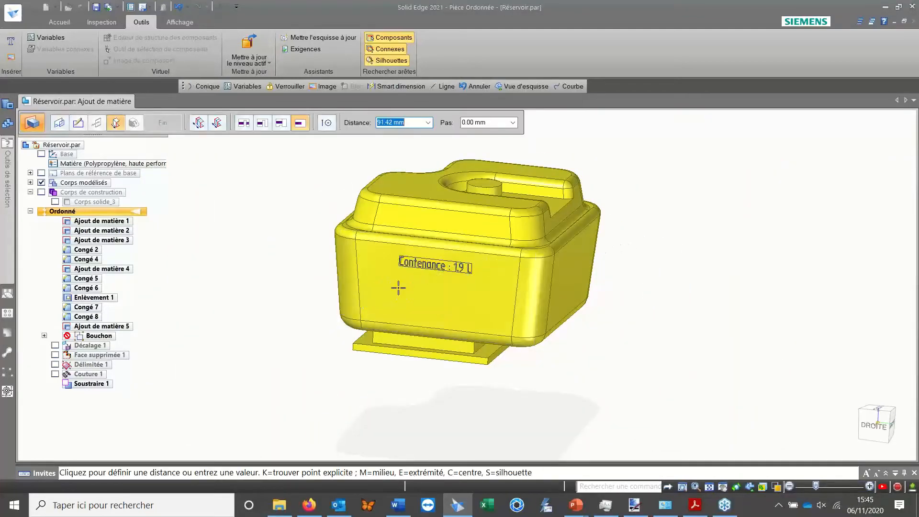
Extrude the text profile 1 mm outward from the side face and finish the feature.
{"action": "type", "text": "1"}
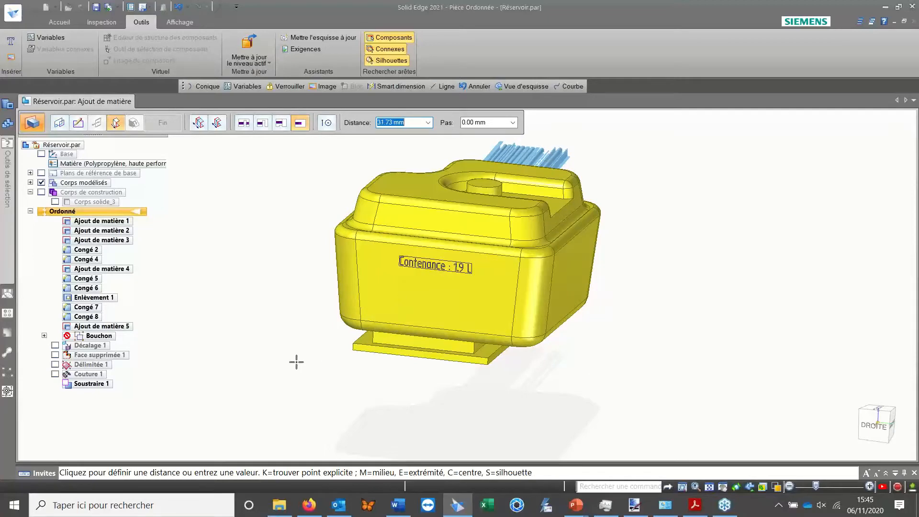
{"action": "key", "text": "Return"}
{"action": "middle_click_drag", "start_coordinate": [220, 333], "coordinate": [227, 340]}
{"action": "left_click", "coordinate": [248, 326]}
{"action": "right_click", "coordinate": [338, 242]}
{"action": "key", "text": "Escape"}
Examine the raised capacity text on the tank's side face from close up and from several angles.
{"action": "scroll", "coordinate": [362, 264], "scroll_direction": "up", "scroll_amount": 5}
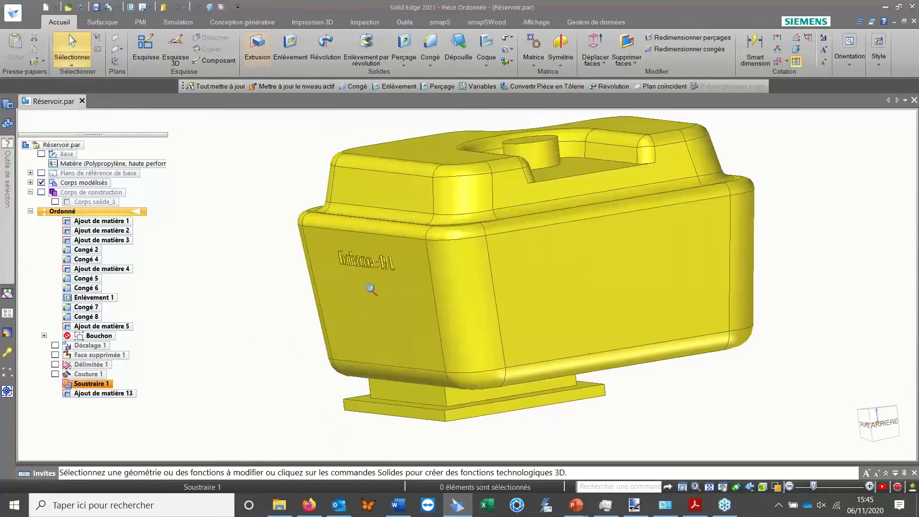
{"action": "scroll", "coordinate": [371, 289], "scroll_direction": "up", "scroll_amount": 5}
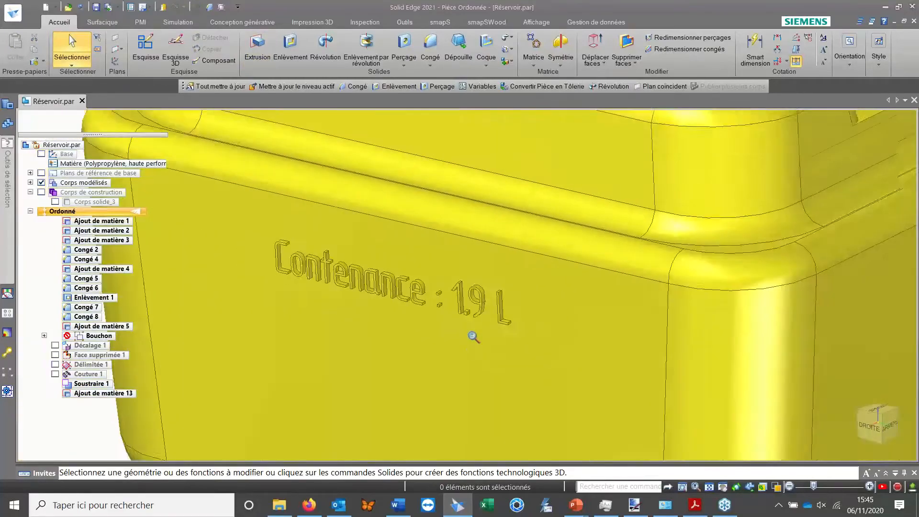
{"action": "scroll", "coordinate": [473, 337], "scroll_direction": "up", "scroll_amount": 4}
{"action": "scroll", "coordinate": [509, 353], "scroll_direction": "down", "scroll_amount": 8}
{"action": "middle_click_drag", "start_coordinate": [630, 249], "coordinate": [526, 299]}
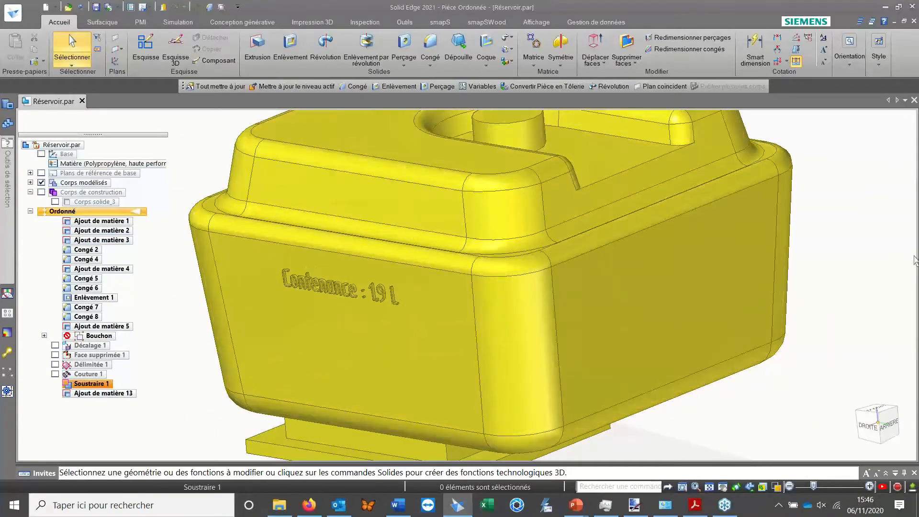
{"action": "scroll", "coordinate": [815, 267], "scroll_direction": "down", "scroll_amount": 5}
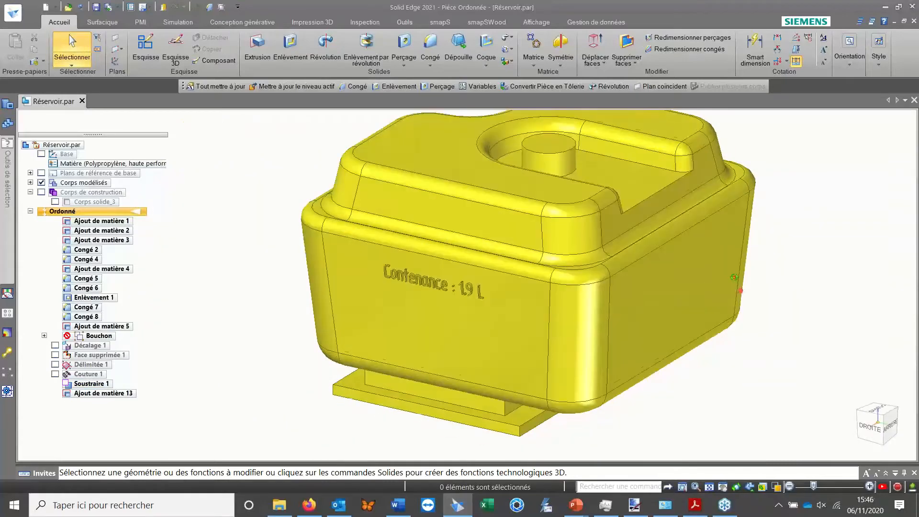
{"action": "middle_click_drag", "start_coordinate": [735, 277], "coordinate": [753, 282]}
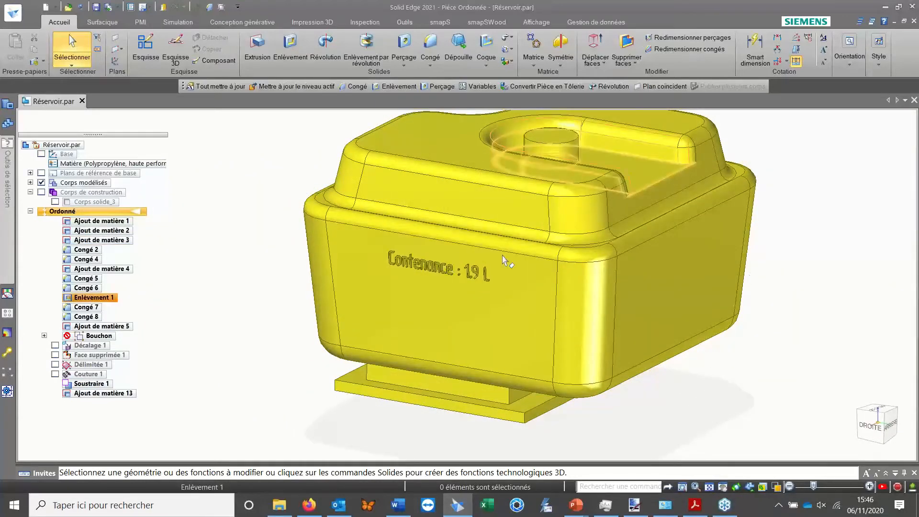
{"action": "middle_click_drag", "start_coordinate": [800, 293], "coordinate": [776, 318]}
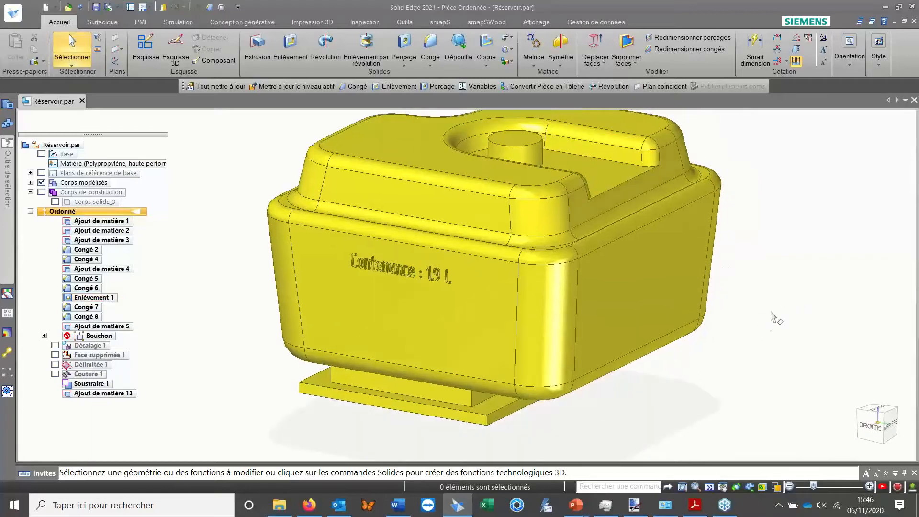
Dynamically edit the tank body feature Ajout de matière 3 and set its profile's long side dimension to 200 mm.
{"action": "left_click", "coordinate": [640, 302]}
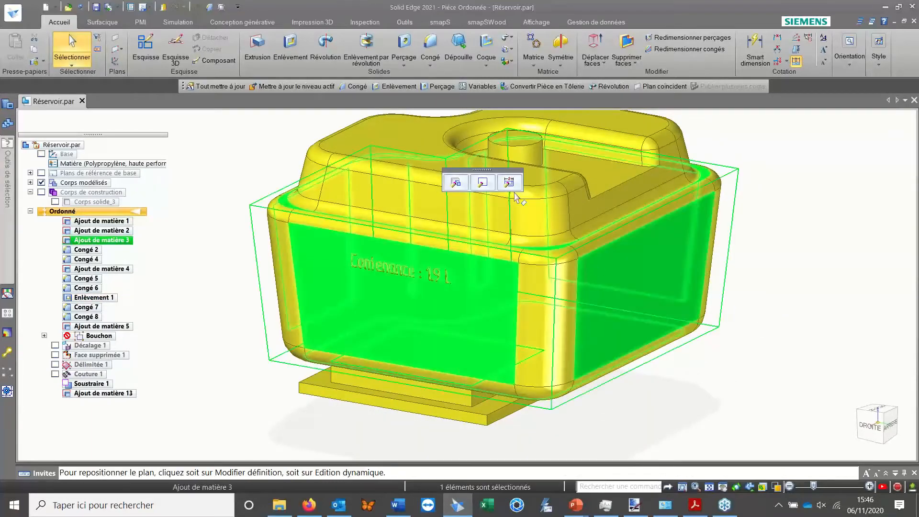
{"action": "left_click", "coordinate": [513, 187]}
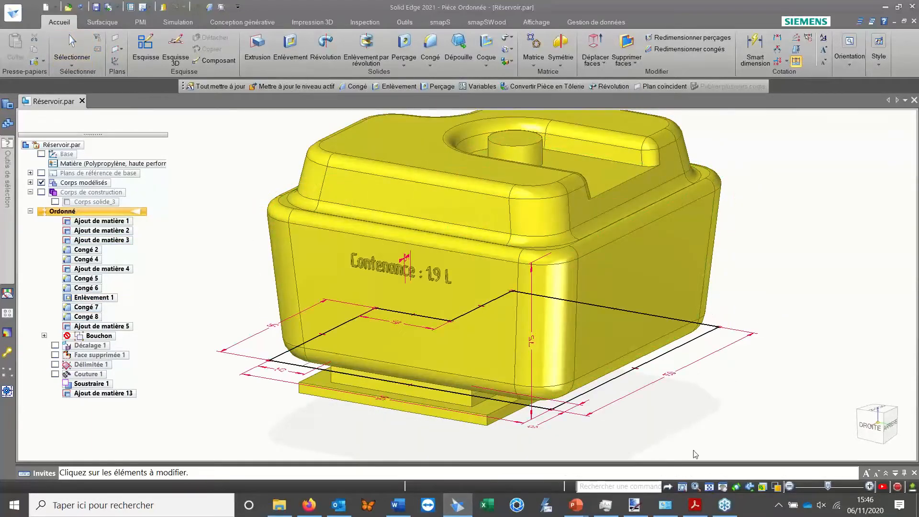
{"action": "middle_click_drag", "start_coordinate": [708, 337], "coordinate": [690, 393]}
{"action": "left_click", "coordinate": [669, 381]}
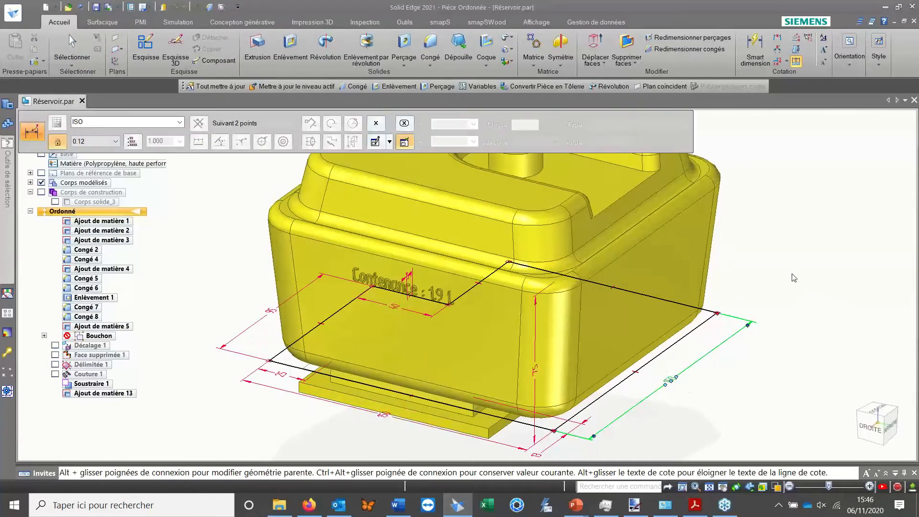
{"action": "type", "text": "200"}
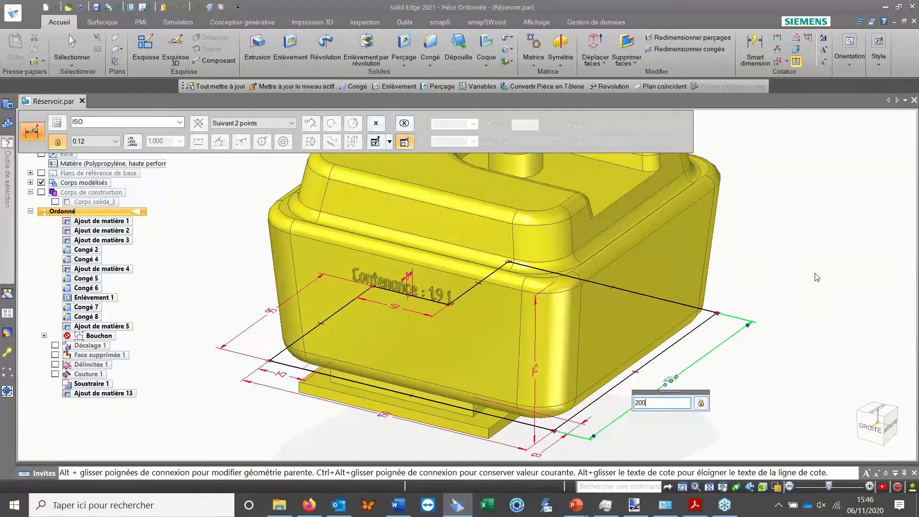
{"action": "left_click", "coordinate": [796, 247]}
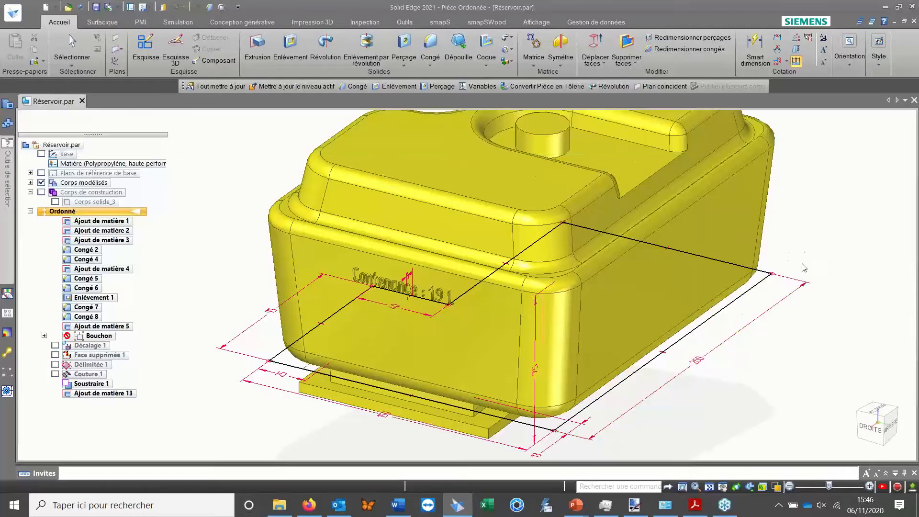
{"action": "right_click", "coordinate": [805, 246]}
{"action": "left_click", "coordinate": [755, 359]}
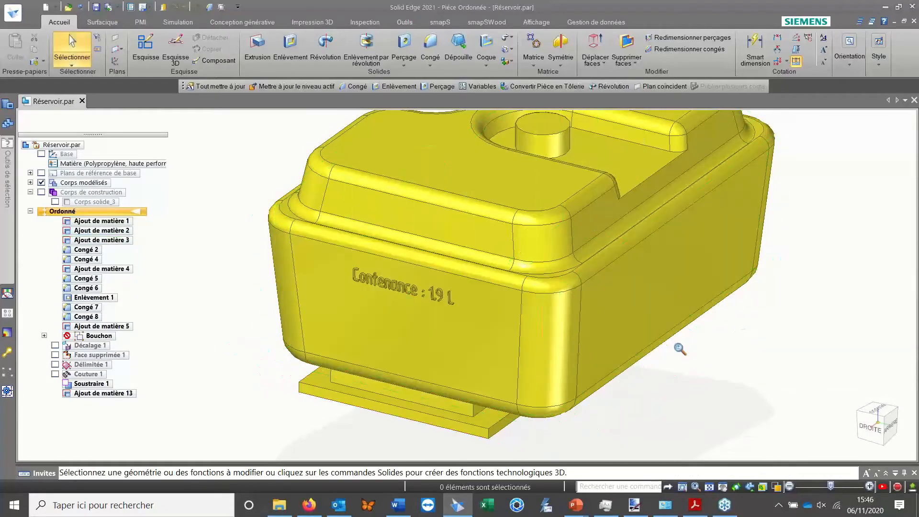
Update all property fields in the part so the embossed capacity text matches the resized tank.
{"action": "scroll", "coordinate": [585, 294], "scroll_direction": "down", "scroll_amount": 2}
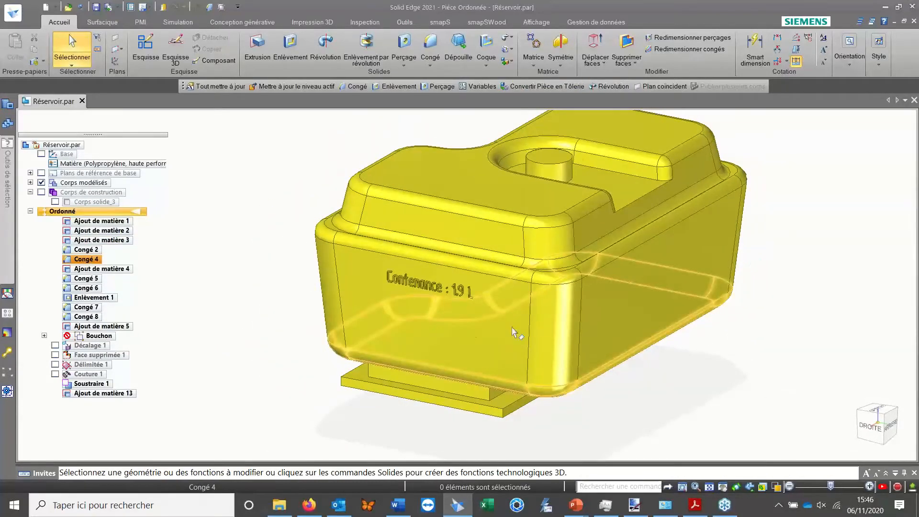
{"action": "left_click", "coordinate": [100, 23]}
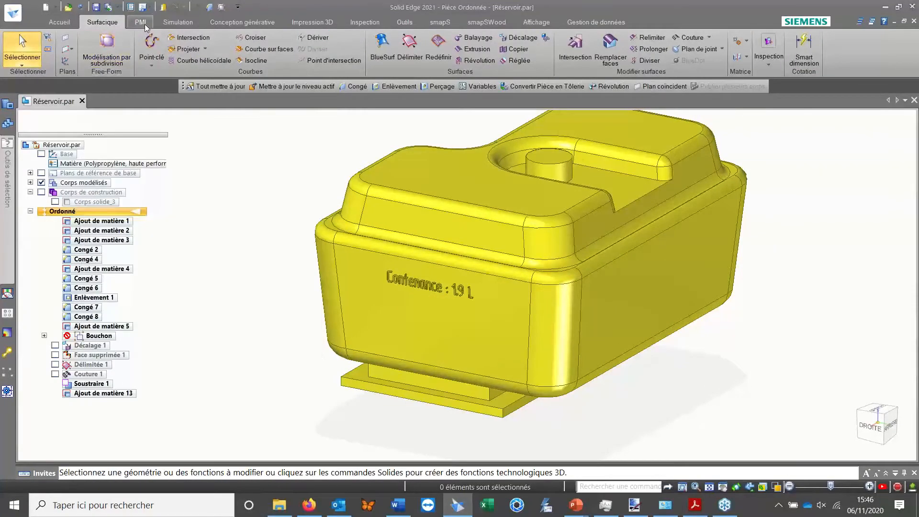
{"action": "left_click", "coordinate": [415, 23]}
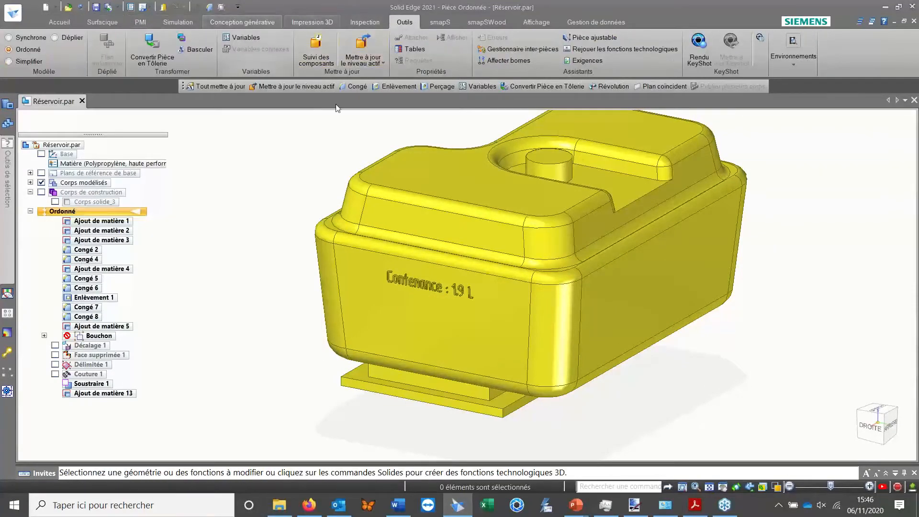
{"action": "left_click", "coordinate": [140, 22]}
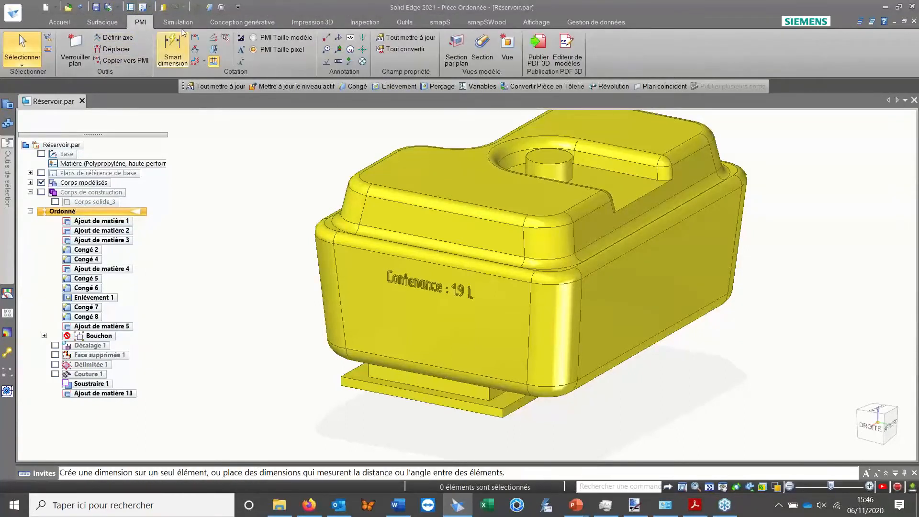
{"action": "left_click", "coordinate": [407, 35]}
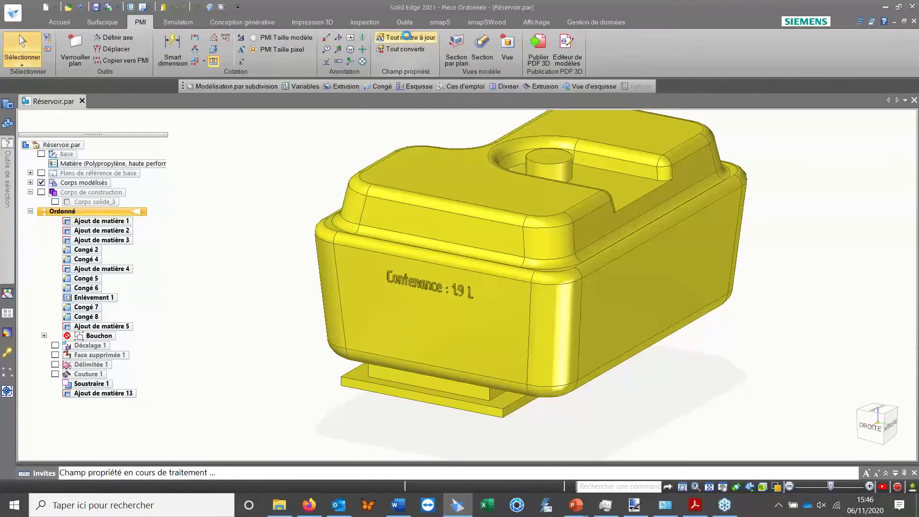
Examine the updated capacity text on the tank's side face from close up and in full view.
{"action": "scroll", "coordinate": [441, 359], "scroll_direction": "up", "scroll_amount": 6}
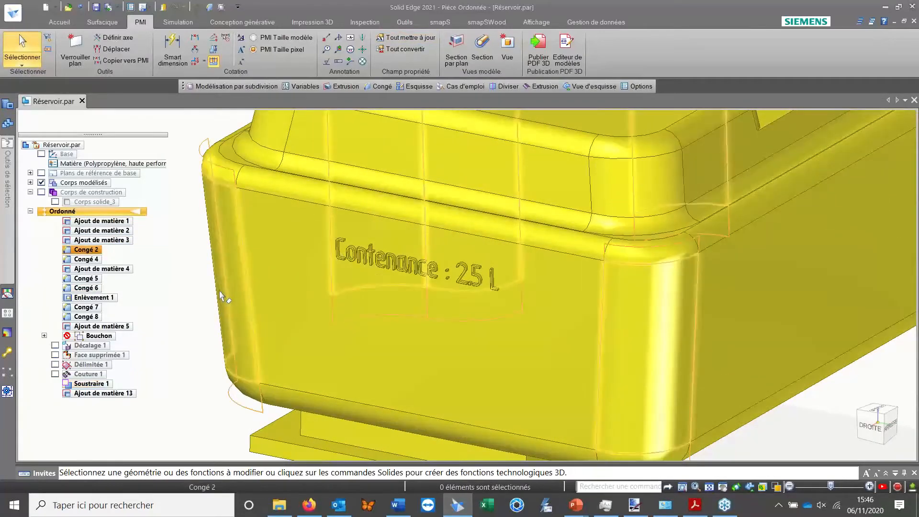
{"action": "scroll", "coordinate": [482, 384], "scroll_direction": "down", "scroll_amount": 5}
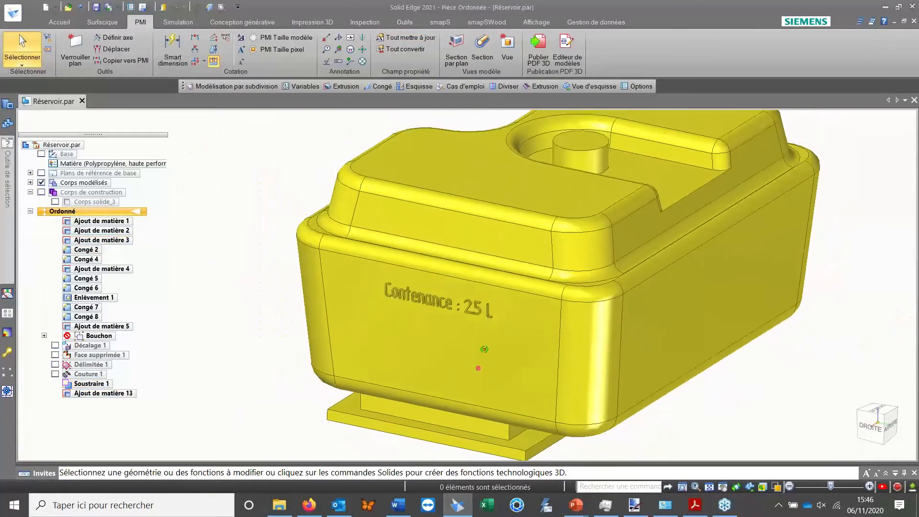
{"action": "middle_click_drag", "start_coordinate": [548, 368], "coordinate": [708, 369]}
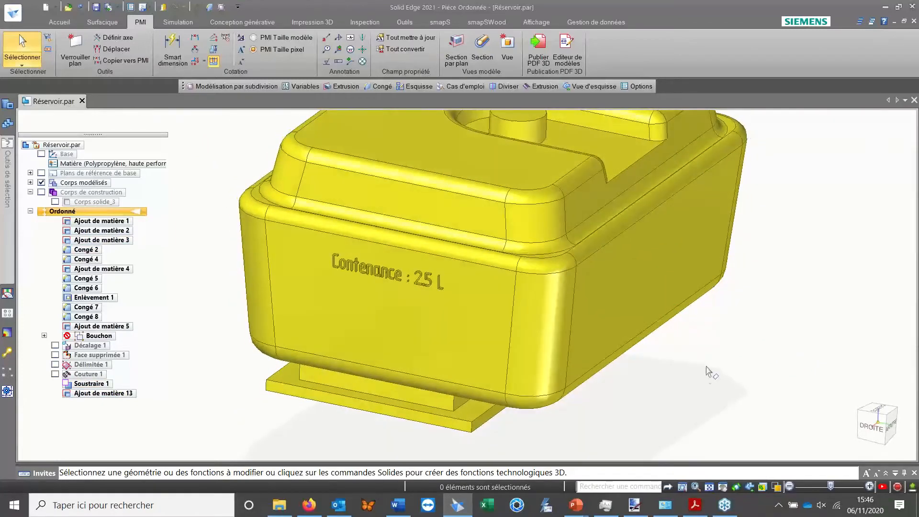
{"action": "scroll", "coordinate": [700, 333], "scroll_direction": "down", "scroll_amount": 2}
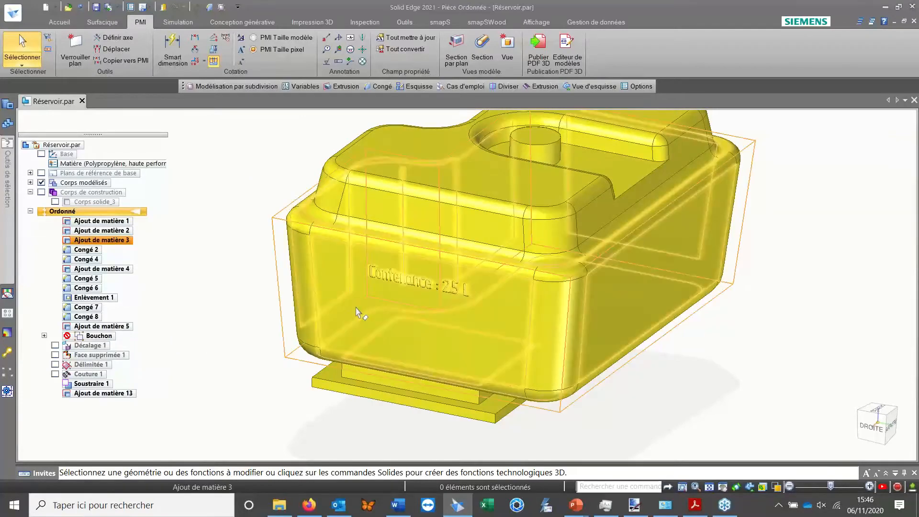
{"action": "scroll", "coordinate": [240, 273], "scroll_direction": "up", "scroll_amount": 3}
{"action": "scroll", "coordinate": [244, 285], "scroll_direction": "up", "scroll_amount": 1}
{"action": "middle_click_drag", "start_coordinate": [281, 279], "coordinate": [231, 280], "text": "shift"}
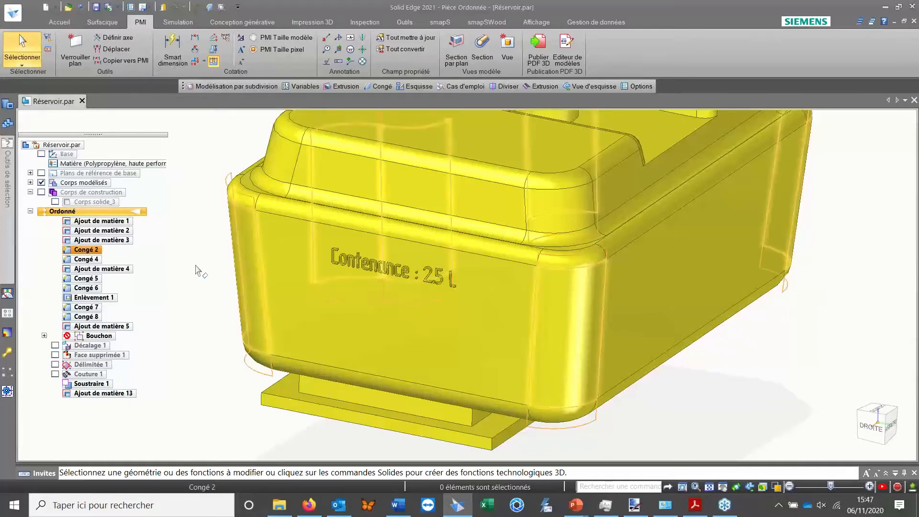
{"action": "middle_click_drag", "start_coordinate": [199, 269], "coordinate": [293, 291], "text": "shift"}
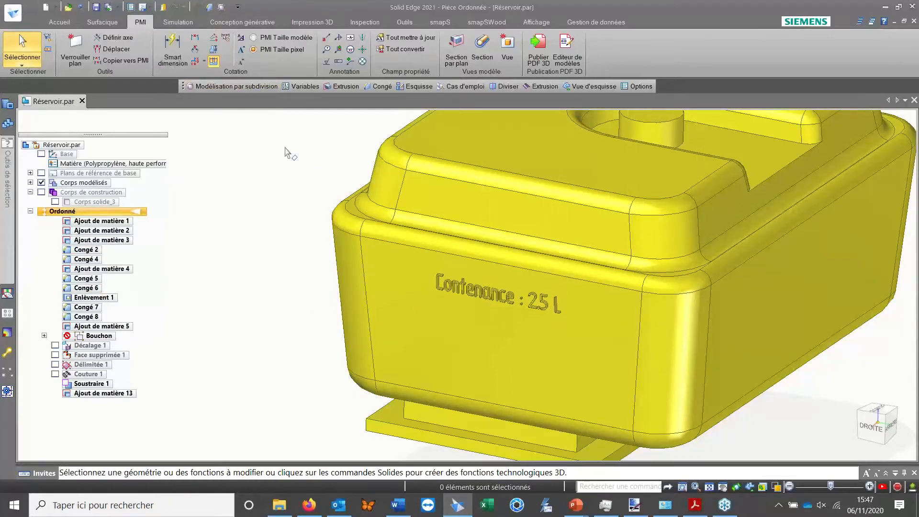
Switch to the PowerPoint presentation and advance past the slide on text profile property fields.
{"action": "key", "text": "alt+Tab"}
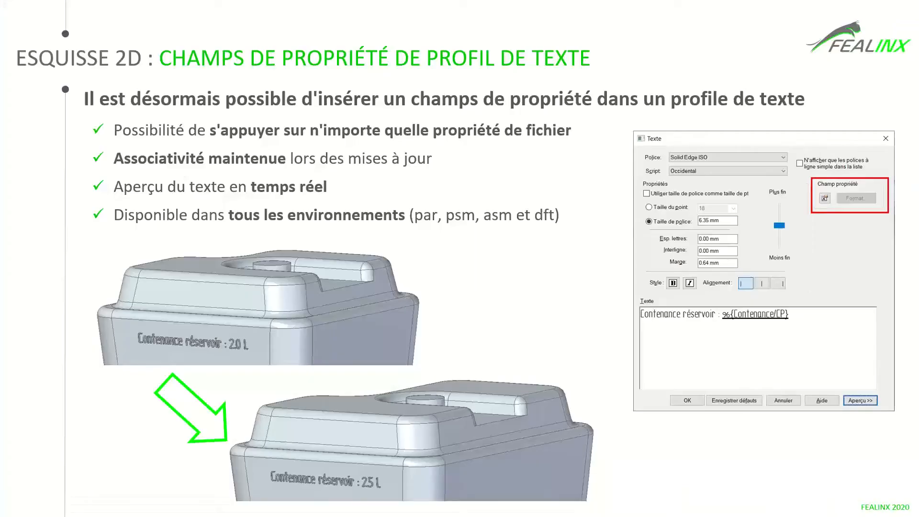
{"action": "key", "text": "Right"}
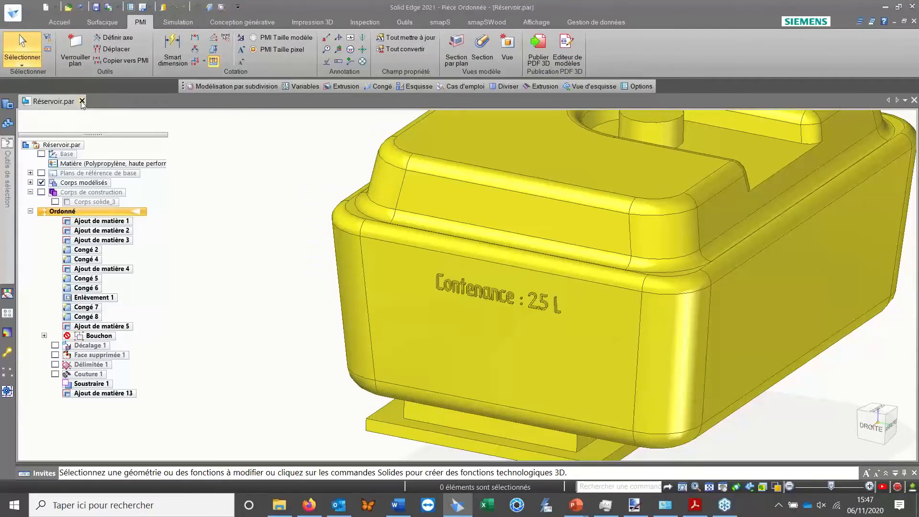
Return to Solid Edge, close Réservoir.par and open Courbe conique.par.
{"action": "left_click", "coordinate": [82, 101]}
{"action": "left_click", "coordinate": [477, 300]}
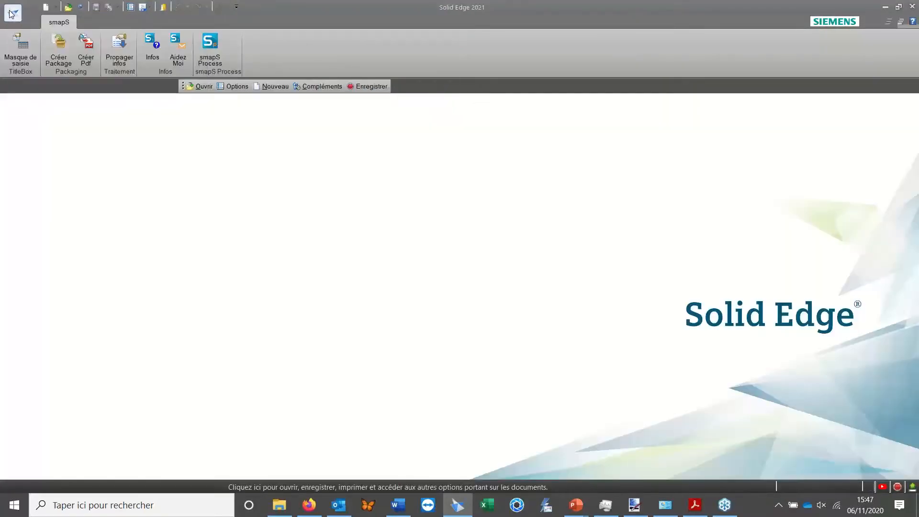
{"action": "left_click", "coordinate": [12, 14]}
{"action": "left_click", "coordinate": [404, 227]}
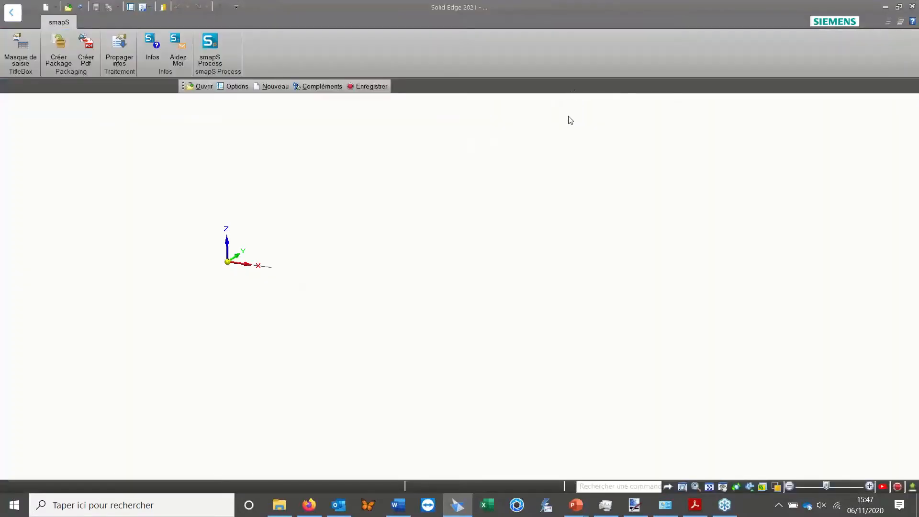
In the existing sketch, draw a conic between the 100 mm line's endpoints with its vertex above the midpoint and Rho about 0.73.
{"action": "left_click", "coordinate": [316, 259]}
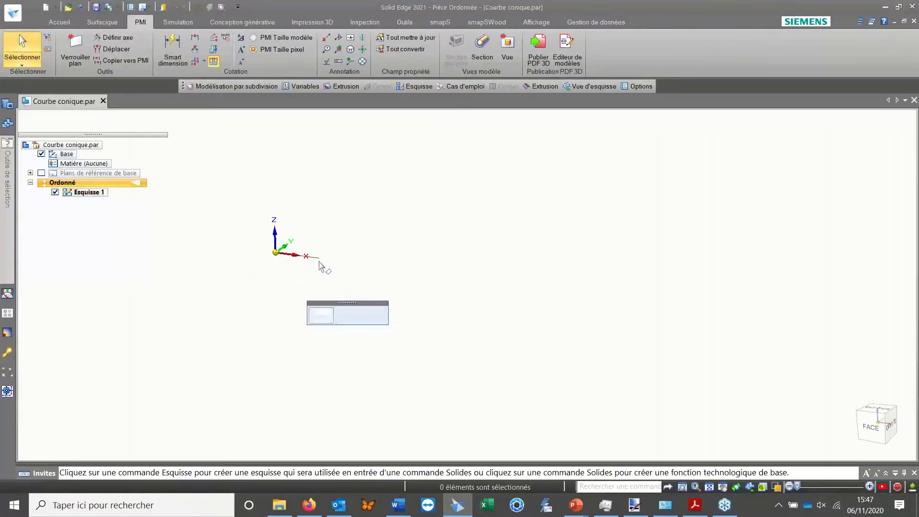
{"action": "left_click", "coordinate": [349, 317]}
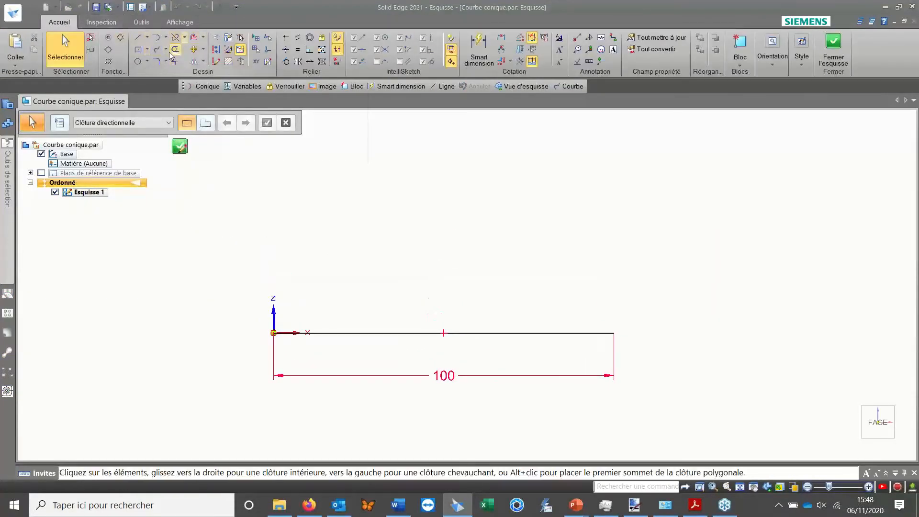
{"action": "left_click", "coordinate": [166, 50]}
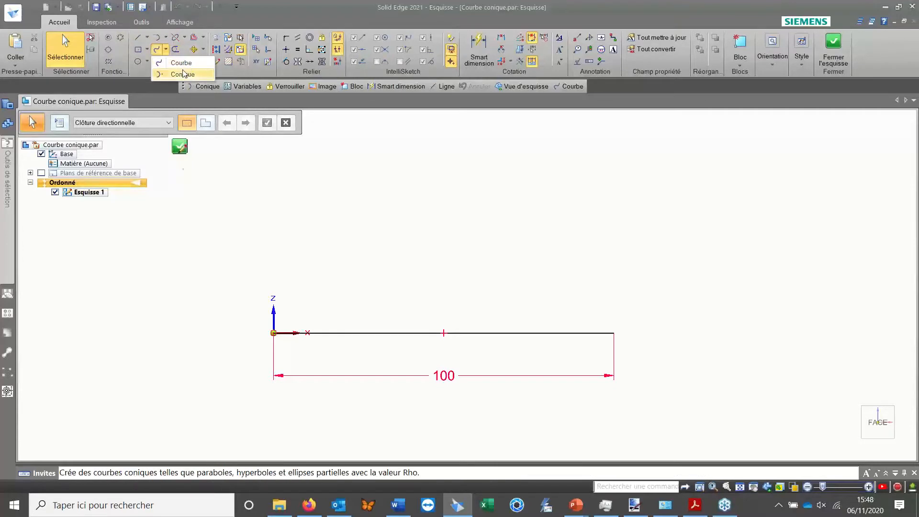
{"action": "left_click", "coordinate": [178, 71]}
{"action": "left_click", "coordinate": [167, 53]}
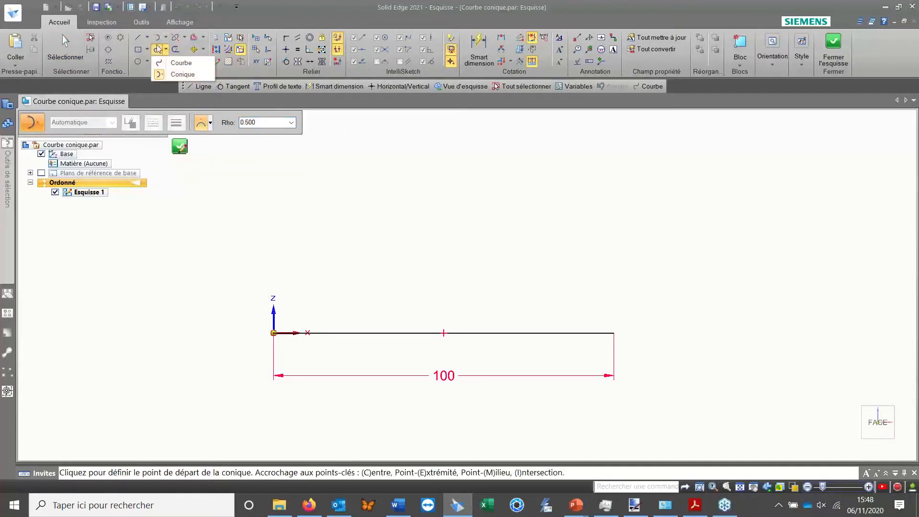
{"action": "left_click", "coordinate": [181, 74]}
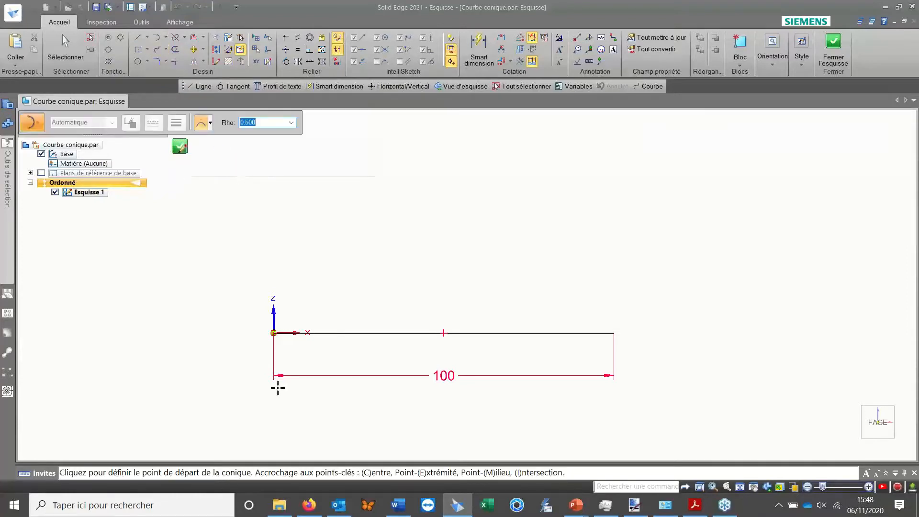
{"action": "left_click", "coordinate": [274, 333]}
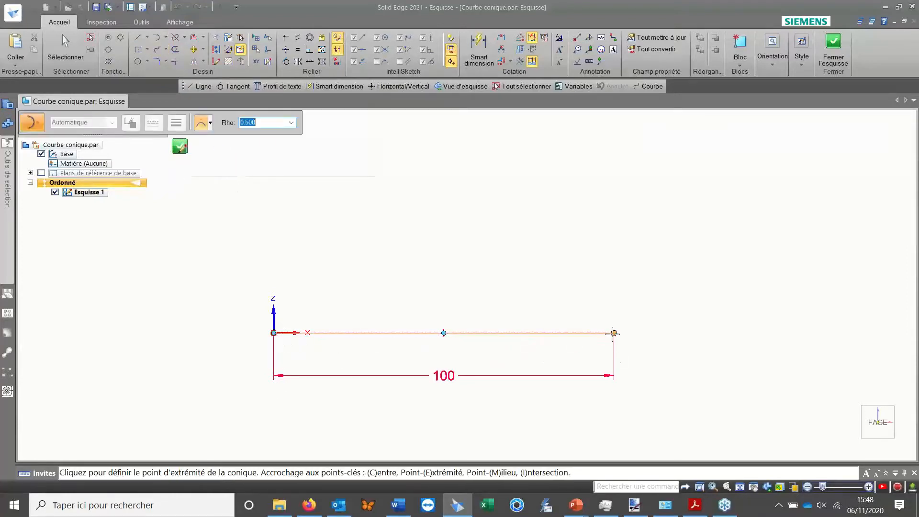
{"action": "left_click", "coordinate": [615, 333]}
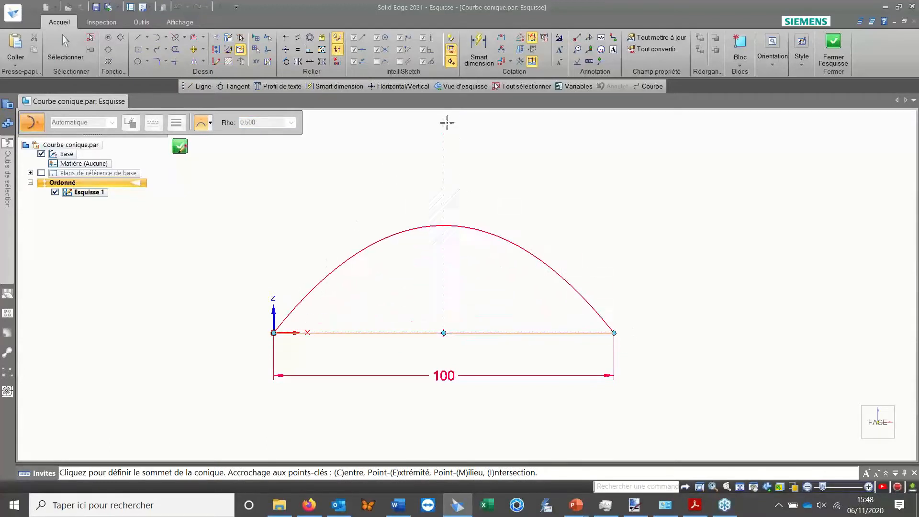
{"action": "scroll", "coordinate": [430, 288], "scroll_direction": "down", "scroll_amount": 1}
{"action": "scroll", "coordinate": [430, 289], "scroll_direction": "down", "scroll_amount": 1}
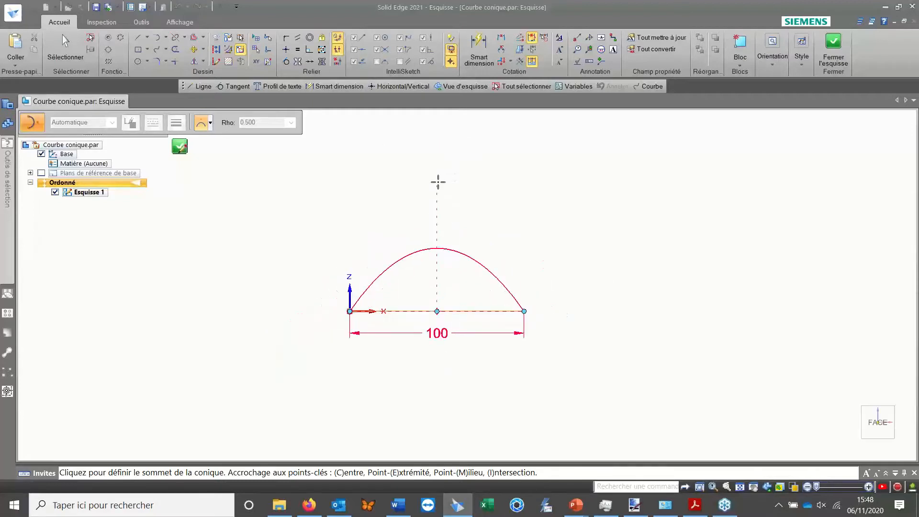
{"action": "left_click", "coordinate": [438, 160]}
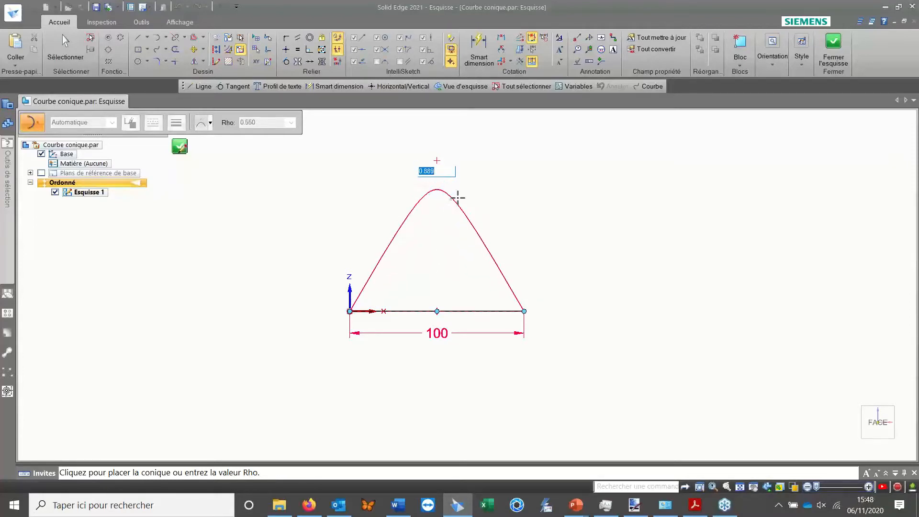
{"action": "left_click", "coordinate": [456, 201]}
{"action": "key", "text": "Escape"}
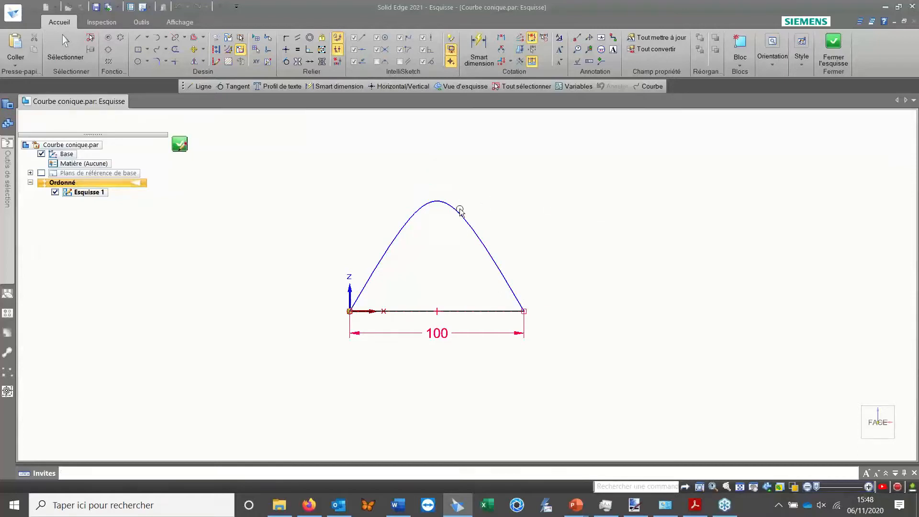
Set the conic's Rho to 0.45 and close the sketch profile.
{"action": "left_click", "coordinate": [459, 209]}
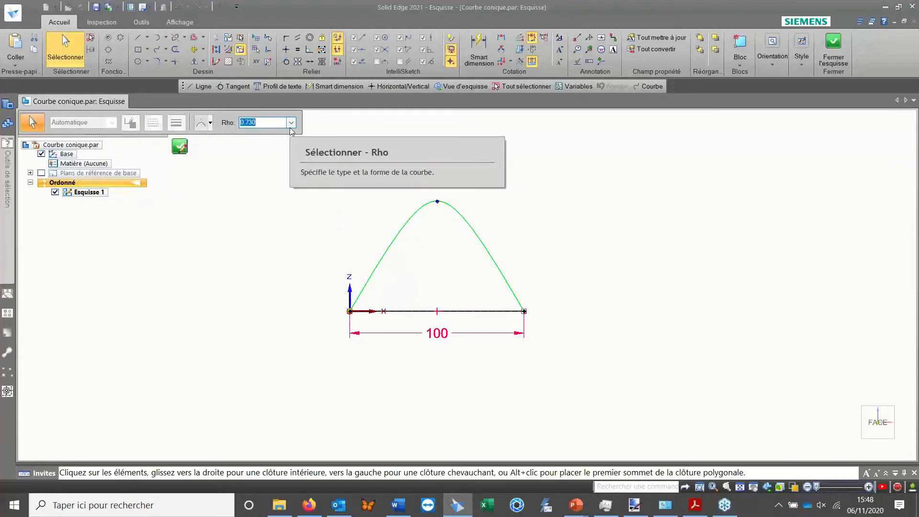
{"action": "type", "text": "0.45"}
{"action": "key", "text": "Return"}
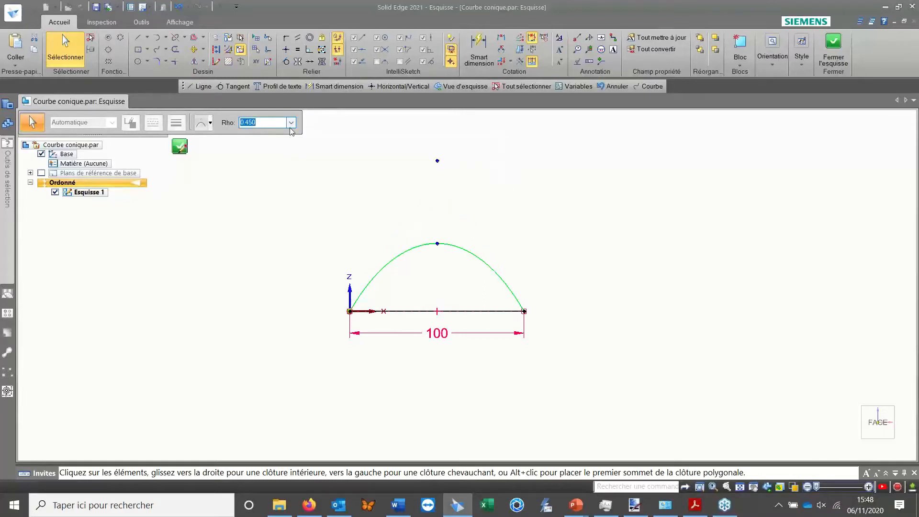
{"action": "scroll", "coordinate": [445, 266], "scroll_direction": "up", "scroll_amount": 3}
{"action": "scroll", "coordinate": [465, 262], "scroll_direction": "down", "scroll_amount": 2}
{"action": "left_click", "coordinate": [571, 214]}
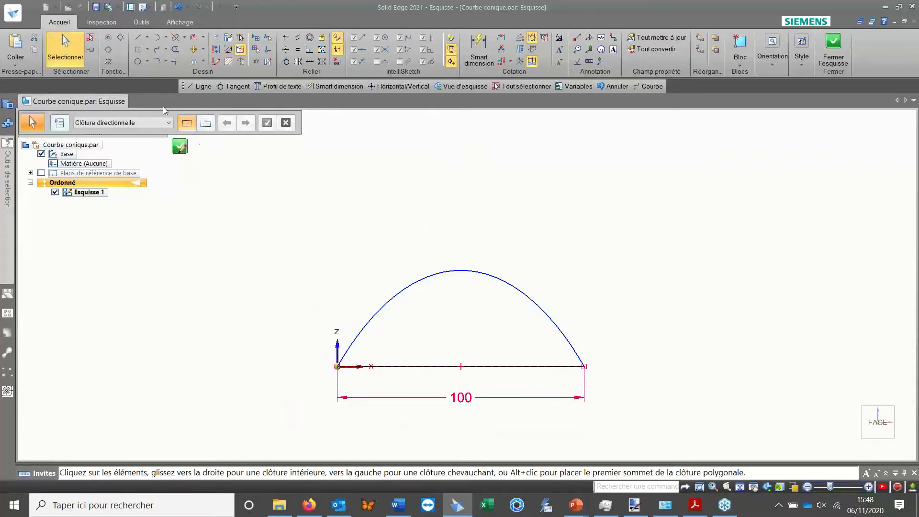
{"action": "left_click", "coordinate": [181, 147]}
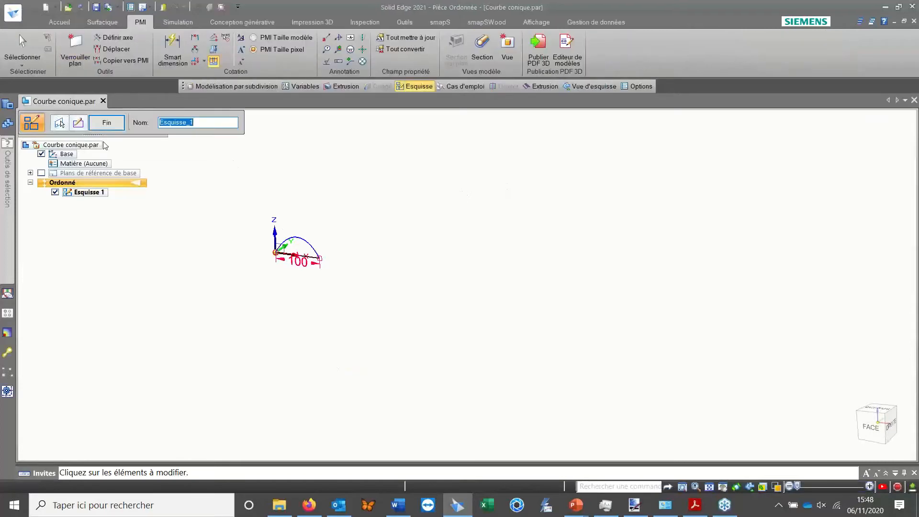
Finish the sketch and close Courbe conique.par without saving the changes.
{"action": "left_click", "coordinate": [121, 127]}
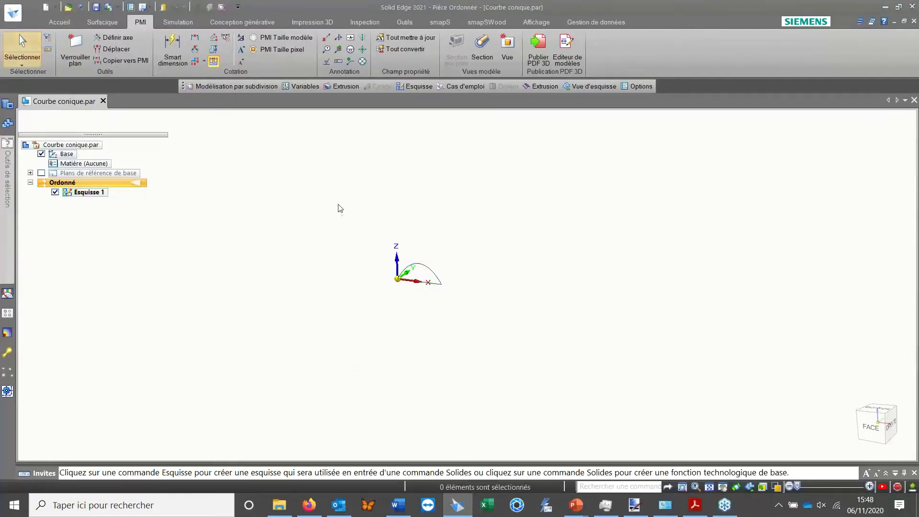
{"action": "left_click", "coordinate": [103, 100]}
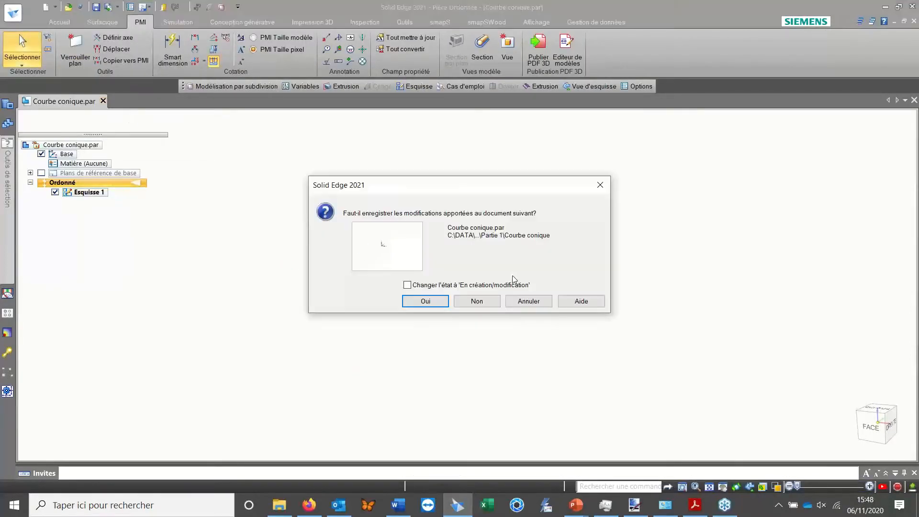
{"action": "left_click", "coordinate": [487, 304]}
Switch to the PowerPoint presentation and advance to the slide on 3D sketch relation colours.
{"action": "key", "text": "alt+Tab"}
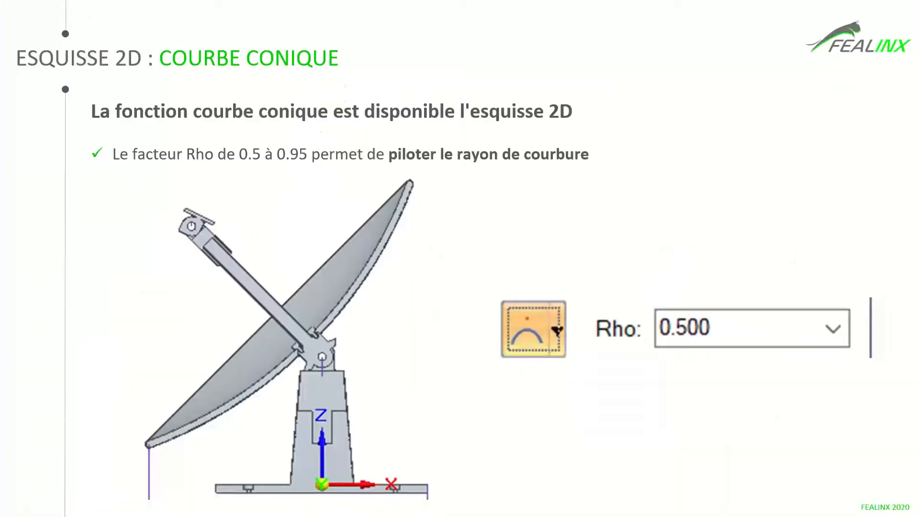
{"action": "key", "text": "Right"}
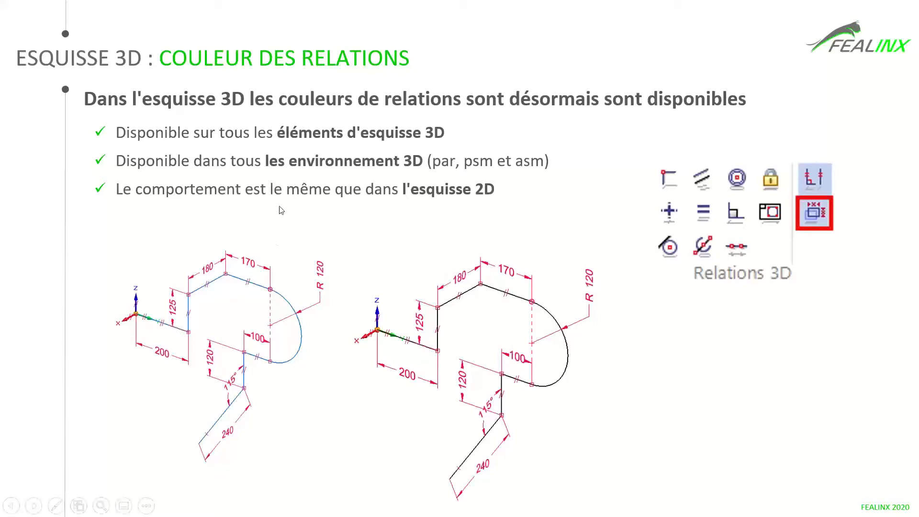
Return to Solid Edge, open Couleur des relations.par and start editing its 3D sketch.
{"action": "key", "text": "alt+Tab"}
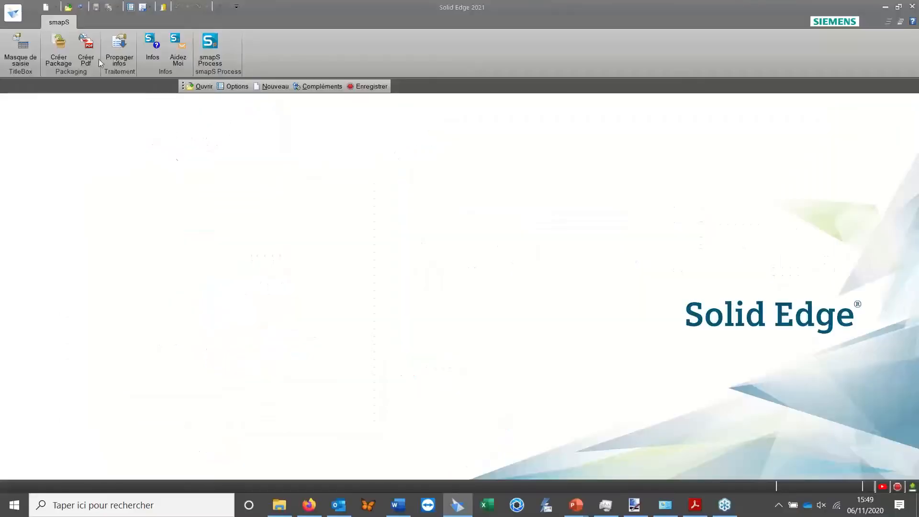
{"action": "left_click", "coordinate": [13, 13]}
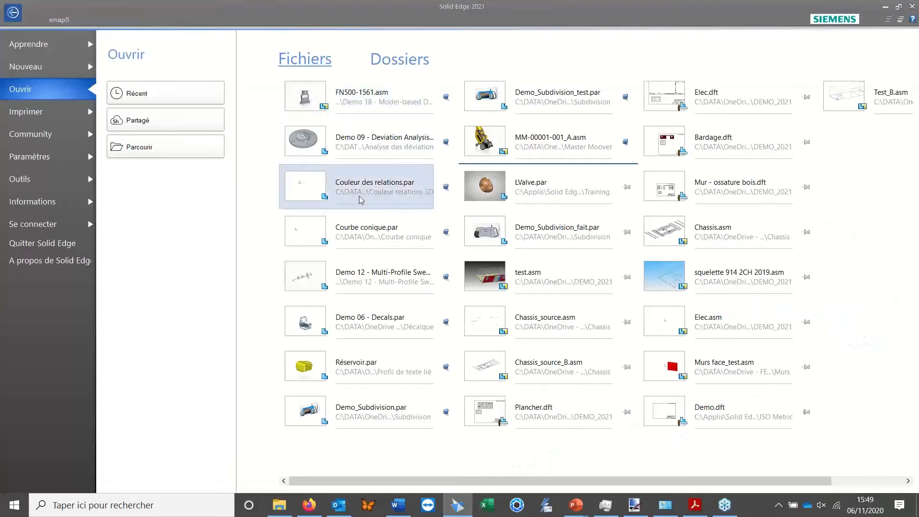
{"action": "left_click", "coordinate": [393, 194]}
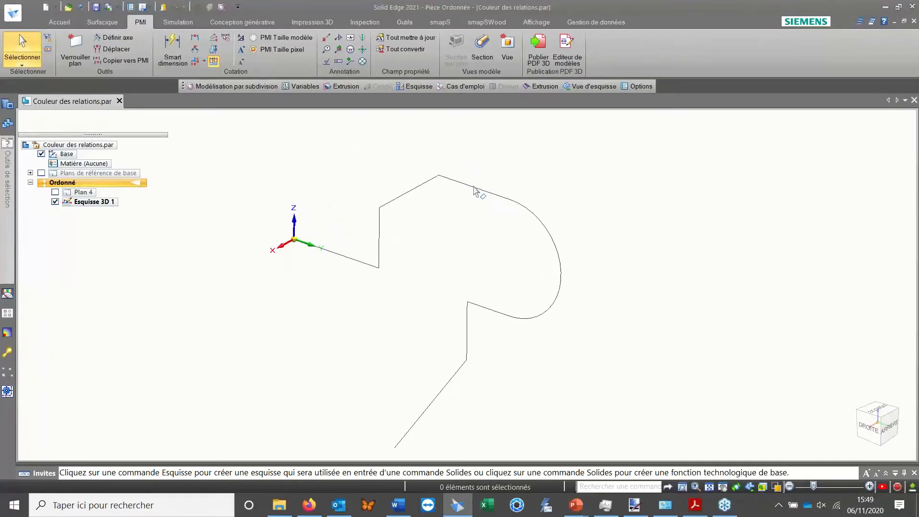
{"action": "left_click", "coordinate": [474, 191]}
{"action": "left_click", "coordinate": [359, 309]}
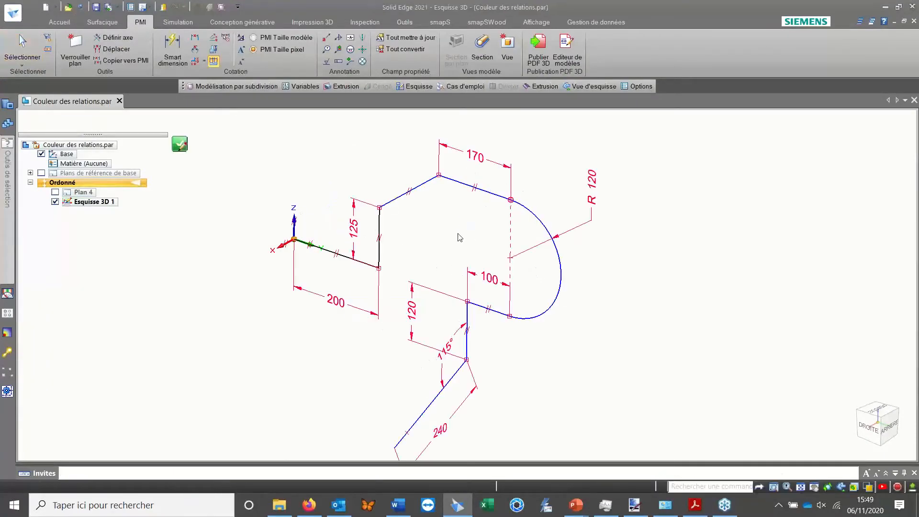
Examine the relation colours on the 3D sketch's segments and the description of the Couleurs des relations option.
{"action": "mouse_move", "coordinate": [442, 201]}
{"action": "middle_mouse_down", "text": "shift"}
{"action": "mouse_move", "coordinate": [439, 187]}
{"action": "mouse_move", "coordinate": [427, 195]}
{"action": "mouse_move", "coordinate": [415, 156]}
{"action": "mouse_move", "coordinate": [431, 209]}
{"action": "mouse_move", "coordinate": [449, 206]}
{"action": "middle_mouse_up", "text": "shift"}
{"action": "scroll", "coordinate": [345, 211], "scroll_direction": "up", "scroll_amount": 6}
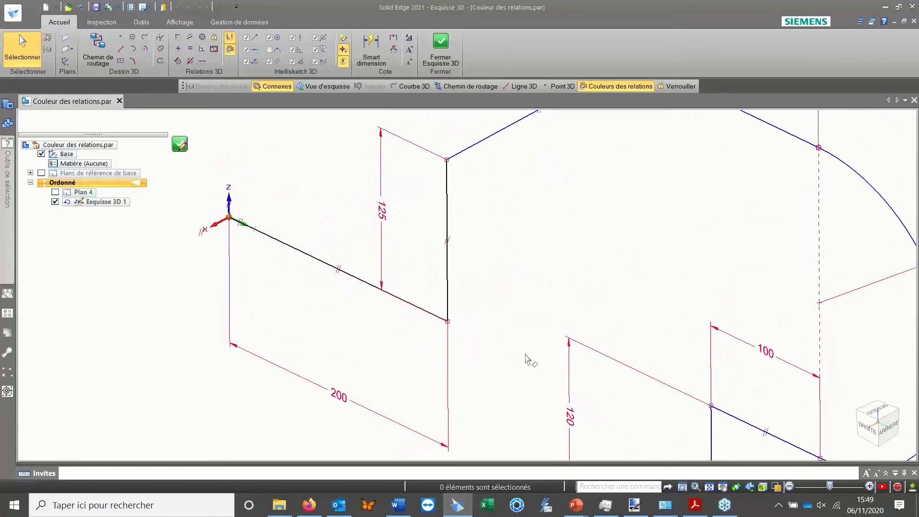
{"action": "scroll", "coordinate": [467, 326], "scroll_direction": "down", "scroll_amount": 3}
{"action": "middle_click_drag", "start_coordinate": [392, 280], "coordinate": [389, 278], "text": "shift"}
{"action": "middle_click_drag", "start_coordinate": [496, 314], "coordinate": [454, 235], "text": "shift"}
{"action": "scroll", "coordinate": [454, 239], "scroll_direction": "down", "scroll_amount": 2}
{"action": "mouse_move", "coordinate": [402, 185]}
{"action": "middle_mouse_down", "text": "shift"}
{"action": "mouse_move", "coordinate": [382, 204]}
{"action": "mouse_move", "coordinate": [384, 247]}
{"action": "middle_mouse_up", "text": "shift"}
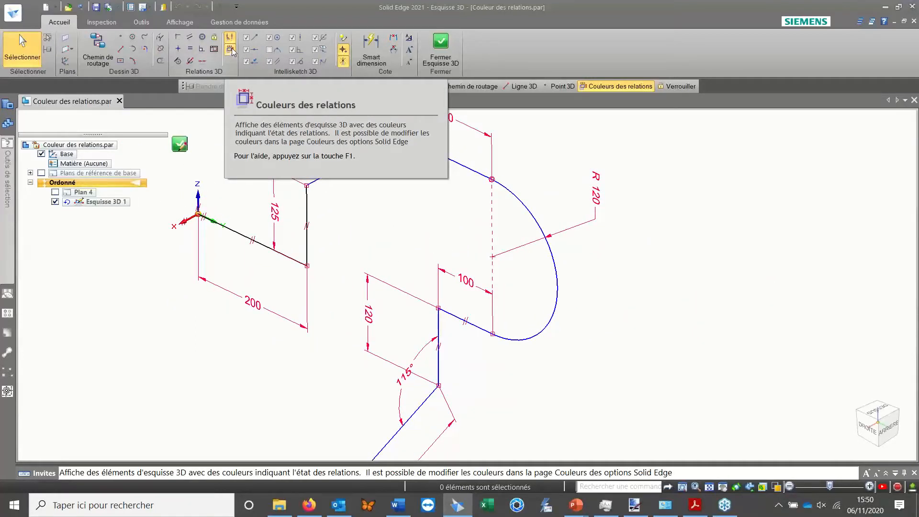
{"action": "scroll", "coordinate": [425, 191], "scroll_direction": "down", "scroll_amount": 2}
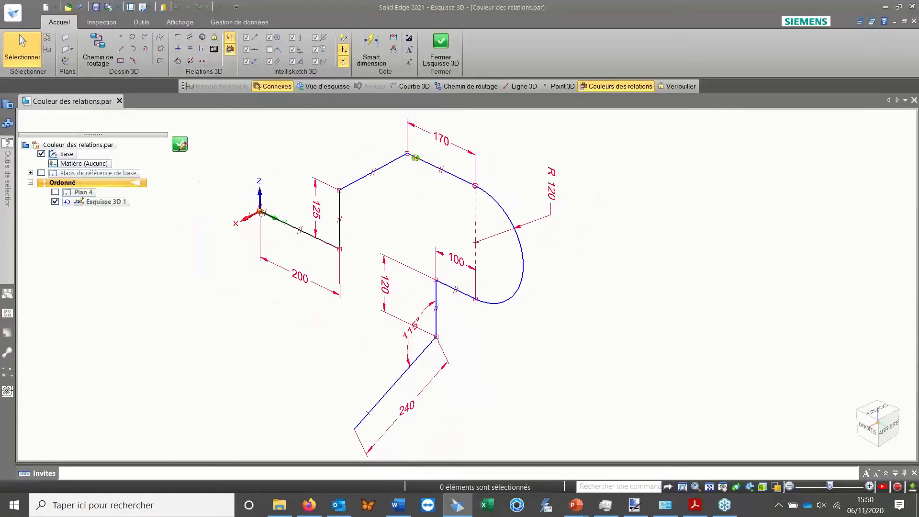
Shift the 170 mm line slightly along the direction of the neighbouring undimensioned segment of the 3D sketch.
{"action": "left_click", "coordinate": [421, 160]}
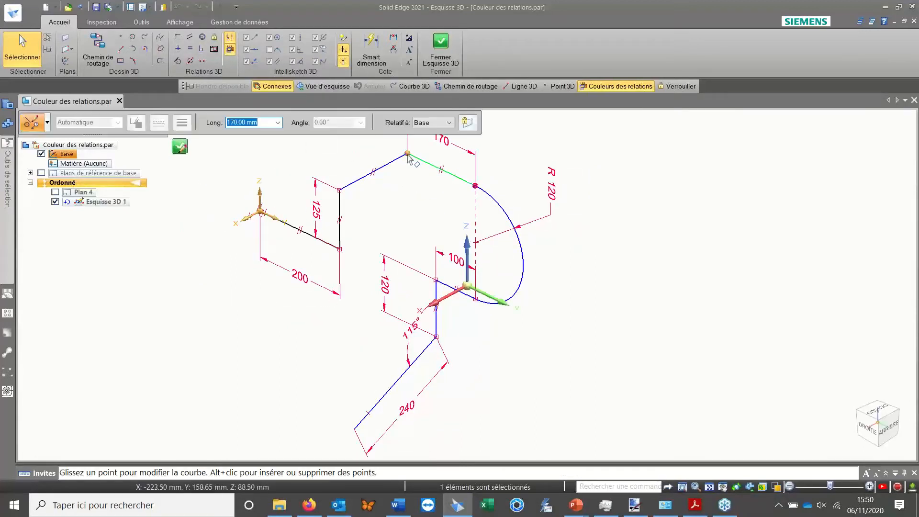
{"action": "left_click_drag", "start_coordinate": [423, 149], "coordinate": [596, 257]}
{"action": "left_click", "coordinate": [595, 256]}
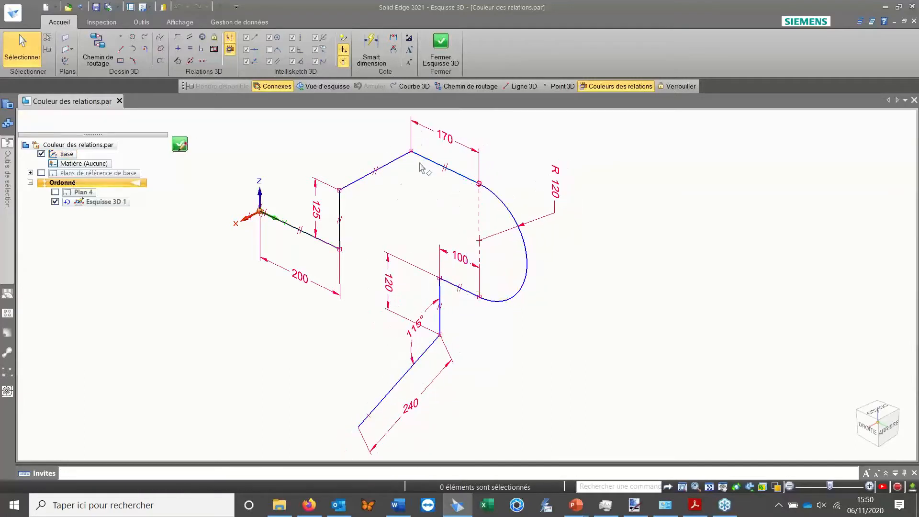
{"action": "scroll", "coordinate": [391, 164], "scroll_direction": "up", "scroll_amount": 2}
{"action": "key", "text": "ctrl+z"}
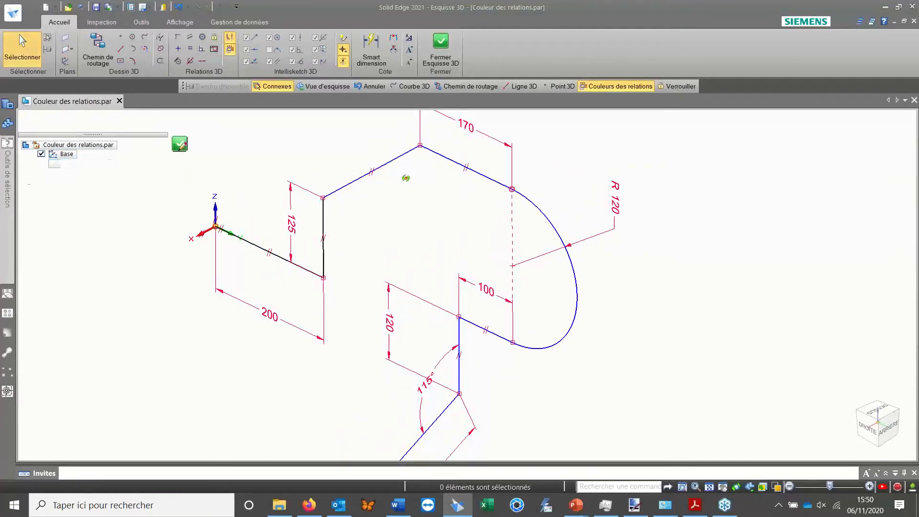
{"action": "key", "text": "ctrl+y"}
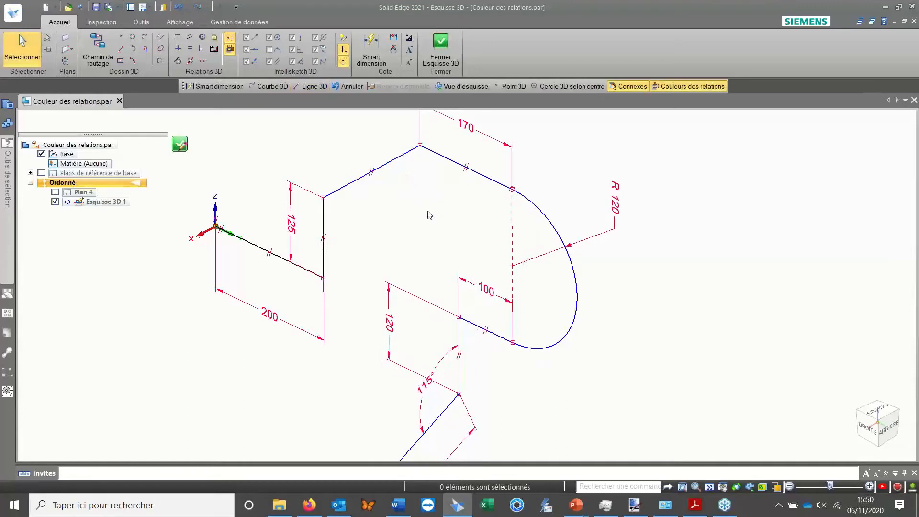
Dimension the free segment between the 125 mm and 170 mm lines at 190 mm.
{"action": "right_click_drag", "start_coordinate": [429, 215], "coordinate": [398, 206]}
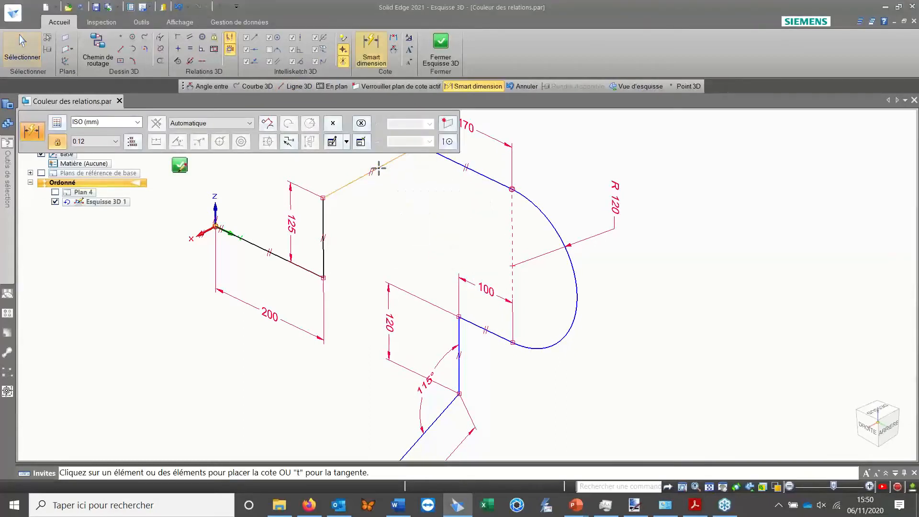
{"action": "left_click", "coordinate": [368, 187]}
{"action": "type", "text": "190"}
{"action": "key", "text": "Return"}
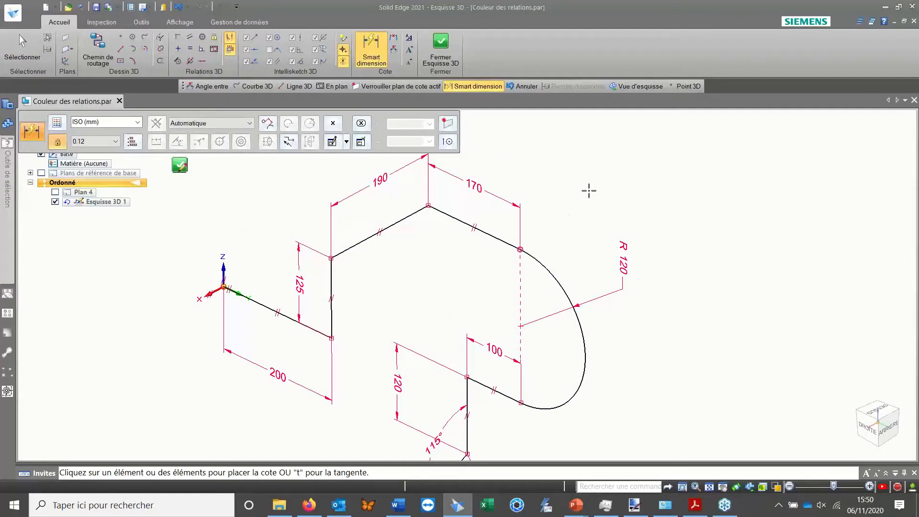
{"action": "key", "text": "Escape"}
{"action": "scroll", "coordinate": [568, 288], "scroll_direction": "down", "scroll_amount": 2}
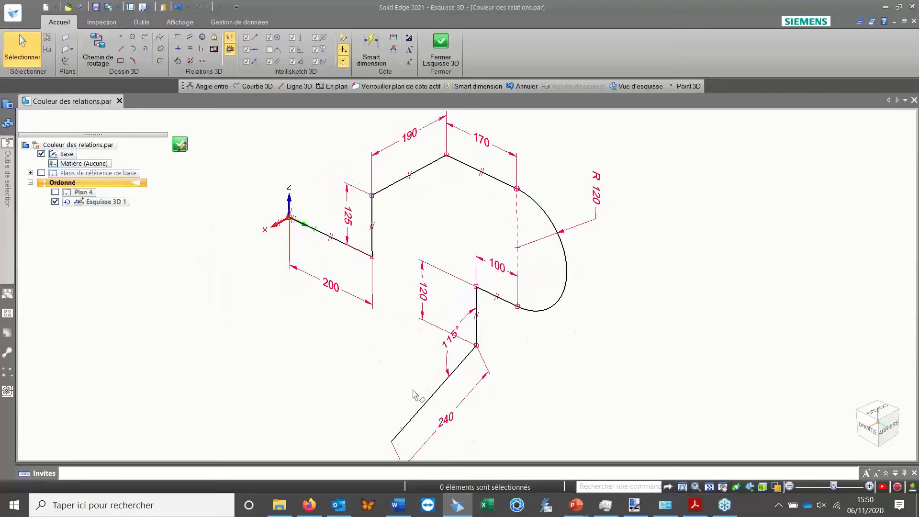
{"action": "mouse_move", "coordinate": [431, 360]}
{"action": "middle_mouse_down"}
{"action": "mouse_move", "coordinate": [435, 343]}
{"action": "mouse_move", "coordinate": [504, 321]}
{"action": "mouse_move", "coordinate": [439, 324]}
{"action": "mouse_move", "coordinate": [447, 318]}
{"action": "middle_mouse_up"}
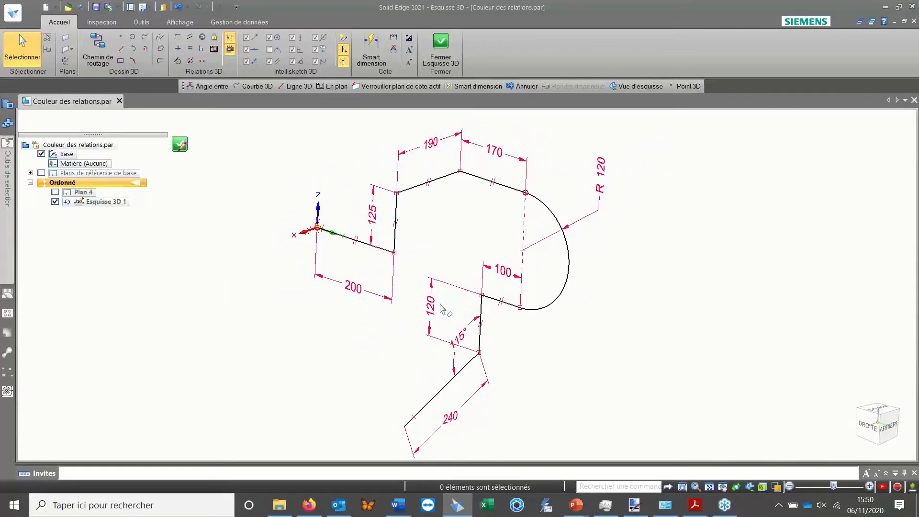
{"action": "mouse_move", "coordinate": [444, 236]}
{"action": "middle_mouse_down"}
{"action": "mouse_move", "coordinate": [427, 232]}
{"action": "mouse_move", "coordinate": [410, 257]}
{"action": "middle_mouse_up"}
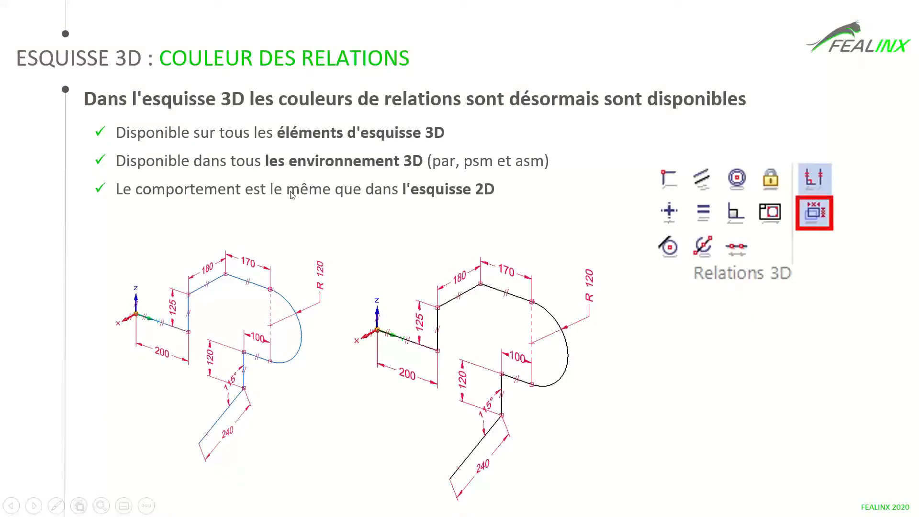
Advance the PowerPoint presentation to the slide on 3D curves.
{"action": "left_click", "coordinate": [291, 194]}
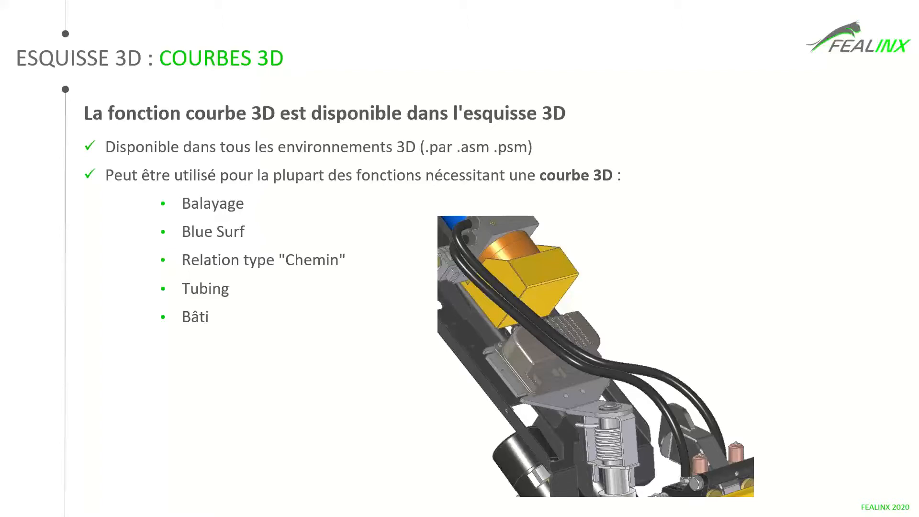
Return to Solid Edge, close Couleur des relations.par without saving and open MM-00001-001_A.asm.
{"action": "key", "text": "alt+Tab"}
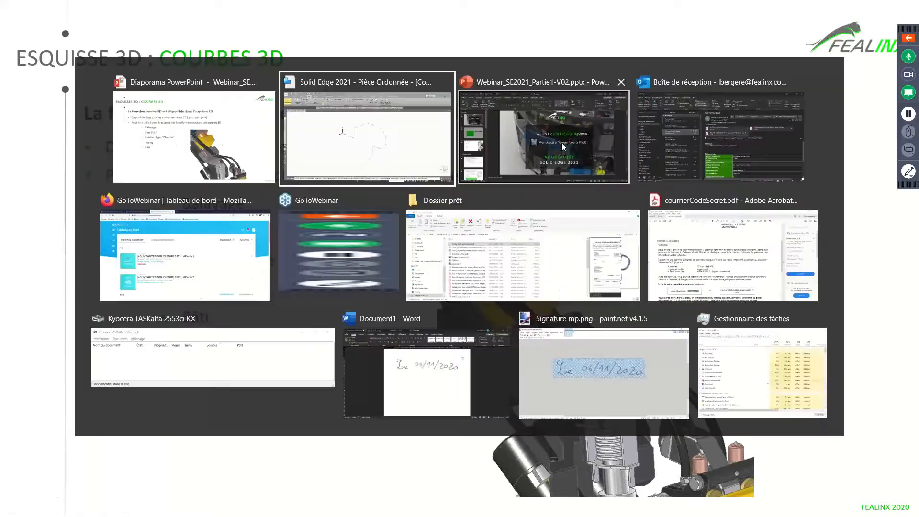
{"action": "left_click", "coordinate": [119, 101]}
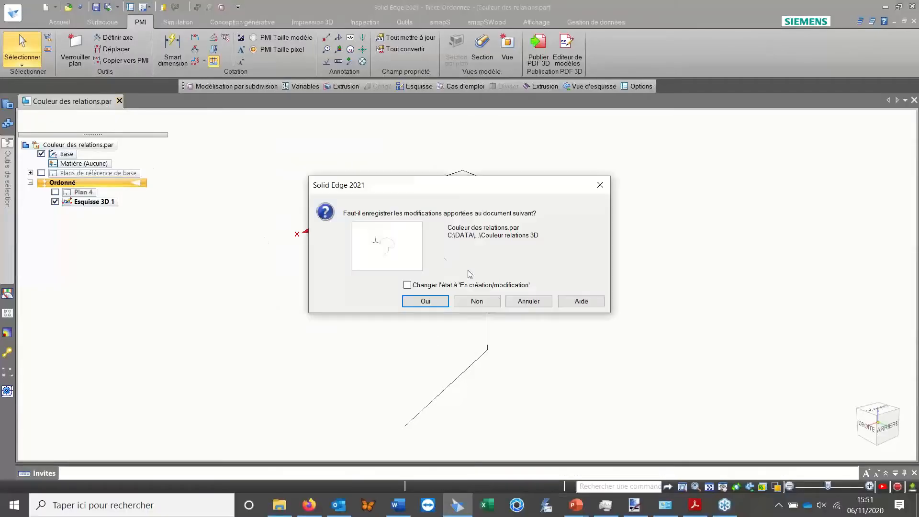
{"action": "left_click", "coordinate": [492, 303]}
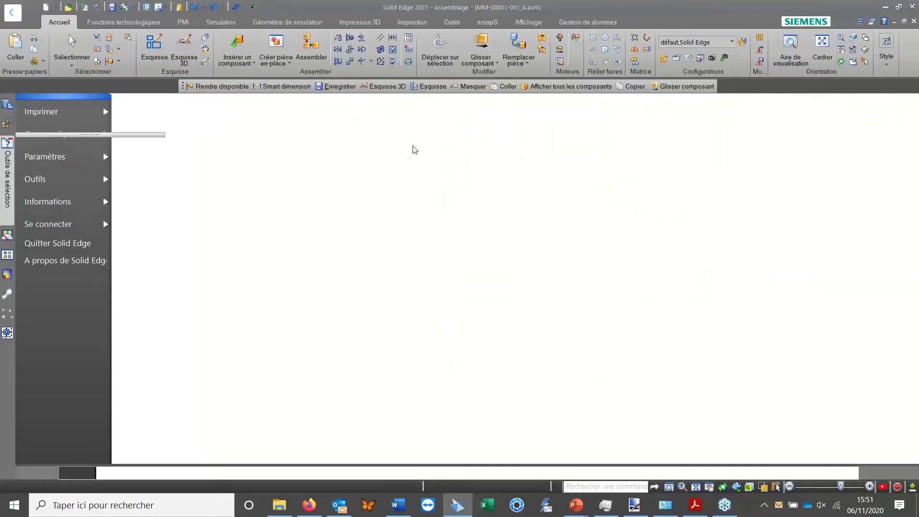
Make three components available together: the grey valve block, the yellow arched guard and the small fitting beside the copper-coloured caps.
{"action": "scroll", "coordinate": [562, 214], "scroll_direction": "down", "scroll_amount": 5}
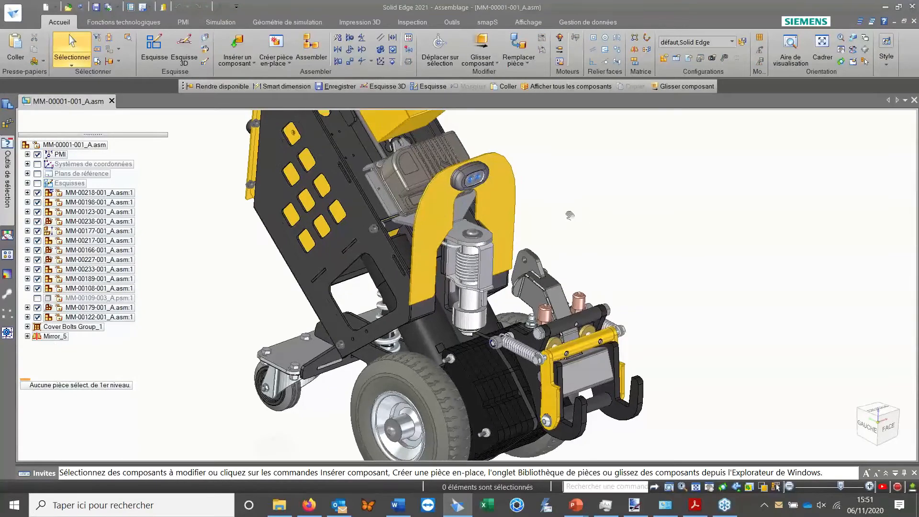
{"action": "middle_click_drag", "start_coordinate": [559, 182], "coordinate": [509, 220]}
{"action": "scroll", "coordinate": [523, 246], "scroll_direction": "up", "scroll_amount": 2}
{"action": "scroll", "coordinate": [460, 226], "scroll_direction": "up", "scroll_amount": 8}
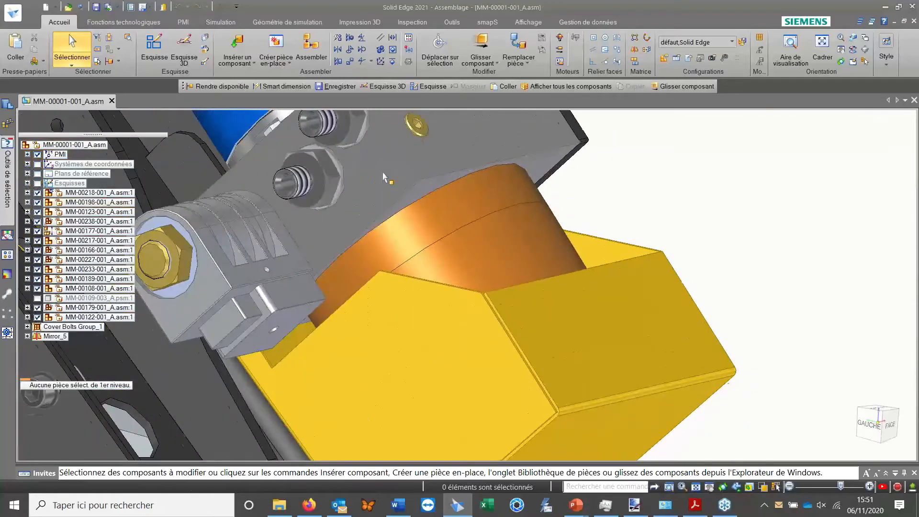
{"action": "left_click", "coordinate": [384, 178]}
{"action": "scroll", "coordinate": [402, 176], "scroll_direction": "down", "scroll_amount": 6}
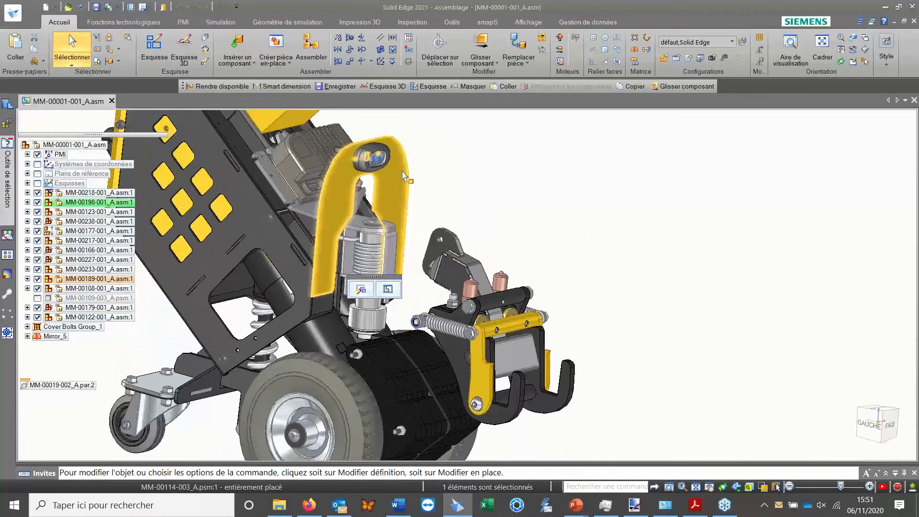
{"action": "scroll", "coordinate": [398, 187], "scroll_direction": "up", "scroll_amount": 2}
{"action": "left_click", "coordinate": [396, 189], "text": "ctrl"}
{"action": "middle_click_drag", "start_coordinate": [511, 257], "coordinate": [441, 206]}
{"action": "scroll", "coordinate": [474, 196], "scroll_direction": "up", "scroll_amount": 3}
{"action": "scroll", "coordinate": [474, 196], "scroll_direction": "down", "scroll_amount": 3}
{"action": "left_click", "coordinate": [425, 196], "text": "ctrl"}
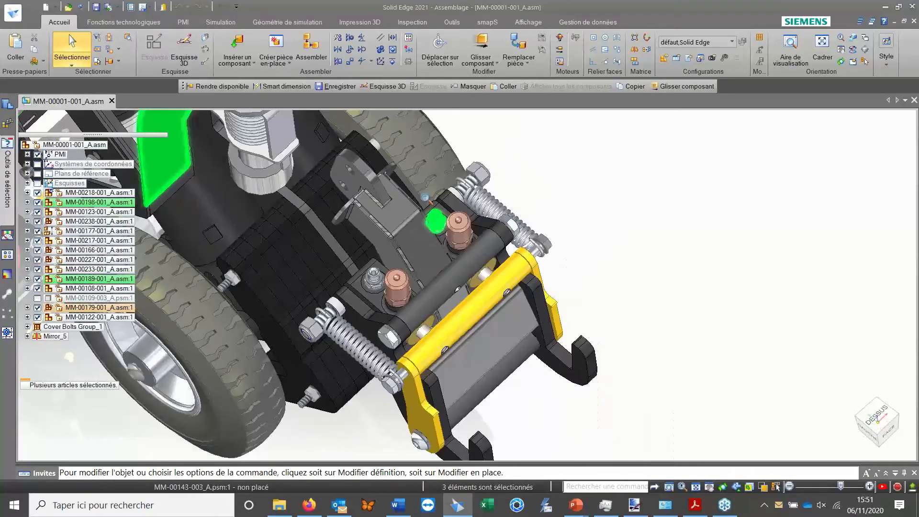
{"action": "scroll", "coordinate": [441, 277], "scroll_direction": "down", "scroll_amount": 5}
{"action": "middle_click_drag", "start_coordinate": [442, 277], "coordinate": [451, 255]}
{"action": "right_click", "coordinate": [545, 246]}
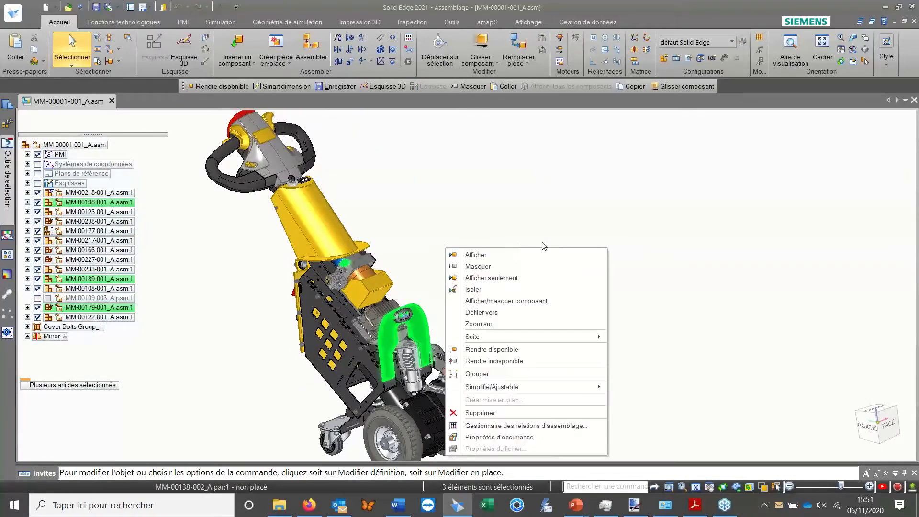
{"action": "left_click", "coordinate": [497, 349]}
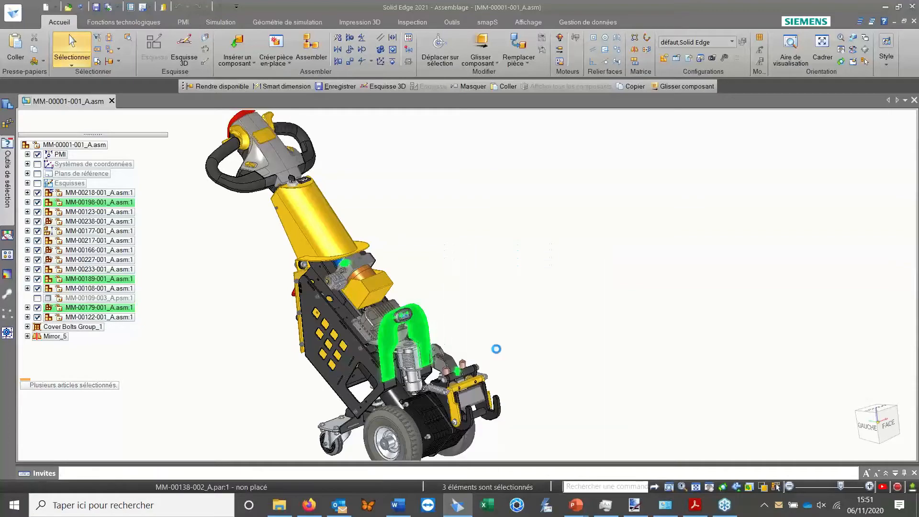
Examine the valve block fittings, the arched guard opening and the small fitting beside the copper-coloured caps as curve locations.
{"action": "middle_click_drag", "start_coordinate": [419, 270], "coordinate": [447, 215], "text": "shift"}
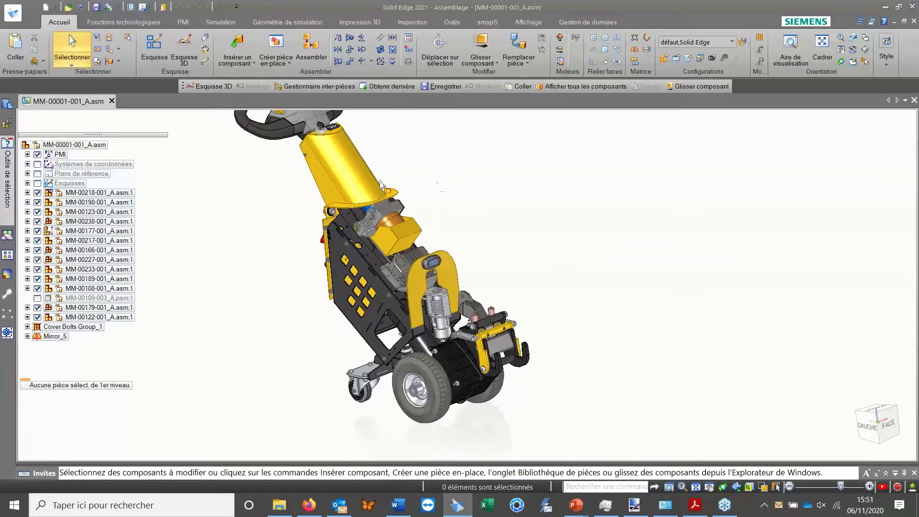
{"action": "scroll", "coordinate": [382, 184], "scroll_direction": "up", "scroll_amount": 10}
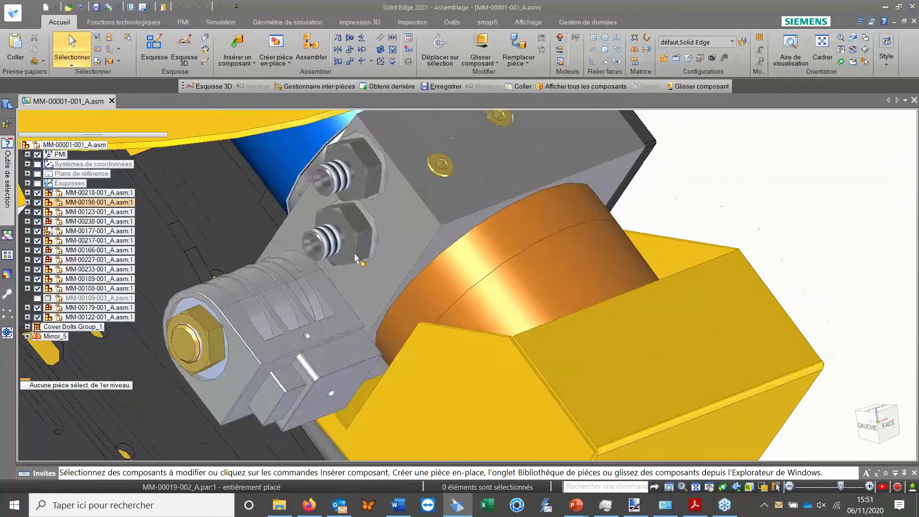
{"action": "scroll", "coordinate": [356, 238], "scroll_direction": "down", "scroll_amount": 10}
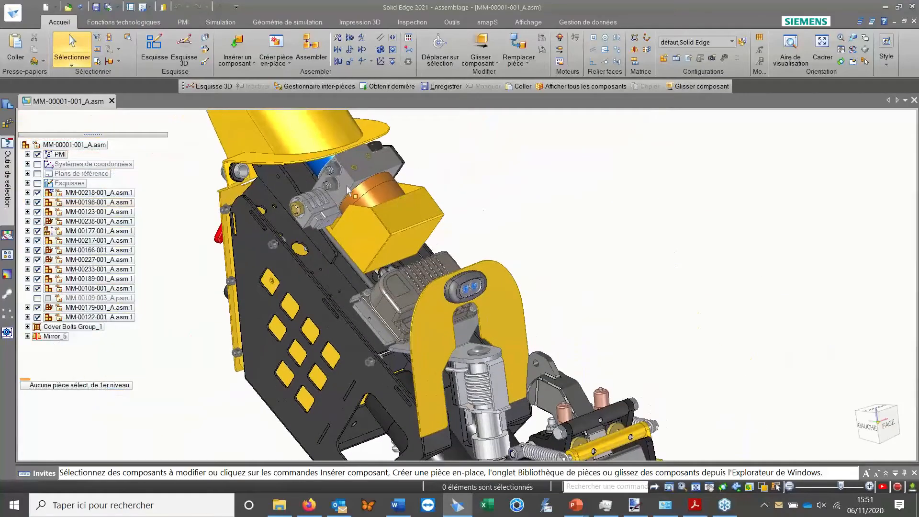
{"action": "left_click", "coordinate": [330, 165]}
{"action": "middle_click_drag", "start_coordinate": [531, 314], "coordinate": [365, 298]}
{"action": "left_click", "coordinate": [420, 304], "text": "ctrl"}
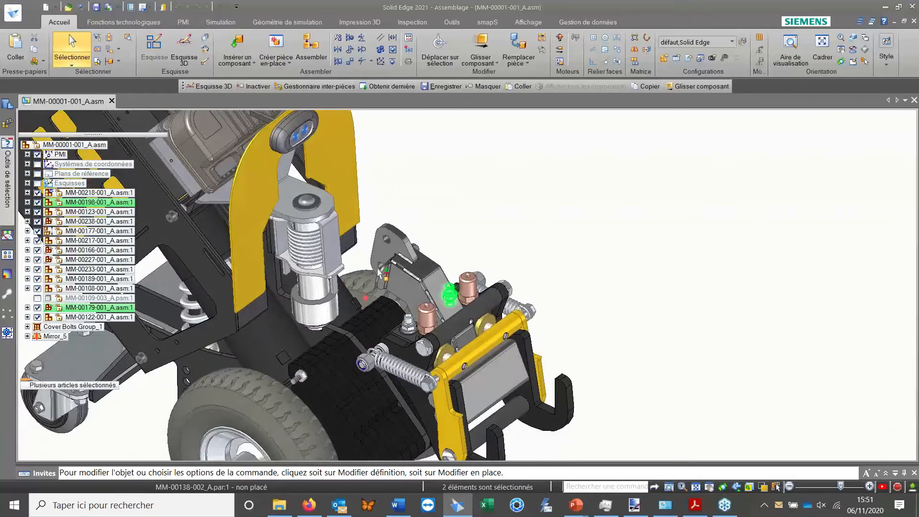
{"action": "middle_click_drag", "start_coordinate": [288, 128], "coordinate": [331, 146]}
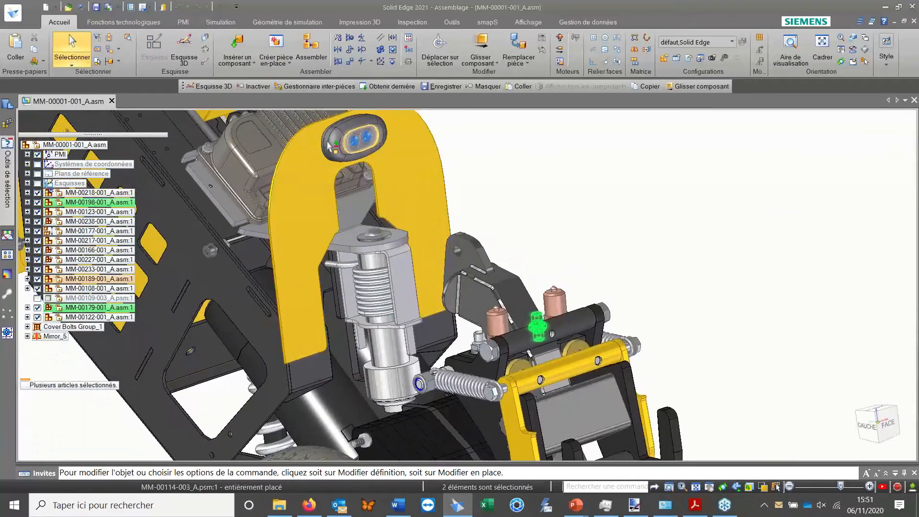
{"action": "key", "text": "Escape"}
{"action": "scroll", "coordinate": [374, 181], "scroll_direction": "up", "scroll_amount": 3}
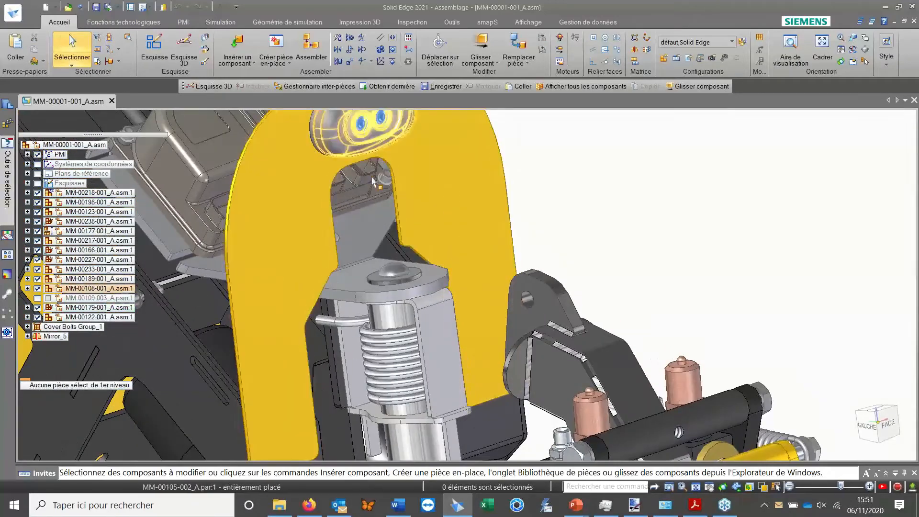
{"action": "scroll", "coordinate": [366, 205], "scroll_direction": "down", "scroll_amount": 3}
{"action": "middle_click_drag", "start_coordinate": [366, 206], "coordinate": [583, 387]}
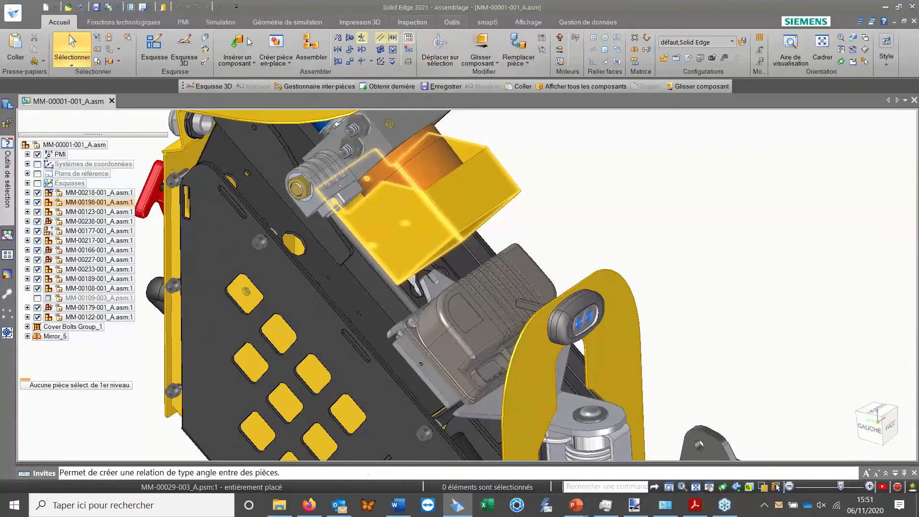
Open a 3D sketch in the assembly and start a 3D curve at the centre of the upper fitting on the grey valve block.
{"action": "left_click", "coordinate": [186, 53]}
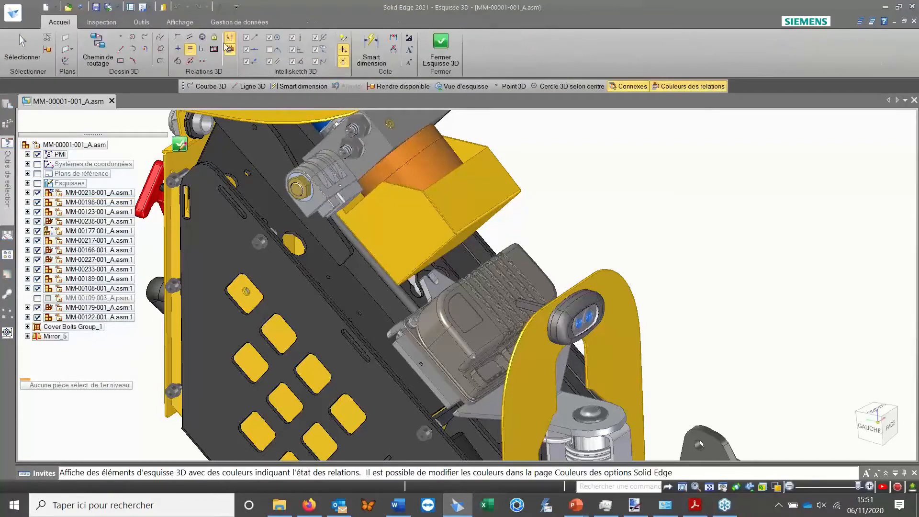
{"action": "left_click", "coordinate": [145, 38]}
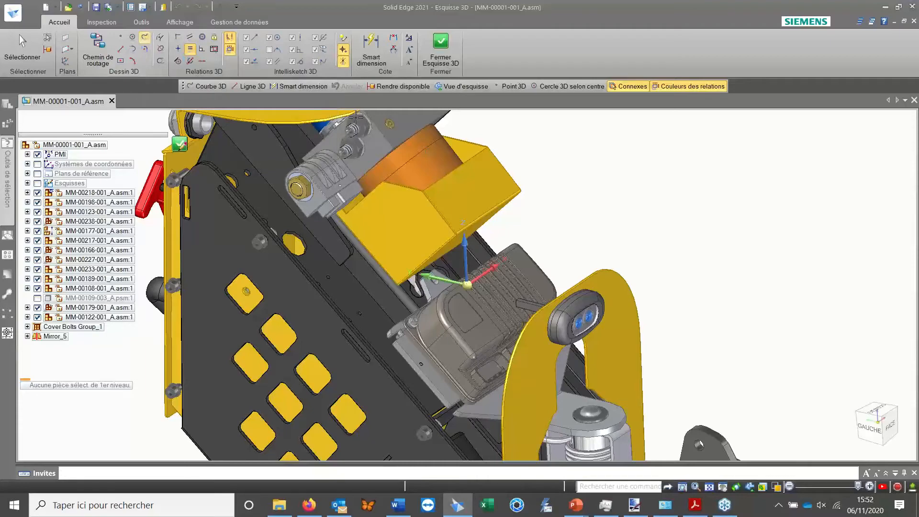
{"action": "scroll", "coordinate": [355, 117], "scroll_direction": "up", "scroll_amount": 10}
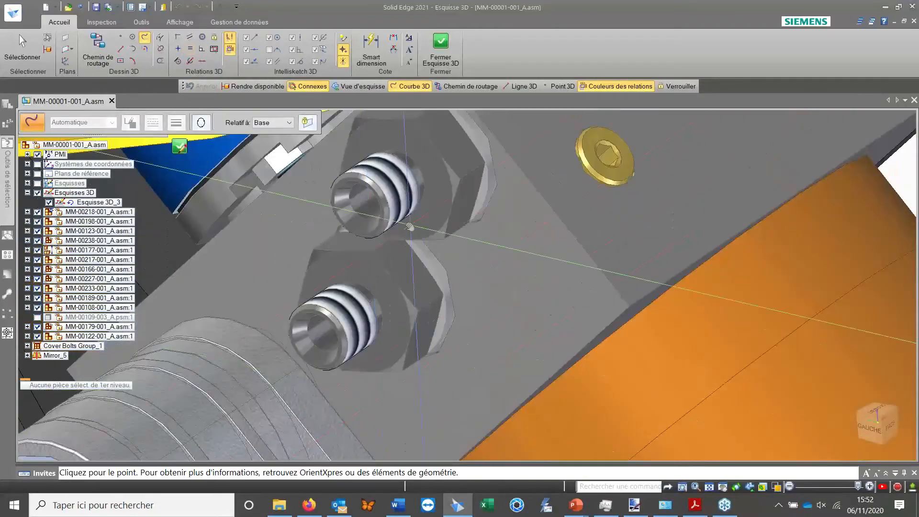
{"action": "middle_click_drag", "start_coordinate": [410, 227], "coordinate": [353, 245]}
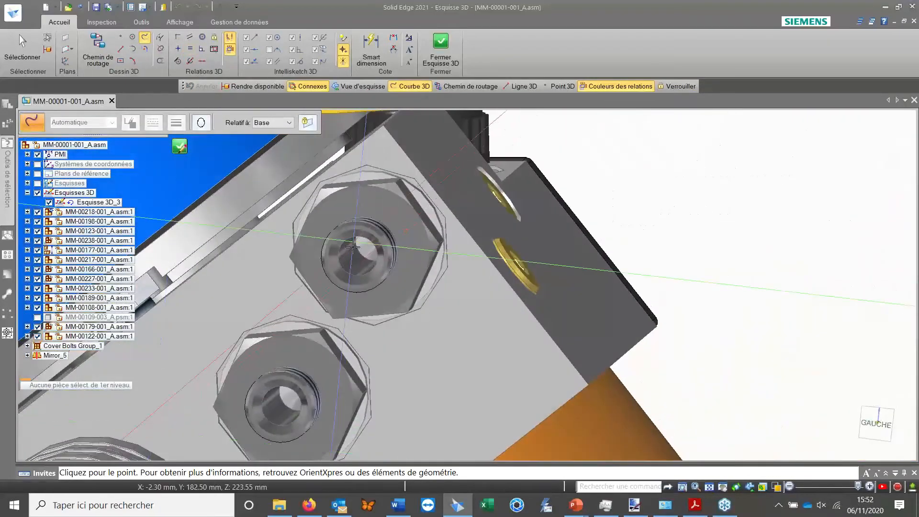
{"action": "scroll", "coordinate": [353, 246], "scroll_direction": "up", "scroll_amount": 3}
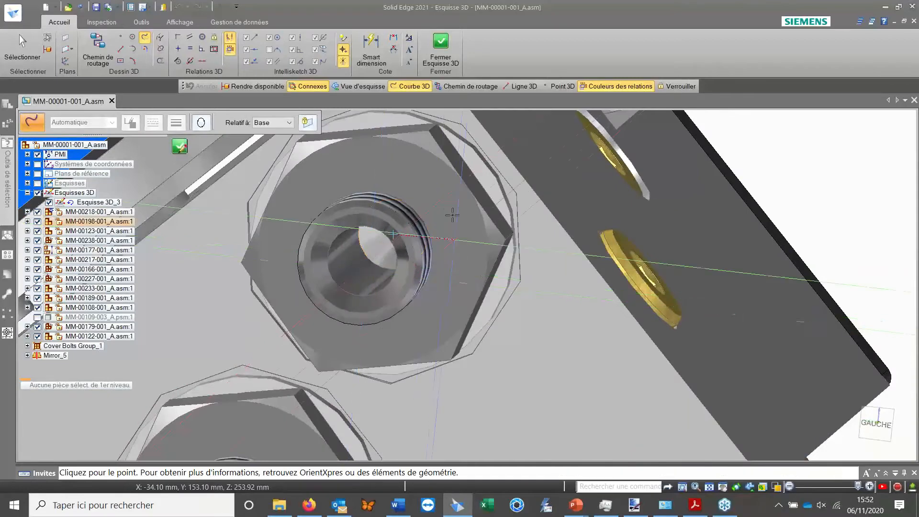
{"action": "middle_click_drag", "start_coordinate": [454, 253], "coordinate": [399, 223]}
{"action": "left_click", "coordinate": [140, 23]}
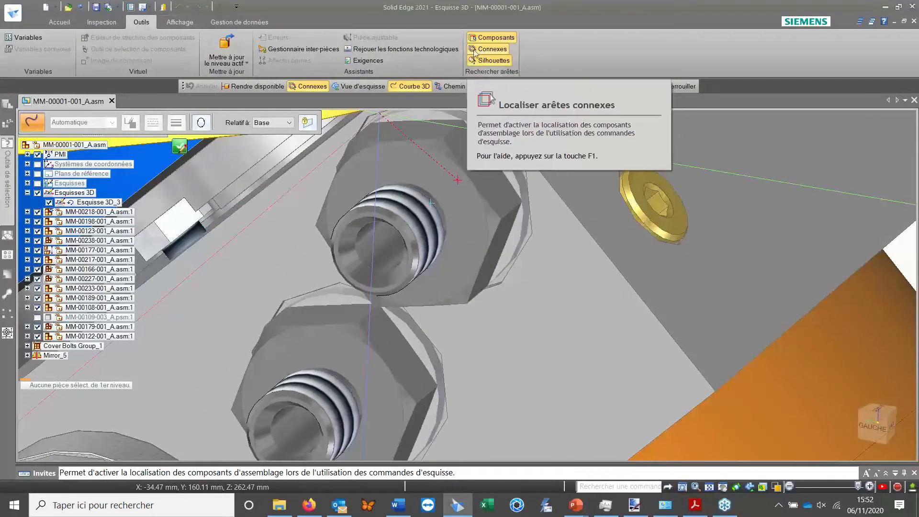
{"action": "left_click", "coordinate": [59, 22]}
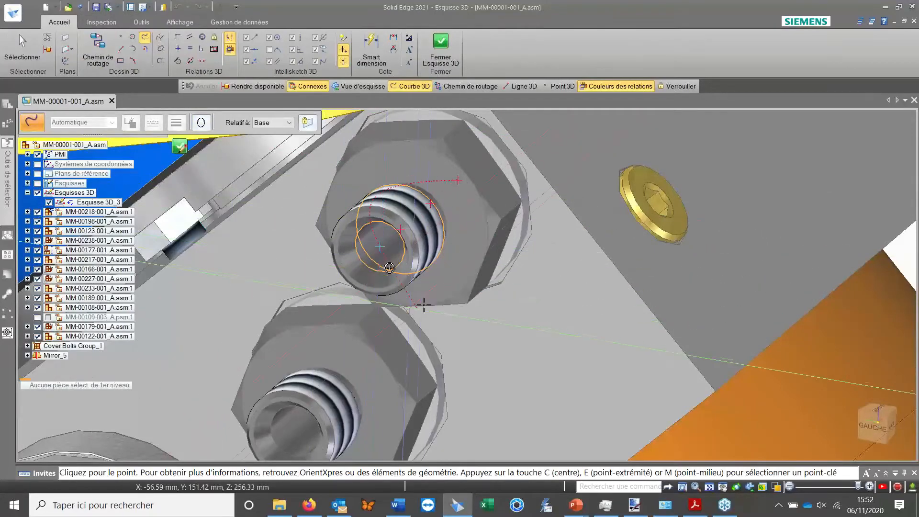
Add an intermediate curve point on the rounded inner edge of the yellow arched guard's opening.
{"action": "scroll", "coordinate": [424, 305], "scroll_direction": "down", "scroll_amount": 6}
{"action": "middle_click_drag", "start_coordinate": [495, 299], "coordinate": [504, 217]}
{"action": "middle_click_drag", "start_coordinate": [609, 321], "coordinate": [361, 153], "text": "shift"}
{"action": "scroll", "coordinate": [361, 165], "scroll_direction": "up", "scroll_amount": 4}
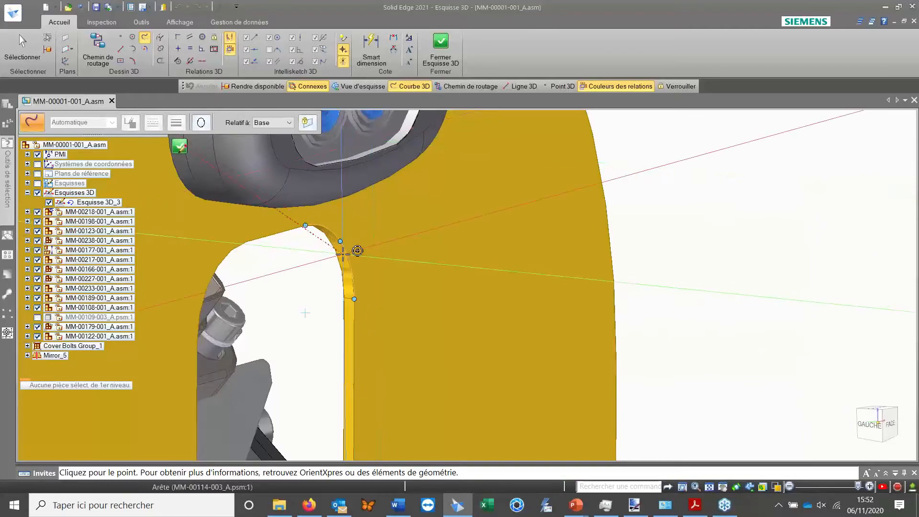
{"action": "left_click", "coordinate": [343, 254]}
End the 3D curve at the bore centre of the small fitting beside the copper-coloured caps and leave the curve command.
{"action": "scroll", "coordinate": [429, 335], "scroll_direction": "down", "scroll_amount": 5}
{"action": "middle_click_drag", "start_coordinate": [523, 344], "coordinate": [402, 160], "text": "shift"}
{"action": "middle_click_drag", "start_coordinate": [441, 232], "coordinate": [431, 307]}
{"action": "scroll", "coordinate": [378, 232], "scroll_direction": "up", "scroll_amount": 5}
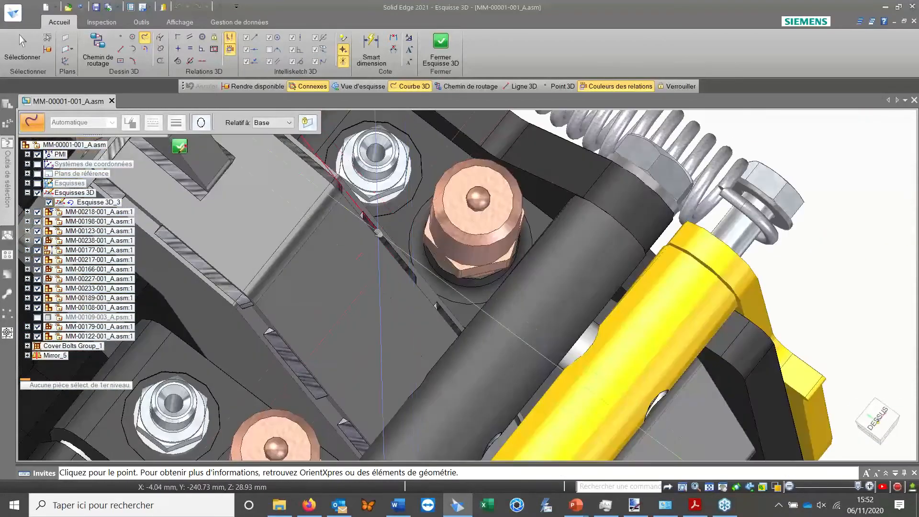
{"action": "scroll", "coordinate": [379, 232], "scroll_direction": "down", "scroll_amount": 3}
{"action": "scroll", "coordinate": [441, 232], "scroll_direction": "up", "scroll_amount": 5}
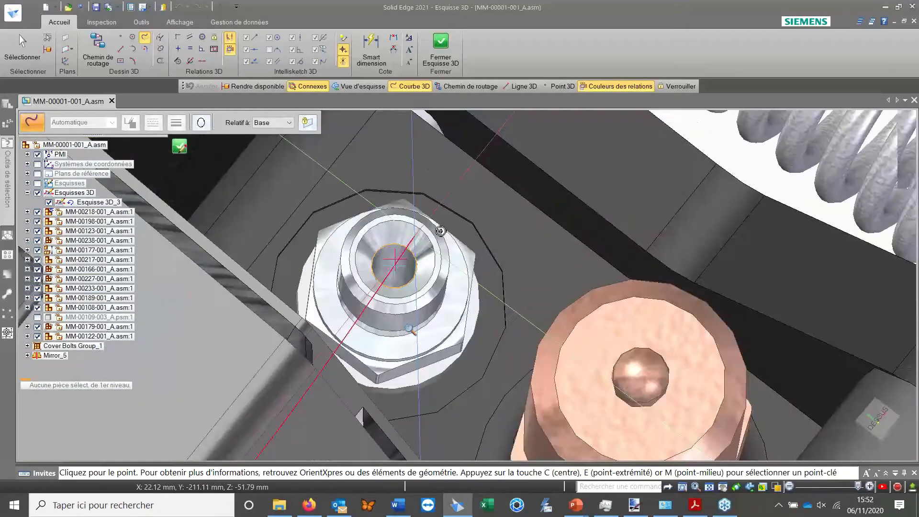
{"action": "scroll", "coordinate": [440, 232], "scroll_direction": "up", "scroll_amount": 3}
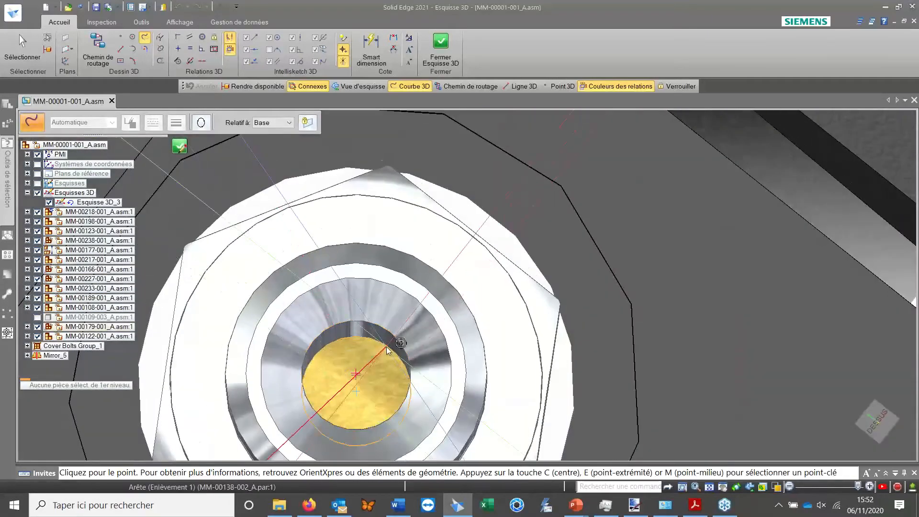
{"action": "left_click", "coordinate": [387, 350]}
{"action": "scroll", "coordinate": [402, 331], "scroll_direction": "down", "scroll_amount": 8}
{"action": "right_click", "coordinate": [413, 316]}
{"action": "middle_click_drag", "start_coordinate": [413, 333], "coordinate": [594, 207]}
{"action": "key", "text": "Escape"}
Review the whole 3D curve, close the 3D sketch and return to the assembly.
{"action": "middle_click_drag", "start_coordinate": [471, 292], "coordinate": [441, 185]}
{"action": "middle_click_drag", "start_coordinate": [584, 263], "coordinate": [593, 285]}
{"action": "middle_click_drag", "start_coordinate": [519, 241], "coordinate": [480, 247], "text": "shift"}
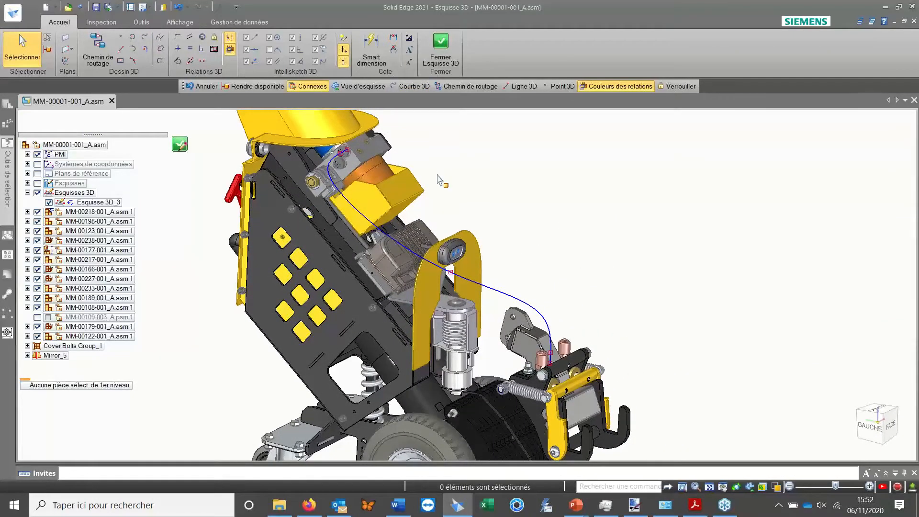
{"action": "left_click", "coordinate": [186, 150]}
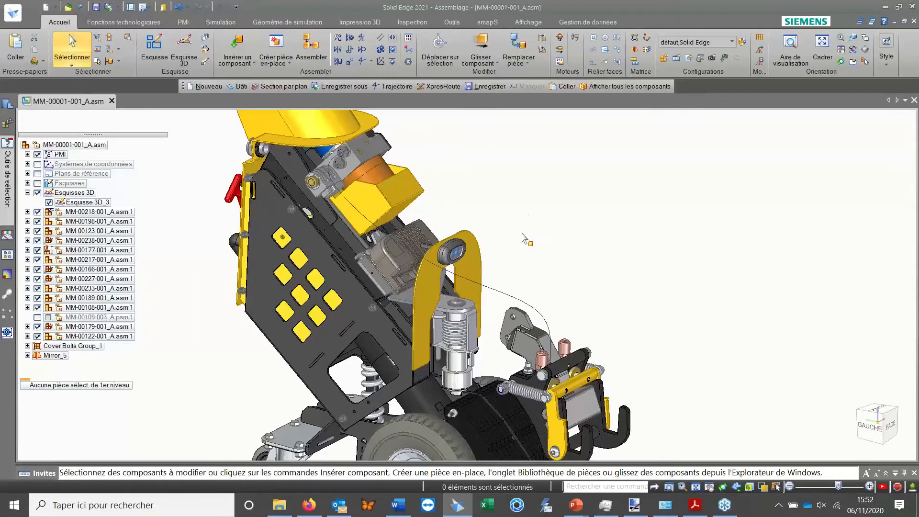
Insert Adjustable Flex Tube.asm from the parts library's Tube ajustable folder in the empty space beside the machine.
{"action": "middle_click_drag", "start_coordinate": [524, 288], "coordinate": [545, 246], "text": "shift"}
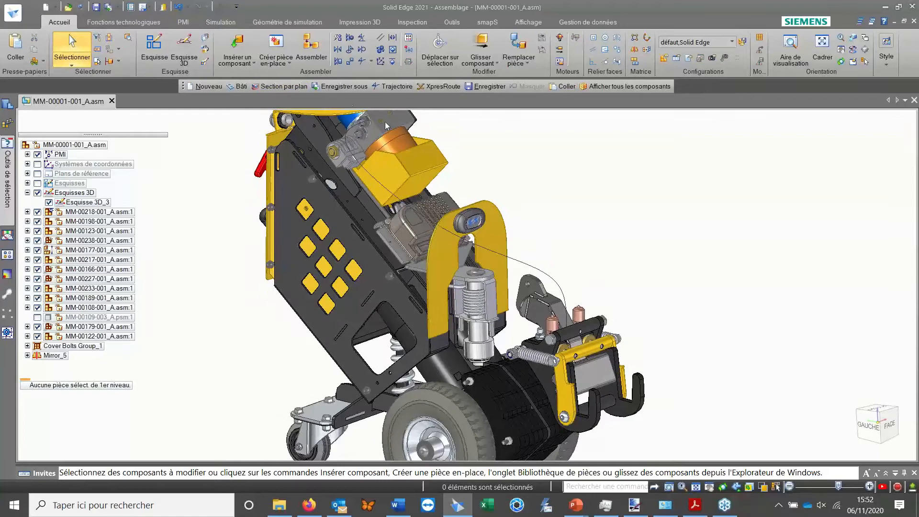
{"action": "middle_click_drag", "start_coordinate": [602, 341], "coordinate": [596, 366], "text": "shift"}
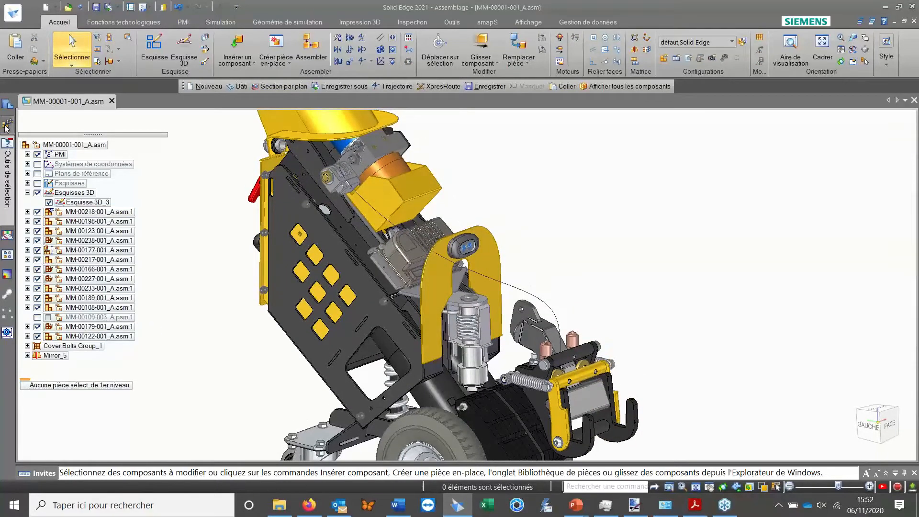
{"action": "left_click", "coordinate": [8, 104]}
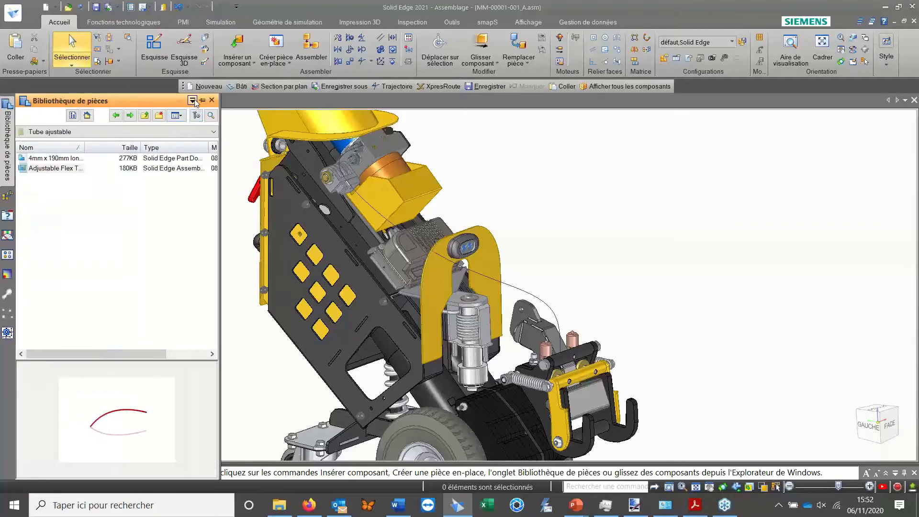
{"action": "left_click", "coordinate": [202, 100]}
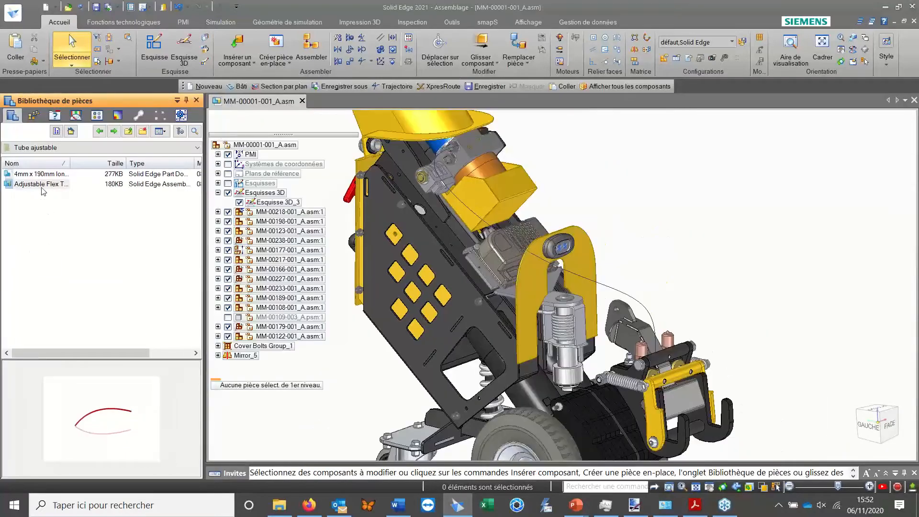
{"action": "middle_click_drag", "start_coordinate": [552, 211], "coordinate": [556, 233]}
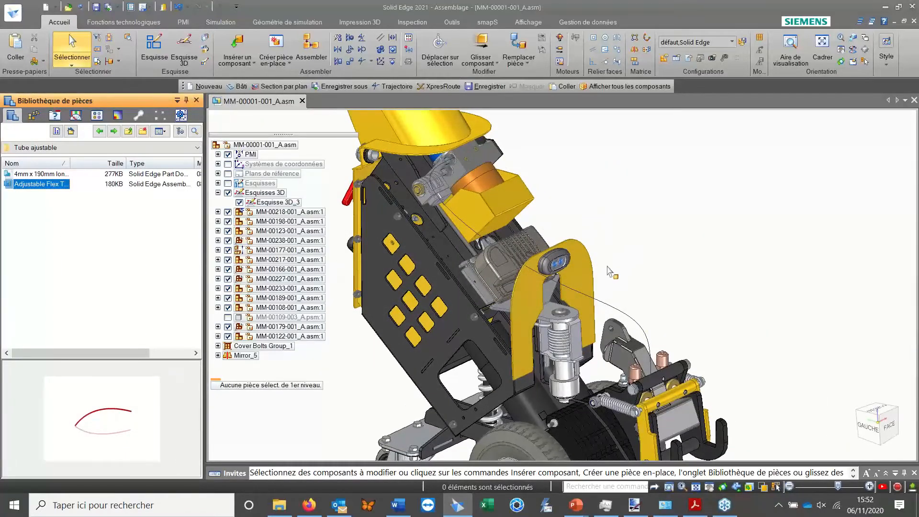
{"action": "middle_click_drag", "start_coordinate": [609, 271], "coordinate": [559, 237], "text": "shift"}
{"action": "left_click_drag", "start_coordinate": [472, 226], "coordinate": [635, 197]}
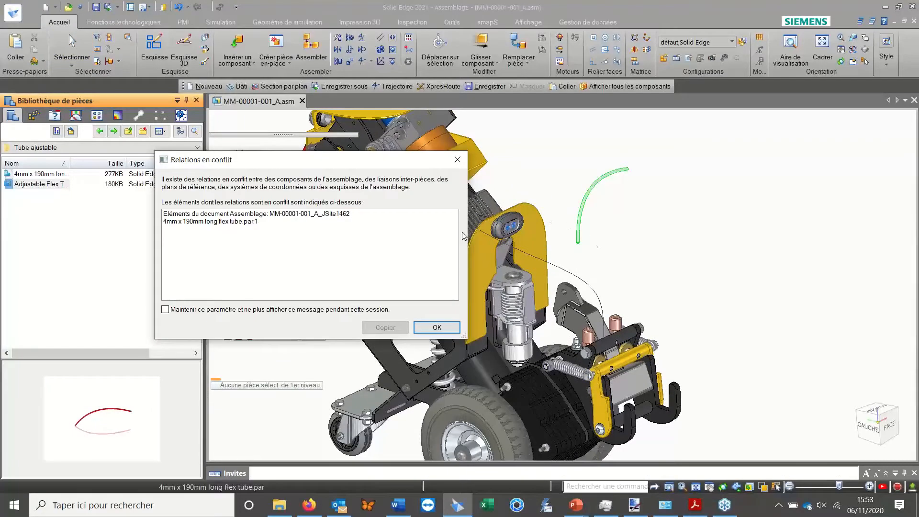
{"action": "left_click", "coordinate": [458, 160]}
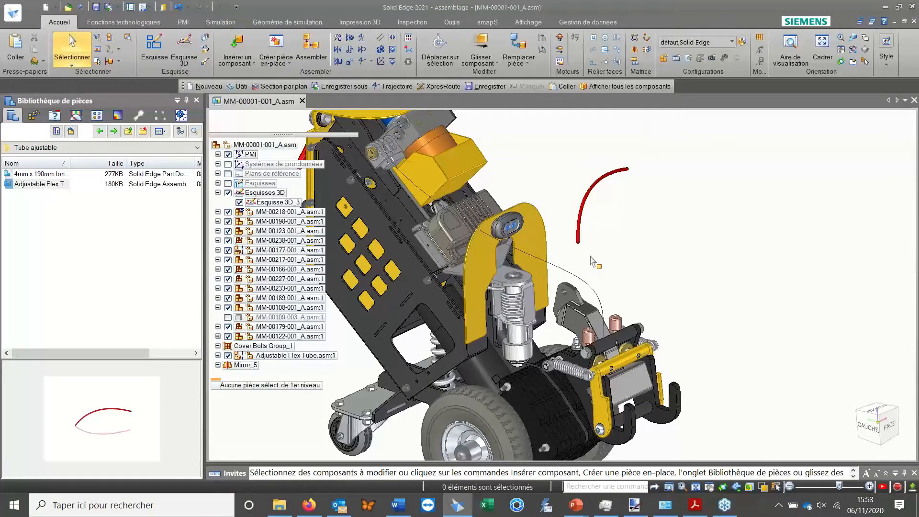
Edit the flex tube's path in XpresRoute, assign the 3D sketch curve as its trajectory and accept it.
{"action": "left_click", "coordinate": [580, 231]}
{"action": "left_click", "coordinate": [565, 290]}
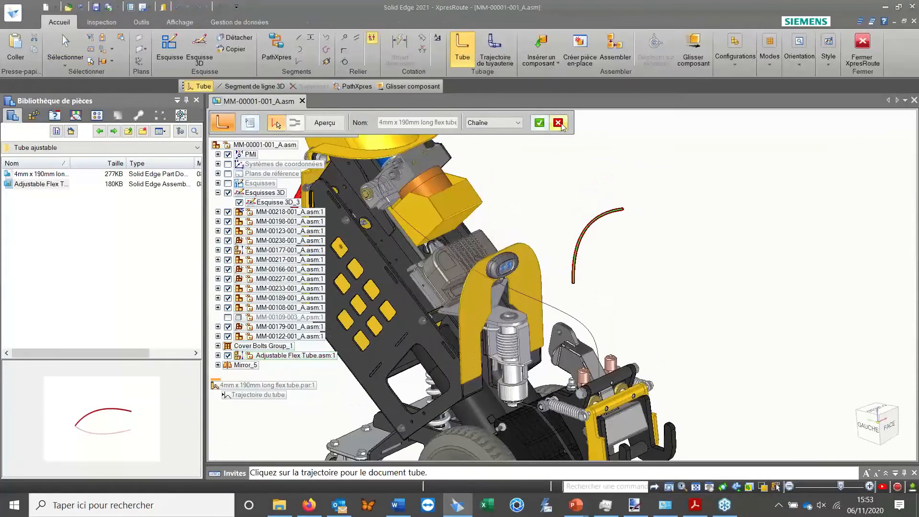
{"action": "scroll", "coordinate": [550, 226], "scroll_direction": "up", "scroll_amount": 3}
{"action": "middle_click_drag", "start_coordinate": [511, 258], "coordinate": [597, 242], "text": "shift"}
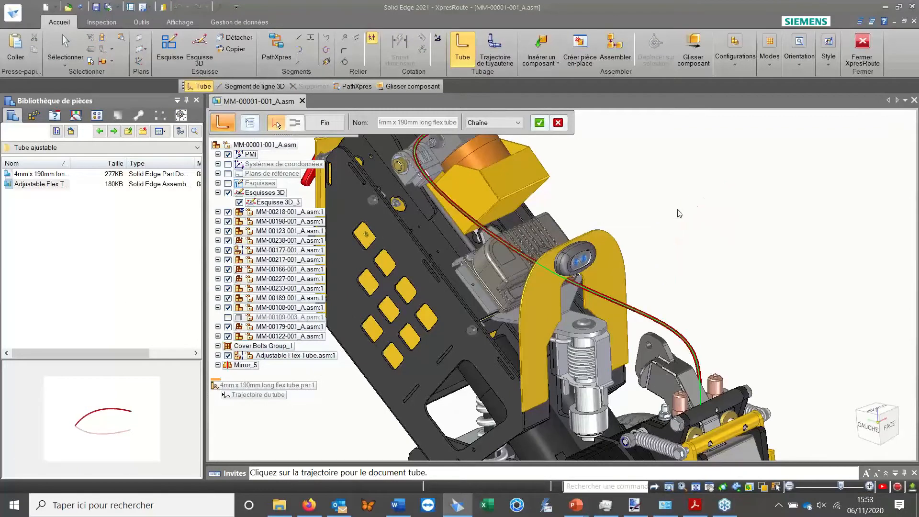
{"action": "middle_click_drag", "start_coordinate": [669, 230], "coordinate": [651, 262], "text": "shift"}
{"action": "right_click", "coordinate": [652, 263]}
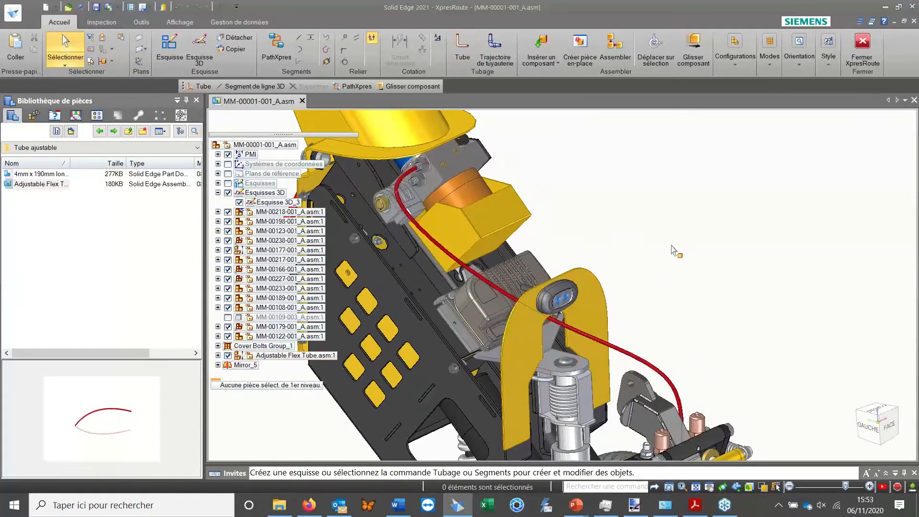
Move the front hook attachment outward from the machine body with Glisser composant, so that the flex tube follows.
{"action": "middle_click_drag", "start_coordinate": [596, 313], "coordinate": [621, 267]}
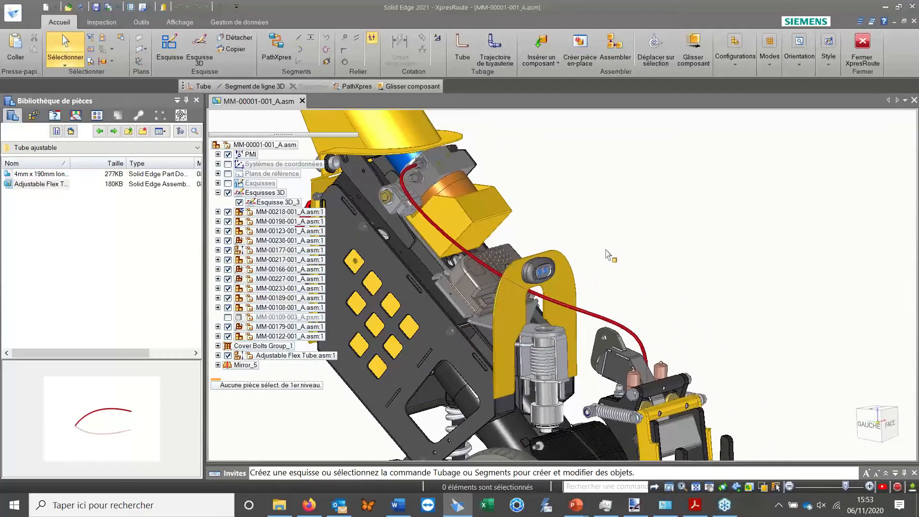
{"action": "middle_click_drag", "start_coordinate": [682, 271], "coordinate": [729, 295]}
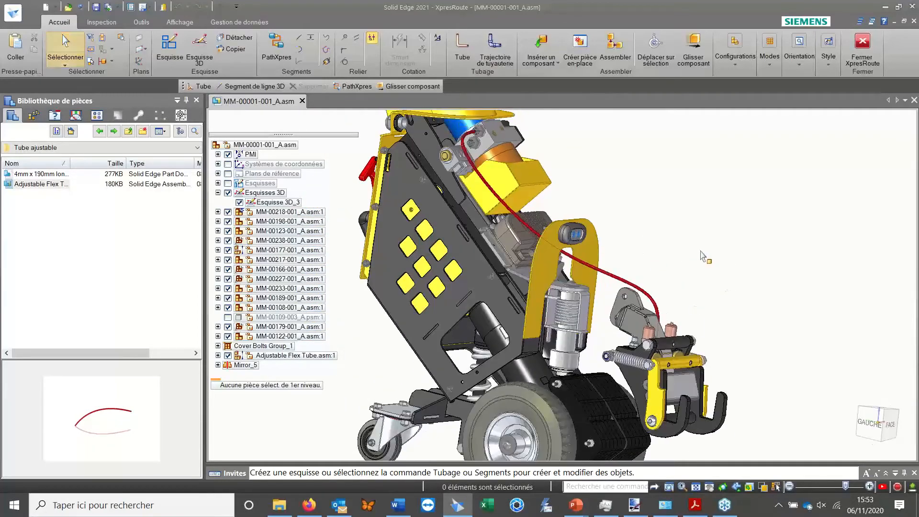
{"action": "left_click", "coordinate": [694, 45]}
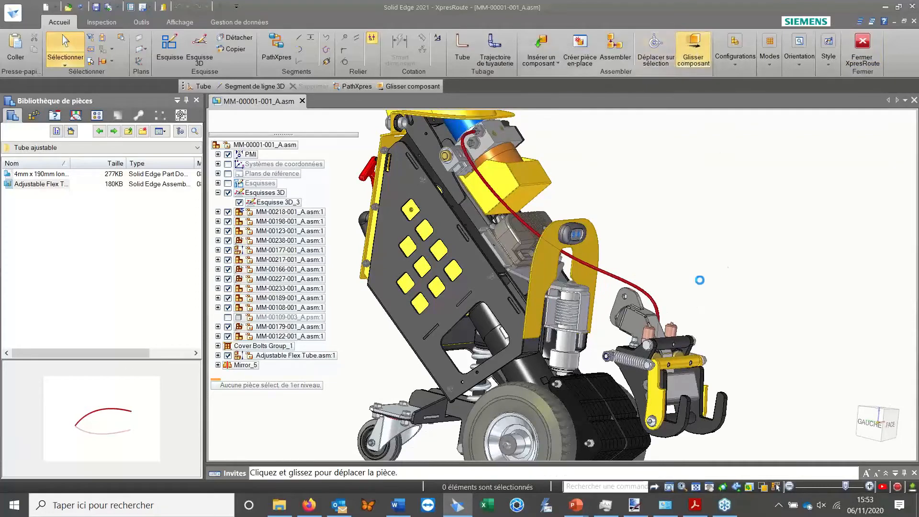
{"action": "left_click_drag", "start_coordinate": [640, 256], "coordinate": [667, 258]}
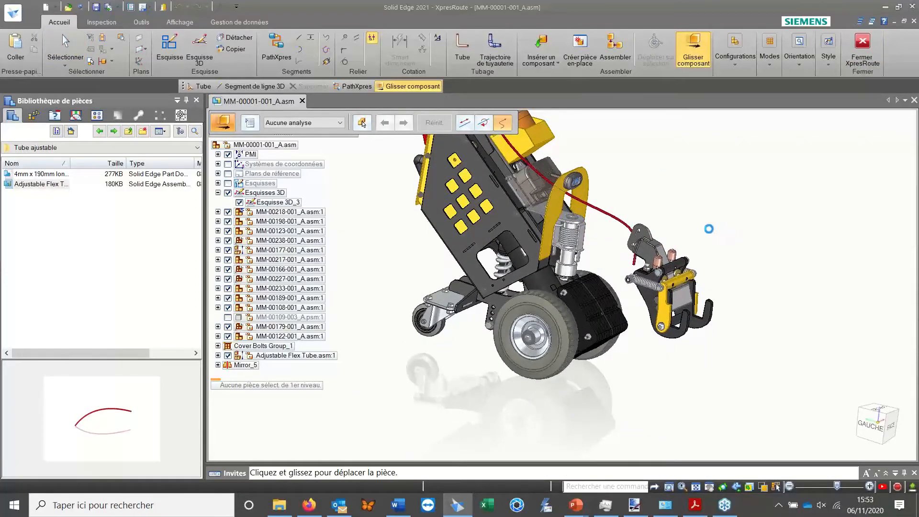
{"action": "key", "text": "Escape"}
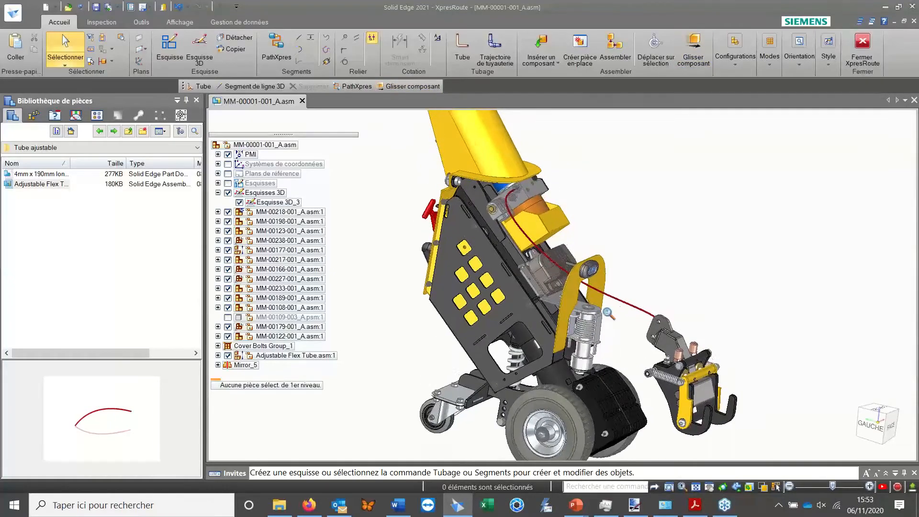
Switch to the PowerPoint presentation and advance from the 3D curves slide to the one on subdivision modelling.
{"action": "scroll", "coordinate": [607, 341], "scroll_direction": "down", "scroll_amount": 3}
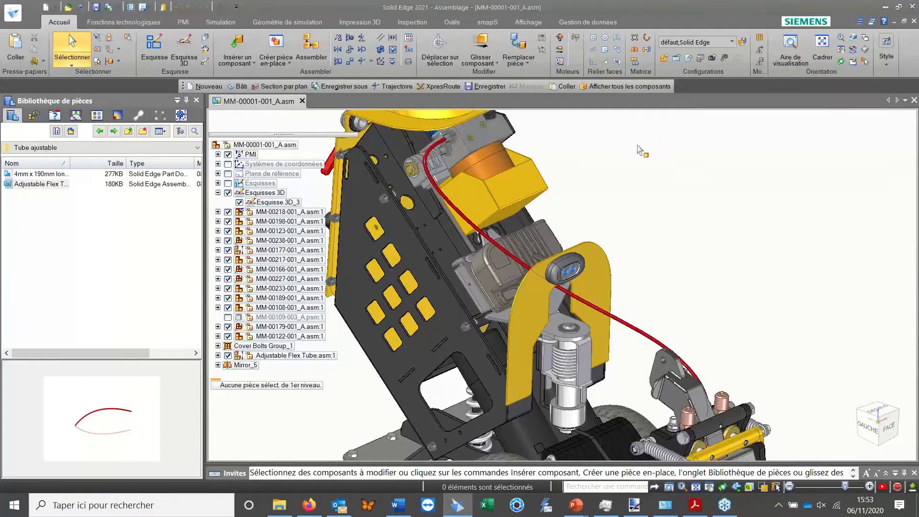
{"action": "key", "text": "alt+Tab"}
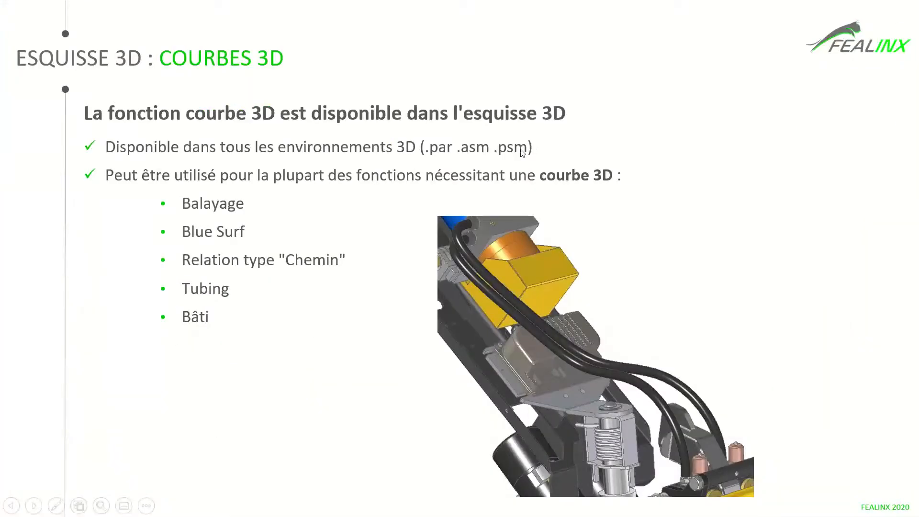
{"action": "key", "text": "Right"}
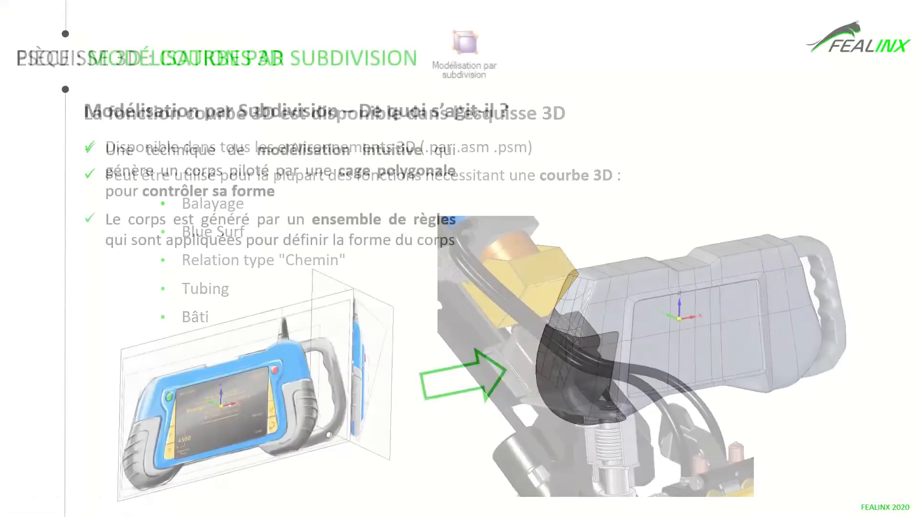
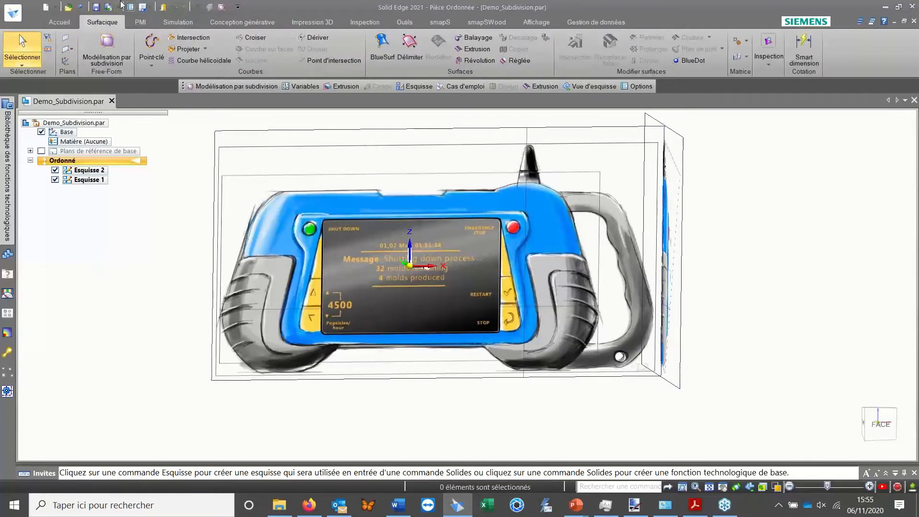
Enter subdivision modelling in Demo_Subdivision.par, face the front reference sketch and start a box shape at the origin.
{"action": "left_click", "coordinate": [108, 45]}
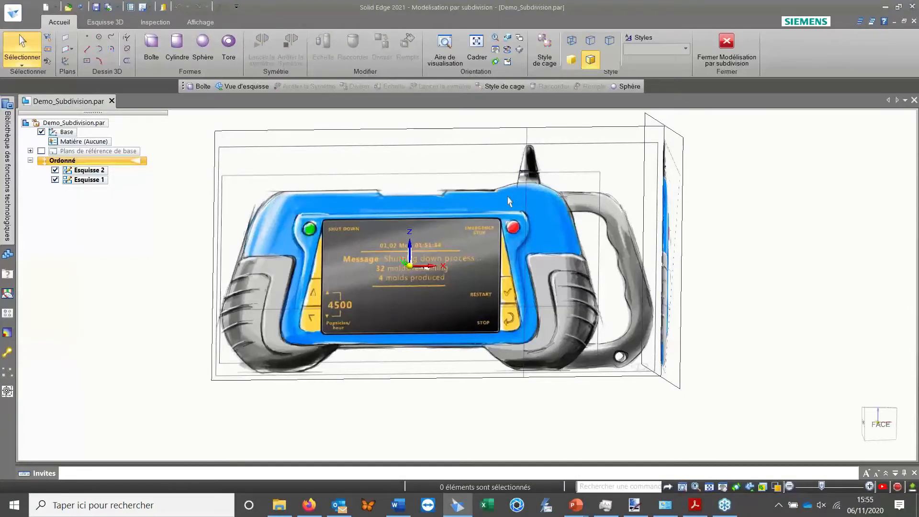
{"action": "key", "text": "ctrl+f"}
{"action": "middle_click_drag", "start_coordinate": [476, 288], "coordinate": [473, 250], "text": "shift"}
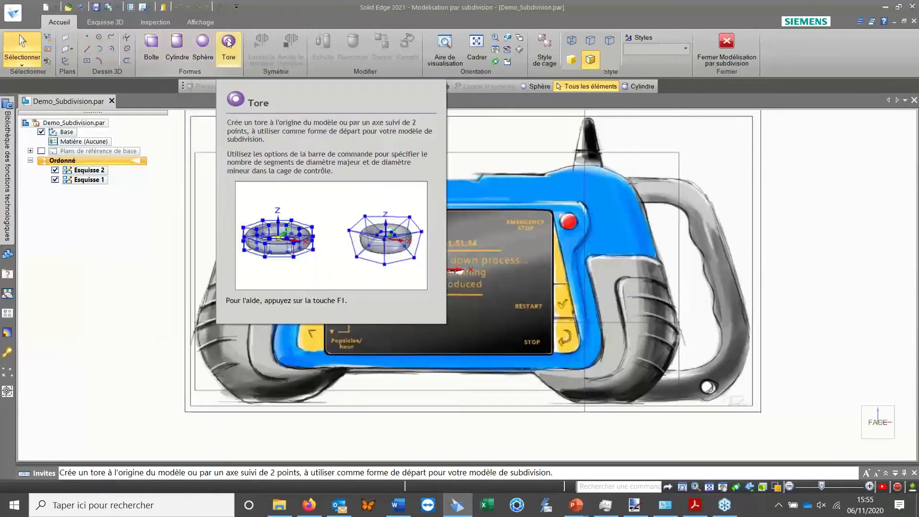
{"action": "left_click", "coordinate": [151, 46]}
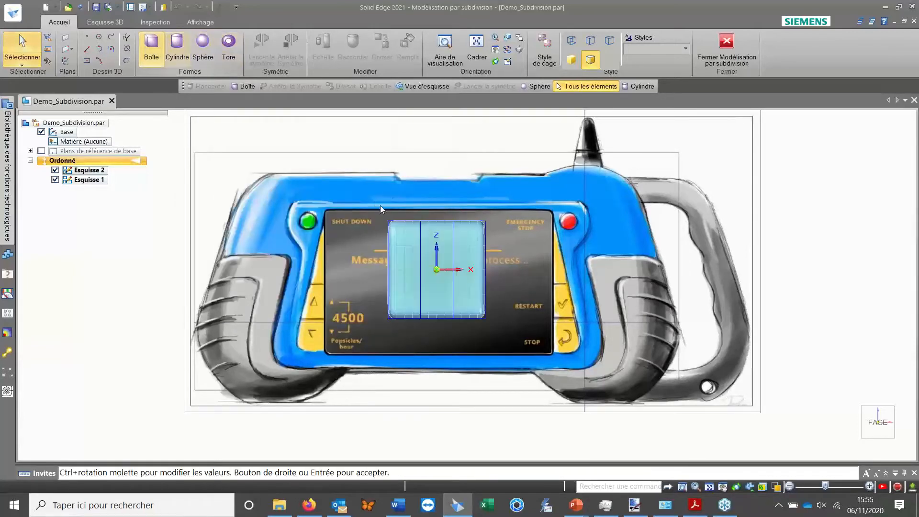
Examine the box preview, its dimensions and its X, Y and Z segment options from several angles.
{"action": "scroll", "coordinate": [507, 258], "scroll_direction": "up", "scroll_amount": 4}
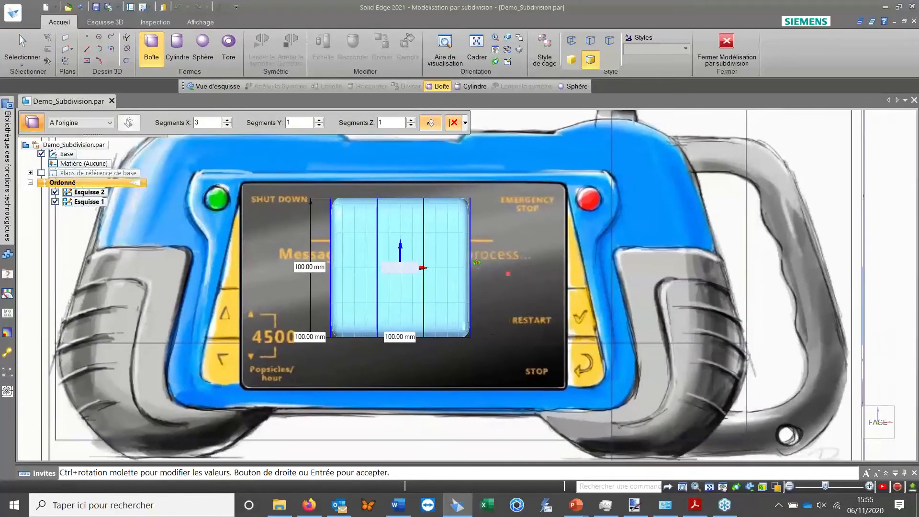
{"action": "middle_click_drag", "start_coordinate": [508, 259], "coordinate": [517, 290]}
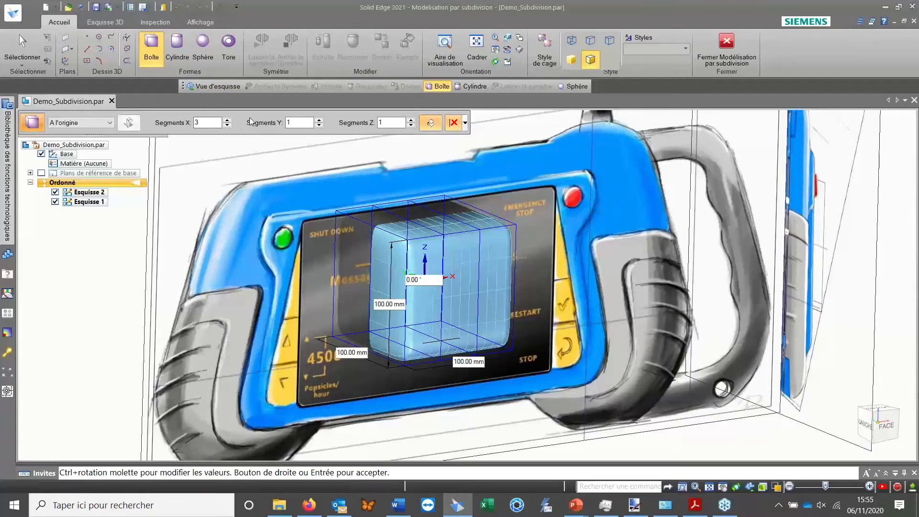
{"action": "left_click_drag", "start_coordinate": [246, 113], "coordinate": [396, 113]}
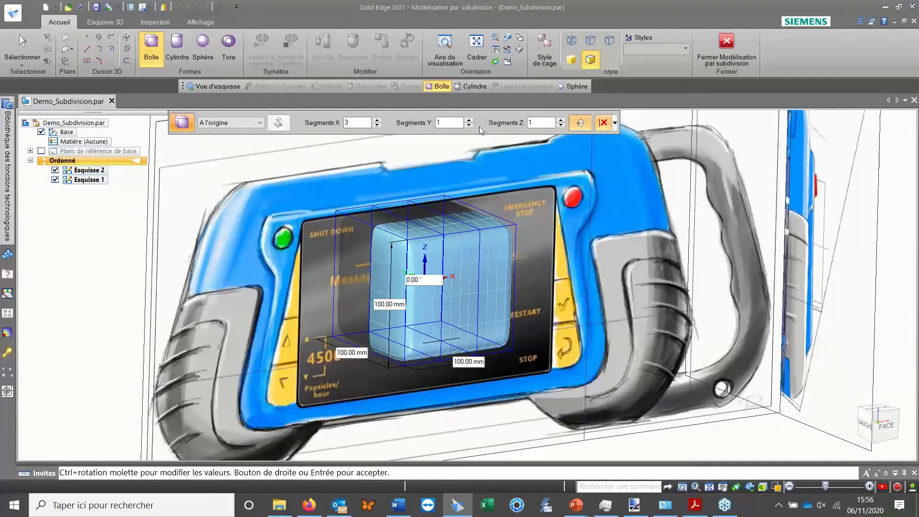
{"action": "scroll", "coordinate": [464, 206], "scroll_direction": "up", "scroll_amount": 5}
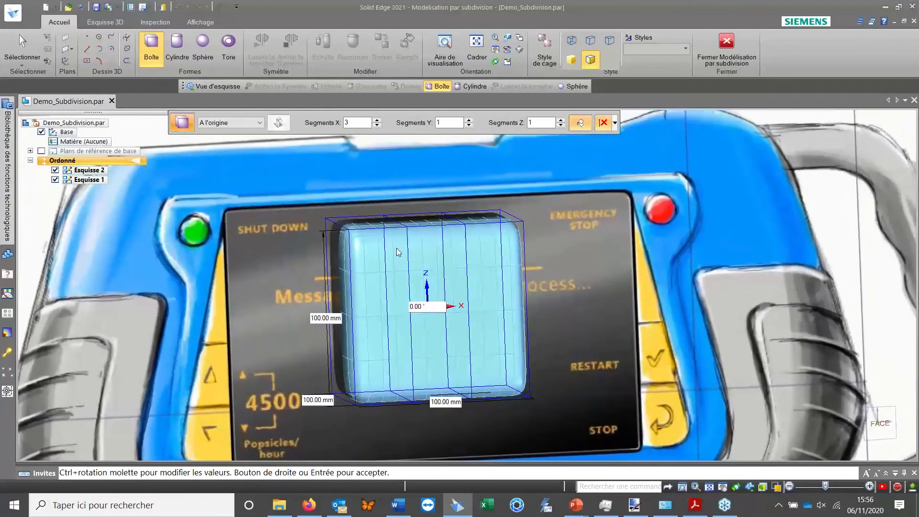
{"action": "middle_click_drag", "start_coordinate": [399, 252], "coordinate": [396, 210]}
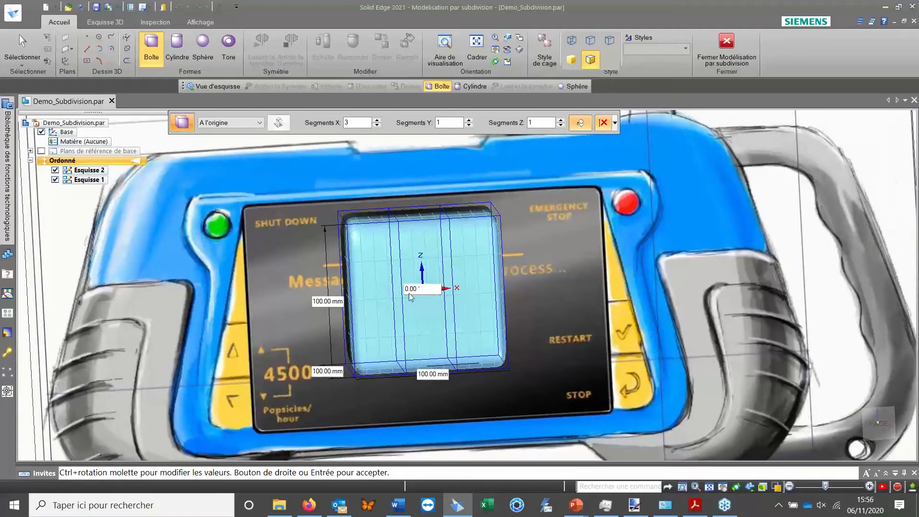
{"action": "scroll", "coordinate": [458, 284], "scroll_direction": "down", "scroll_amount": 5}
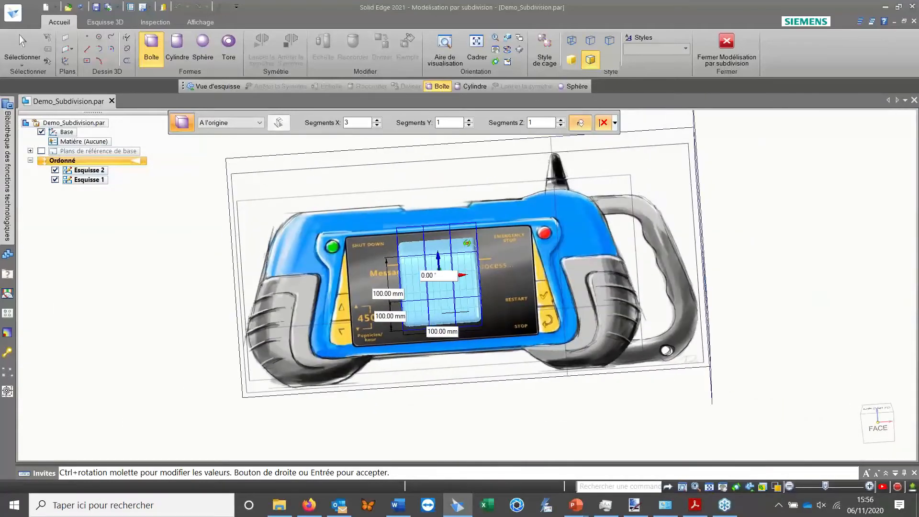
{"action": "scroll", "coordinate": [428, 239], "scroll_direction": "up", "scroll_amount": 4}
{"action": "middle_click_drag", "start_coordinate": [428, 244], "coordinate": [439, 273]}
{"action": "scroll", "coordinate": [448, 254], "scroll_direction": "down", "scroll_amount": 3}
{"action": "scroll", "coordinate": [439, 273], "scroll_direction": "up", "scroll_amount": 3}
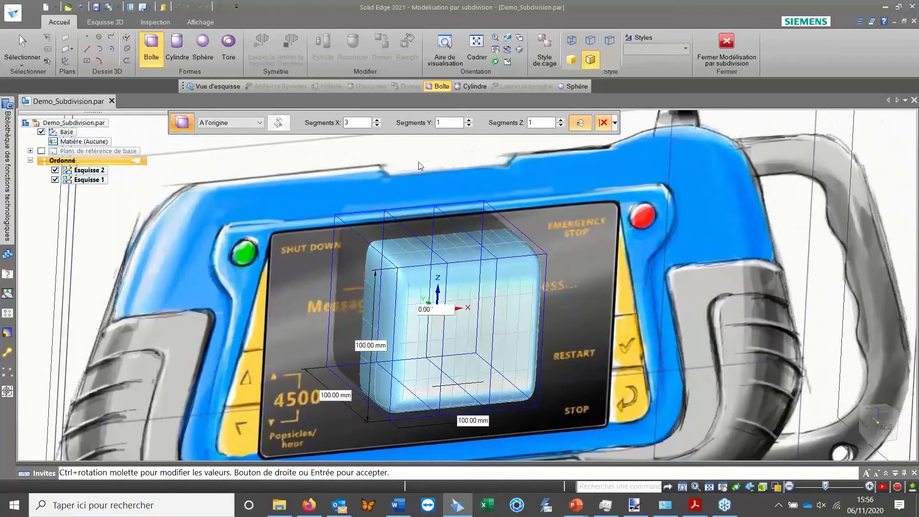
Set the box to 385 mm long, 70 mm deep and 205 mm high, create it and clear the selection.
{"action": "left_click", "coordinate": [470, 422]}
{"action": "type", "text": "385"}
{"action": "key", "text": "Tab"}
{"action": "type", "text": "20"}
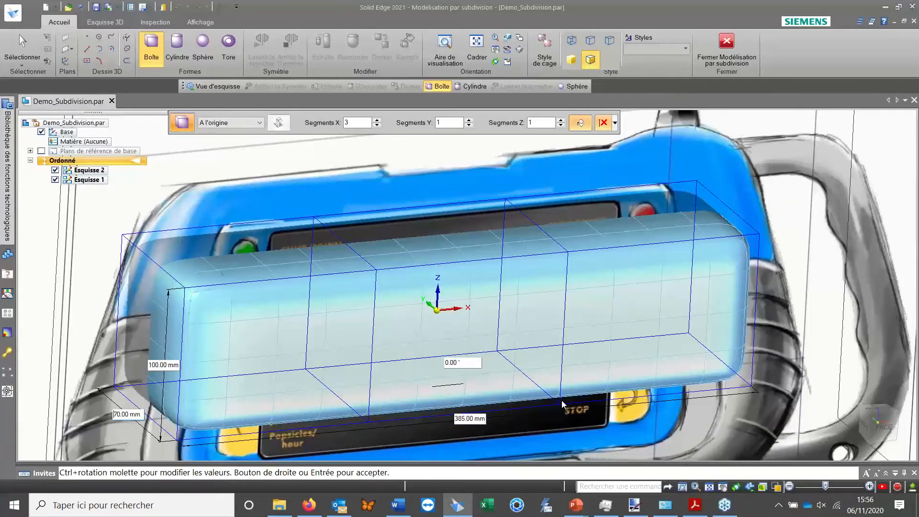
{"action": "key", "text": "Tab"}
{"action": "type", "text": "205"}
{"action": "key", "text": "Tab"}
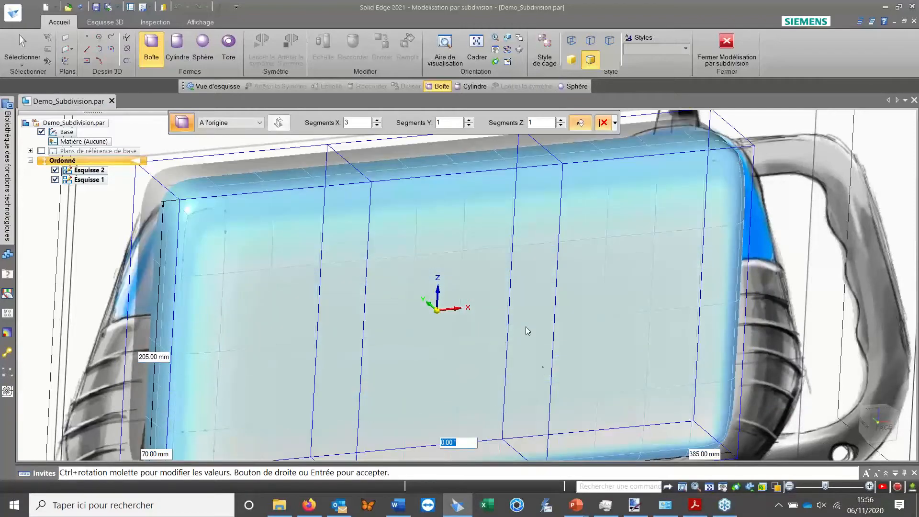
{"action": "right_click", "coordinate": [532, 324]}
{"action": "scroll", "coordinate": [537, 378], "scroll_direction": "down", "scroll_amount": 4}
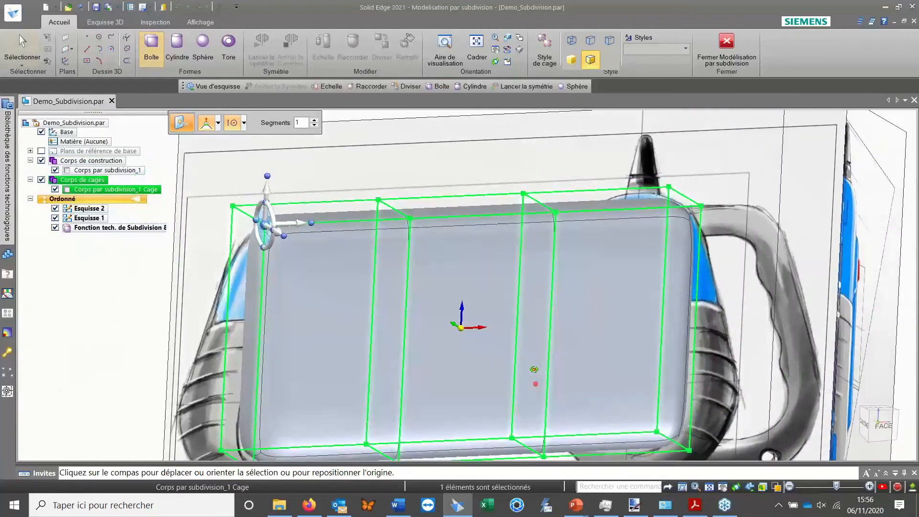
{"action": "scroll", "coordinate": [541, 351], "scroll_direction": "down", "scroll_amount": 3}
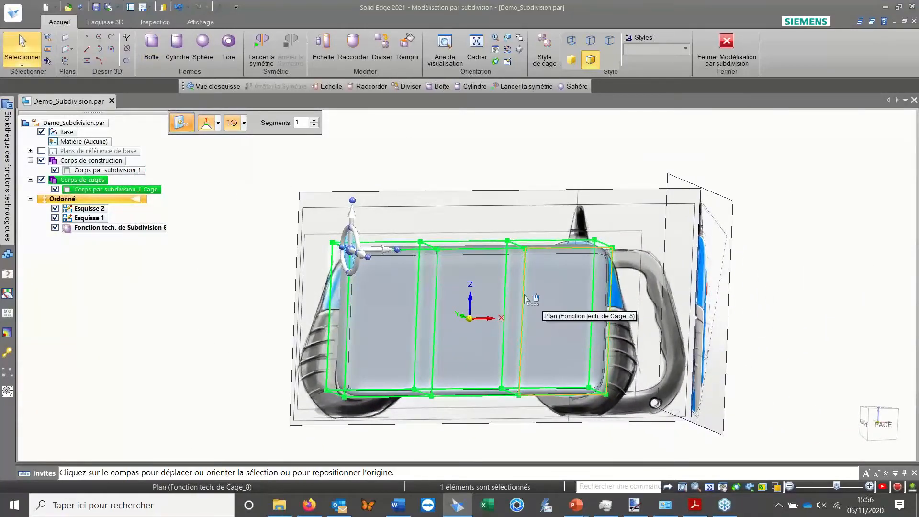
{"action": "middle_click_drag", "start_coordinate": [525, 299], "coordinate": [527, 315]}
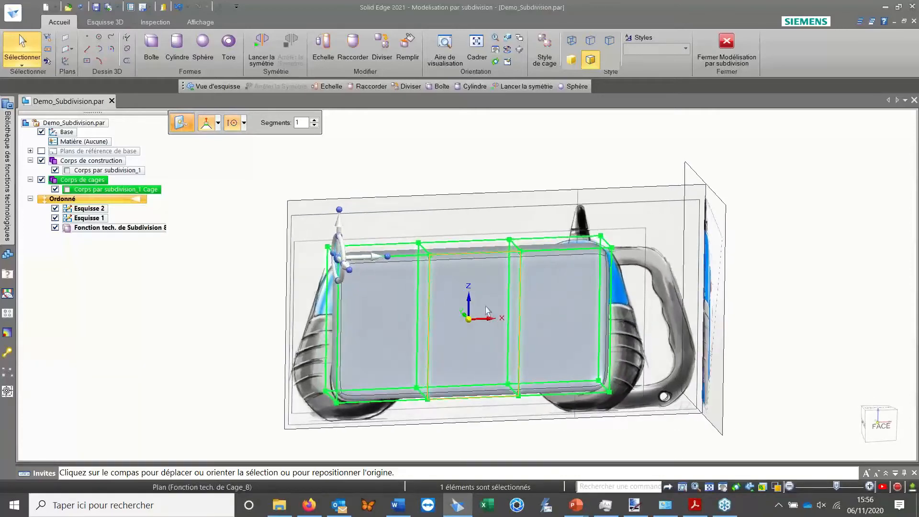
{"action": "key", "text": "Escape"}
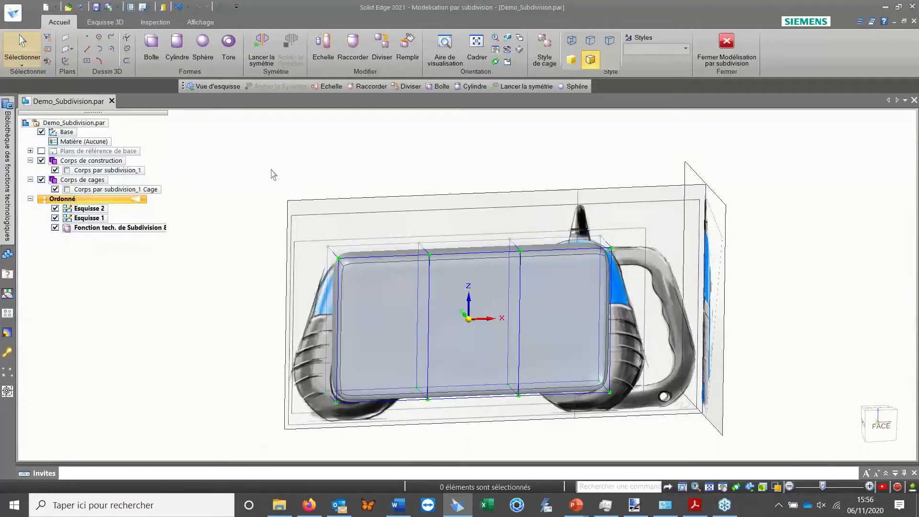
Toggle the visibility of the subdivision body and its cage off and on again, and inspect the cage's faces.
{"action": "left_click", "coordinate": [56, 170]}
{"action": "left_click", "coordinate": [56, 170]}
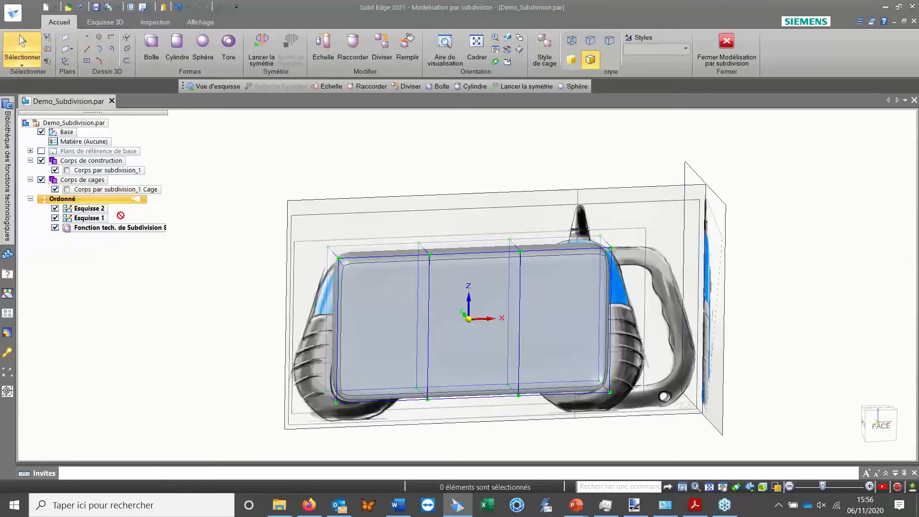
{"action": "left_click", "coordinate": [56, 189]}
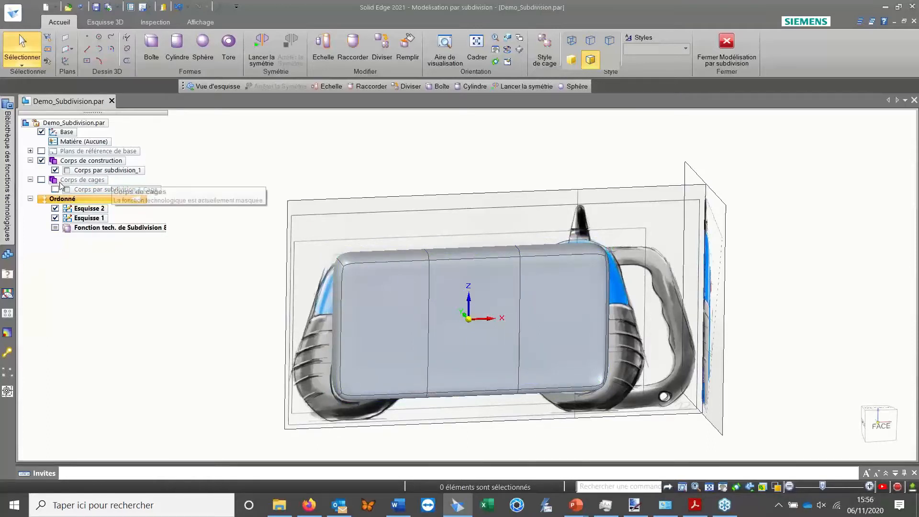
{"action": "left_click", "coordinate": [55, 189]}
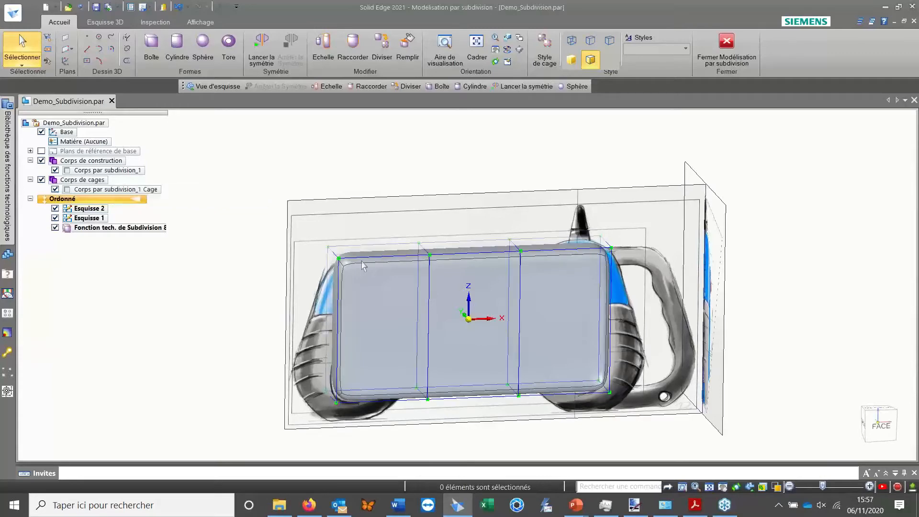
{"action": "scroll", "coordinate": [494, 241], "scroll_direction": "up", "scroll_amount": 3}
{"action": "middle_click_drag", "start_coordinate": [494, 274], "coordinate": [482, 289]}
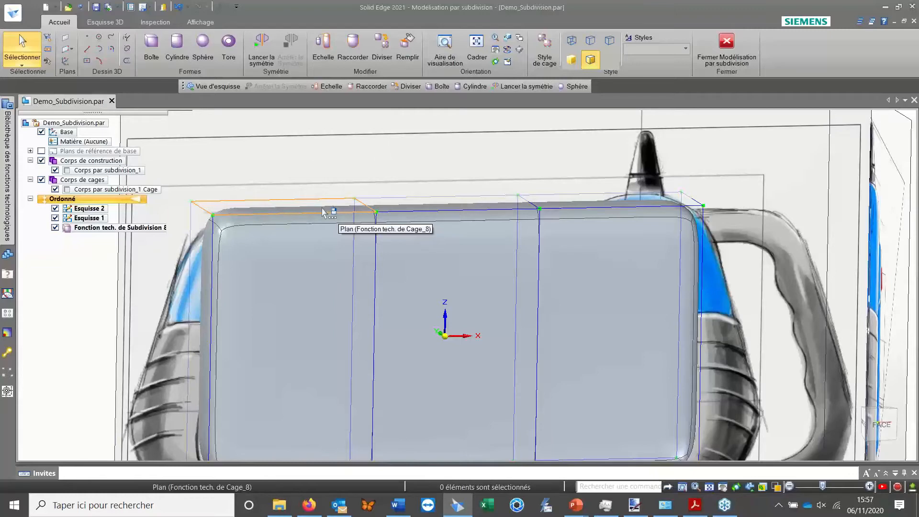
Select the cage's whole lower side and scale it along the X axis only by about 1.356, following the front sketch.
{"action": "middle_click_drag", "start_coordinate": [455, 309], "coordinate": [453, 215], "text": "shift"}
{"action": "left_click", "coordinate": [882, 421]}
{"action": "scroll", "coordinate": [455, 337], "scroll_direction": "up", "scroll_amount": 2}
{"action": "scroll", "coordinate": [413, 366], "scroll_direction": "down", "scroll_amount": 2}
{"action": "left_click_drag", "start_coordinate": [243, 311], "coordinate": [709, 382]}
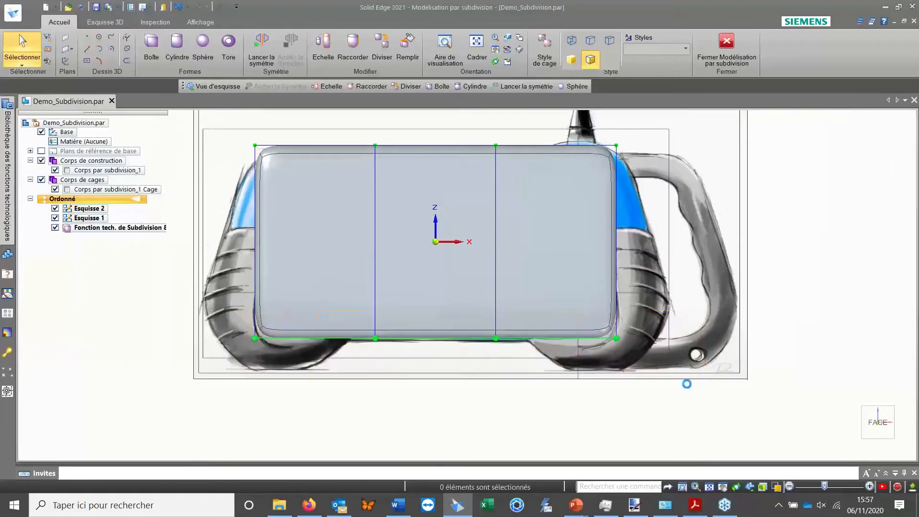
{"action": "middle_click_drag", "start_coordinate": [473, 299], "coordinate": [464, 344]}
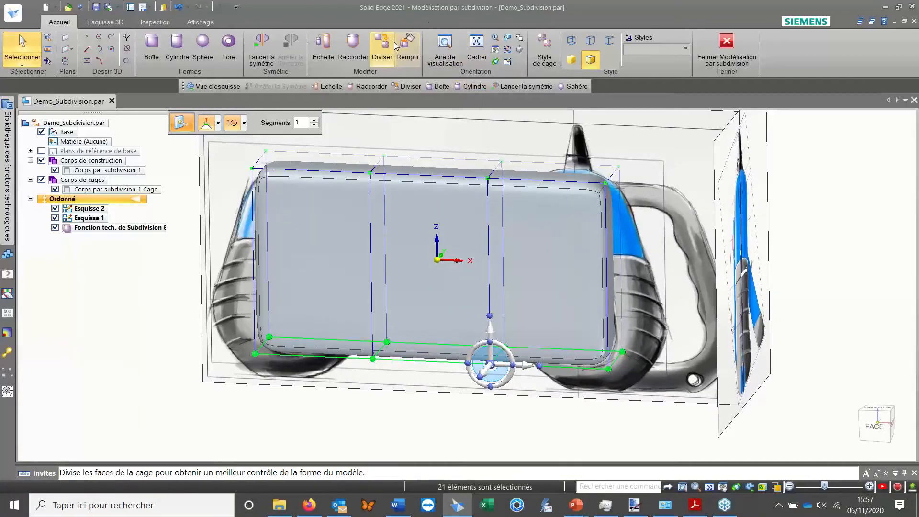
{"action": "left_click", "coordinate": [325, 40]}
{"action": "middle_click_drag", "start_coordinate": [383, 330], "coordinate": [443, 327]}
{"action": "scroll", "coordinate": [443, 326], "scroll_direction": "up", "scroll_amount": 4}
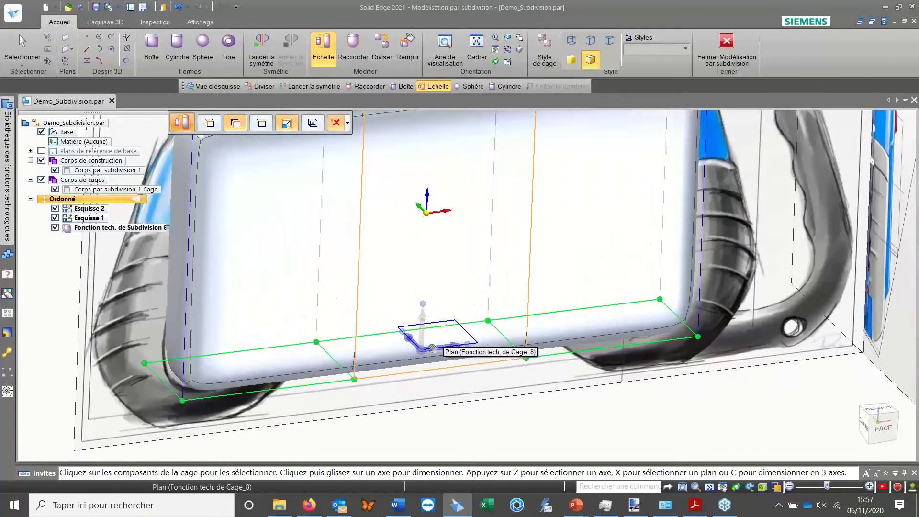
{"action": "middle_click_drag", "start_coordinate": [550, 295], "coordinate": [519, 307], "text": "shift"}
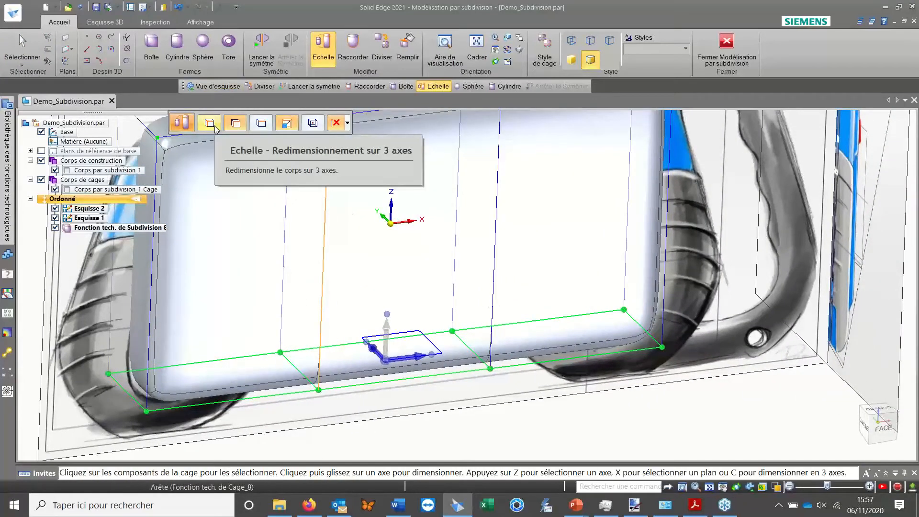
{"action": "left_click", "coordinate": [261, 122]}
{"action": "middle_click_drag", "start_coordinate": [428, 309], "coordinate": [454, 270], "text": "ctrl"}
{"action": "middle_click_drag", "start_coordinate": [454, 269], "coordinate": [441, 309], "text": "ctrl"}
{"action": "middle_click_drag", "start_coordinate": [441, 309], "coordinate": [429, 328]}
{"action": "left_click", "coordinate": [425, 325]}
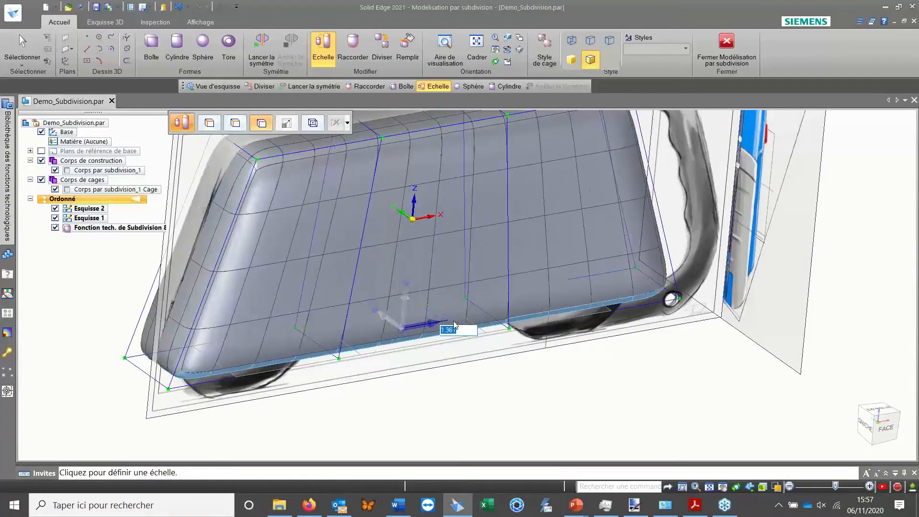
{"action": "key", "text": "ctrl+f"}
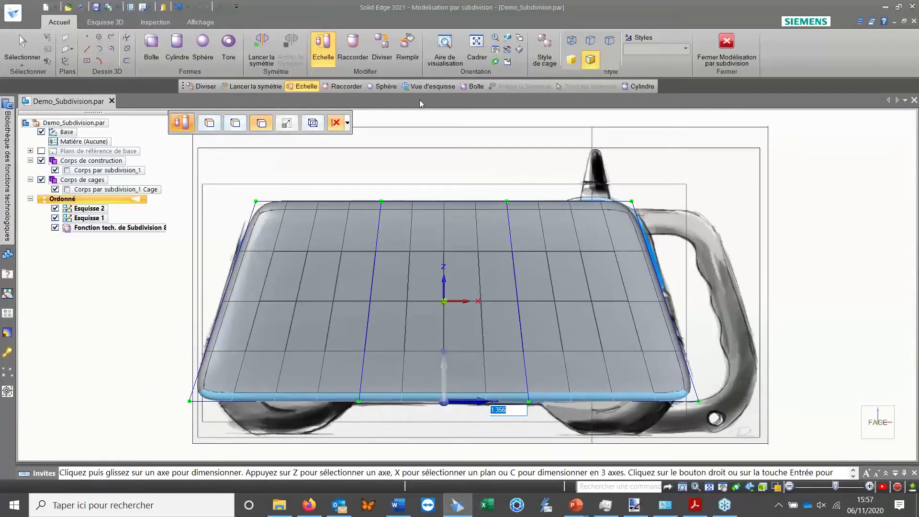
{"action": "right_click", "coordinate": [414, 173]}
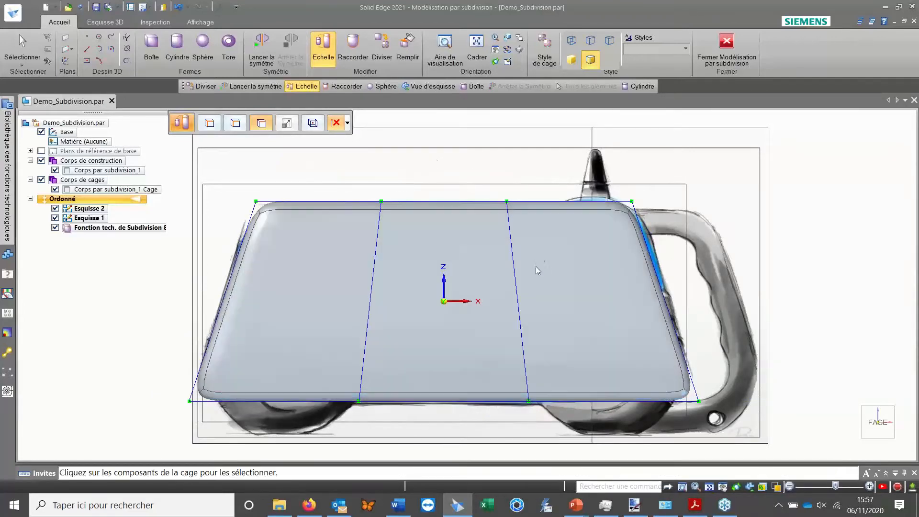
{"action": "key", "text": "Escape"}
{"action": "middle_click_drag", "start_coordinate": [519, 236], "coordinate": [536, 257]}
{"action": "scroll", "coordinate": [482, 252], "scroll_direction": "down", "scroll_amount": 1}
{"action": "scroll", "coordinate": [556, 264], "scroll_direction": "up", "scroll_amount": 2}
{"action": "scroll", "coordinate": [557, 248], "scroll_direction": "down", "scroll_amount": 1}
{"action": "left_click", "coordinate": [294, 152]}
{"action": "middle_click_drag", "start_coordinate": [431, 251], "coordinate": [368, 130], "text": "shift"}
{"action": "left_click", "coordinate": [360, 61]}
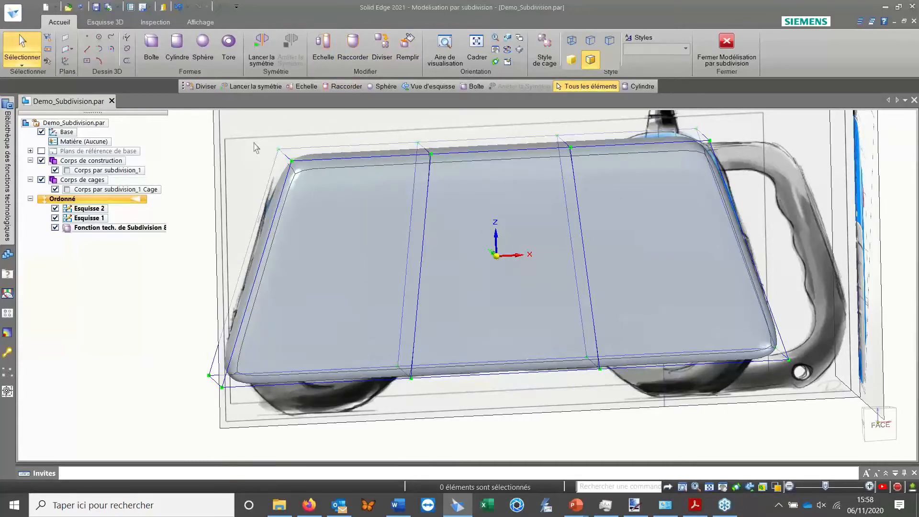
Split the cage's chain of faces around its height with 2 horizontal divisions, shifting both upward to suit the front sketch.
{"action": "left_click", "coordinate": [382, 49]}
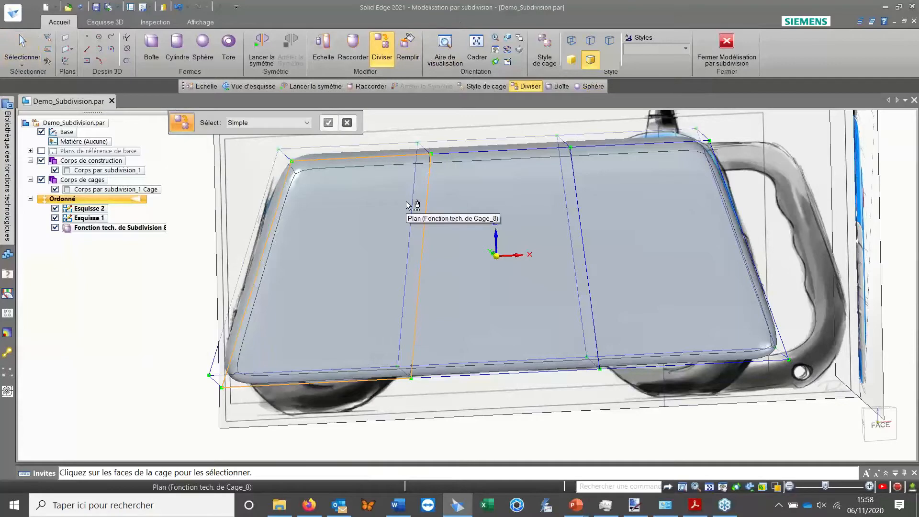
{"action": "left_click", "coordinate": [273, 124]}
{"action": "left_click", "coordinate": [271, 142]}
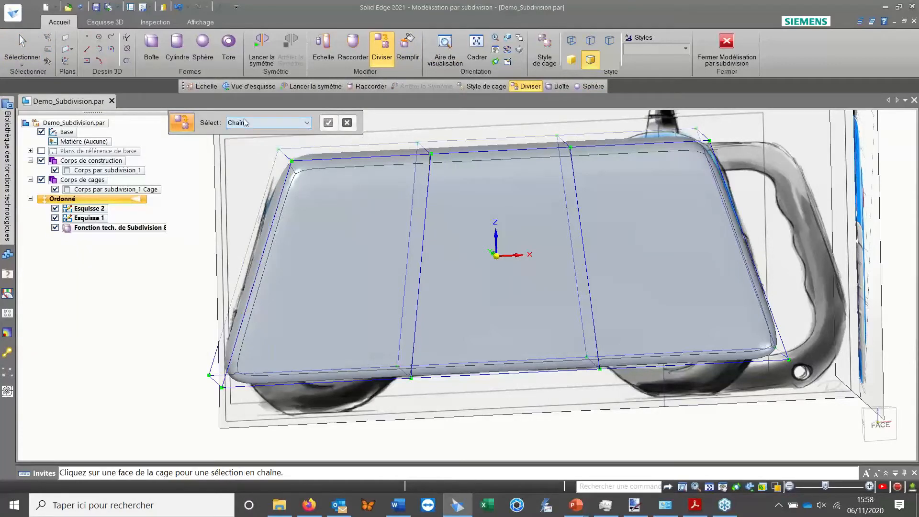
{"action": "scroll", "coordinate": [475, 214], "scroll_direction": "up", "scroll_amount": 2}
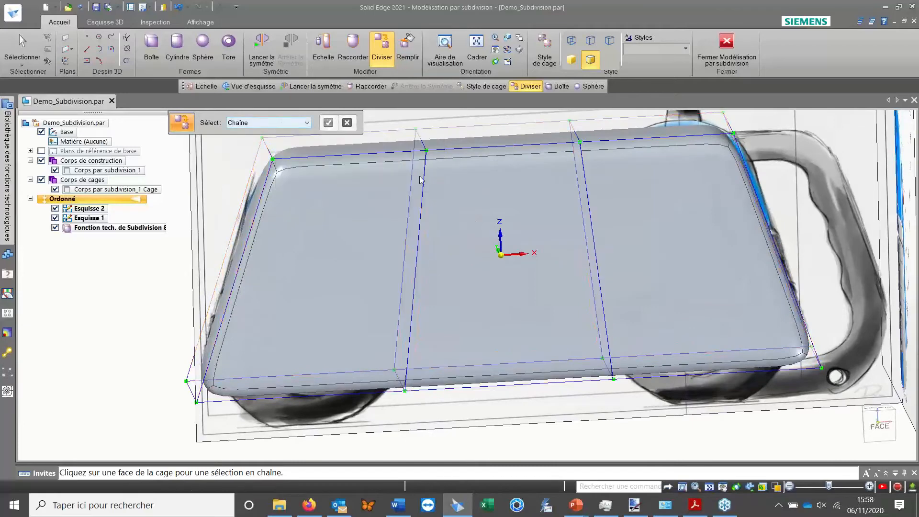
{"action": "left_click", "coordinate": [380, 193]}
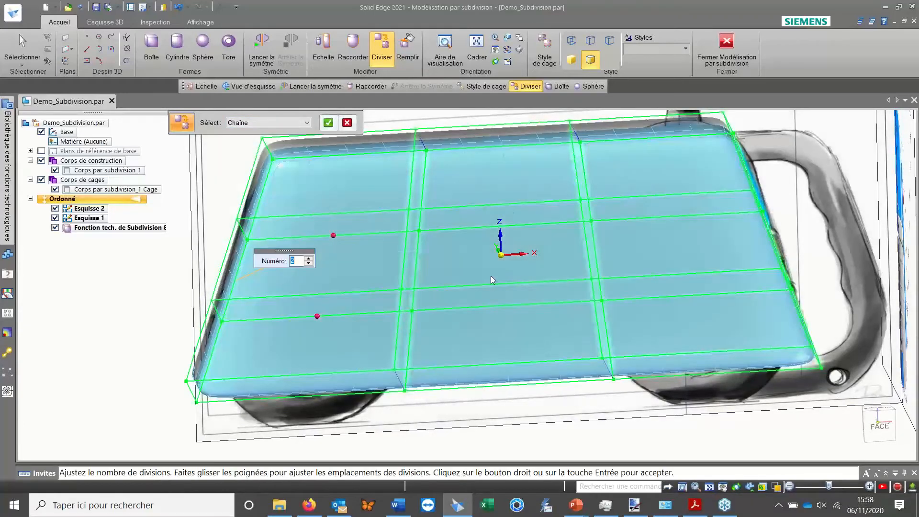
{"action": "left_click_drag", "start_coordinate": [337, 239], "coordinate": [343, 210]}
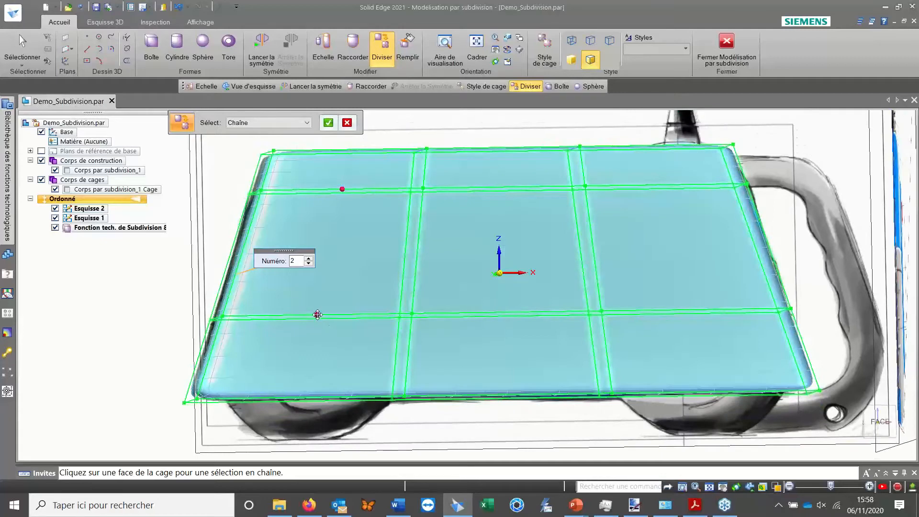
{"action": "left_click_drag", "start_coordinate": [335, 315], "coordinate": [334, 285]}
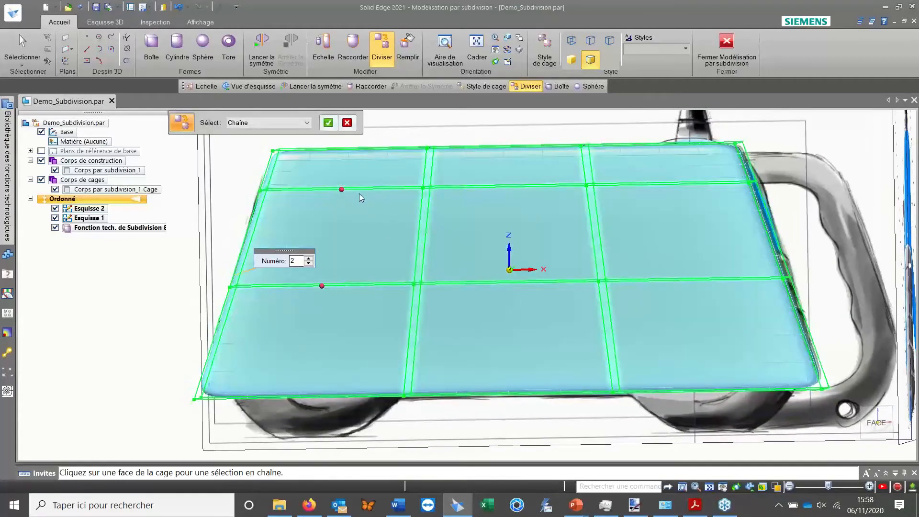
{"action": "left_click_drag", "start_coordinate": [342, 188], "coordinate": [344, 187]}
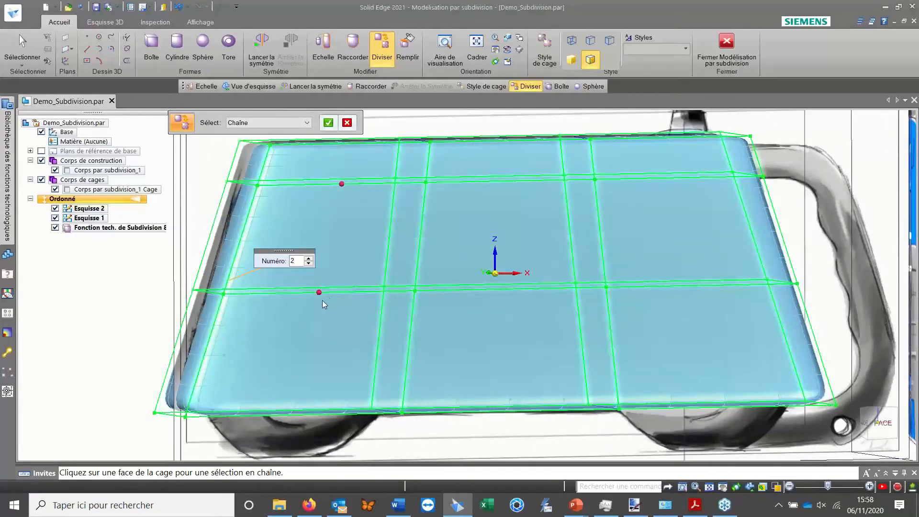
{"action": "left_click", "coordinate": [422, 200]}
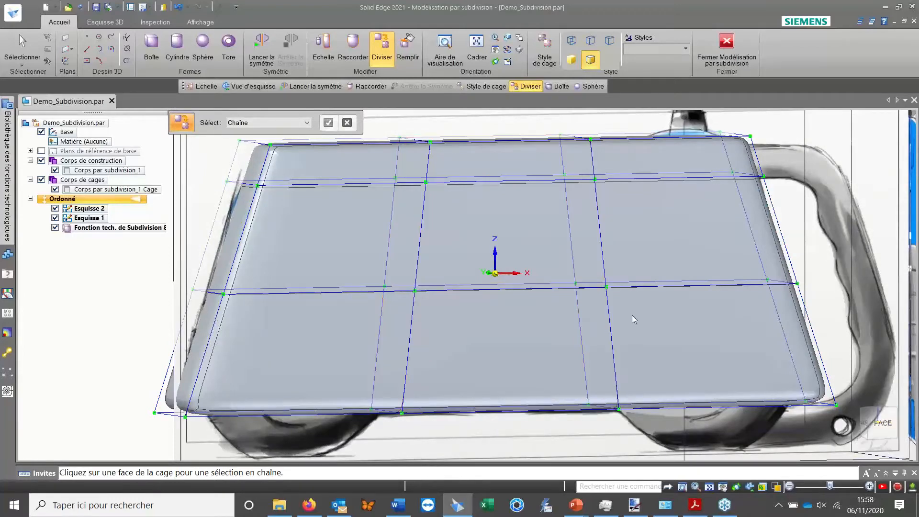
Examine the divided cage, hiding and reshowing the subdivision body to compare the division lines with the front sketch.
{"action": "middle_click_drag", "start_coordinate": [475, 279], "coordinate": [435, 273]}
{"action": "scroll", "coordinate": [444, 248], "scroll_direction": "down", "scroll_amount": 3}
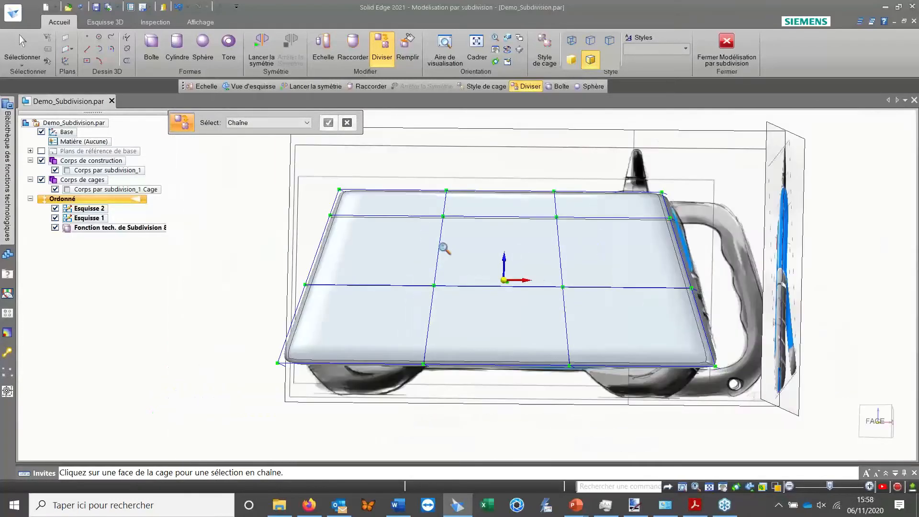
{"action": "scroll", "coordinate": [517, 217], "scroll_direction": "up", "scroll_amount": 3}
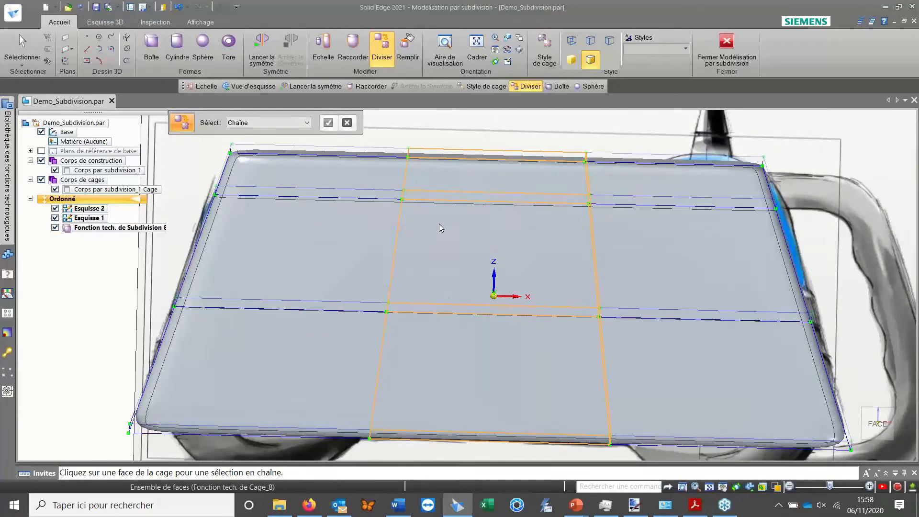
{"action": "middle_click_drag", "start_coordinate": [474, 273], "coordinate": [471, 257]}
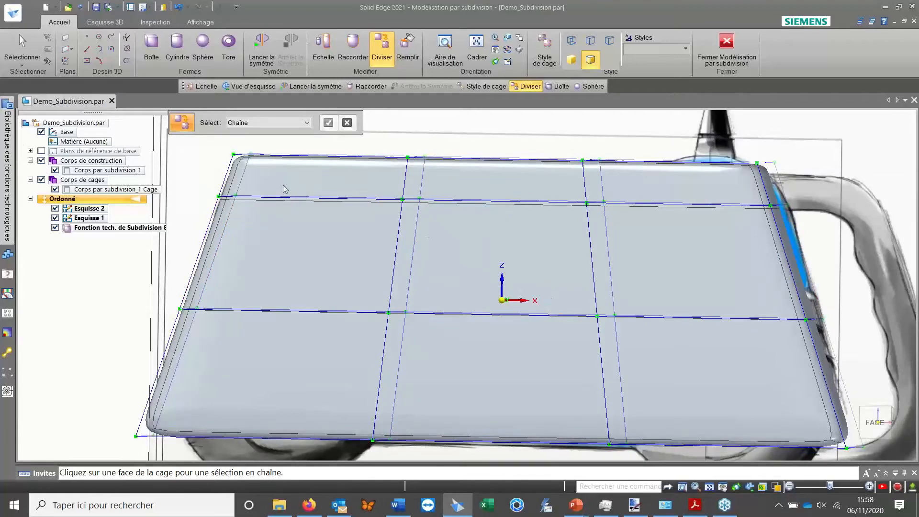
{"action": "left_click", "coordinate": [55, 170]}
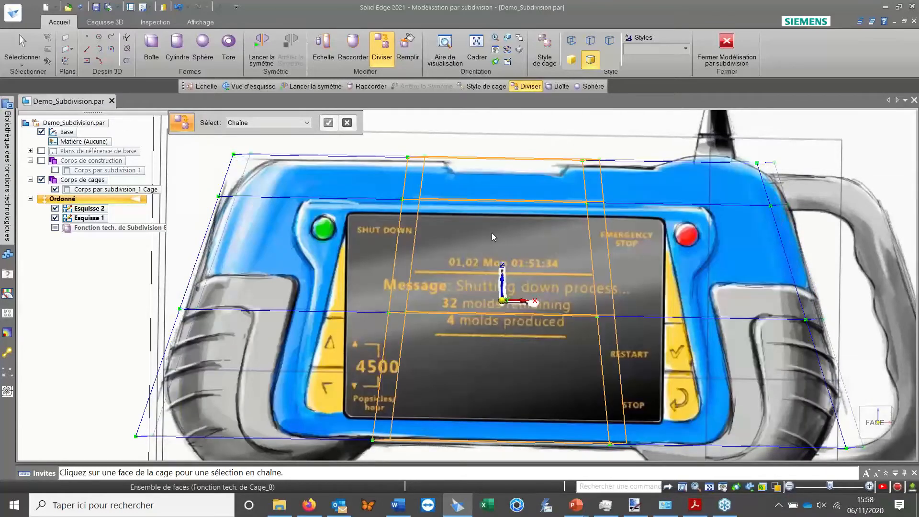
{"action": "left_click", "coordinate": [55, 170]}
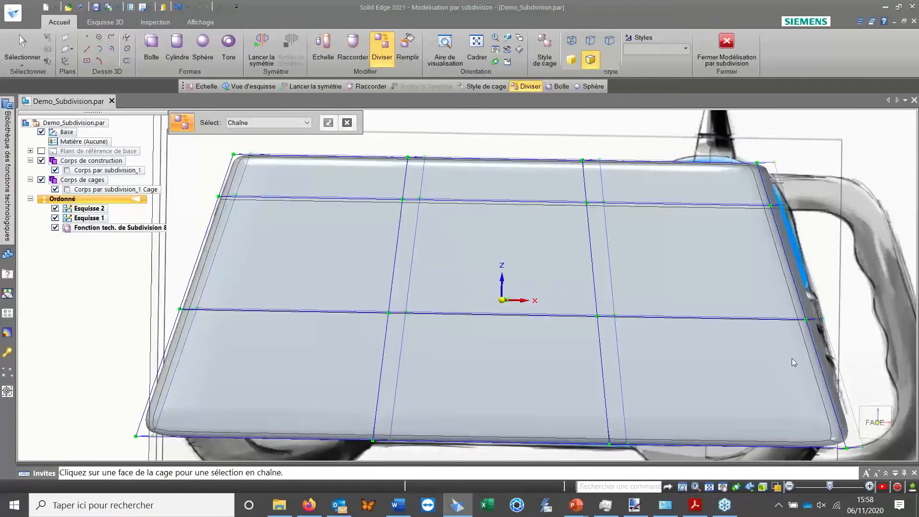
Select the cage's inner vertical loop on the negative X side and move it 55 mm outward along X using Orienter.
{"action": "left_click", "coordinate": [875, 422]}
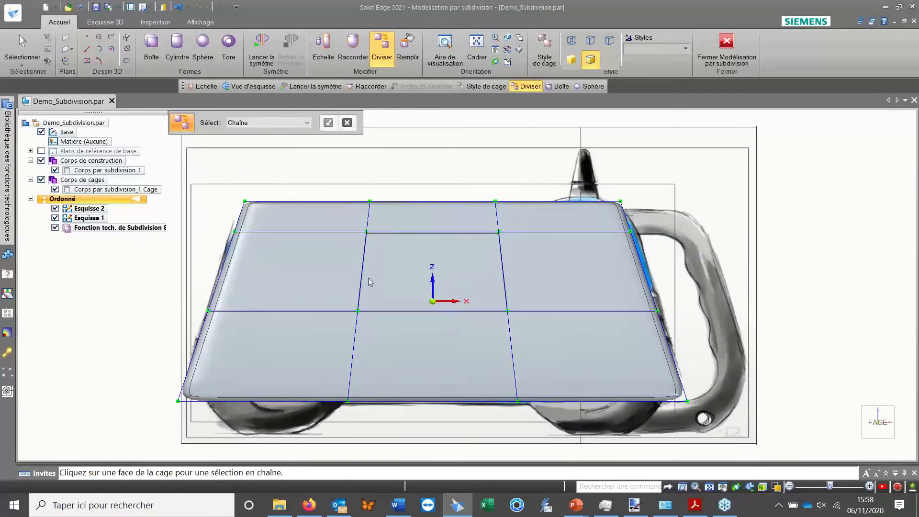
{"action": "key", "text": "Escape"}
{"action": "left_click_drag", "start_coordinate": [308, 161], "coordinate": [401, 398]}
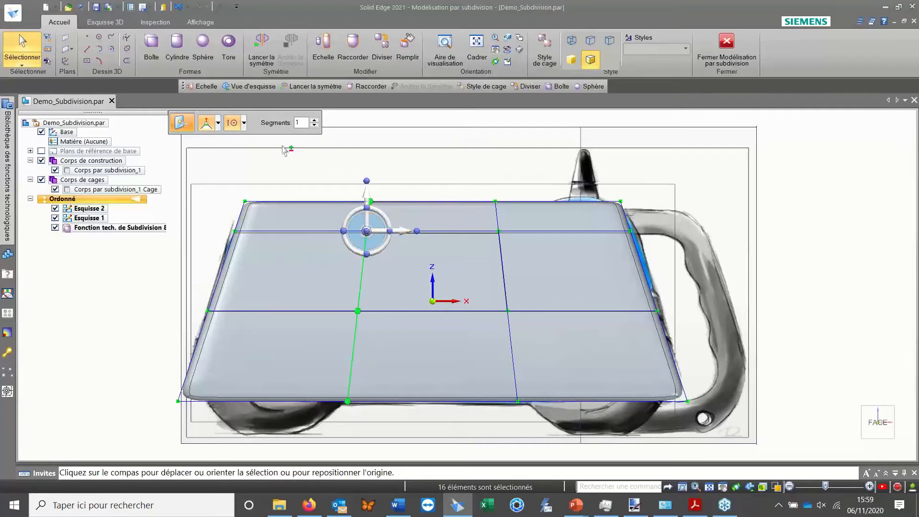
{"action": "left_click", "coordinate": [208, 125]}
{"action": "left_click", "coordinate": [227, 140]}
{"action": "left_click", "coordinate": [218, 124]}
{"action": "left_click", "coordinate": [234, 141]}
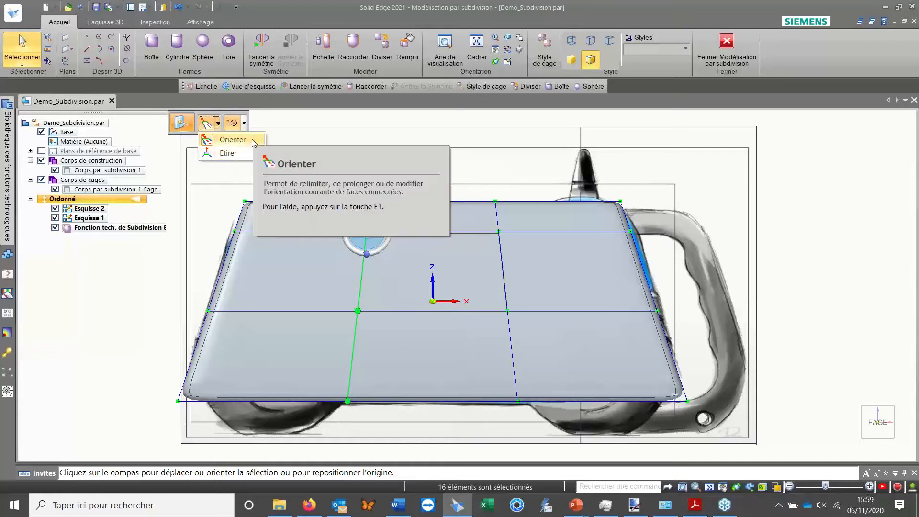
{"action": "left_click", "coordinate": [254, 142]}
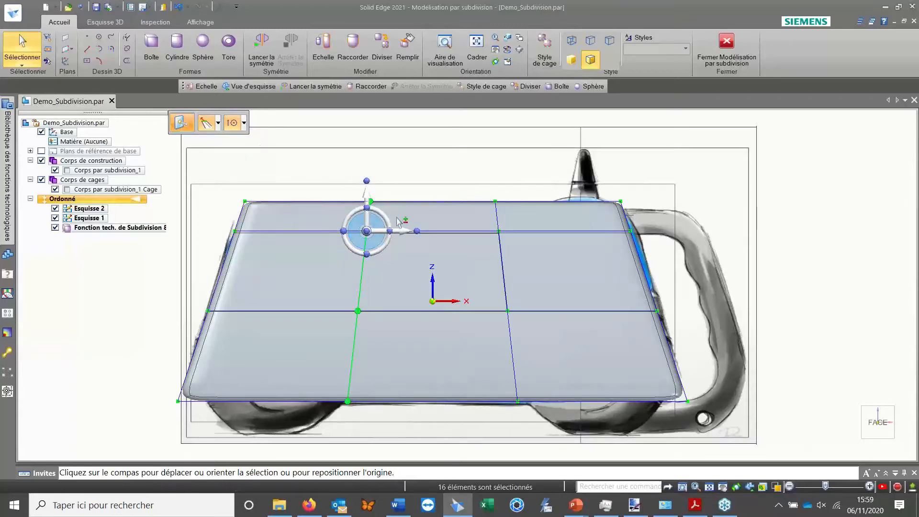
{"action": "left_click", "coordinate": [406, 234]}
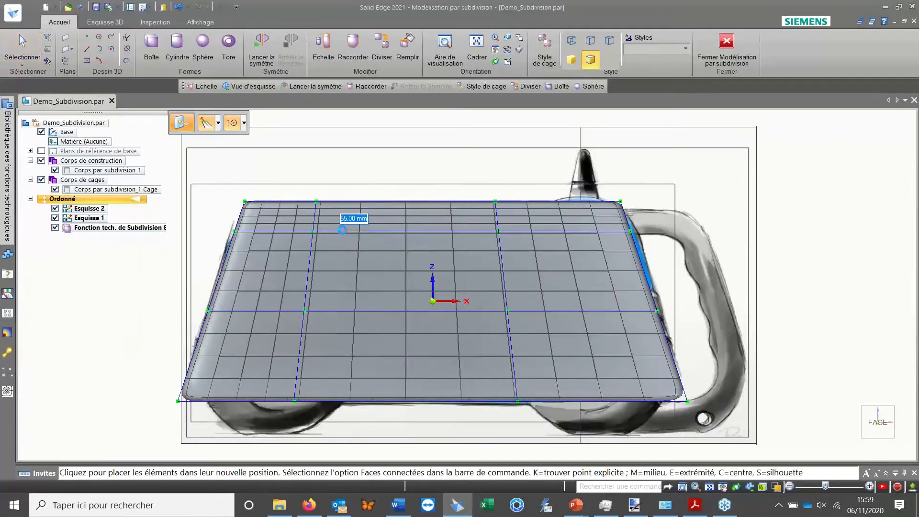
{"action": "left_click", "coordinate": [321, 204]}
Select the inner vertical cage loop nearest the handle, move it 55 mm outward along X and clear the selection.
{"action": "left_click_drag", "start_coordinate": [473, 168], "coordinate": [530, 423]}
{"action": "left_click", "coordinate": [460, 140]}
{"action": "left_click_drag", "start_coordinate": [461, 145], "coordinate": [543, 428]}
{"action": "left_click", "coordinate": [522, 201]}
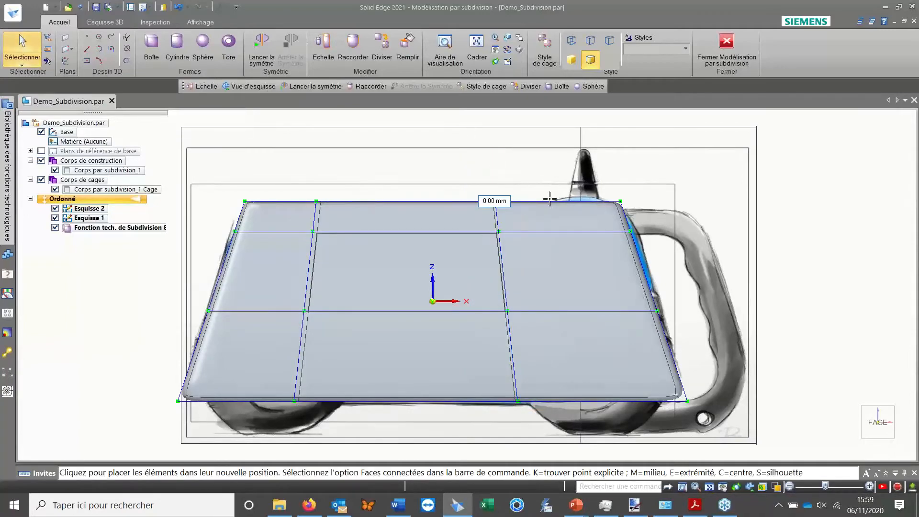
{"action": "type", "text": "55"}
{"action": "key", "text": "Return"}
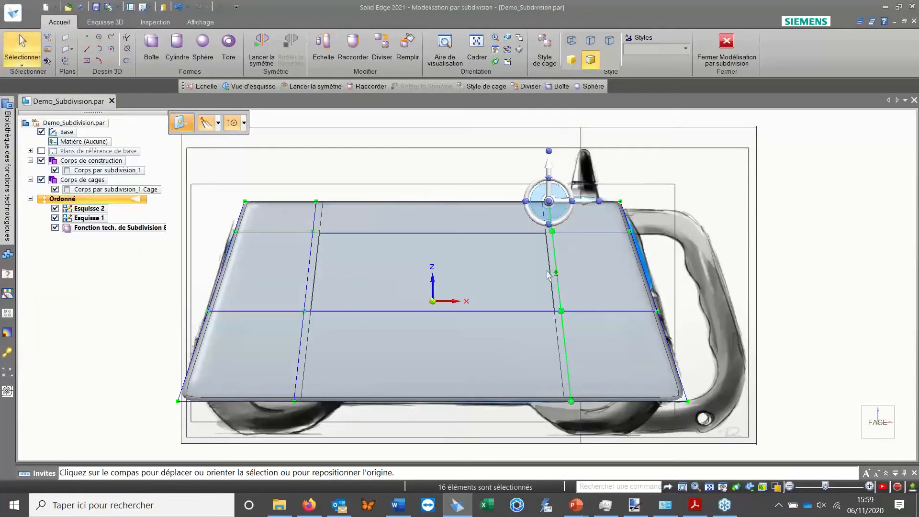
{"action": "key", "text": "Escape"}
Select the middle and lower central faces on the cage's front and extrude them 5 mm outward with one segment using Etirer.
{"action": "middle_click_drag", "start_coordinate": [478, 158], "coordinate": [524, 158]}
{"action": "scroll", "coordinate": [499, 214], "scroll_direction": "up", "scroll_amount": 5}
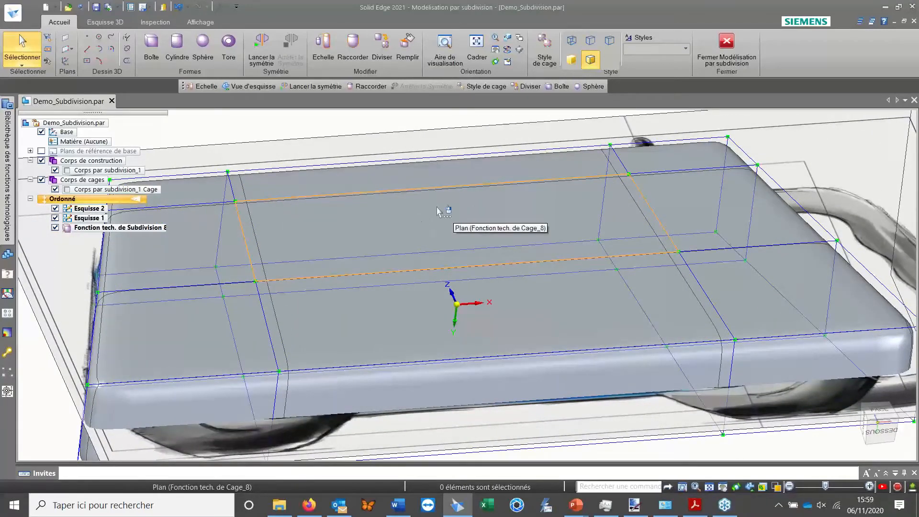
{"action": "left_click", "coordinate": [371, 235]}
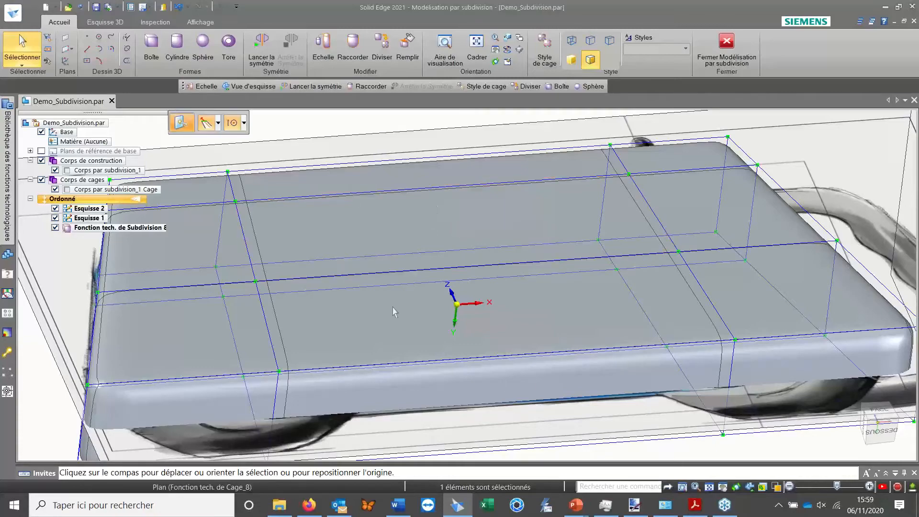
{"action": "left_click", "coordinate": [396, 311], "text": "ctrl"}
{"action": "middle_click_drag", "start_coordinate": [517, 261], "coordinate": [554, 200], "text": "shift"}
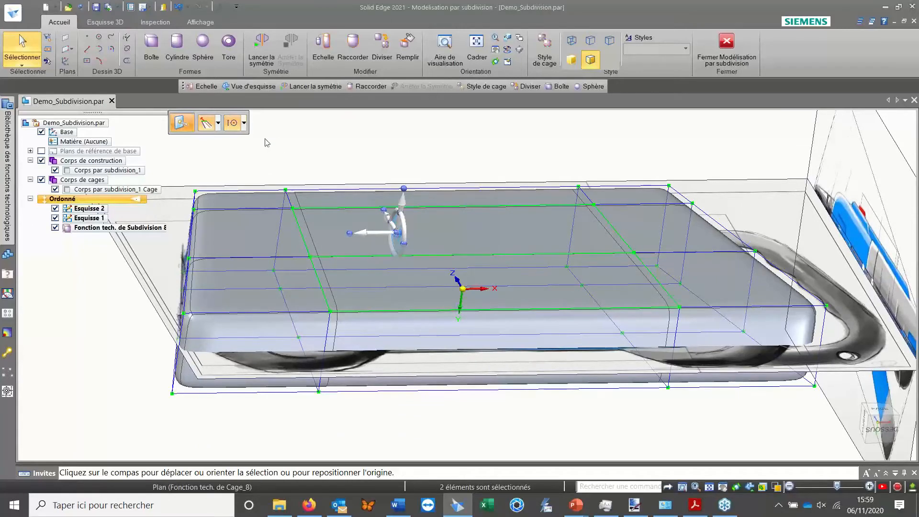
{"action": "left_click", "coordinate": [218, 124]}
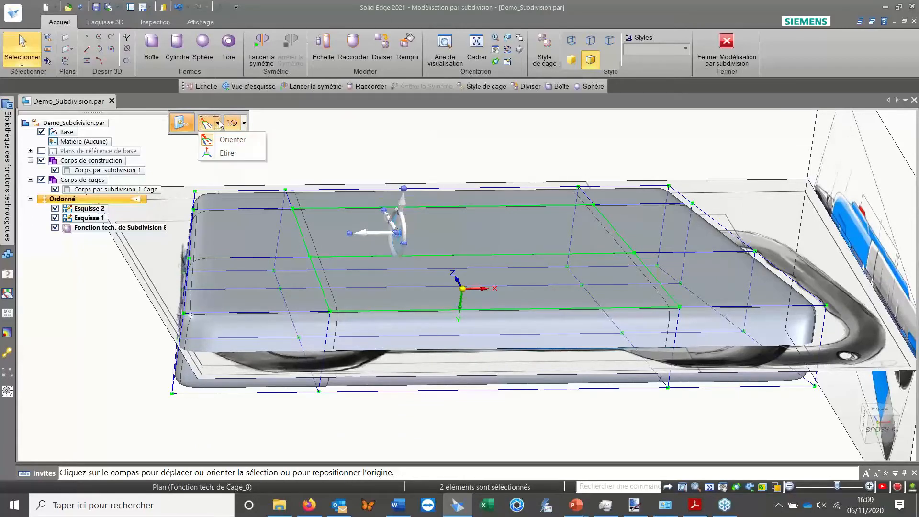
{"action": "left_click", "coordinate": [230, 153]}
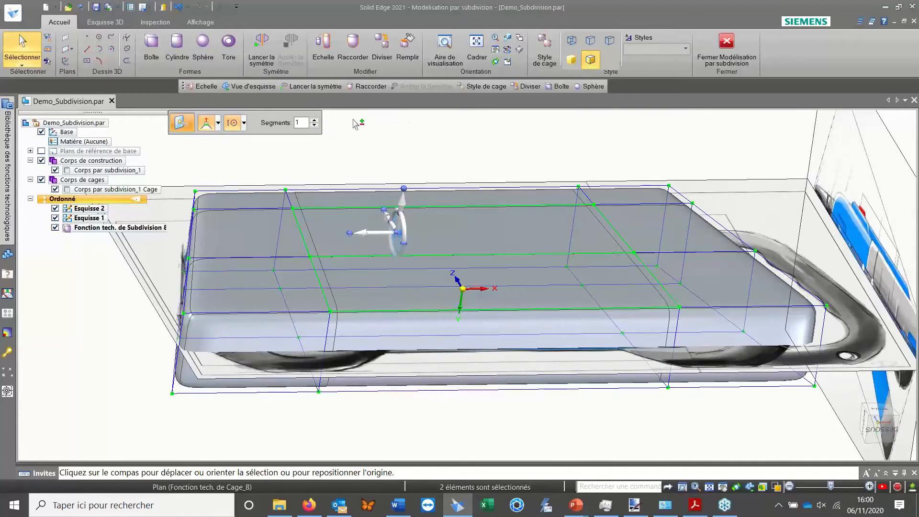
{"action": "left_click", "coordinate": [405, 204]}
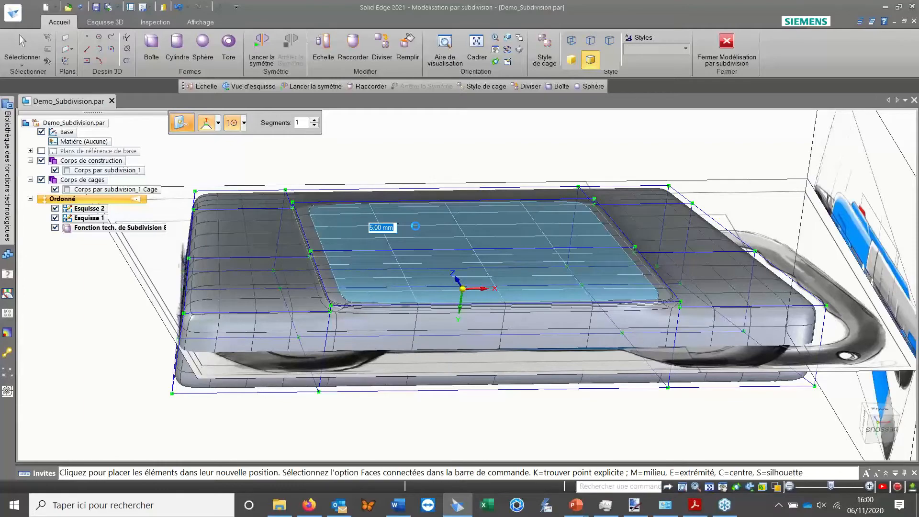
{"action": "key", "text": "Escape"}
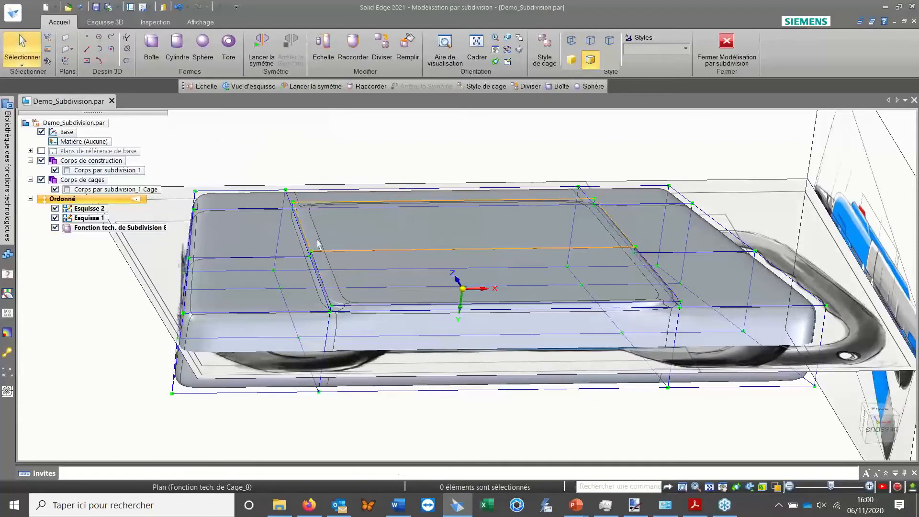
Select both raised central faces on the cage's front and scale them in their plane by 0.9.
{"action": "scroll", "coordinate": [328, 238], "scroll_direction": "up", "scroll_amount": 10}
{"action": "scroll", "coordinate": [311, 312], "scroll_direction": "down", "scroll_amount": 10}
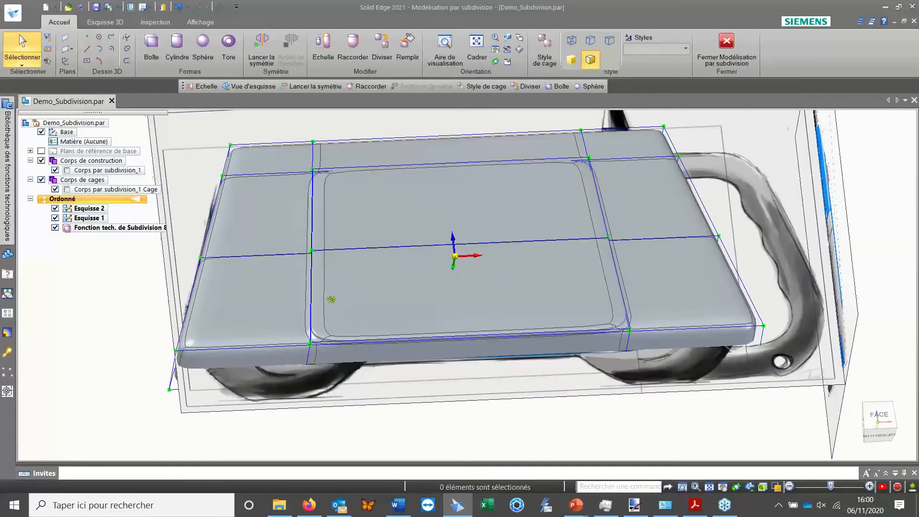
{"action": "scroll", "coordinate": [332, 299], "scroll_direction": "up", "scroll_amount": 8}
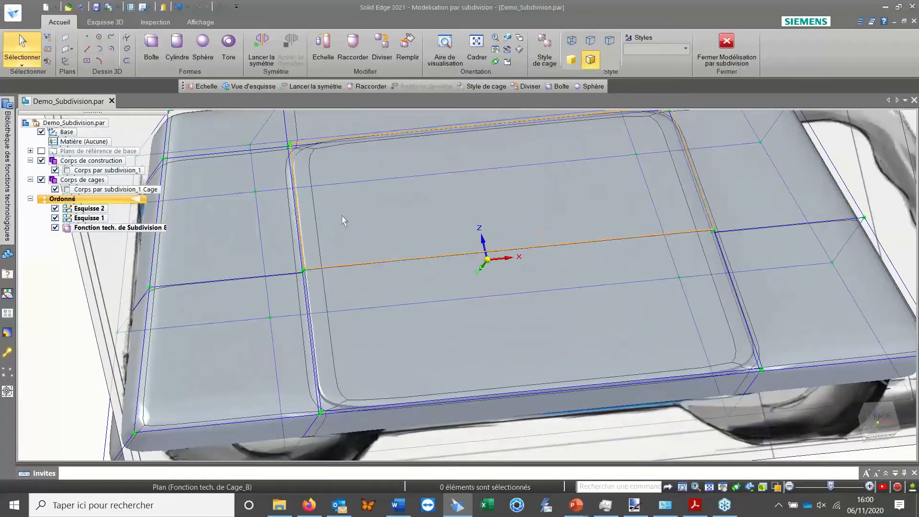
{"action": "left_click", "coordinate": [359, 218]}
{"action": "middle_click_drag", "start_coordinate": [393, 330], "coordinate": [413, 273]}
{"action": "left_click", "coordinate": [443, 306]}
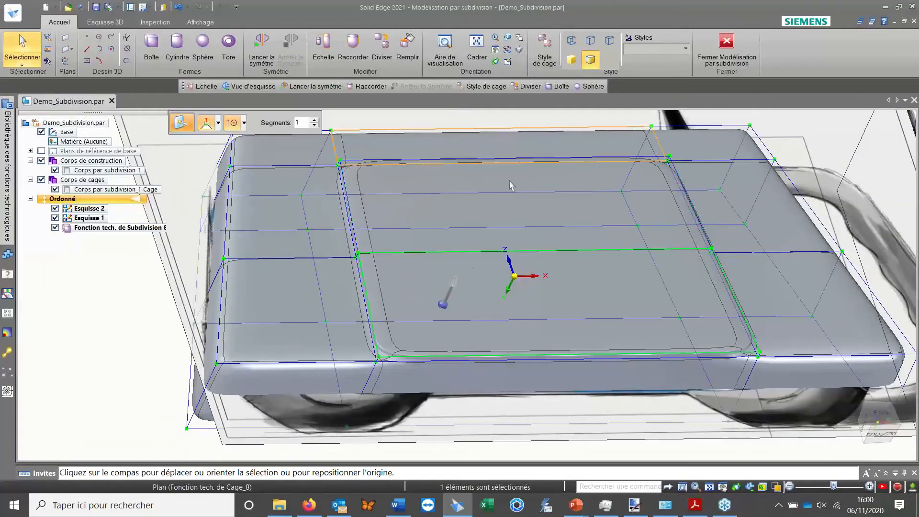
{"action": "left_click", "coordinate": [500, 209], "text": "ctrl"}
{"action": "middle_click_drag", "start_coordinate": [600, 199], "coordinate": [551, 195], "text": "shift"}
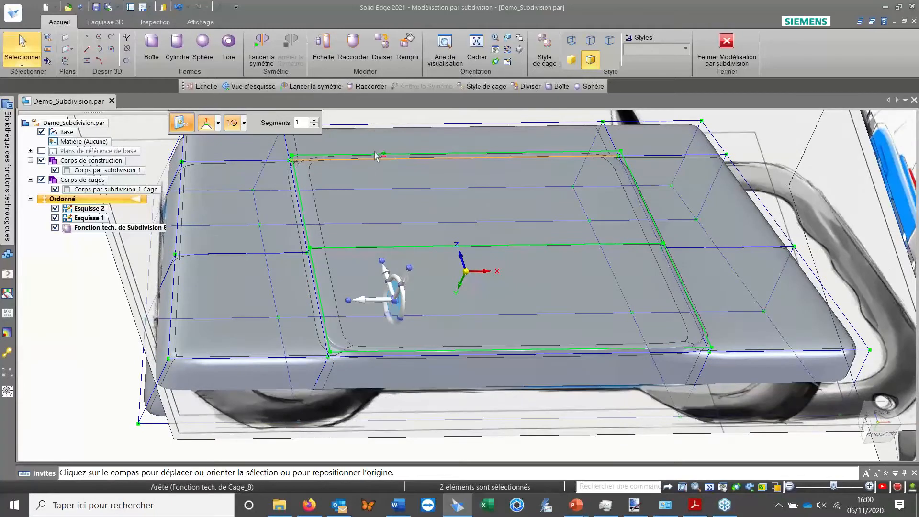
{"action": "left_click", "coordinate": [323, 48]}
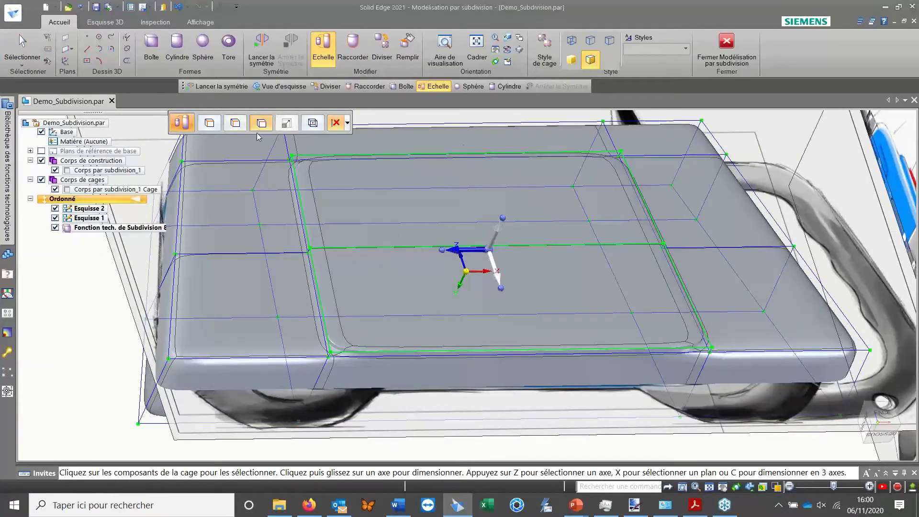
{"action": "left_click", "coordinate": [239, 125]}
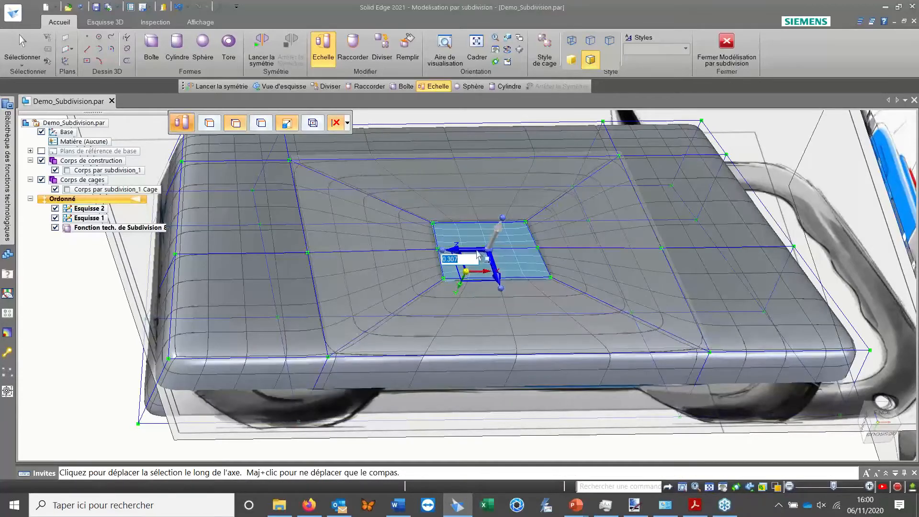
{"action": "left_click", "coordinate": [480, 255]}
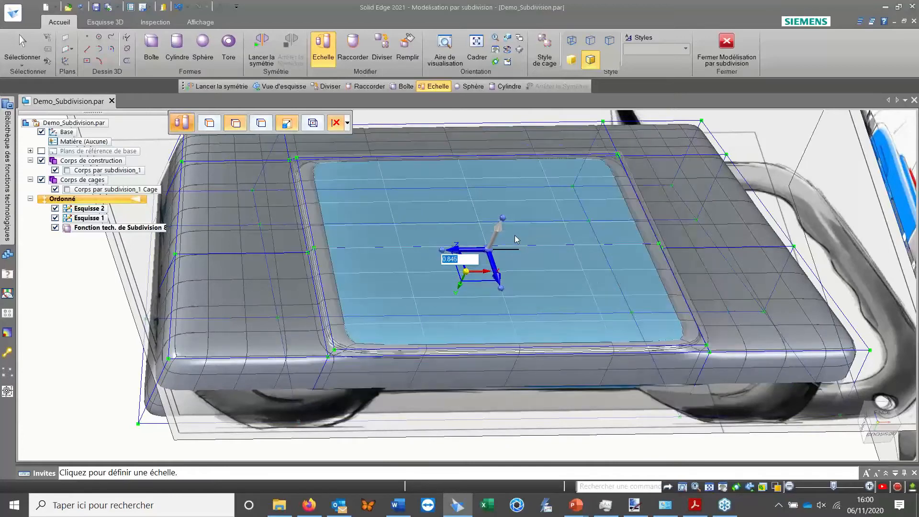
{"action": "type", "text": "9"}
{"action": "key", "text": "Return"}
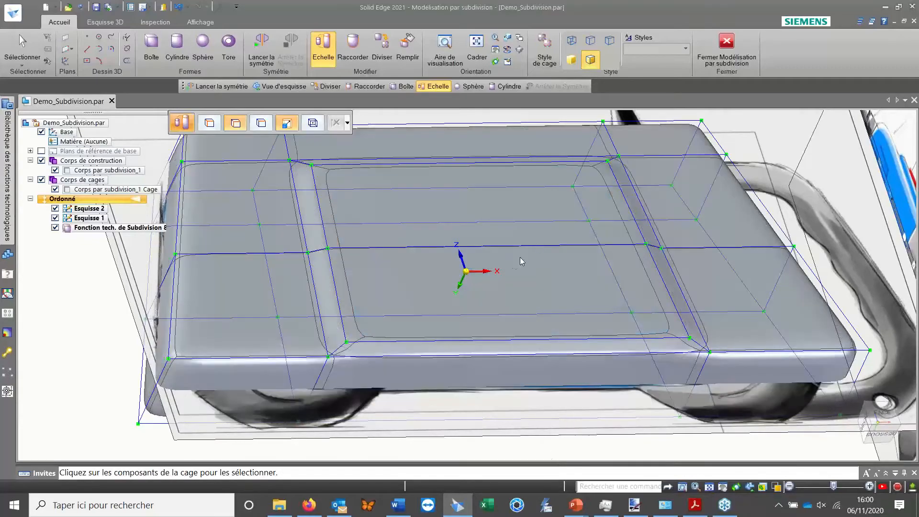
Extrude the two selected central front faces inward with one segment using Etirer to form a shallow recess.
{"action": "key", "text": "Escape"}
{"action": "middle_click_drag", "start_coordinate": [499, 249], "coordinate": [497, 187]}
{"action": "scroll", "coordinate": [306, 220], "scroll_direction": "up", "scroll_amount": 6}
{"action": "middle_click_drag", "start_coordinate": [306, 227], "coordinate": [278, 230]}
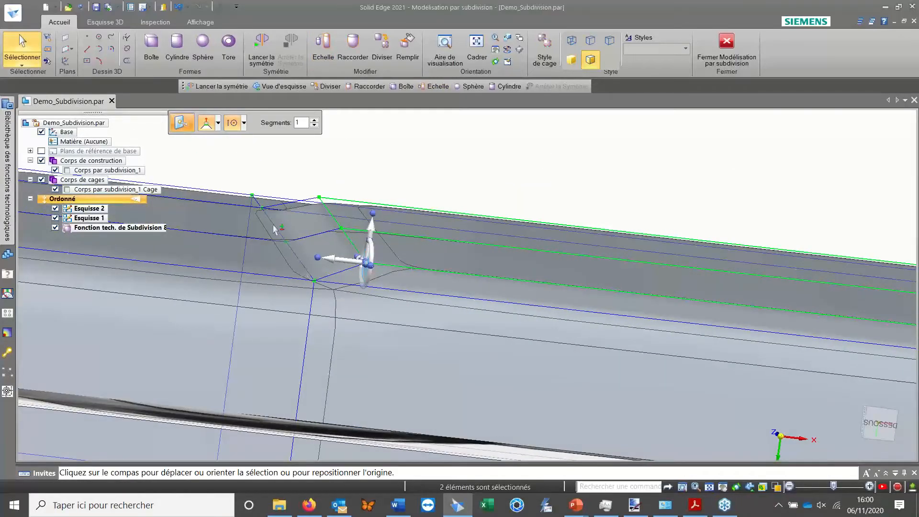
{"action": "scroll", "coordinate": [471, 252], "scroll_direction": "down", "scroll_amount": 5}
{"action": "middle_click_drag", "start_coordinate": [471, 252], "coordinate": [393, 221]}
{"action": "scroll", "coordinate": [518, 245], "scroll_direction": "down", "scroll_amount": 1}
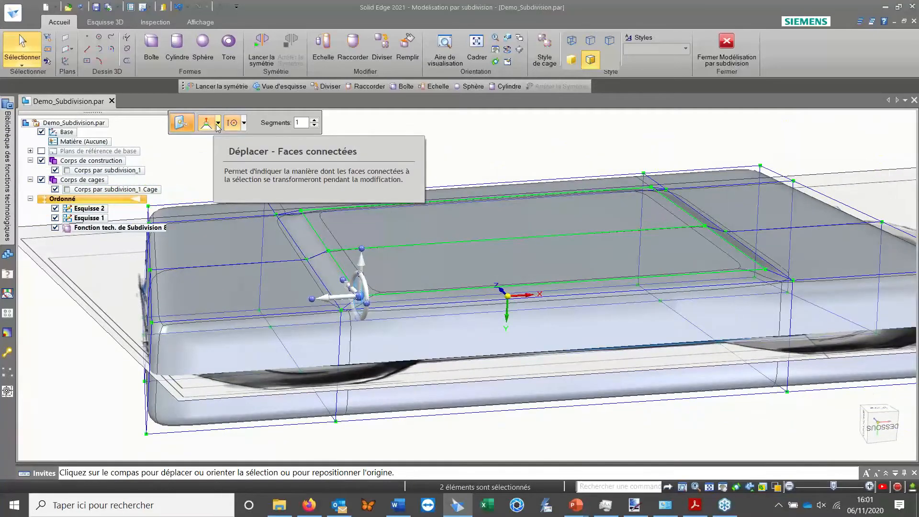
{"action": "left_click", "coordinate": [362, 261]}
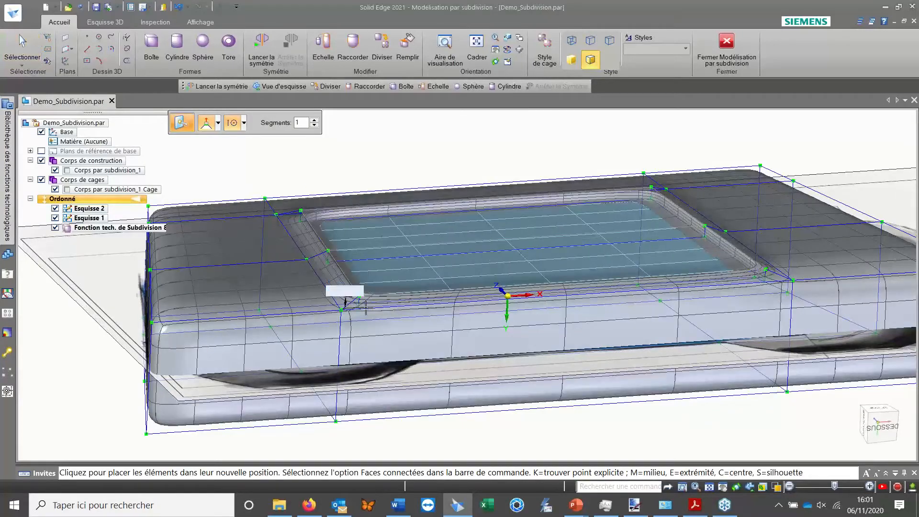
{"action": "left_click", "coordinate": [397, 369]}
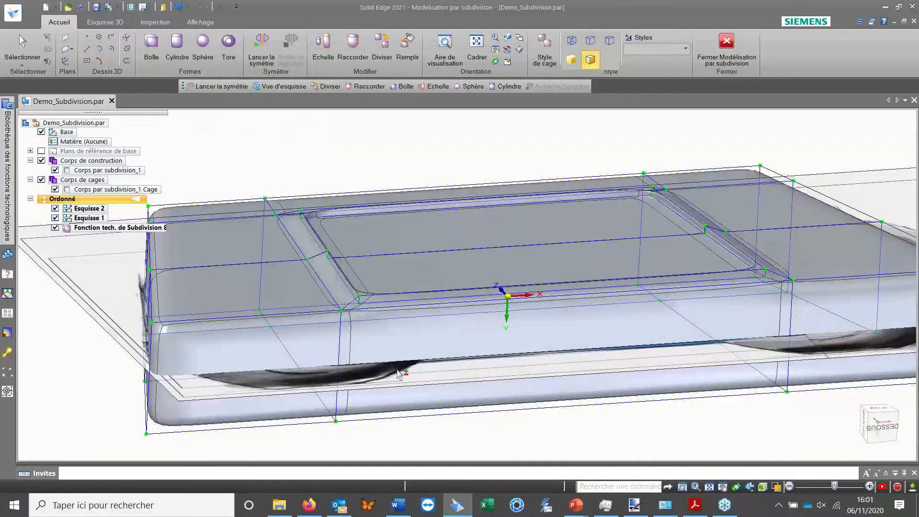
{"action": "key", "text": "Escape"}
Examine the recessed central area from the front view and from close oblique angles.
{"action": "middle_click_drag", "start_coordinate": [485, 228], "coordinate": [468, 312]}
{"action": "scroll", "coordinate": [448, 282], "scroll_direction": "down", "scroll_amount": 2}
{"action": "left_click", "coordinate": [874, 421]}
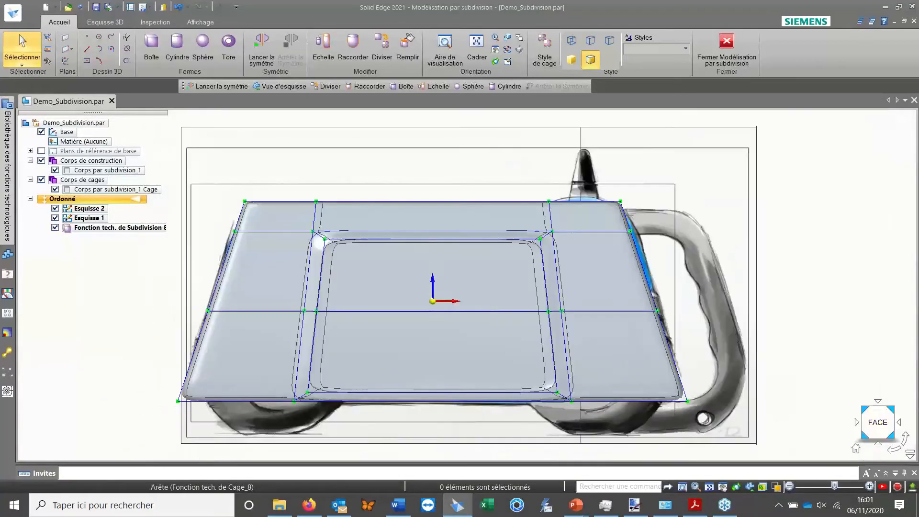
{"action": "middle_click_drag", "start_coordinate": [447, 297], "coordinate": [421, 288]}
{"action": "scroll", "coordinate": [460, 259], "scroll_direction": "up", "scroll_amount": 4}
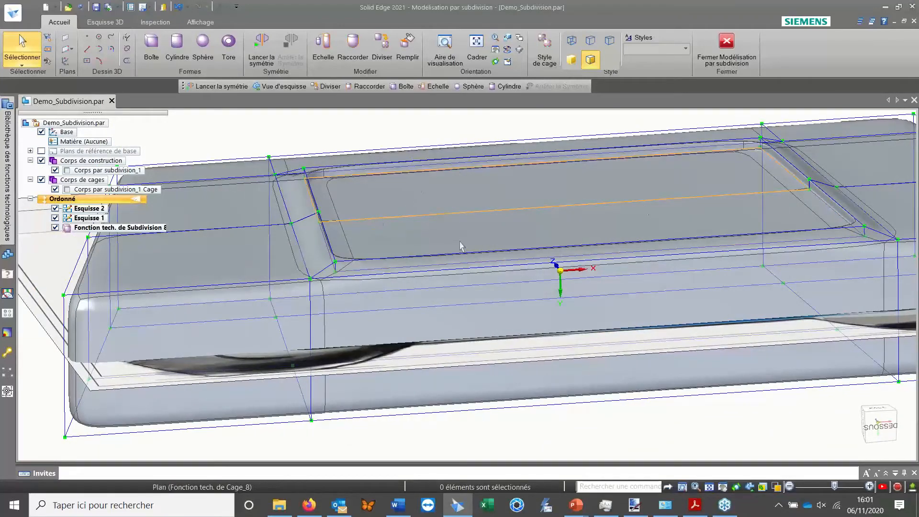
{"action": "scroll", "coordinate": [329, 241], "scroll_direction": "up", "scroll_amount": 3}
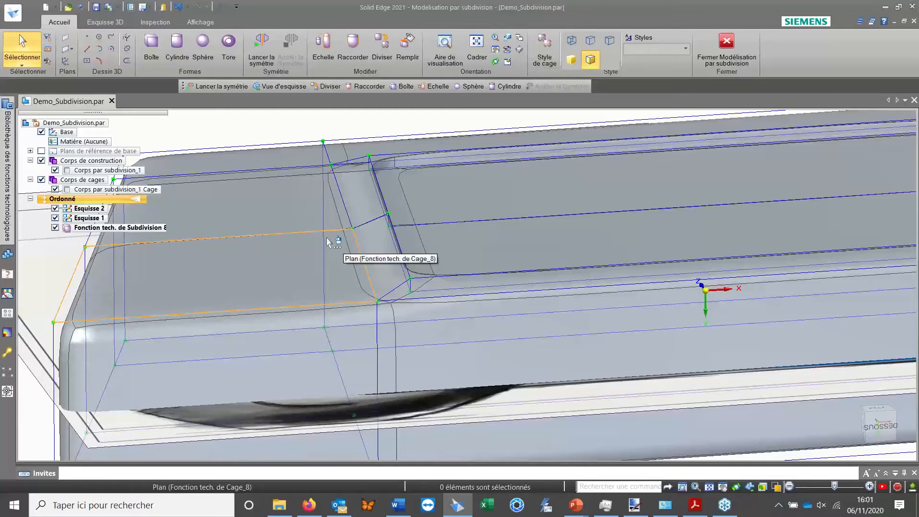
{"action": "middle_click_drag", "start_coordinate": [328, 242], "coordinate": [477, 205]}
{"action": "scroll", "coordinate": [478, 205], "scroll_direction": "down", "scroll_amount": 3}
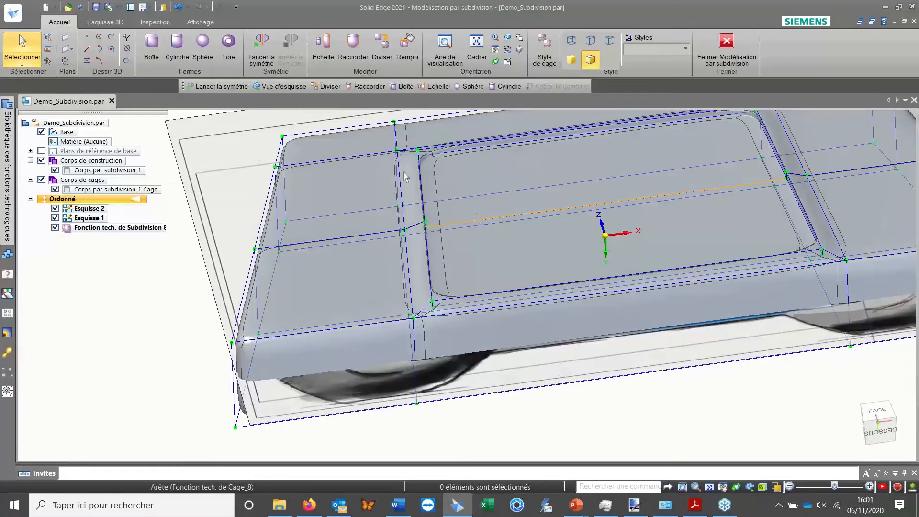
{"action": "middle_click_drag", "start_coordinate": [546, 218], "coordinate": [509, 248], "text": "shift"}
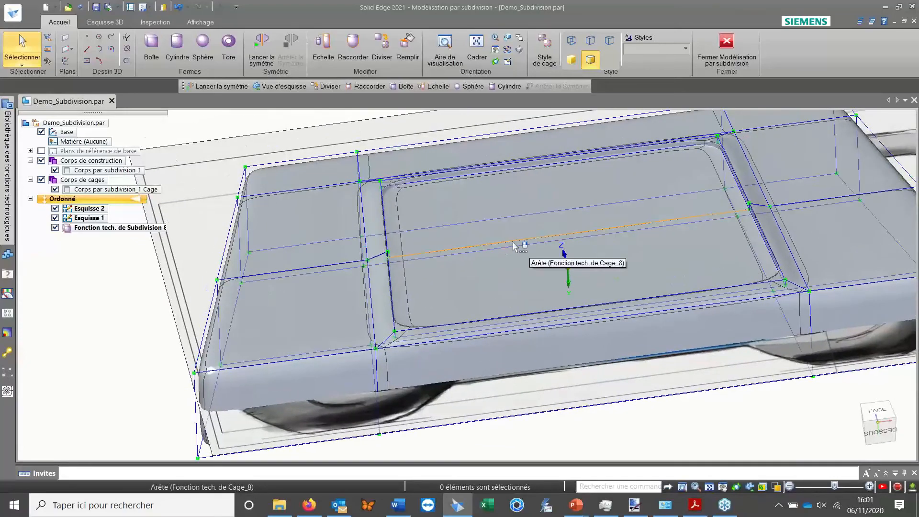
{"action": "middle_click_drag", "start_coordinate": [533, 240], "coordinate": [538, 300]}
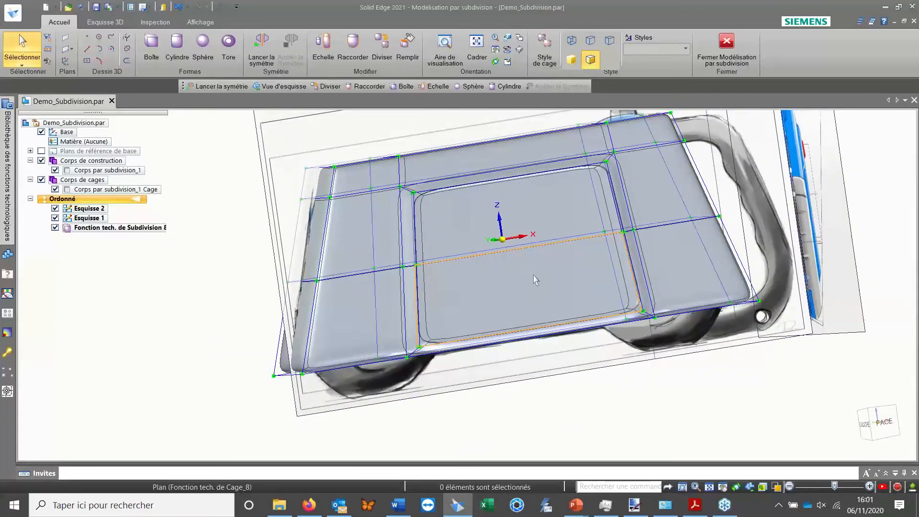
{"action": "scroll", "coordinate": [510, 235], "scroll_direction": "up", "scroll_amount": 2}
{"action": "scroll", "coordinate": [510, 235], "scroll_direction": "down", "scroll_amount": 2}
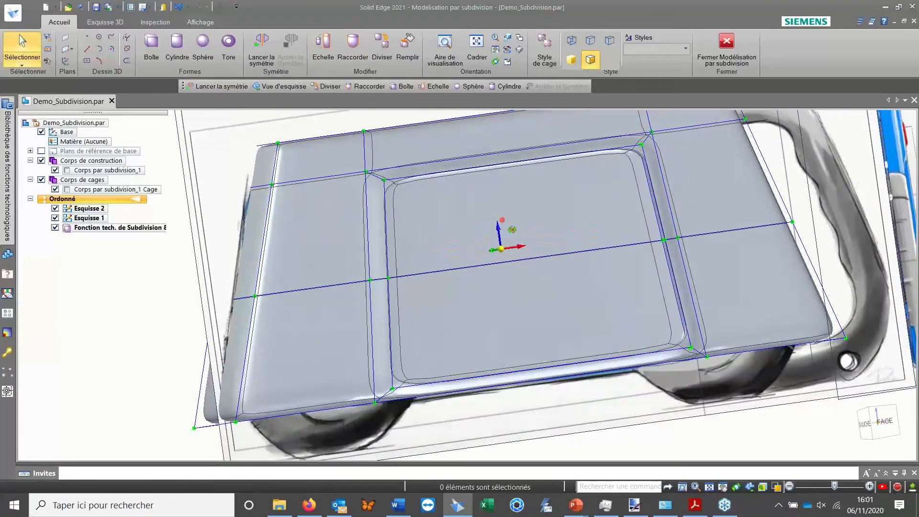
Start symmetry on the cage about the base YZ plane, keeping the negative X half as the editable source.
{"action": "left_click", "coordinate": [263, 48]}
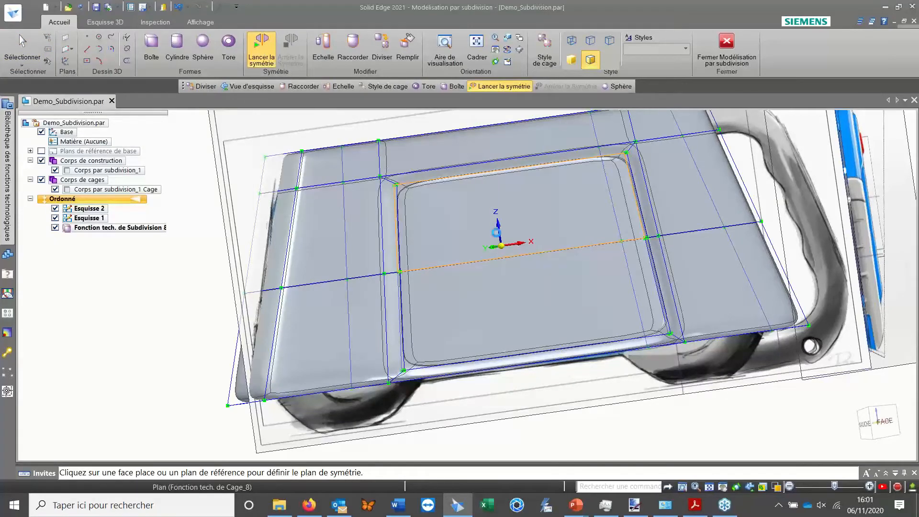
{"action": "right_click", "coordinate": [500, 236]}
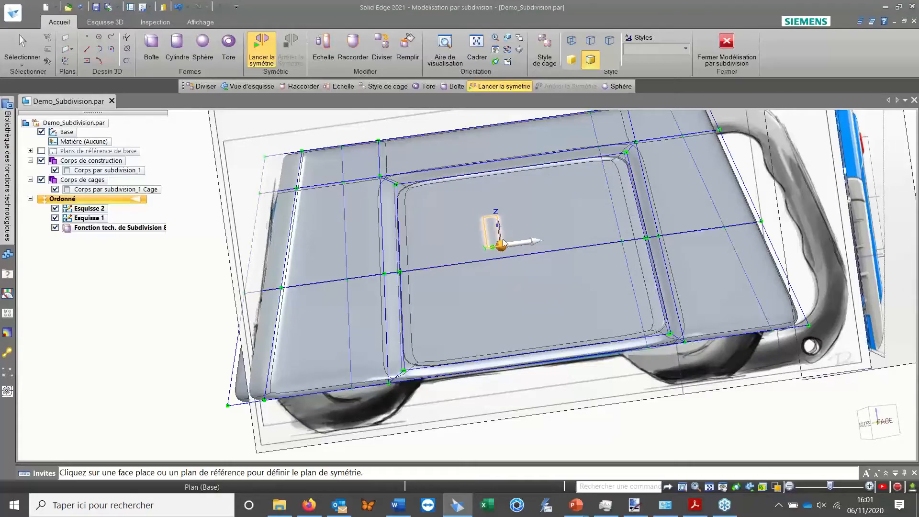
{"action": "left_click", "coordinate": [504, 242]}
{"action": "scroll", "coordinate": [489, 250], "scroll_direction": "down", "scroll_amount": 3}
{"action": "middle_click_drag", "start_coordinate": [488, 249], "coordinate": [513, 278]}
{"action": "scroll", "coordinate": [505, 283], "scroll_direction": "up", "scroll_amount": 3}
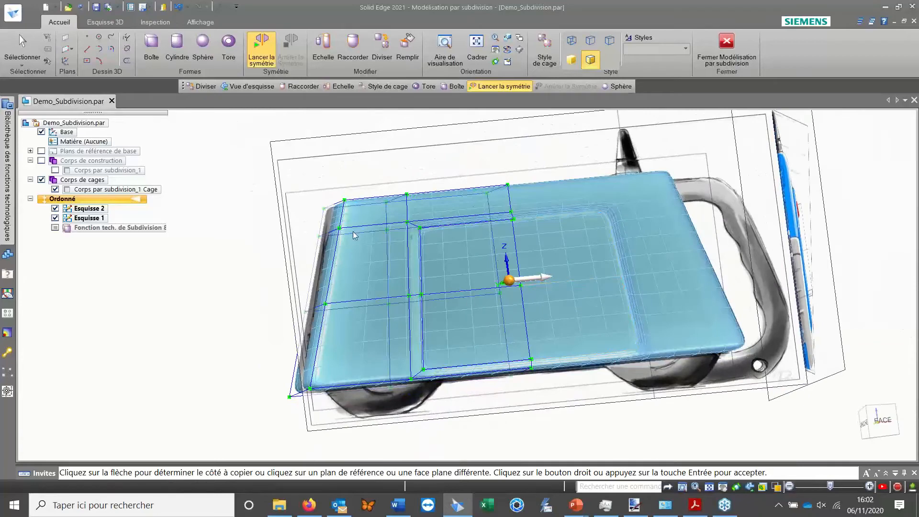
{"action": "middle_click_drag", "start_coordinate": [574, 245], "coordinate": [562, 277]}
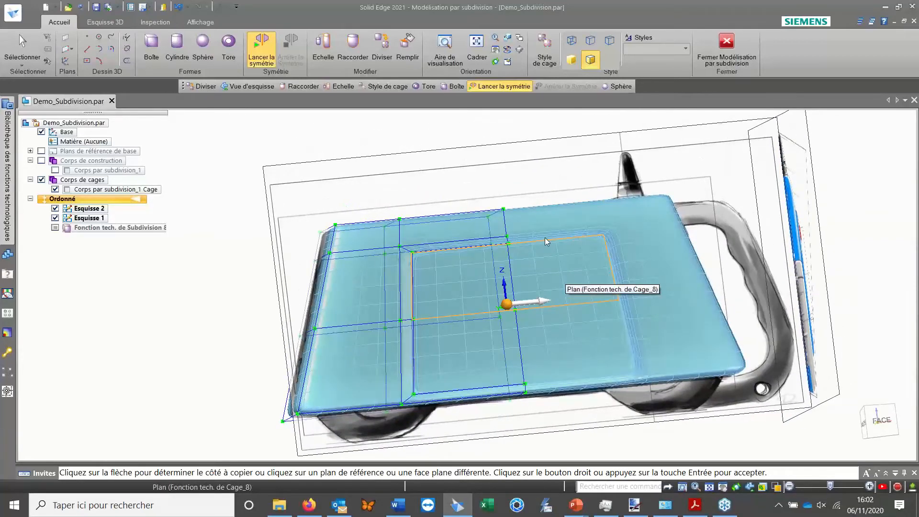
{"action": "right_click", "coordinate": [516, 192]}
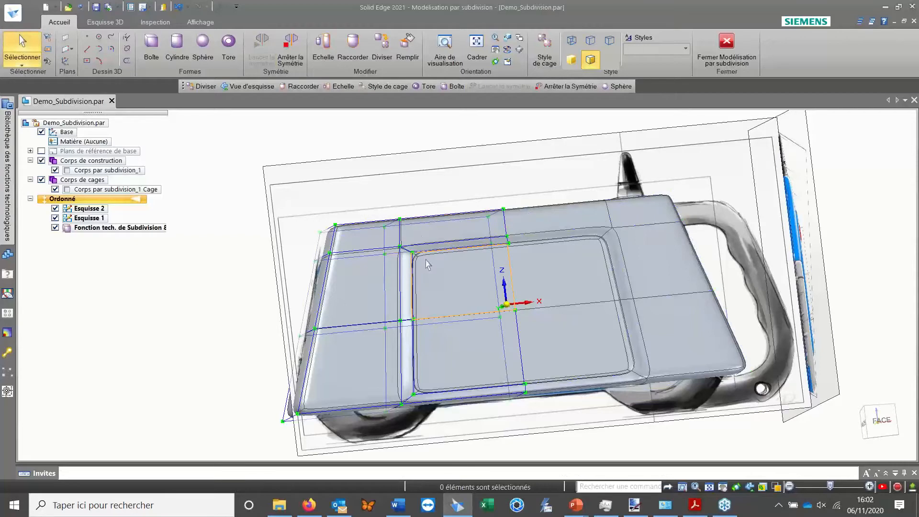
Divide the outer chain of cage faces on the negative X side with one division using chain selection.
{"action": "left_click", "coordinate": [383, 45]}
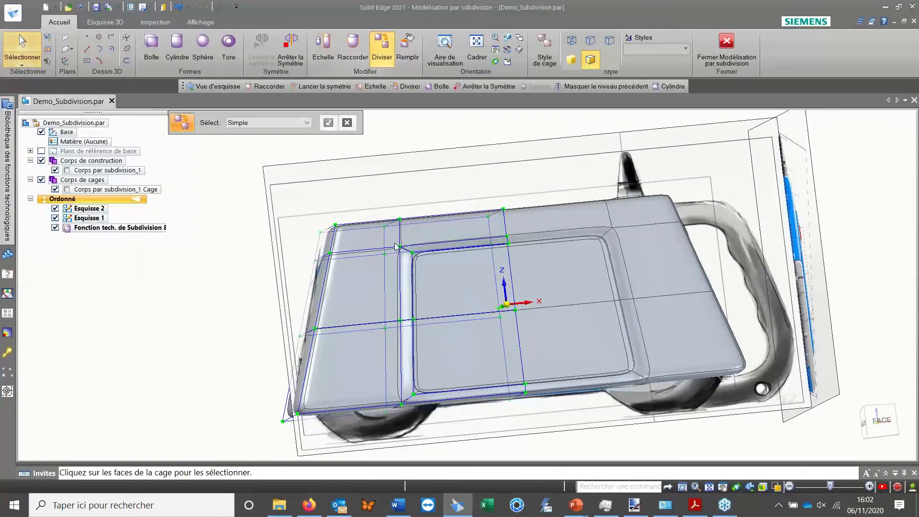
{"action": "left_click", "coordinate": [260, 124]}
{"action": "left_click", "coordinate": [262, 139]}
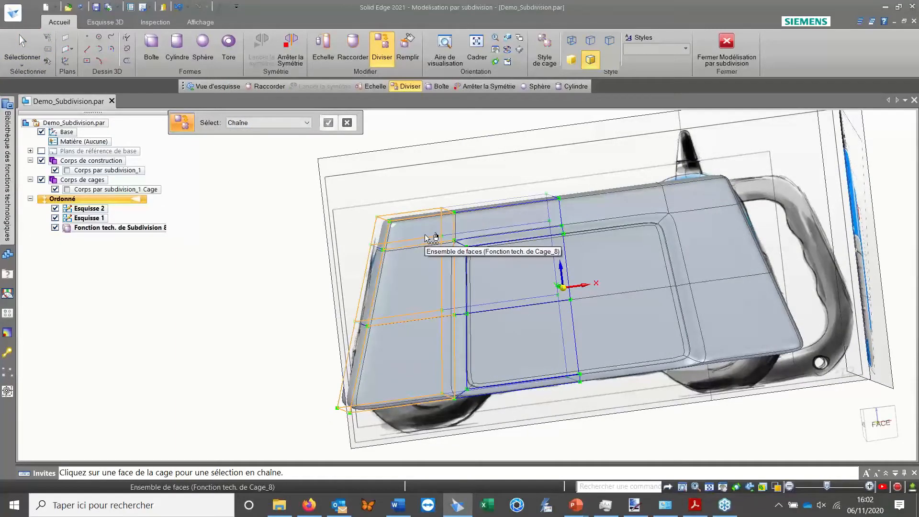
{"action": "left_click", "coordinate": [435, 211]}
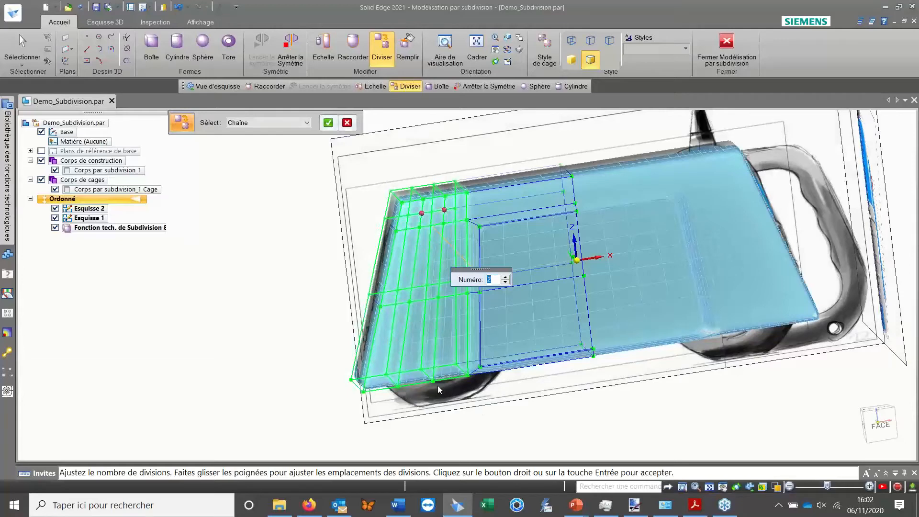
{"action": "left_click", "coordinate": [506, 282]}
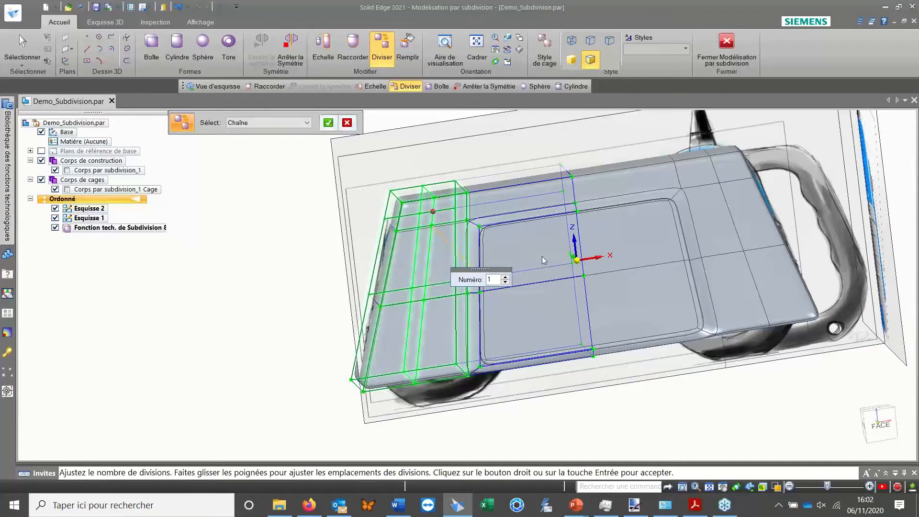
{"action": "middle_click_drag", "start_coordinate": [544, 255], "coordinate": [530, 224]}
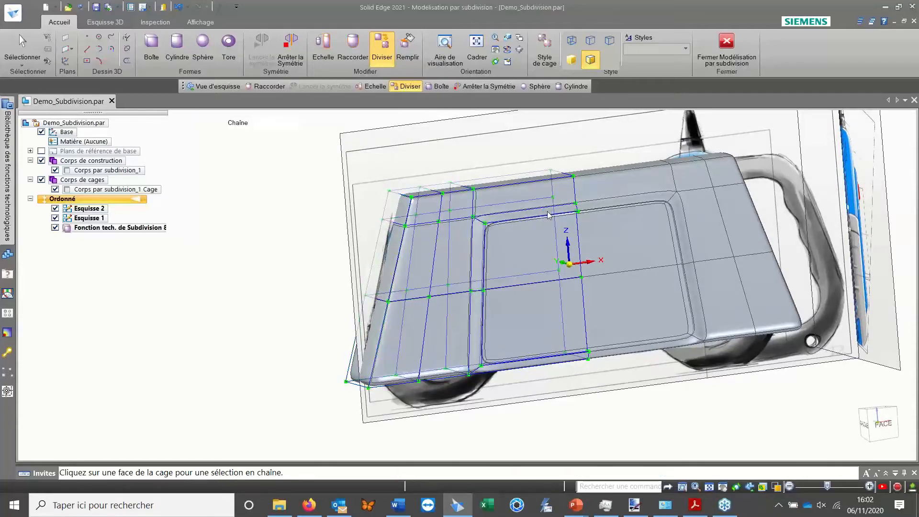
Divide the chain of cage faces between the recess edge and the symmetry plane with two divisions, and end the Divide command.
{"action": "left_click", "coordinate": [526, 194]}
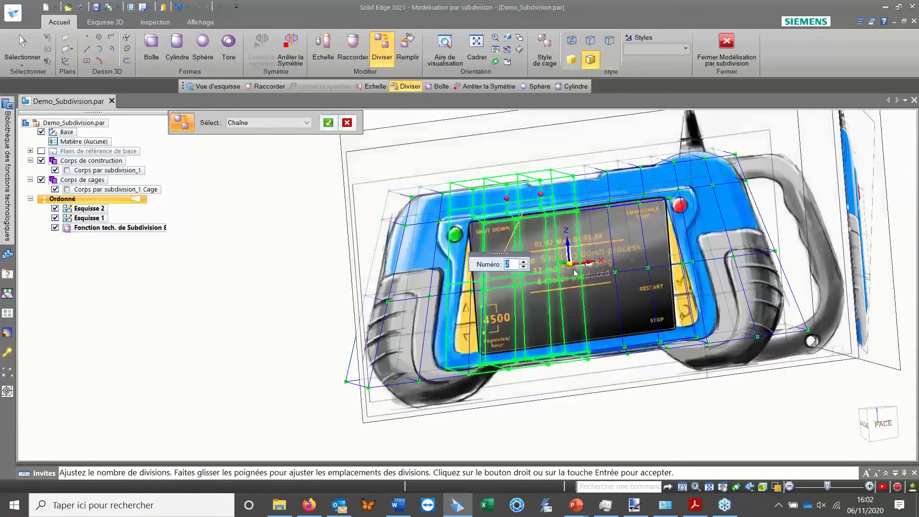
{"action": "middle_click_drag", "start_coordinate": [588, 254], "coordinate": [580, 240]}
{"action": "scroll", "coordinate": [580, 239], "scroll_direction": "up", "scroll_amount": 5}
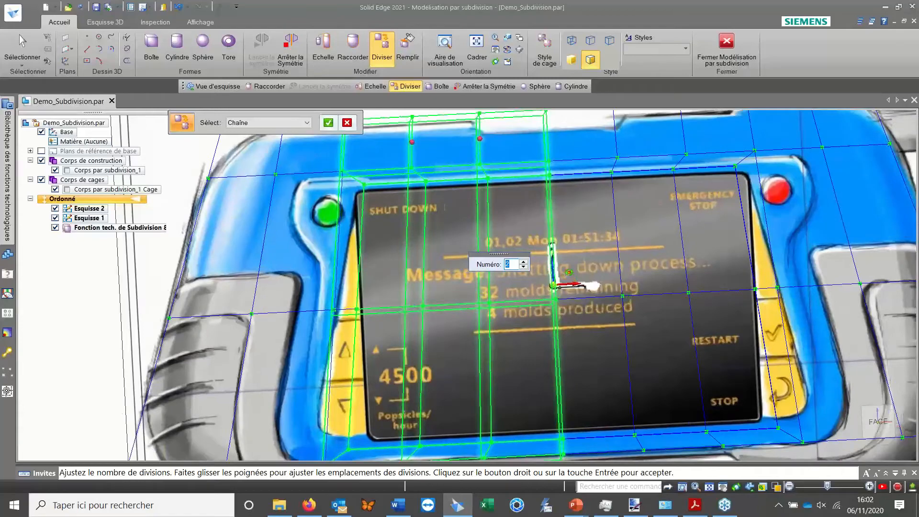
{"action": "middle_click_drag", "start_coordinate": [501, 181], "coordinate": [506, 214], "text": "shift"}
{"action": "scroll", "coordinate": [421, 187], "scroll_direction": "up", "scroll_amount": 4}
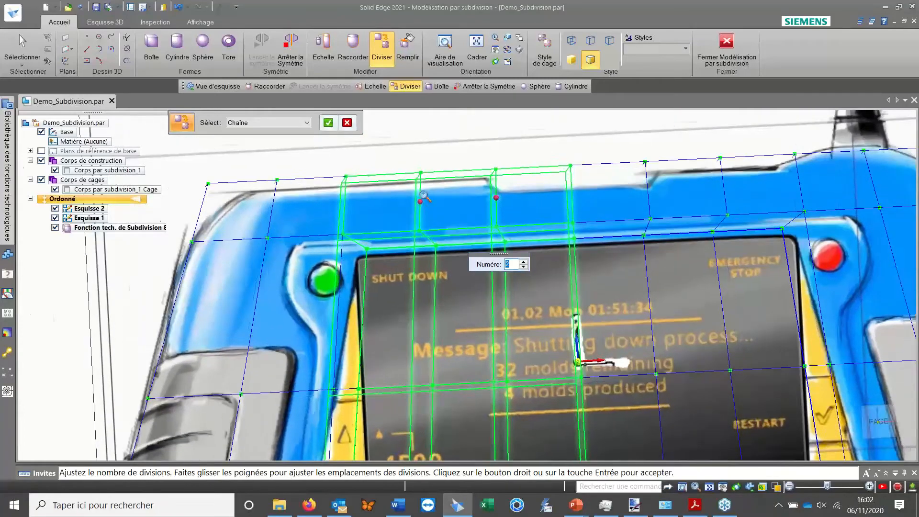
{"action": "scroll", "coordinate": [543, 201], "scroll_direction": "up", "scroll_amount": 2}
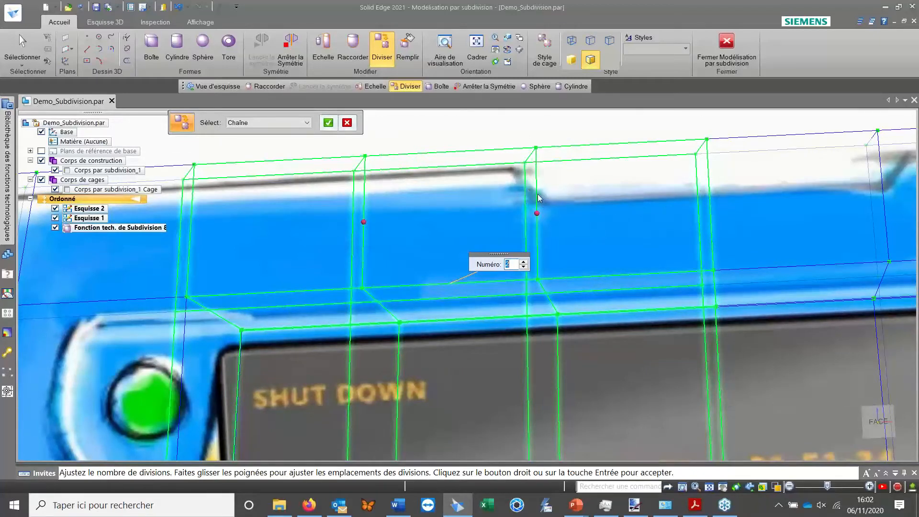
{"action": "scroll", "coordinate": [538, 198], "scroll_direction": "down", "scroll_amount": 6}
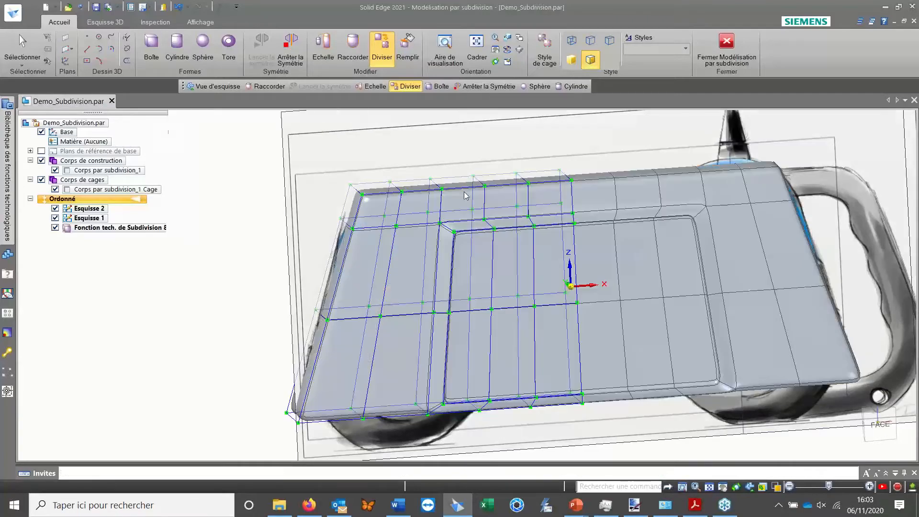
{"action": "key", "text": "Escape"}
Move the underside cage face at the negative X grip down about 33.6 mm using Orienter, matching the grip outline in the reference image.
{"action": "middle_click_drag", "start_coordinate": [431, 366], "coordinate": [453, 288], "text": "shift"}
{"action": "middle_click_drag", "start_coordinate": [452, 287], "coordinate": [425, 242]}
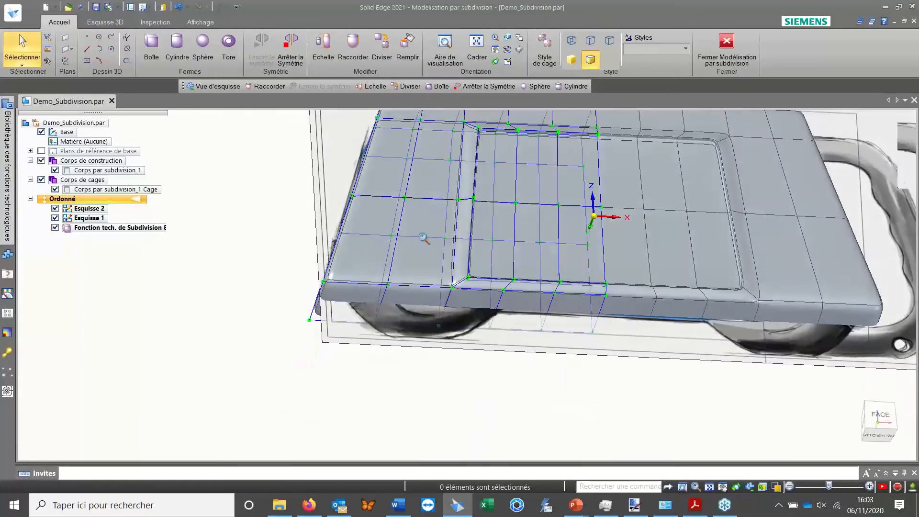
{"action": "scroll", "coordinate": [424, 242], "scroll_direction": "up", "scroll_amount": 5}
{"action": "middle_click_drag", "start_coordinate": [429, 312], "coordinate": [442, 271], "text": "shift"}
{"action": "left_click", "coordinate": [431, 318]}
{"action": "scroll", "coordinate": [499, 222], "scroll_direction": "down", "scroll_amount": 6}
{"action": "middle_click_drag", "start_coordinate": [497, 199], "coordinate": [498, 235]}
{"action": "scroll", "coordinate": [498, 234], "scroll_direction": "up", "scroll_amount": 1}
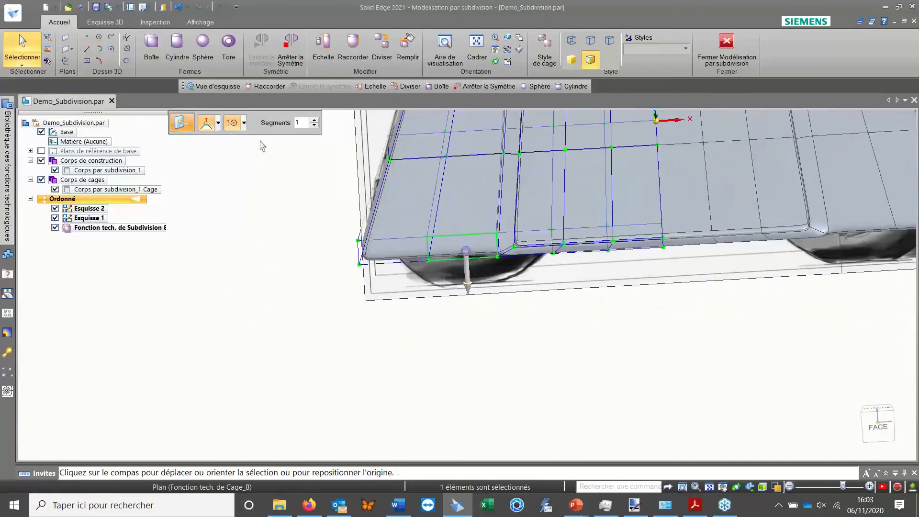
{"action": "left_click", "coordinate": [218, 123]}
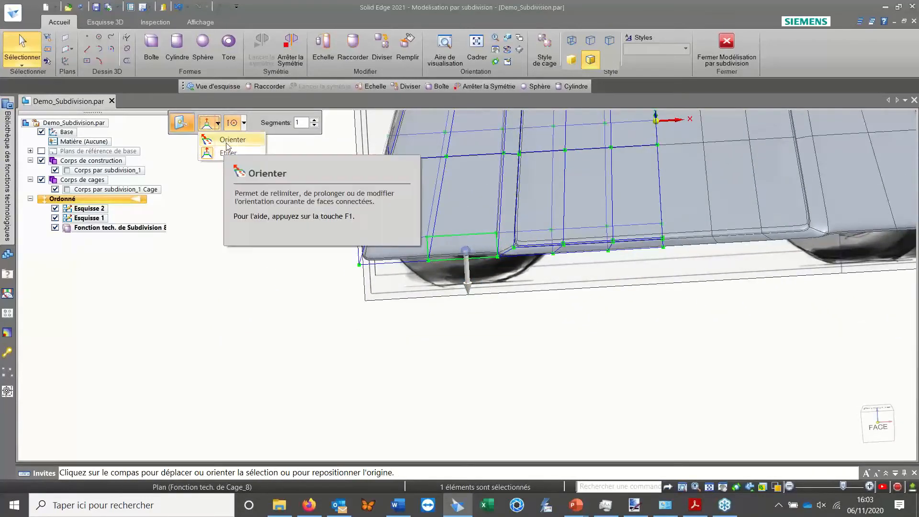
{"action": "left_click", "coordinate": [227, 145]}
{"action": "scroll", "coordinate": [482, 285], "scroll_direction": "up", "scroll_amount": 3}
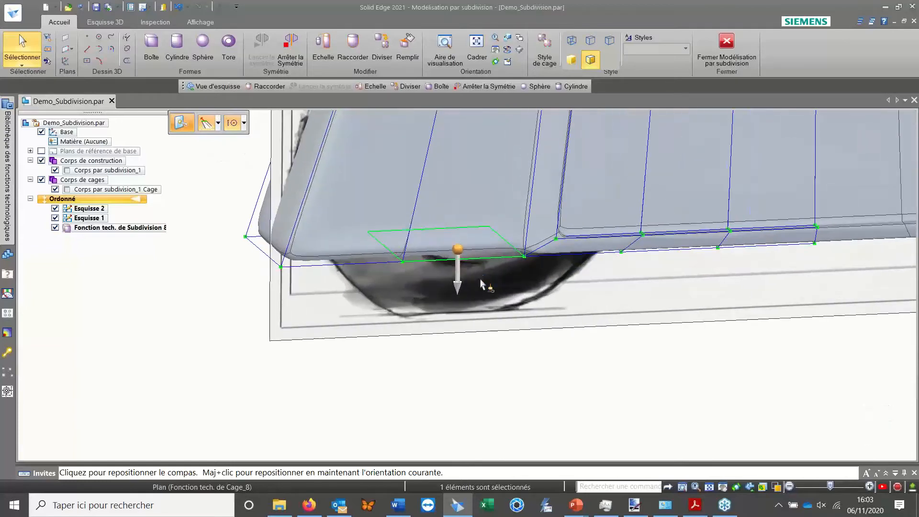
{"action": "scroll", "coordinate": [476, 286], "scroll_direction": "down", "scroll_amount": 1}
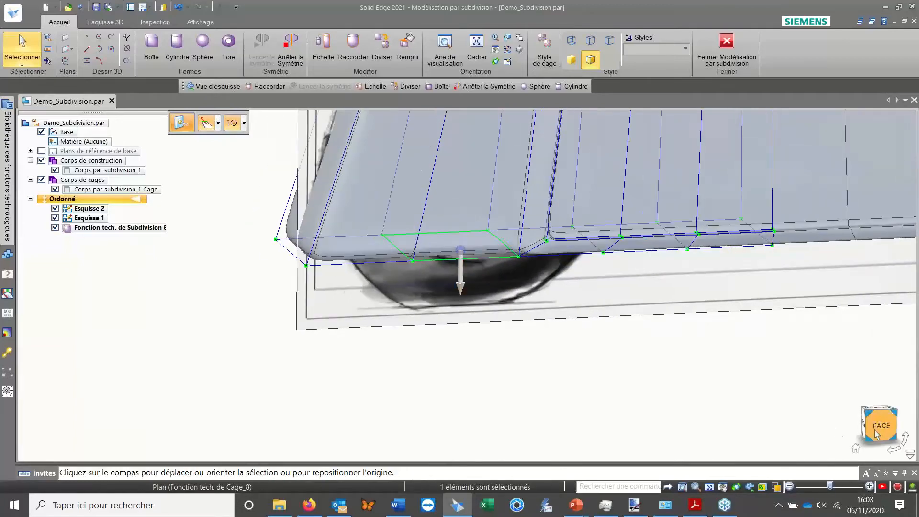
{"action": "left_click", "coordinate": [877, 435]}
{"action": "scroll", "coordinate": [454, 307], "scroll_direction": "up", "scroll_amount": 4}
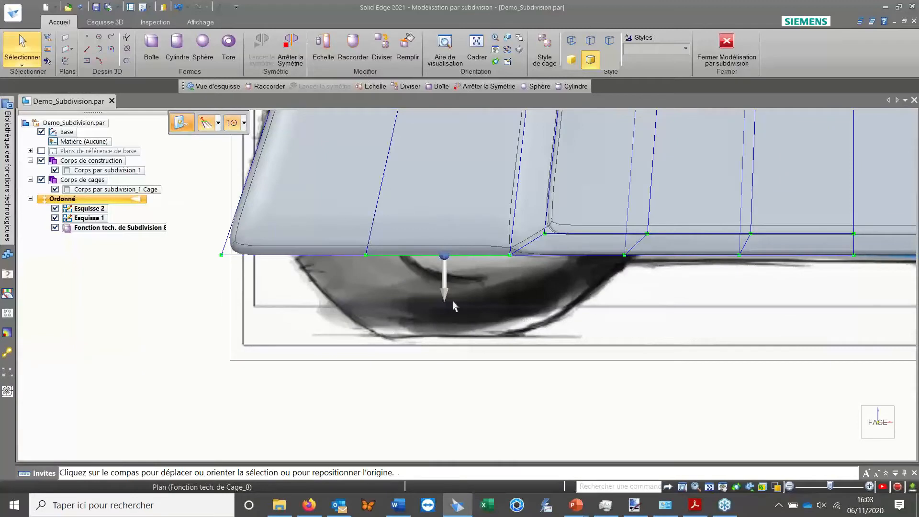
{"action": "left_click", "coordinate": [217, 124]}
{"action": "left_click", "coordinate": [229, 141]}
{"action": "left_click", "coordinate": [444, 286]}
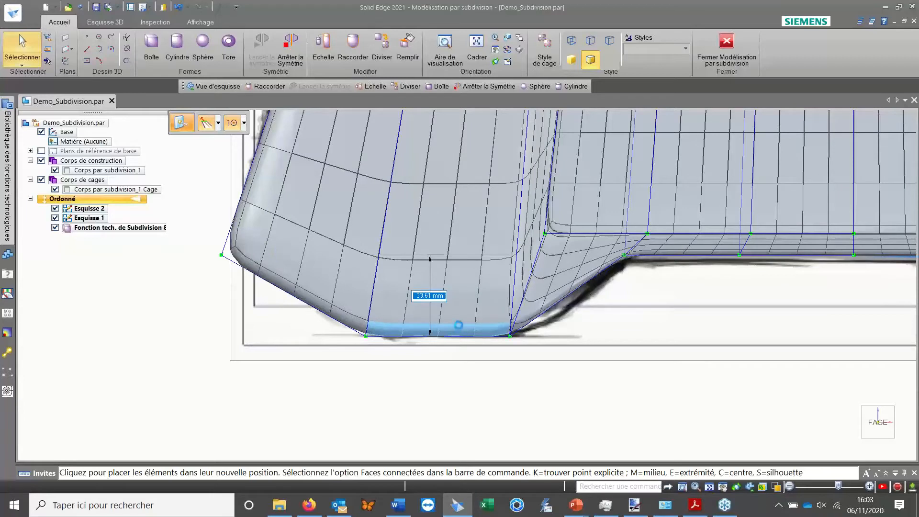
Move the left foot's bottom cage face about 34 mm down onto the reference image's lower outline.
{"action": "left_click", "coordinate": [460, 287]}
{"action": "middle_click_drag", "start_coordinate": [473, 277], "coordinate": [413, 251], "text": "shift"}
{"action": "scroll", "coordinate": [442, 287], "scroll_direction": "down", "scroll_amount": 3}
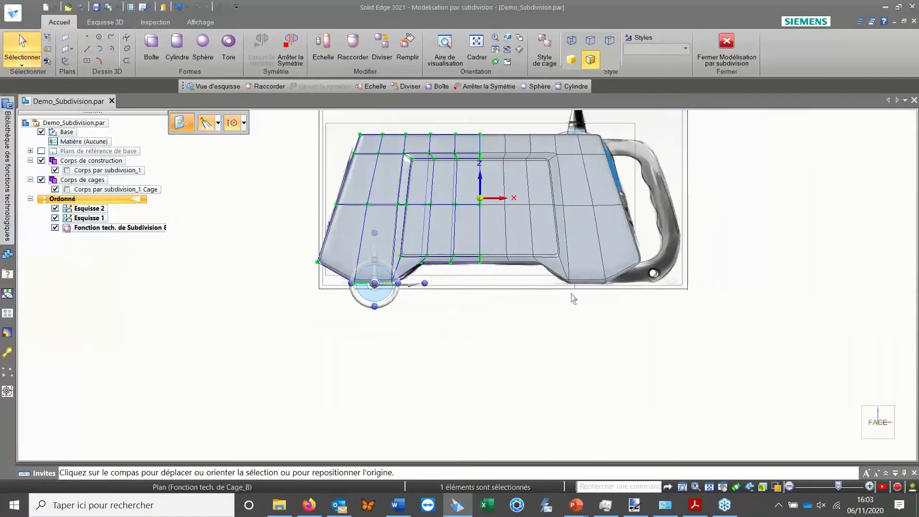
{"action": "scroll", "coordinate": [574, 299], "scroll_direction": "up", "scroll_amount": 3}
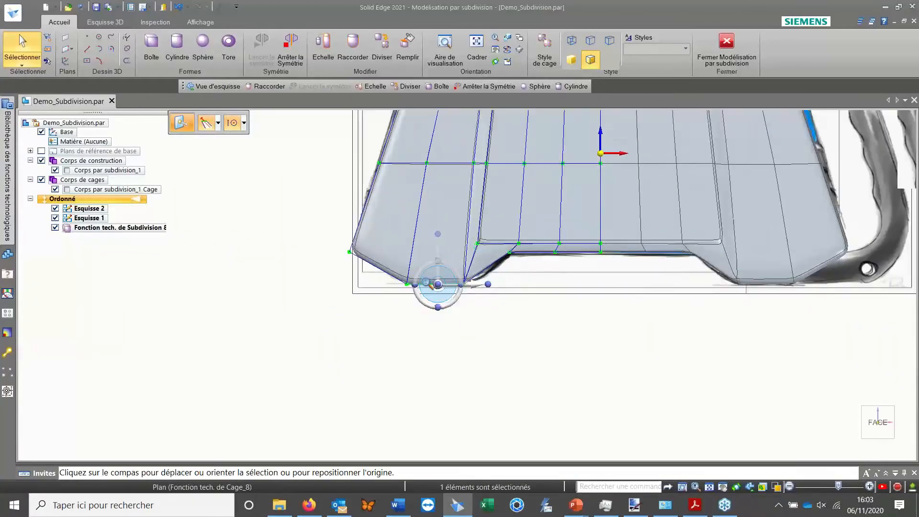
{"action": "scroll", "coordinate": [498, 317], "scroll_direction": "up", "scroll_amount": 2}
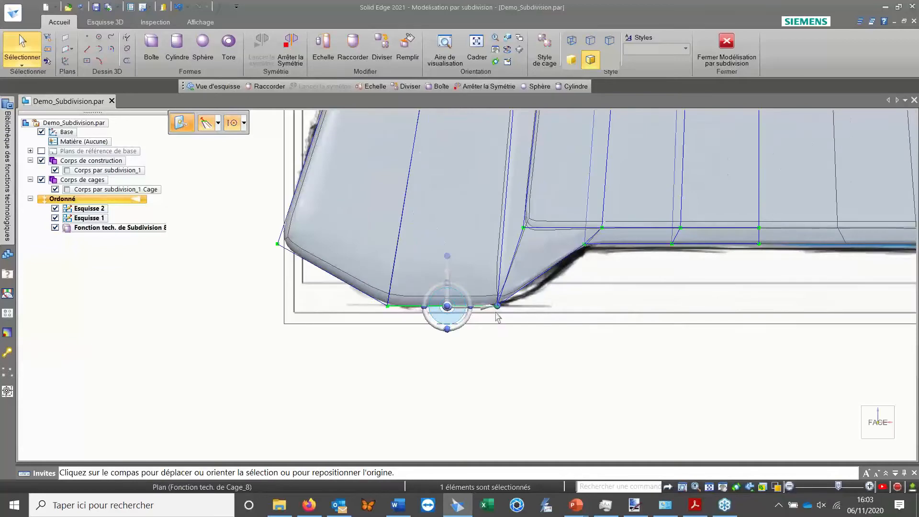
{"action": "key", "text": "Escape"}
{"action": "scroll", "coordinate": [489, 316], "scroll_direction": "up", "scroll_amount": 1}
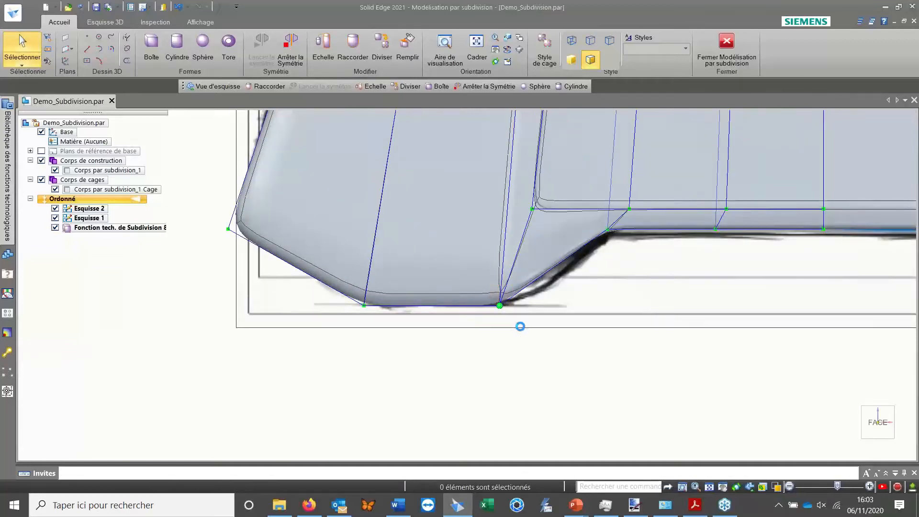
{"action": "left_click", "coordinate": [500, 305]}
{"action": "scroll", "coordinate": [405, 342], "scroll_direction": "down", "scroll_amount": 3}
{"action": "key", "text": "Escape"}
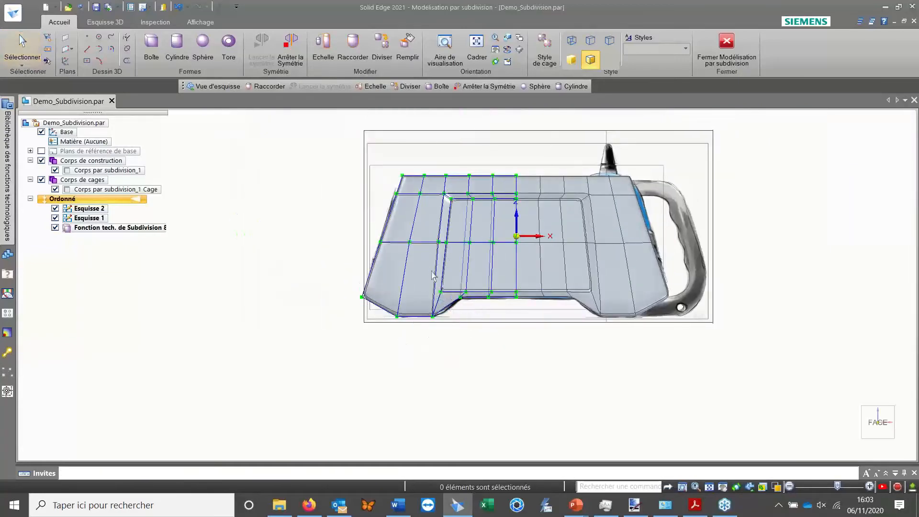
Smooth the three front-to-back edges and their vertices around the left foot's lower corner with Raccorder set to 3.
{"action": "scroll", "coordinate": [431, 341], "scroll_direction": "up", "scroll_amount": 4}
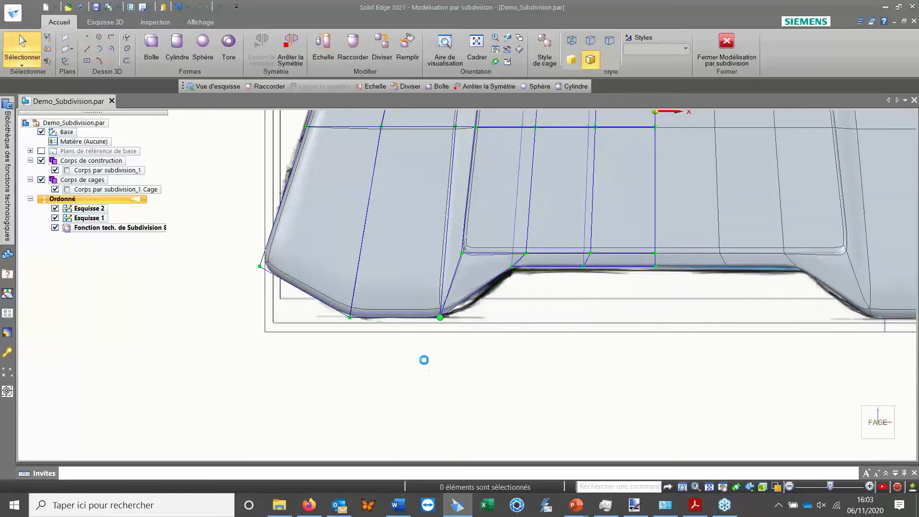
{"action": "left_click", "coordinate": [439, 317]}
{"action": "middle_click_drag", "start_coordinate": [342, 307], "coordinate": [411, 320], "text": "shift"}
{"action": "left_click", "coordinate": [418, 330], "text": "ctrl"}
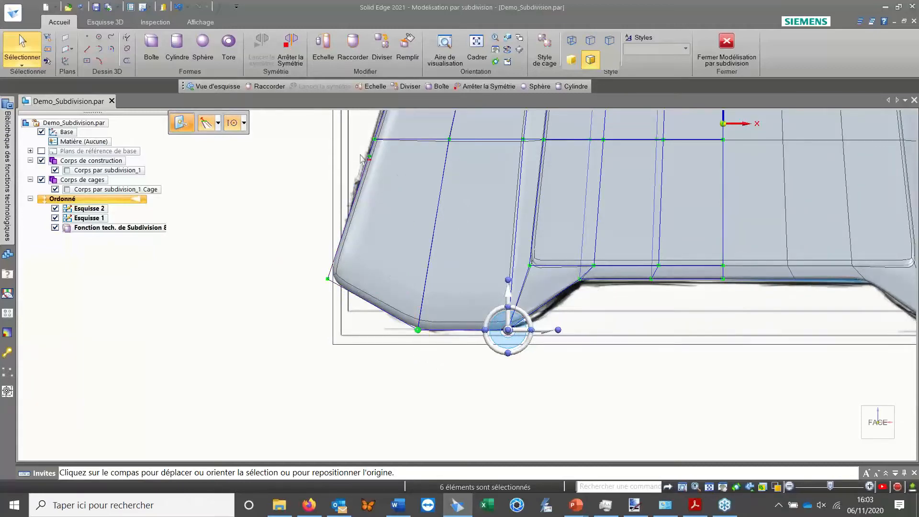
{"action": "left_click", "coordinate": [328, 278], "text": "ctrl"}
{"action": "scroll", "coordinate": [371, 318], "scroll_direction": "down", "scroll_amount": 2}
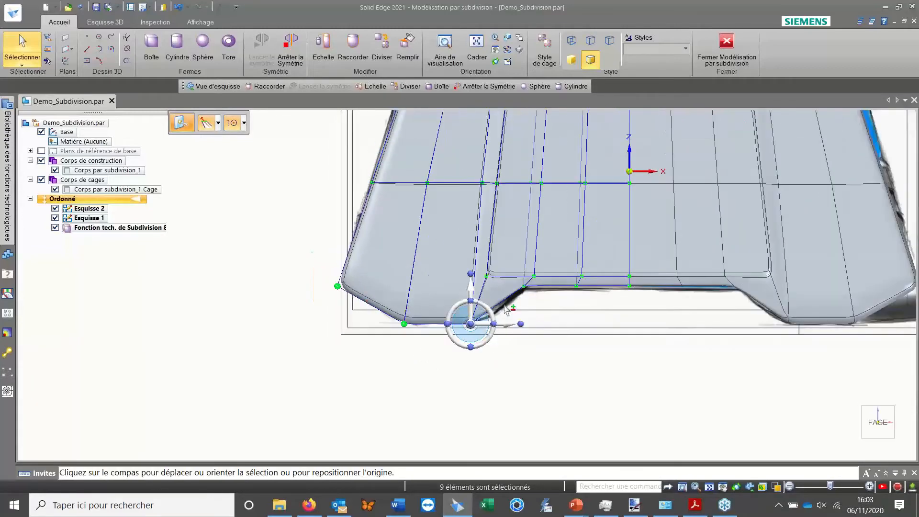
{"action": "middle_click_drag", "start_coordinate": [494, 309], "coordinate": [455, 138]}
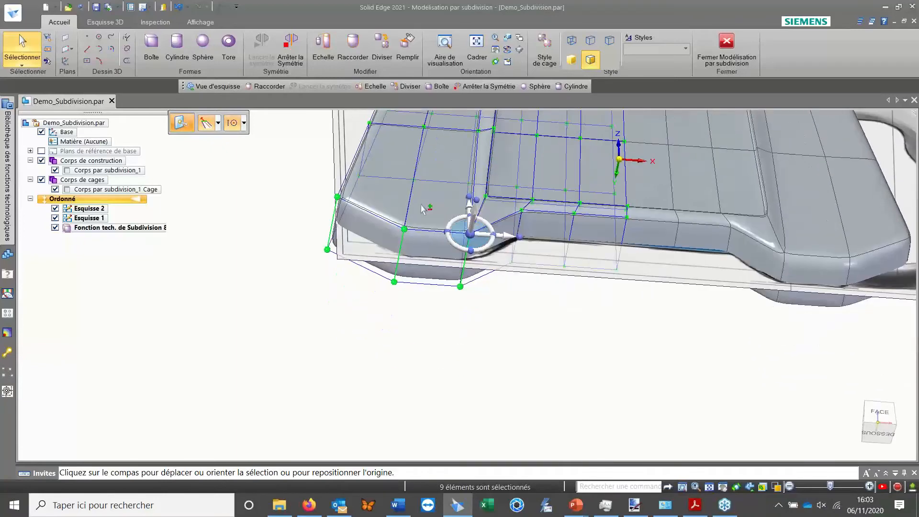
{"action": "scroll", "coordinate": [373, 225], "scroll_direction": "up", "scroll_amount": 2}
{"action": "scroll", "coordinate": [373, 225], "scroll_direction": "up", "scroll_amount": 1}
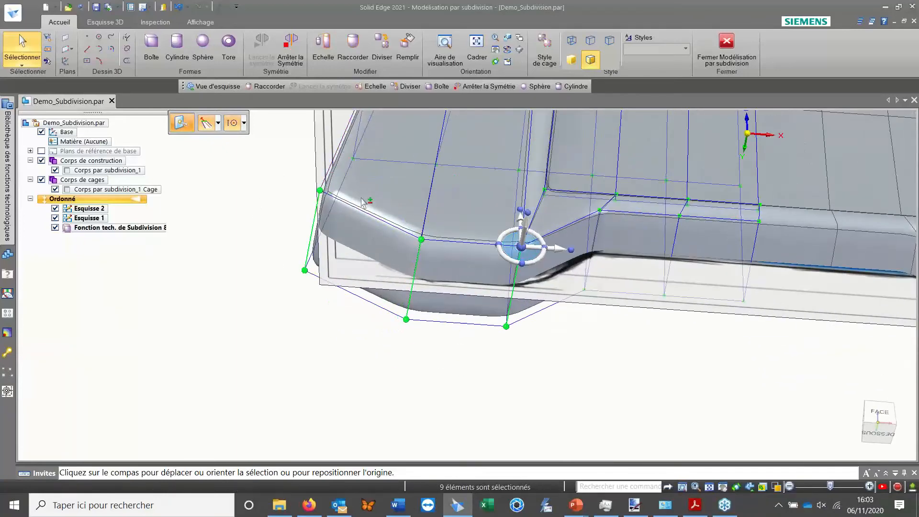
{"action": "middle_click_drag", "start_coordinate": [410, 216], "coordinate": [398, 361]}
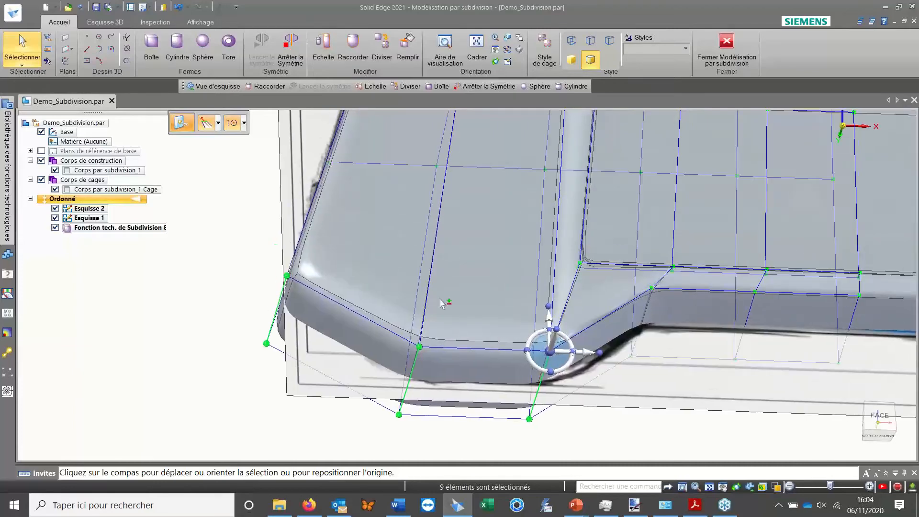
{"action": "left_click", "coordinate": [352, 46]}
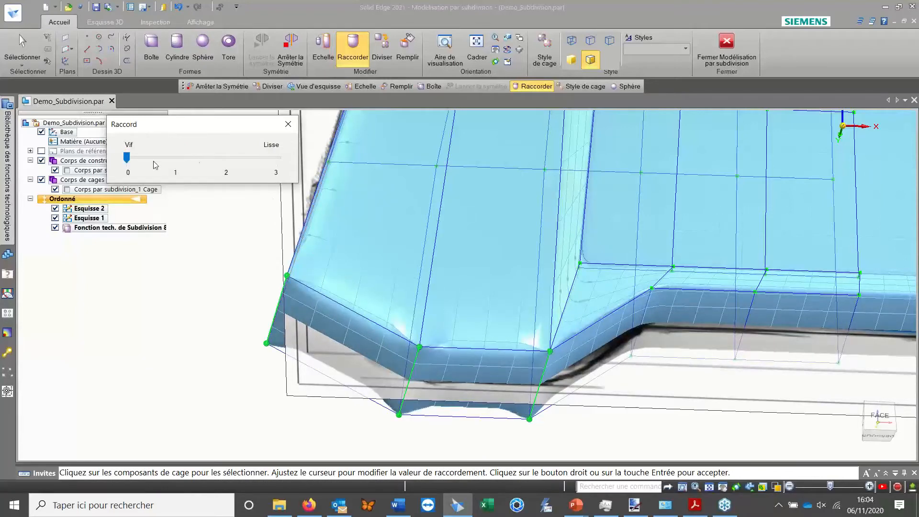
{"action": "left_click_drag", "start_coordinate": [299, 170], "coordinate": [231, 160]}
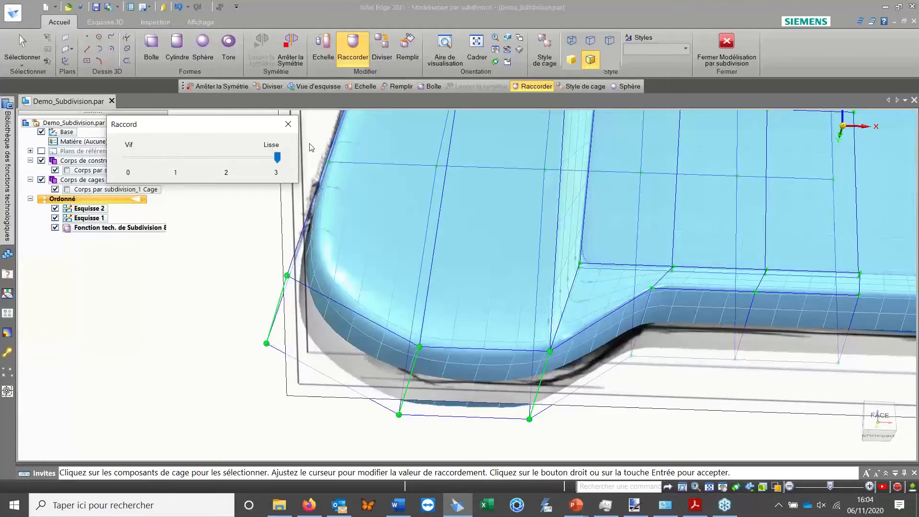
{"action": "middle_click_drag", "start_coordinate": [472, 220], "coordinate": [463, 255]}
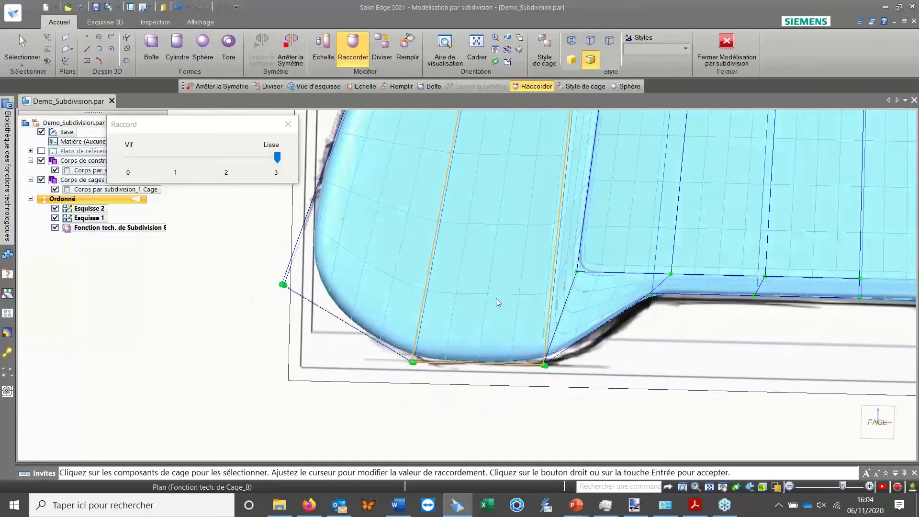
{"action": "scroll", "coordinate": [496, 254], "scroll_direction": "down", "scroll_amount": 2}
{"action": "scroll", "coordinate": [497, 254], "scroll_direction": "down", "scroll_amount": 1}
{"action": "right_click", "coordinate": [319, 352]}
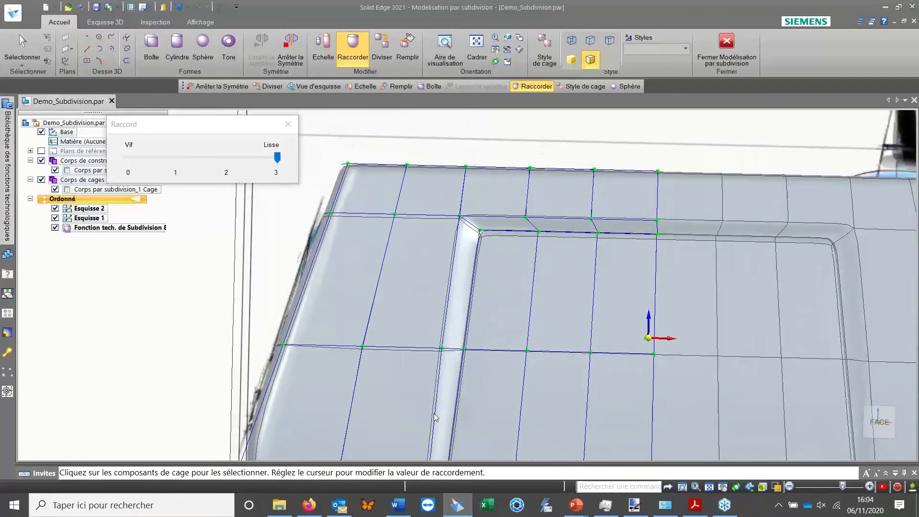
{"action": "key", "text": "Escape"}
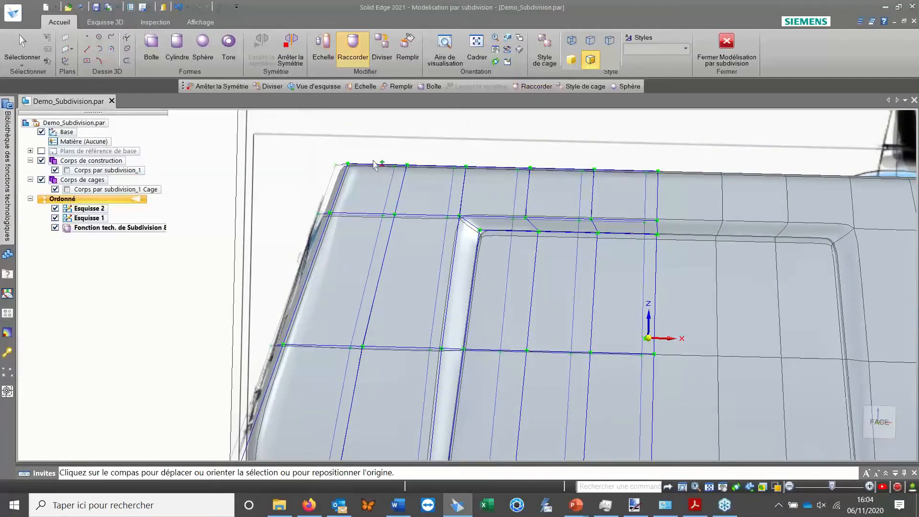
{"action": "left_click", "coordinate": [367, 193]}
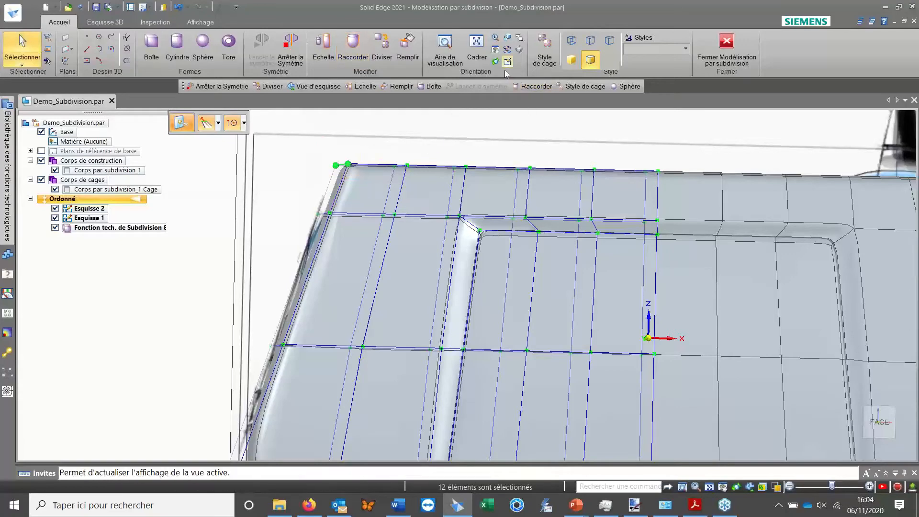
{"action": "scroll", "coordinate": [478, 133], "scroll_direction": "down", "scroll_amount": 5}
{"action": "key", "text": "Escape"}
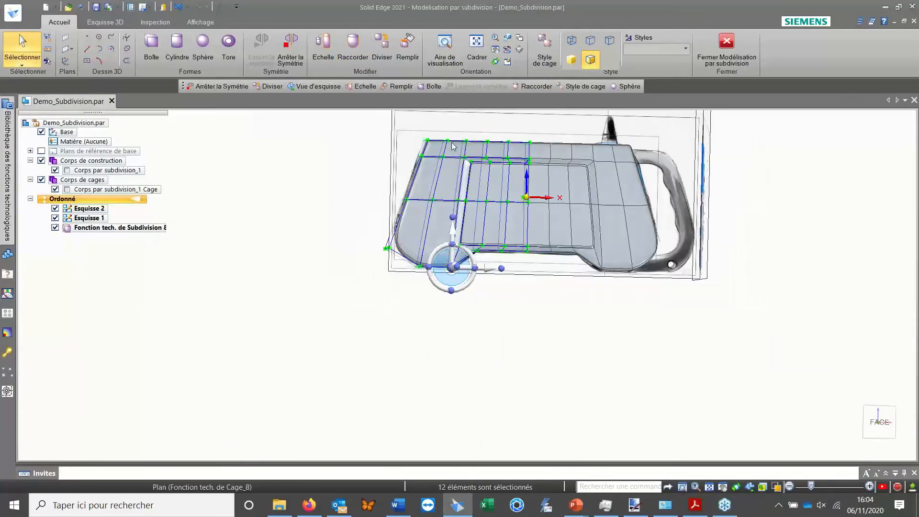
Smooth the front-to-back edge and its vertices at the body's upper-left corner with Raccorder set to 3.
{"action": "scroll", "coordinate": [421, 129], "scroll_direction": "up", "scroll_amount": 7}
{"action": "left_click", "coordinate": [444, 196]}
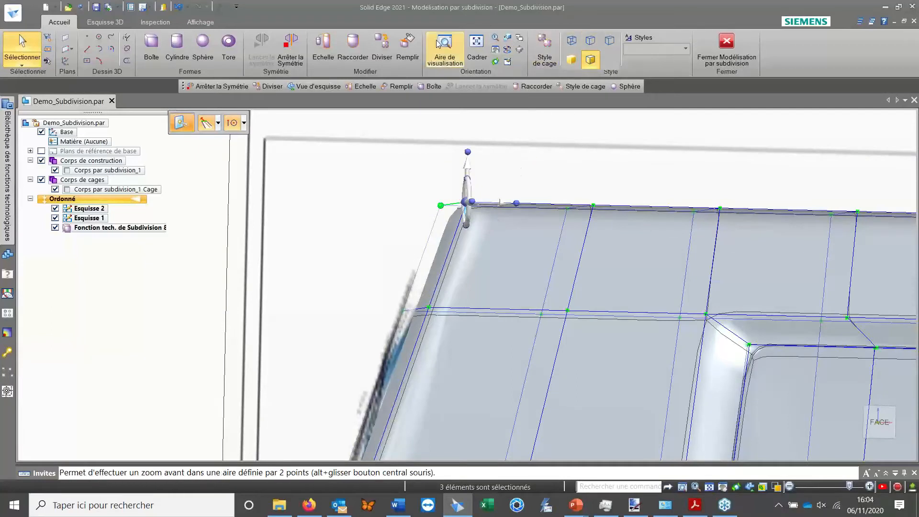
{"action": "left_click", "coordinate": [353, 51]}
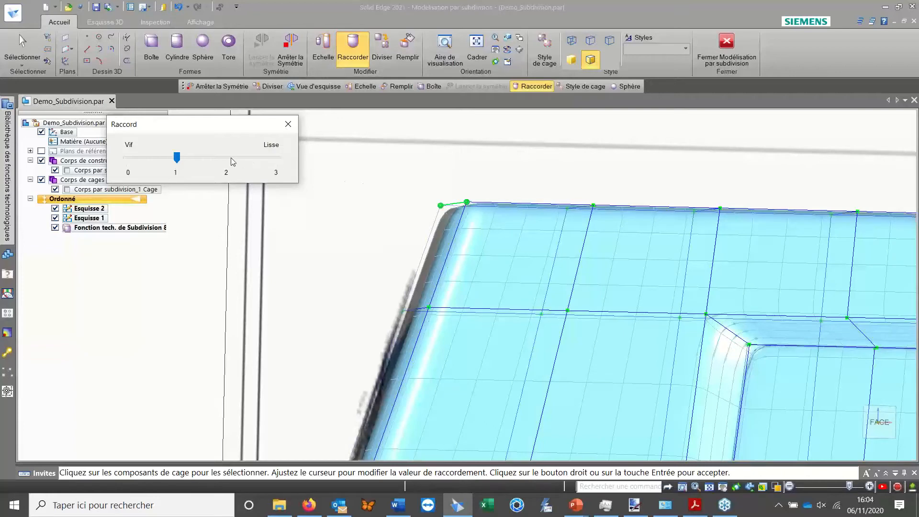
{"action": "left_click_drag", "start_coordinate": [176, 158], "coordinate": [227, 158]}
{"action": "left_click", "coordinate": [282, 163]}
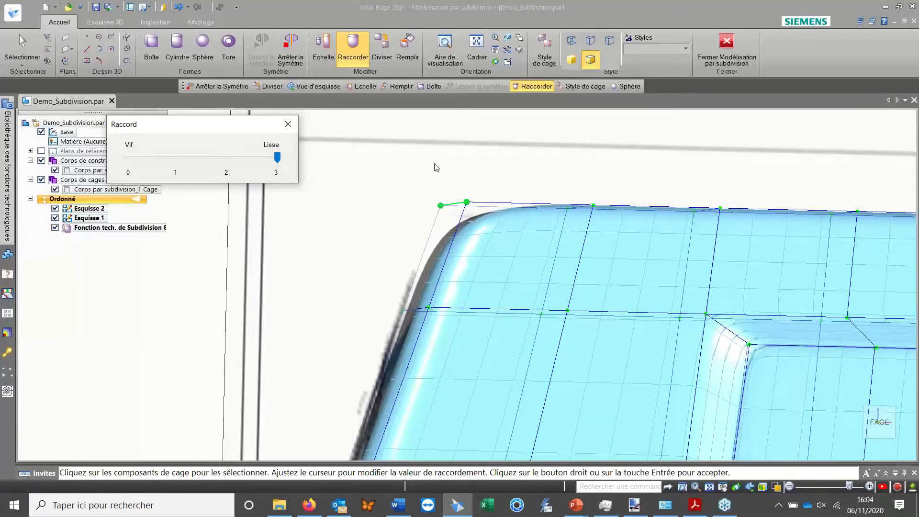
{"action": "right_click", "coordinate": [471, 173]}
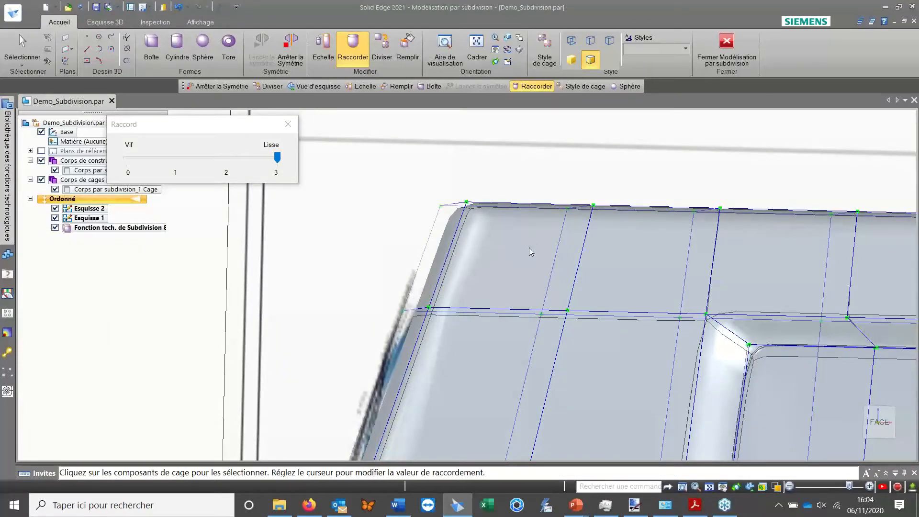
{"action": "scroll", "coordinate": [532, 226], "scroll_direction": "down", "scroll_amount": 3}
{"action": "key", "text": "Escape"}
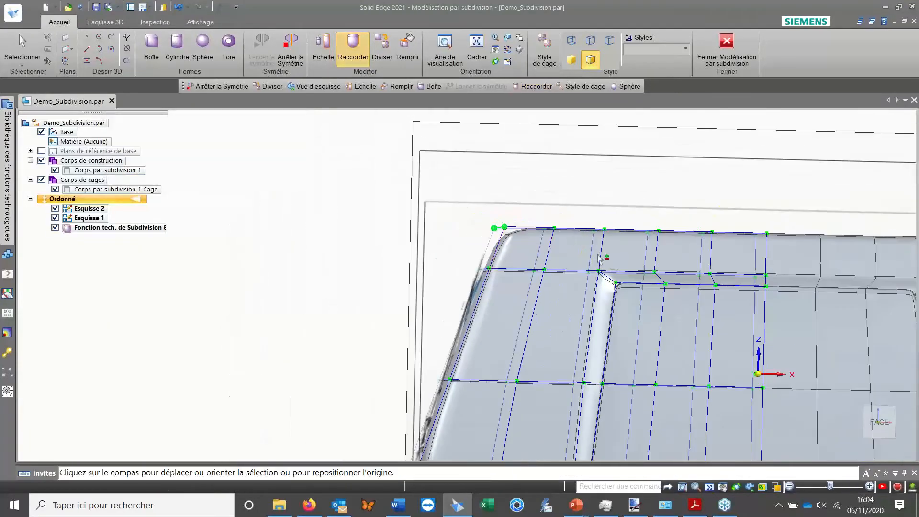
Examine how the rounded body corners follow the reference image, from the front and at an angle.
{"action": "scroll", "coordinate": [527, 206], "scroll_direction": "down", "scroll_amount": 5}
{"action": "scroll", "coordinate": [551, 225], "scroll_direction": "up", "scroll_amount": 5}
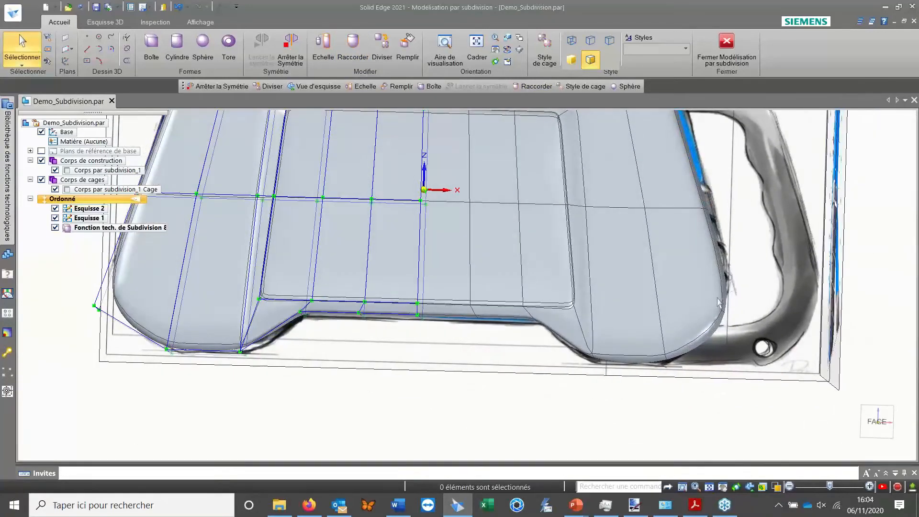
{"action": "middle_click_drag", "start_coordinate": [409, 257], "coordinate": [517, 225], "text": "shift"}
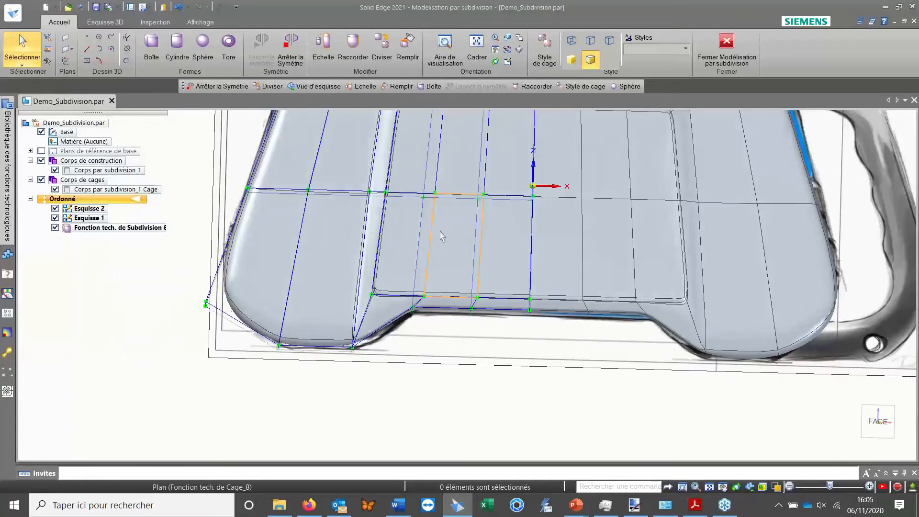
{"action": "scroll", "coordinate": [434, 204], "scroll_direction": "down", "scroll_amount": 5}
{"action": "middle_click_drag", "start_coordinate": [433, 203], "coordinate": [459, 235]}
{"action": "middle_click_drag", "start_coordinate": [322, 177], "coordinate": [450, 169]}
{"action": "scroll", "coordinate": [450, 170], "scroll_direction": "up", "scroll_amount": 3}
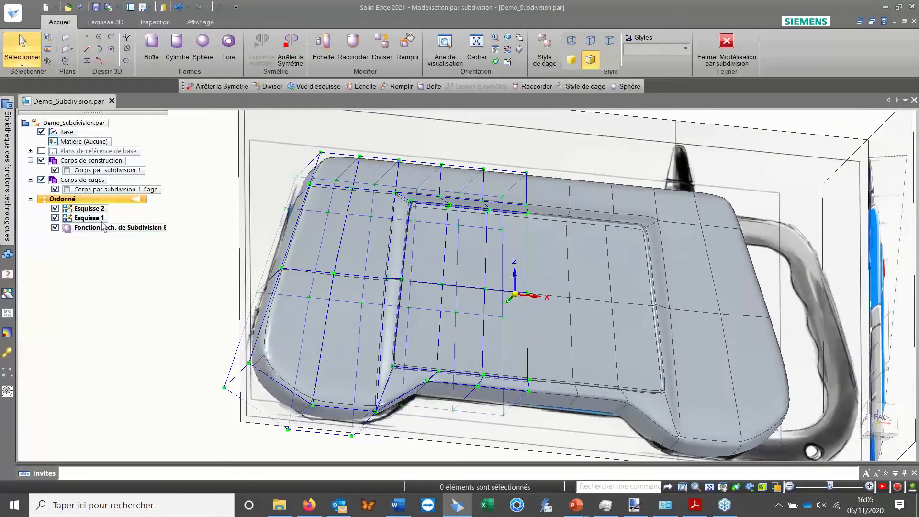
{"action": "middle_click_drag", "start_coordinate": [291, 246], "coordinate": [332, 249], "text": "shift"}
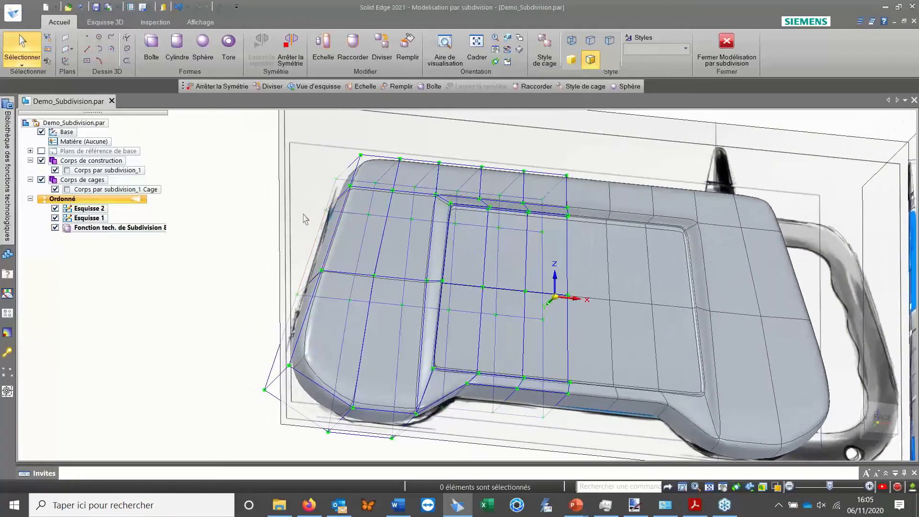
Display the cage's raccordement values and pull the value bubble at the left foot's outer front vertex aside for reading.
{"action": "right_click", "coordinate": [263, 168]}
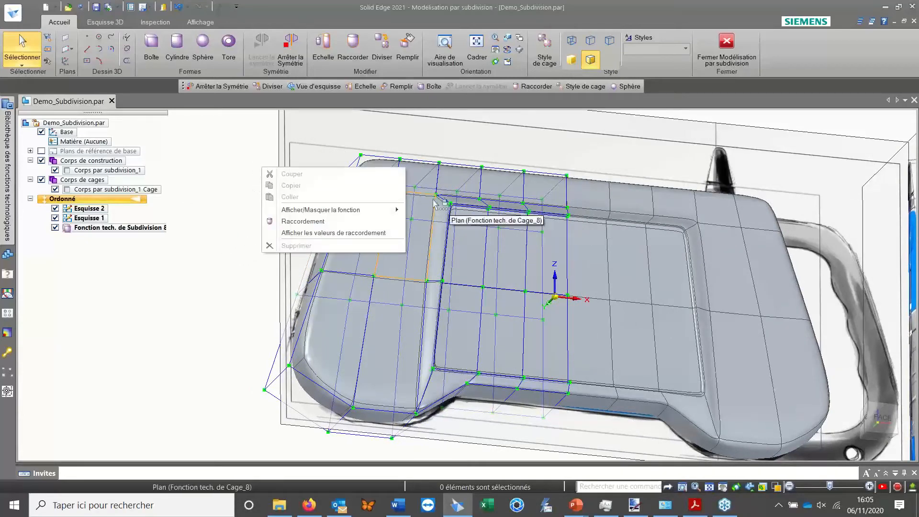
{"action": "left_click", "coordinate": [338, 233]}
{"action": "scroll", "coordinate": [346, 415], "scroll_direction": "up", "scroll_amount": 5}
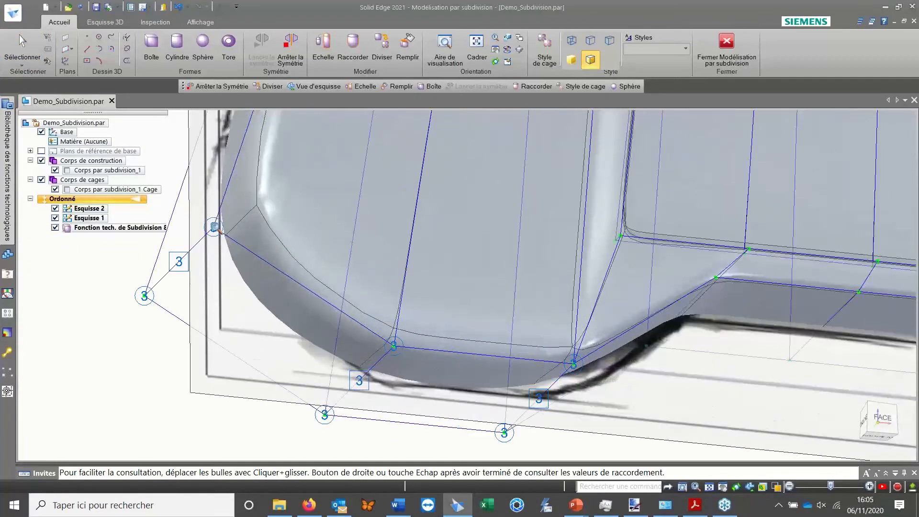
{"action": "scroll", "coordinate": [209, 221], "scroll_direction": "up", "scroll_amount": 2}
{"action": "left_click_drag", "start_coordinate": [213, 224], "coordinate": [257, 214]}
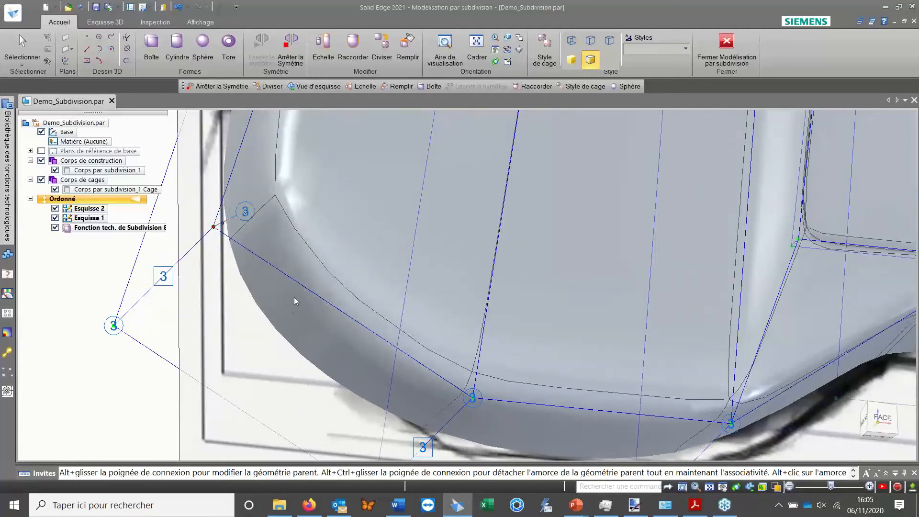
{"action": "scroll", "coordinate": [294, 260], "scroll_direction": "down", "scroll_amount": 2}
{"action": "scroll", "coordinate": [346, 311], "scroll_direction": "down", "scroll_amount": 3}
{"action": "scroll", "coordinate": [325, 278], "scroll_direction": "up", "scroll_amount": 4}
{"action": "scroll", "coordinate": [336, 312], "scroll_direction": "down", "scroll_amount": 4}
{"action": "mouse_move", "coordinate": [420, 273]}
{"action": "middle_mouse_down"}
{"action": "mouse_move", "coordinate": [425, 301]}
{"action": "mouse_move", "coordinate": [413, 283]}
{"action": "middle_mouse_up"}
{"action": "left_click", "coordinate": [229, 231]}
Select the vertical cage edge loop just left of the symmetry plane and hide the subdivision body to expose the reference image.
{"action": "middle_click_drag", "start_coordinate": [402, 164], "coordinate": [352, 205]}
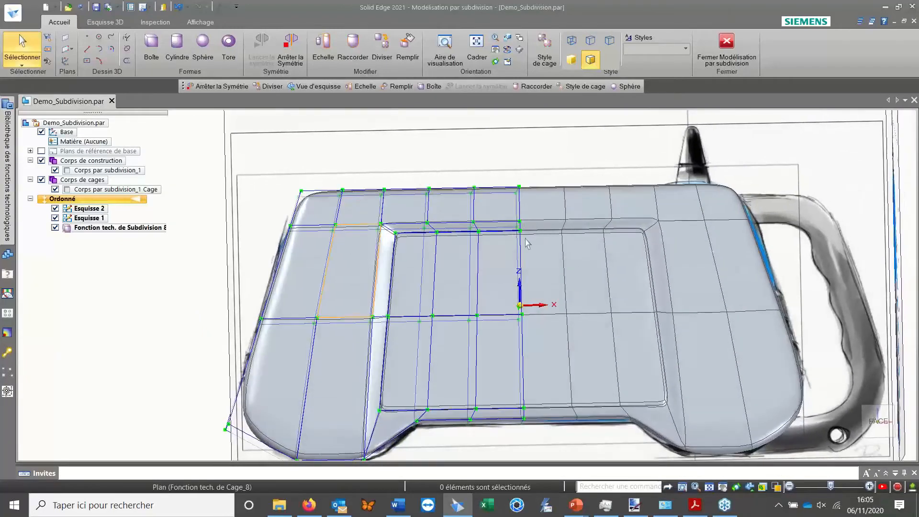
{"action": "middle_click_drag", "start_coordinate": [671, 320], "coordinate": [824, 397]}
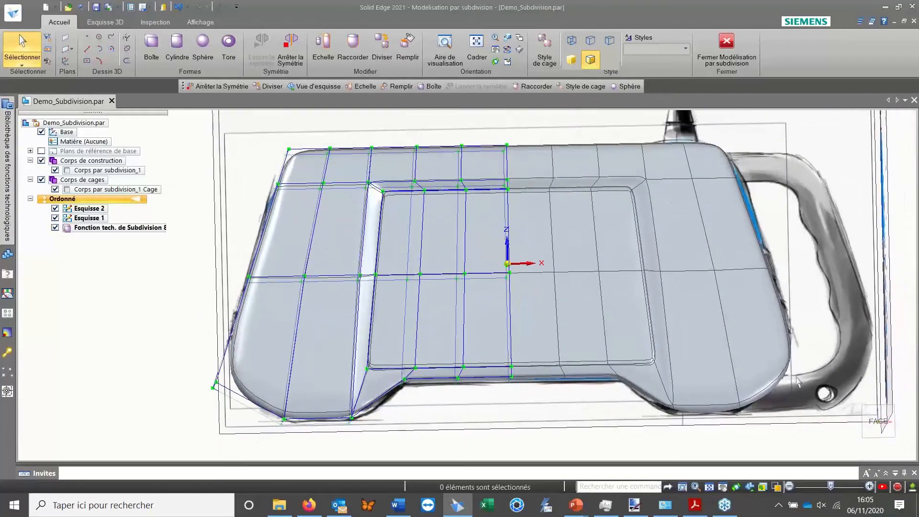
{"action": "left_click", "coordinate": [879, 421]}
{"action": "scroll", "coordinate": [308, 238], "scroll_direction": "up", "scroll_amount": 3}
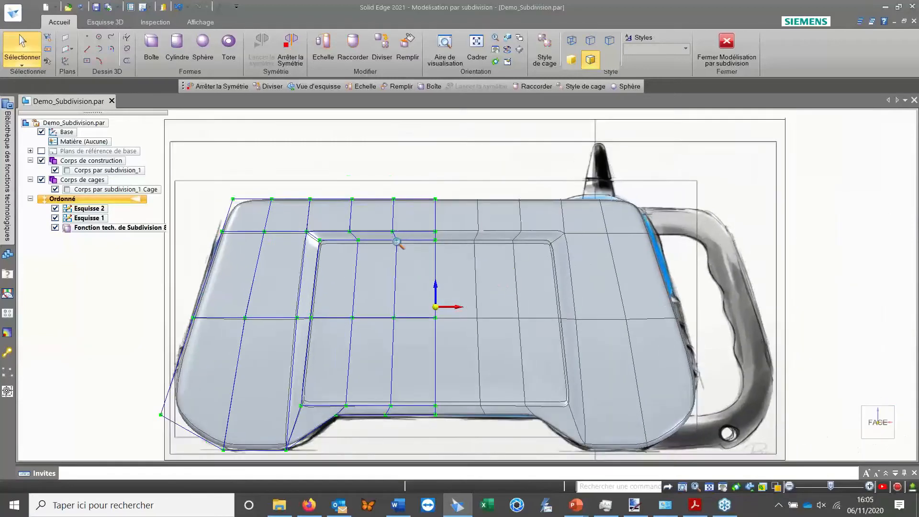
{"action": "scroll", "coordinate": [432, 247], "scroll_direction": "down", "scroll_amount": 2}
{"action": "scroll", "coordinate": [432, 247], "scroll_direction": "down", "scroll_amount": 1}
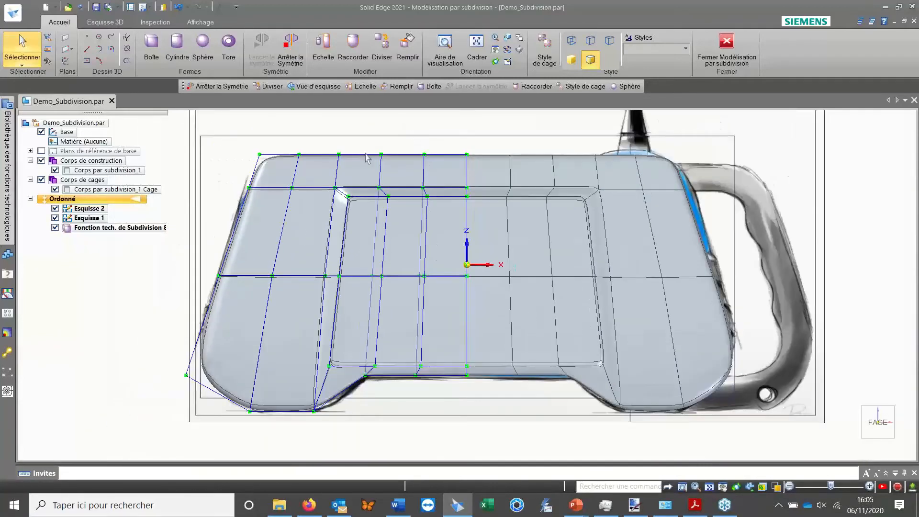
{"action": "left_click_drag", "start_coordinate": [412, 169], "coordinate": [432, 402]}
{"action": "scroll", "coordinate": [419, 129], "scroll_direction": "up", "scroll_amount": 5}
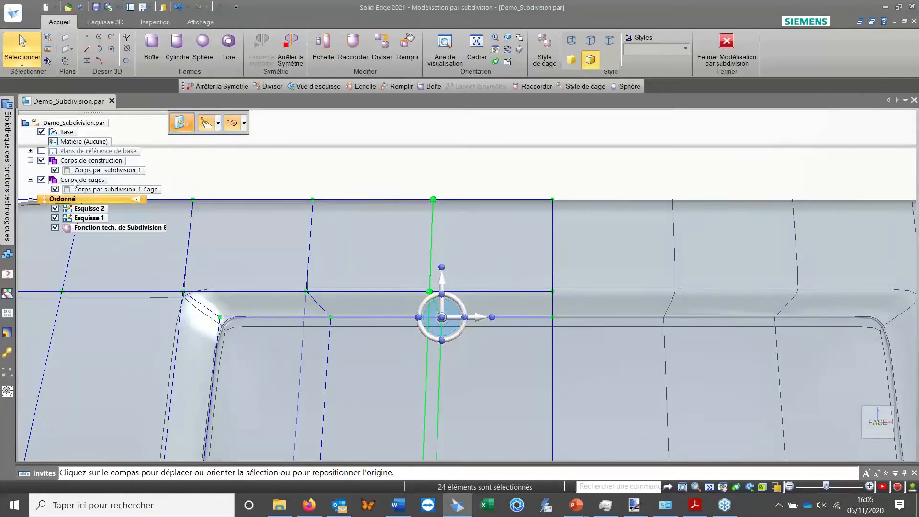
{"action": "left_click", "coordinate": [55, 171]}
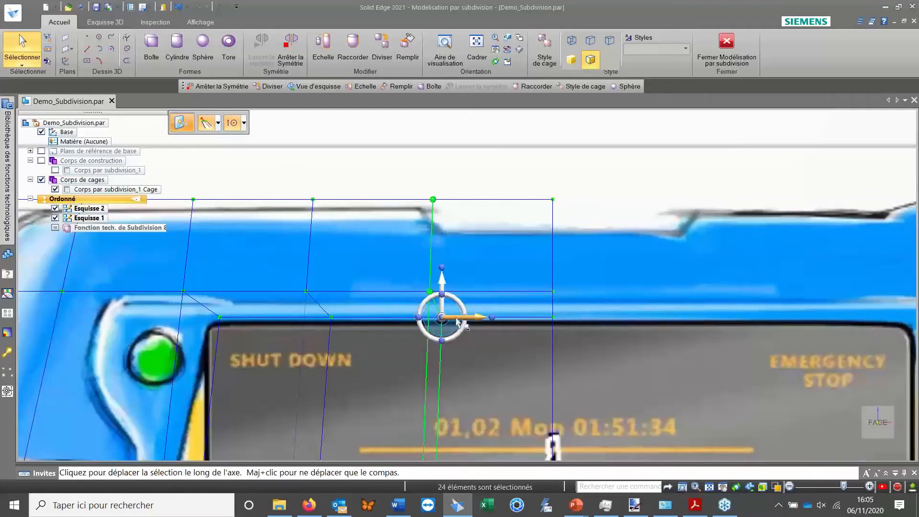
Move the selected loop about 3.8 mm toward the symmetry plane, aligning it with the lower corner of the sketched top notch.
{"action": "left_click", "coordinate": [442, 317]}
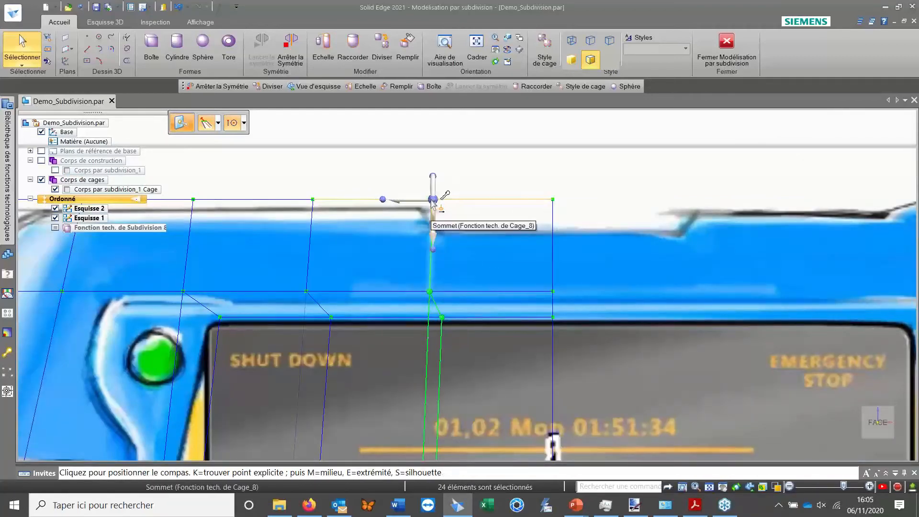
{"action": "left_click", "coordinate": [433, 199]}
{"action": "scroll", "coordinate": [458, 185], "scroll_direction": "up", "scroll_amount": 3}
{"action": "left_click", "coordinate": [429, 274]}
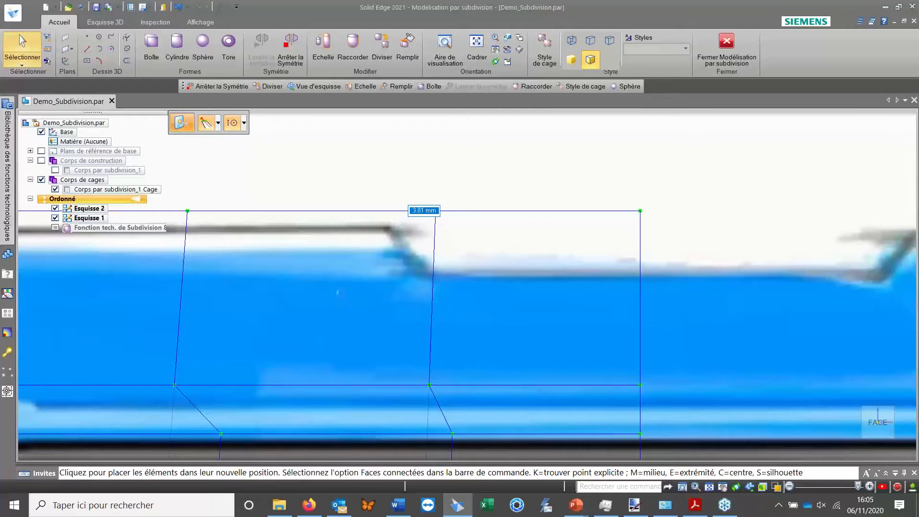
{"action": "scroll", "coordinate": [379, 162], "scroll_direction": "down", "scroll_amount": 6}
{"action": "left_click", "coordinate": [378, 161]}
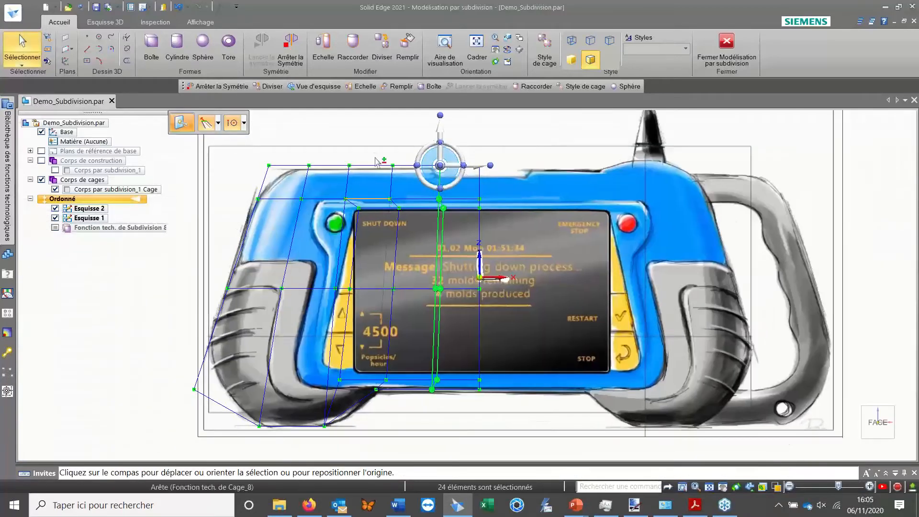
{"action": "left_click", "coordinate": [376, 159]}
Move the second vertical cage loop left of the symmetry plane about 34.7 mm inward, to the notch's upper corner in the reference image.
{"action": "left_click_drag", "start_coordinate": [371, 149], "coordinate": [410, 413]}
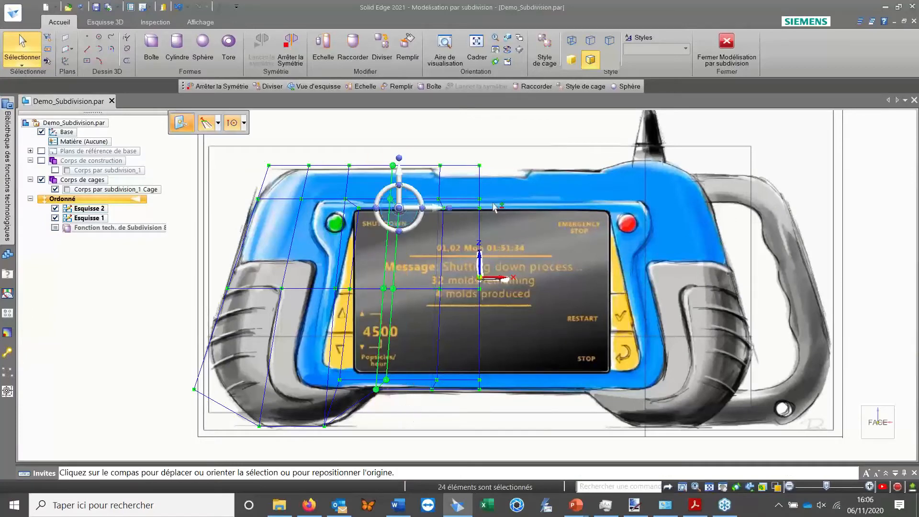
{"action": "scroll", "coordinate": [432, 168], "scroll_direction": "up", "scroll_amount": 6}
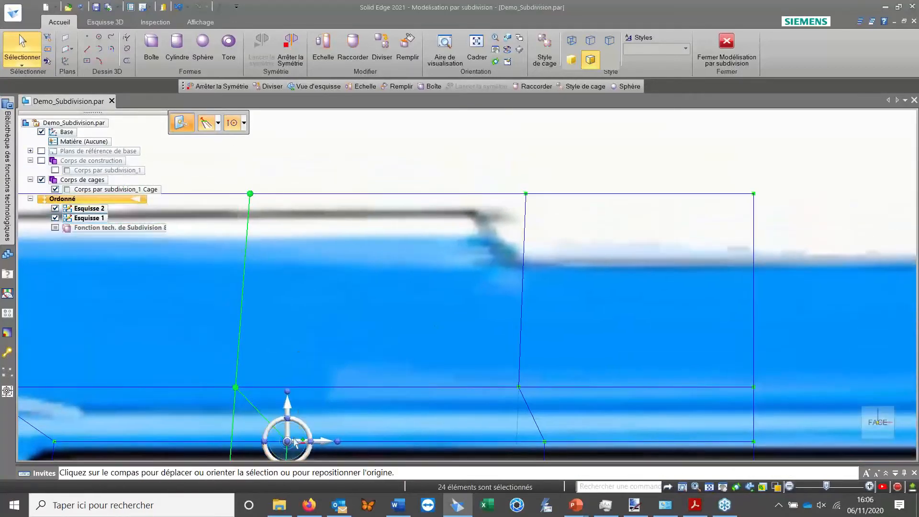
{"action": "left_click", "coordinate": [287, 441]}
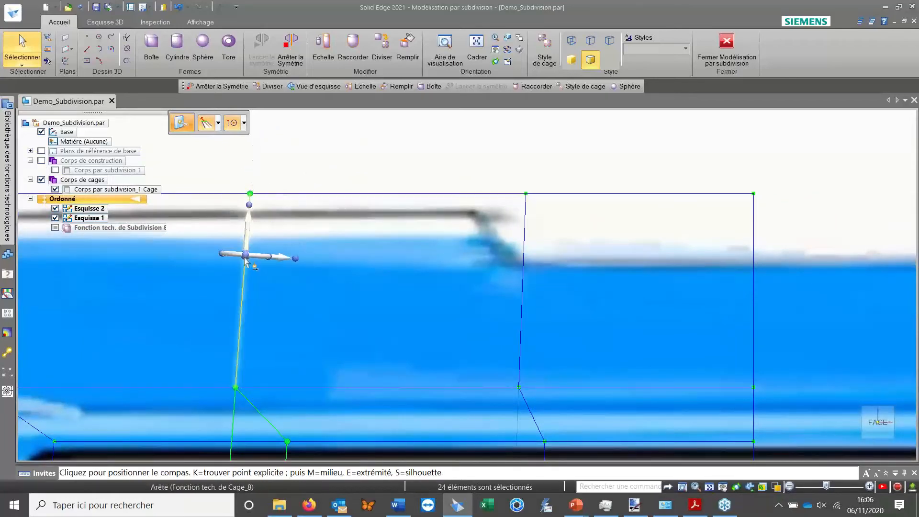
{"action": "left_click", "coordinate": [250, 194]}
{"action": "left_click", "coordinate": [238, 200]}
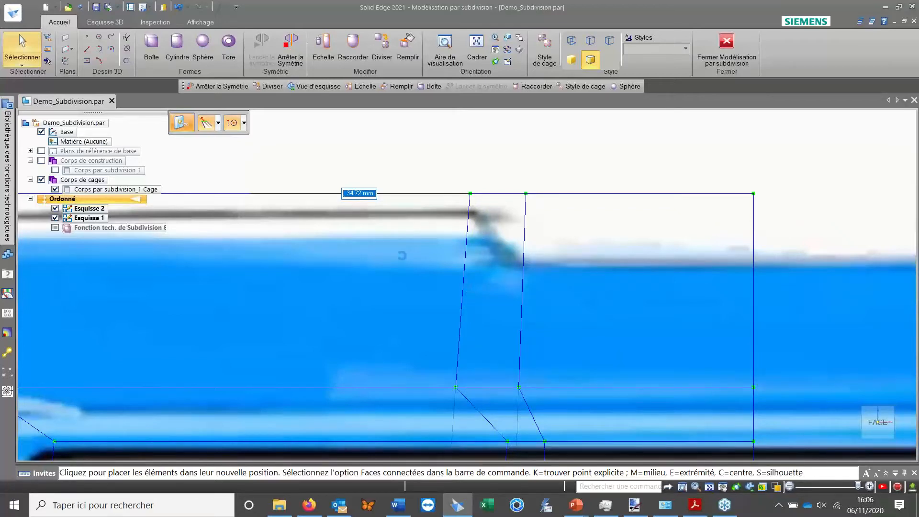
{"action": "left_click", "coordinate": [392, 264]}
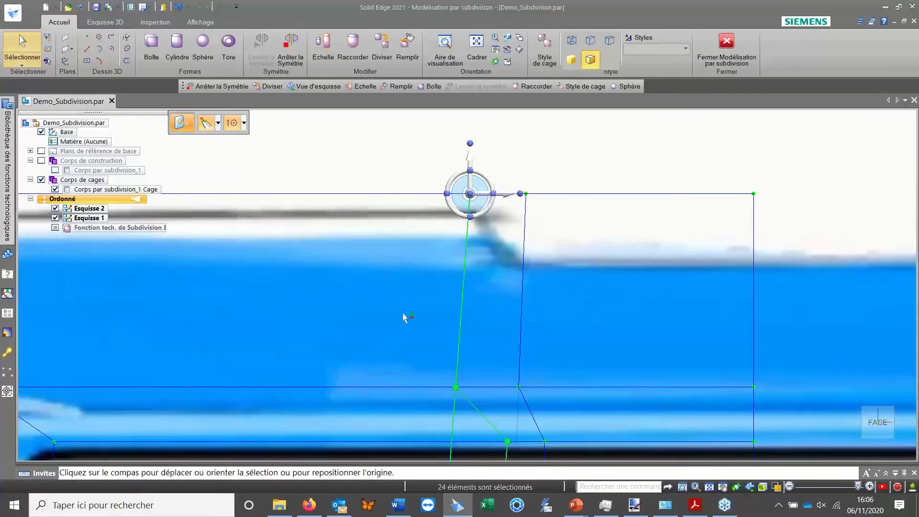
Clear the loop selection and show the subdivision body again.
{"action": "scroll", "coordinate": [403, 306], "scroll_direction": "down", "scroll_amount": 10}
{"action": "middle_click_drag", "start_coordinate": [476, 269], "coordinate": [456, 331]}
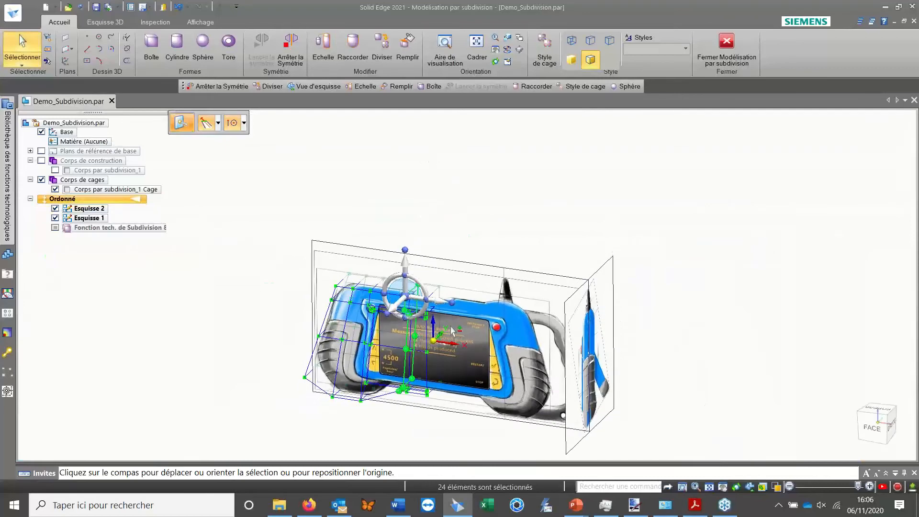
{"action": "key", "text": "Escape"}
{"action": "scroll", "coordinate": [431, 346], "scroll_direction": "up", "scroll_amount": 2}
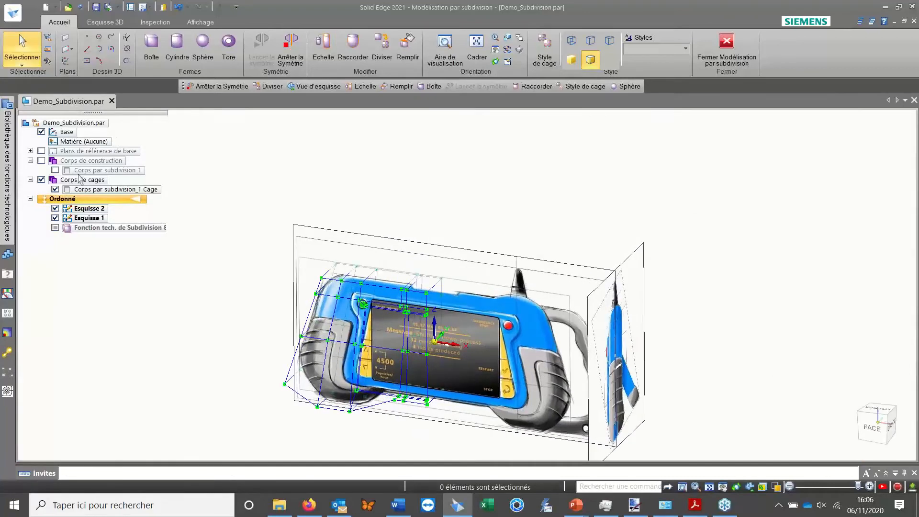
{"action": "left_click", "coordinate": [55, 170]}
Lower the top cage face beside the symmetry plane by about 12.4 mm to form the notch in the housing's top edge.
{"action": "middle_click_drag", "start_coordinate": [450, 284], "coordinate": [480, 257]}
{"action": "scroll", "coordinate": [480, 257], "scroll_direction": "up", "scroll_amount": 6}
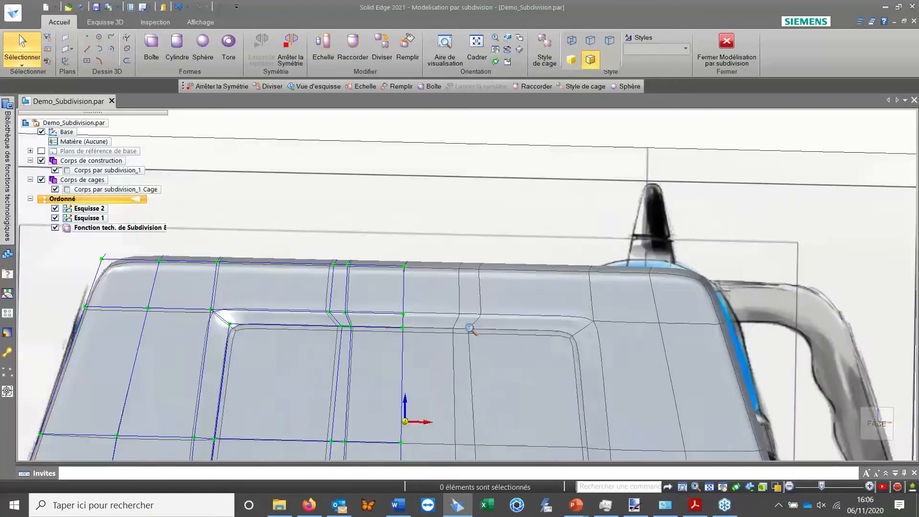
{"action": "scroll", "coordinate": [372, 271], "scroll_direction": "up", "scroll_amount": 3}
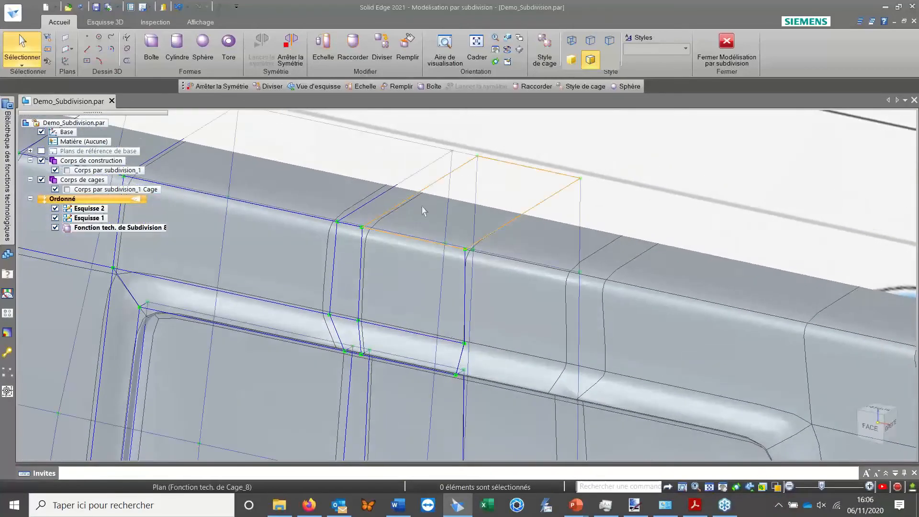
{"action": "left_click", "coordinate": [422, 205]}
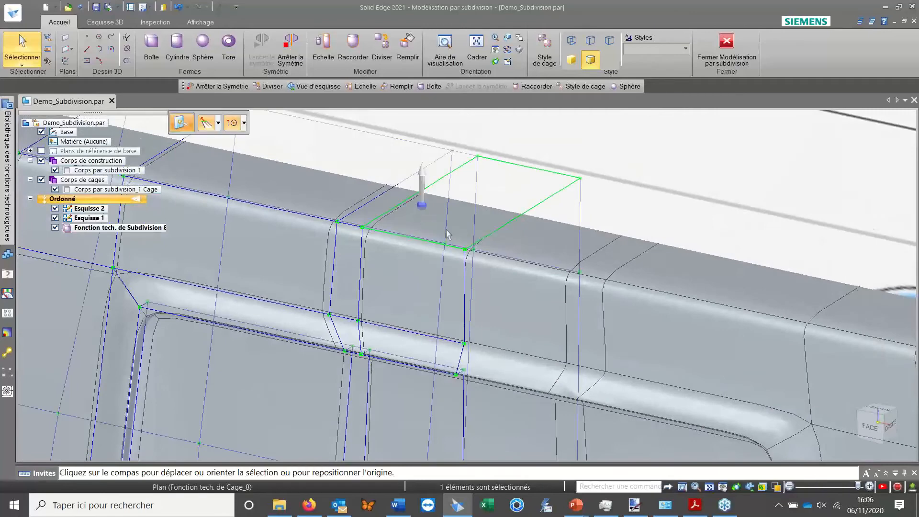
{"action": "left_click", "coordinate": [422, 181]}
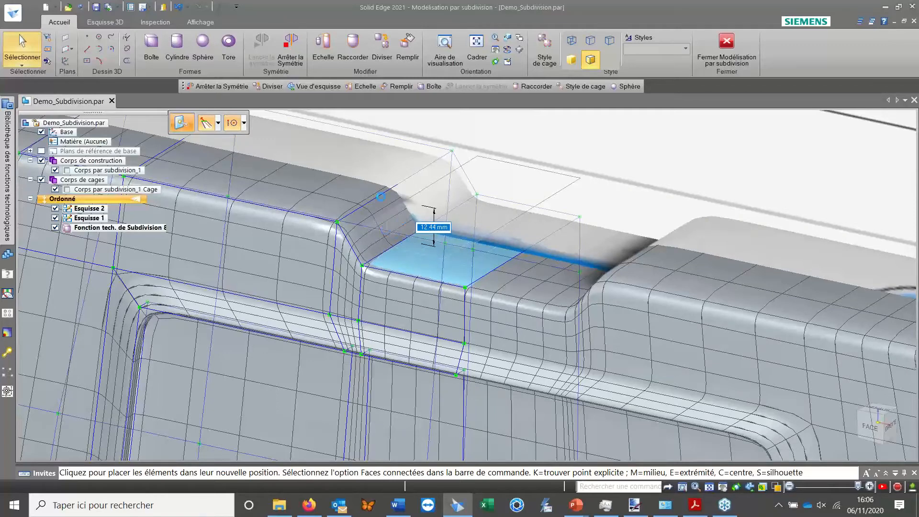
{"action": "left_click", "coordinate": [348, 224]}
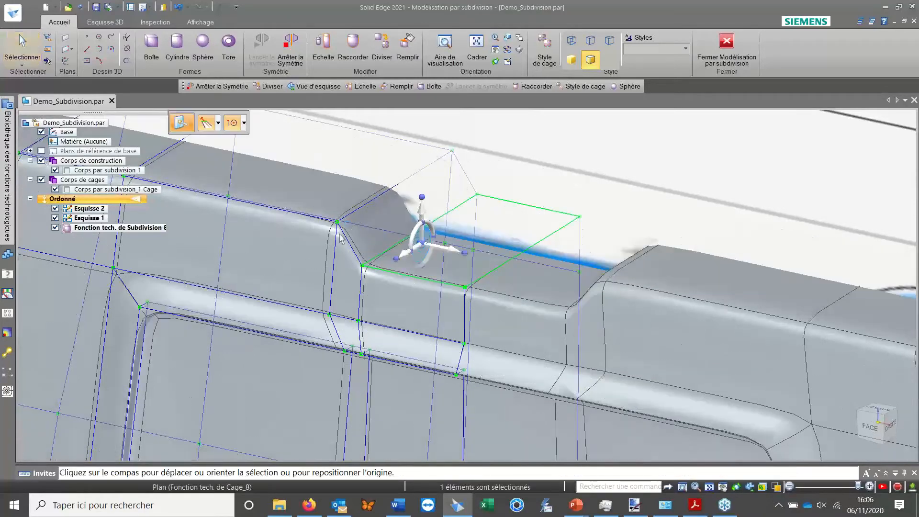
Examine the notch in the housing's top edge against the reference image, from the front and at an angle.
{"action": "scroll", "coordinate": [411, 289], "scroll_direction": "down", "scroll_amount": 6}
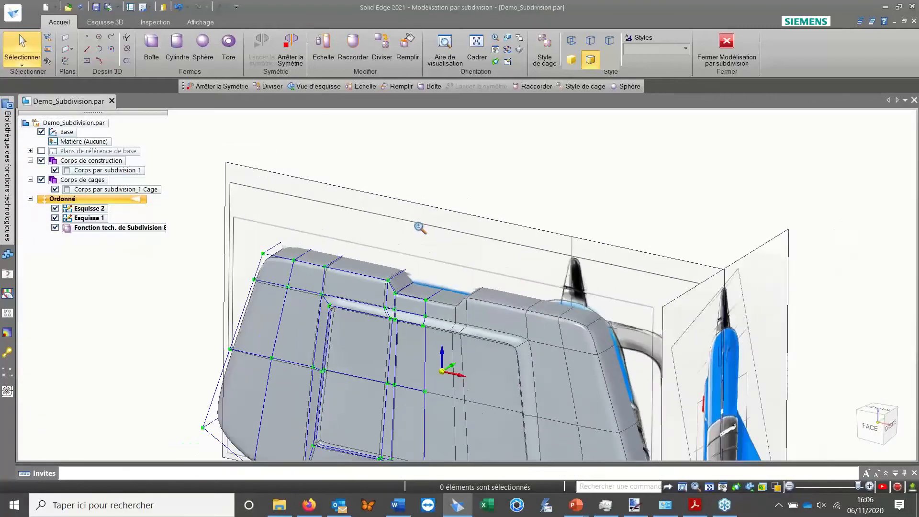
{"action": "middle_click_drag", "start_coordinate": [420, 228], "coordinate": [433, 214]}
{"action": "middle_click_drag", "start_coordinate": [443, 253], "coordinate": [489, 263], "text": "shift"}
{"action": "scroll", "coordinate": [465, 209], "scroll_direction": "up", "scroll_amount": 3}
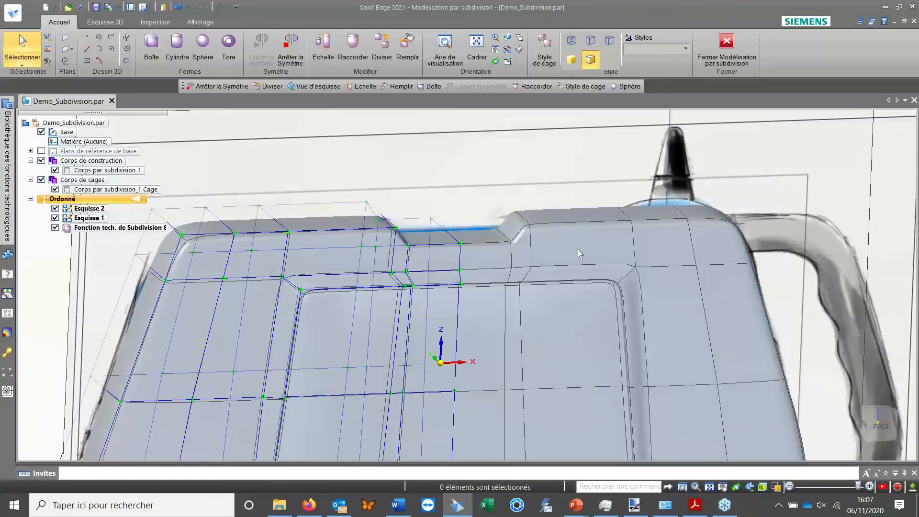
{"action": "scroll", "coordinate": [699, 291], "scroll_direction": "down", "scroll_amount": 3}
{"action": "middle_click_drag", "start_coordinate": [688, 299], "coordinate": [607, 222]}
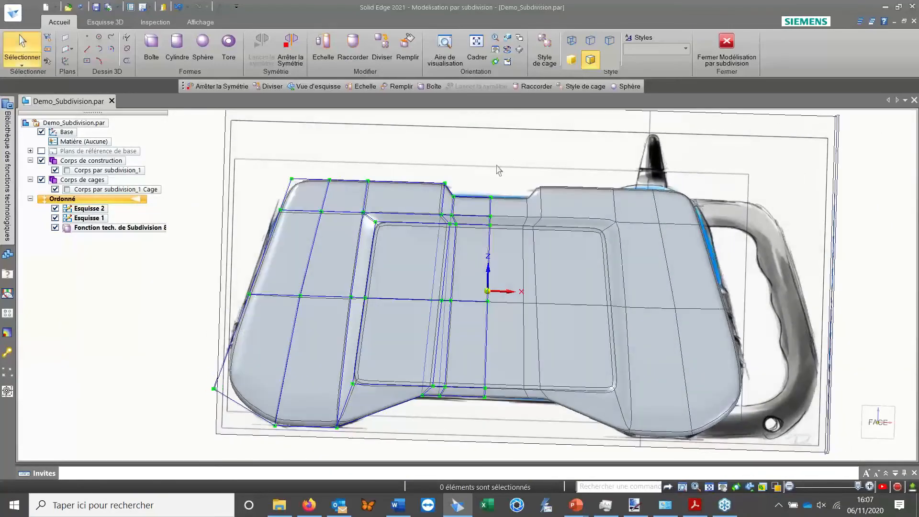
{"action": "middle_click_drag", "start_coordinate": [496, 166], "coordinate": [445, 166], "text": "shift"}
{"action": "mouse_move", "coordinate": [519, 239]}
{"action": "middle_mouse_down"}
{"action": "mouse_move", "coordinate": [538, 243]}
{"action": "mouse_move", "coordinate": [534, 255]}
{"action": "mouse_move", "coordinate": [520, 242]}
{"action": "middle_mouse_up"}
{"action": "key", "text": "Escape"}
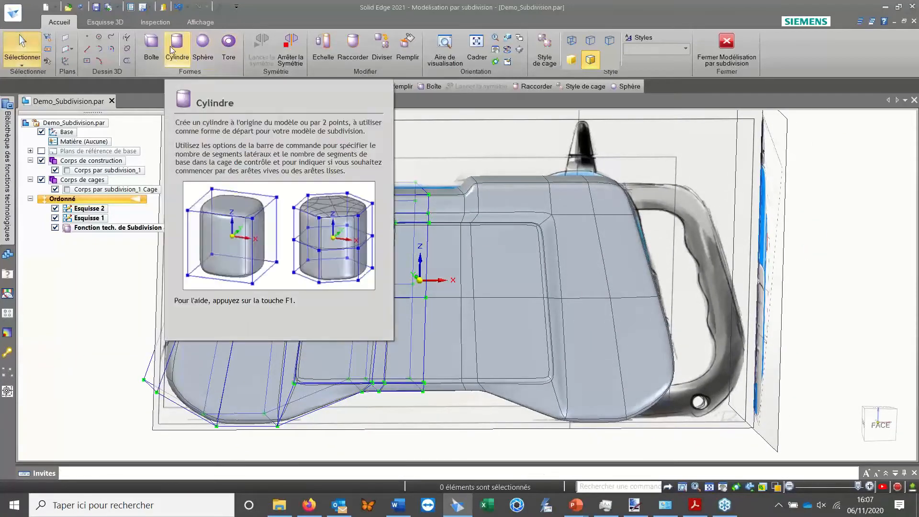
Stop the symmetry and create a 70 × 35 × 25 mm subdivision box at the origin with three segments along X.
{"action": "left_click", "coordinate": [279, 63]}
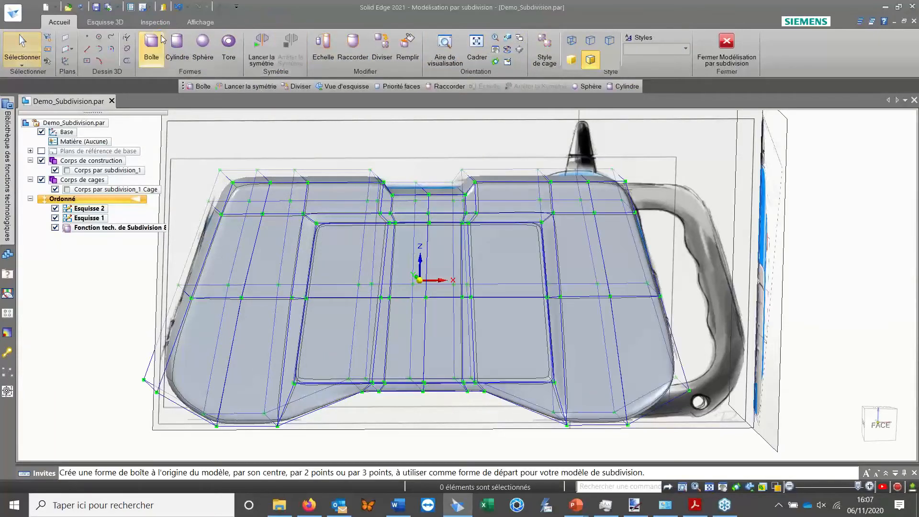
{"action": "left_click", "coordinate": [151, 48]}
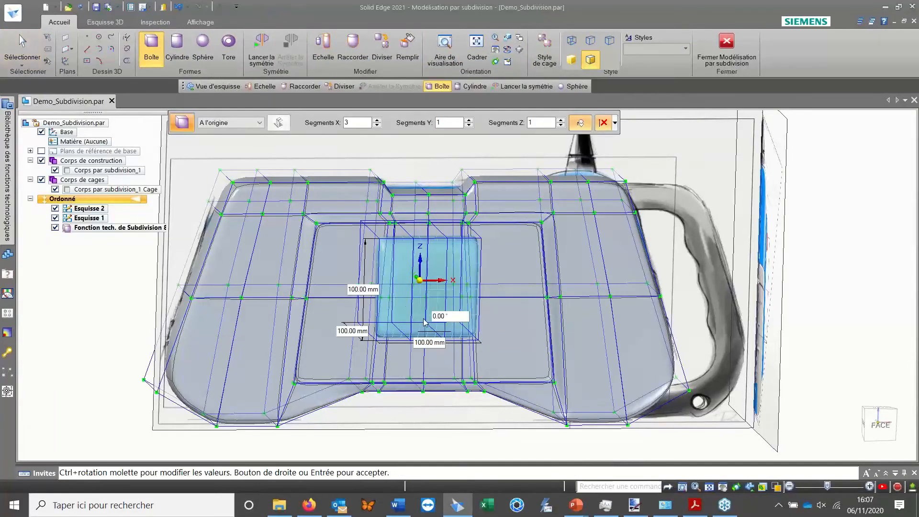
{"action": "left_click", "coordinate": [434, 343]}
{"action": "type", "text": "70"}
{"action": "key", "text": "Tab"}
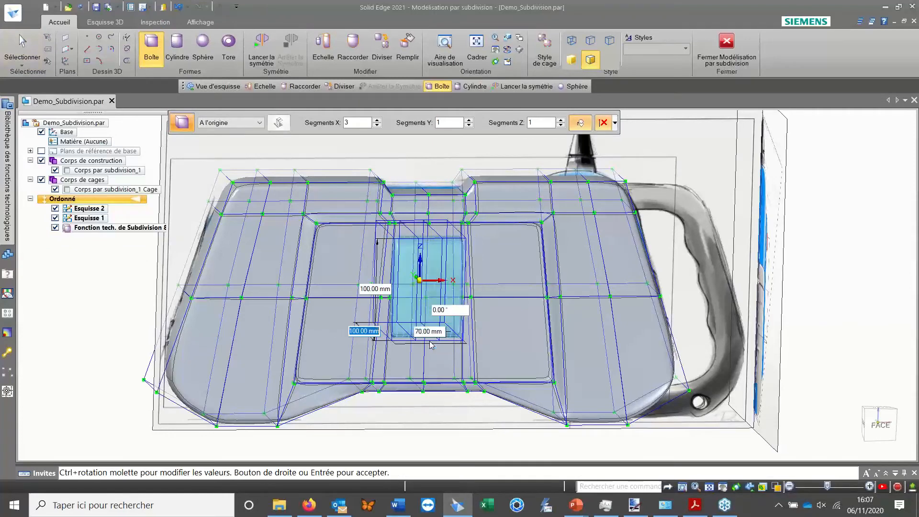
{"action": "type", "text": "35"}
{"action": "key", "text": "Tab"}
{"action": "type", "text": "25"}
{"action": "key", "text": "Tab"}
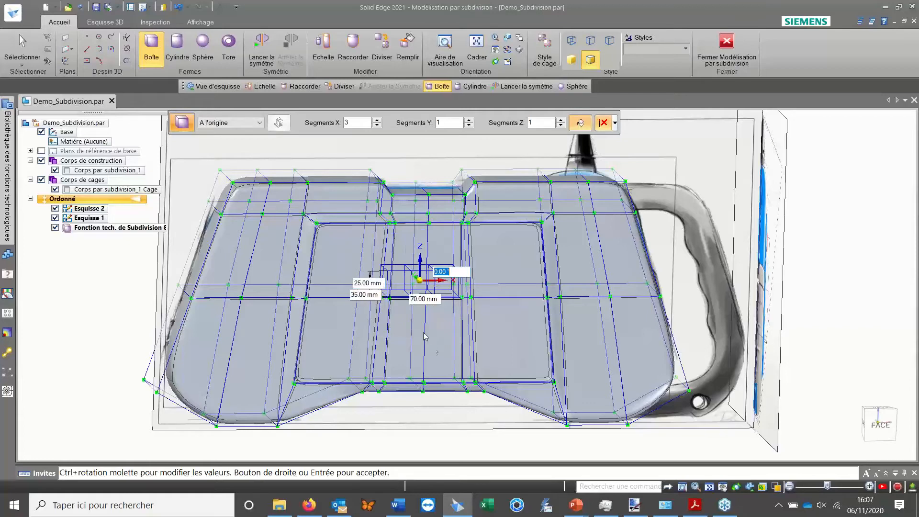
{"action": "scroll", "coordinate": [484, 297], "scroll_direction": "up", "scroll_amount": 2}
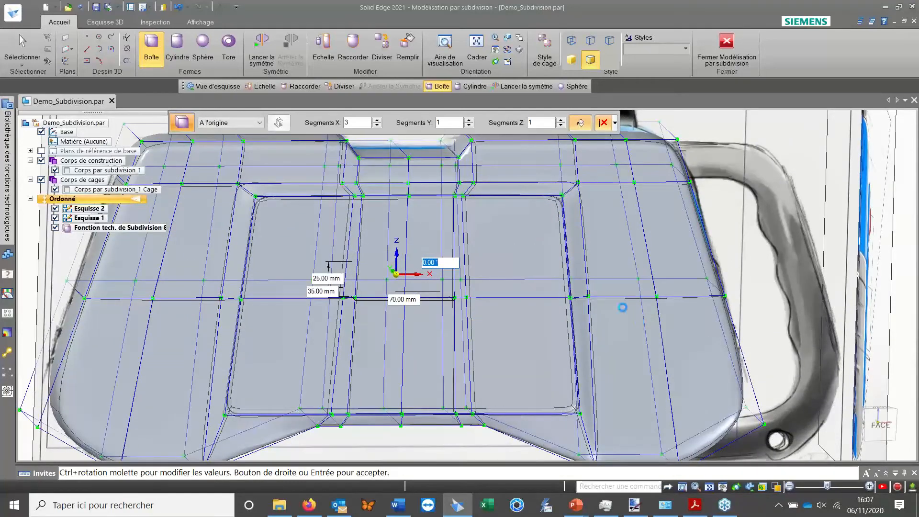
{"action": "key", "text": "Return"}
Move the new box about 219 mm onto the start of the handle's upper arm, overlapping the housing's upper corner.
{"action": "middle_click_drag", "start_coordinate": [606, 277], "coordinate": [433, 286], "text": "shift"}
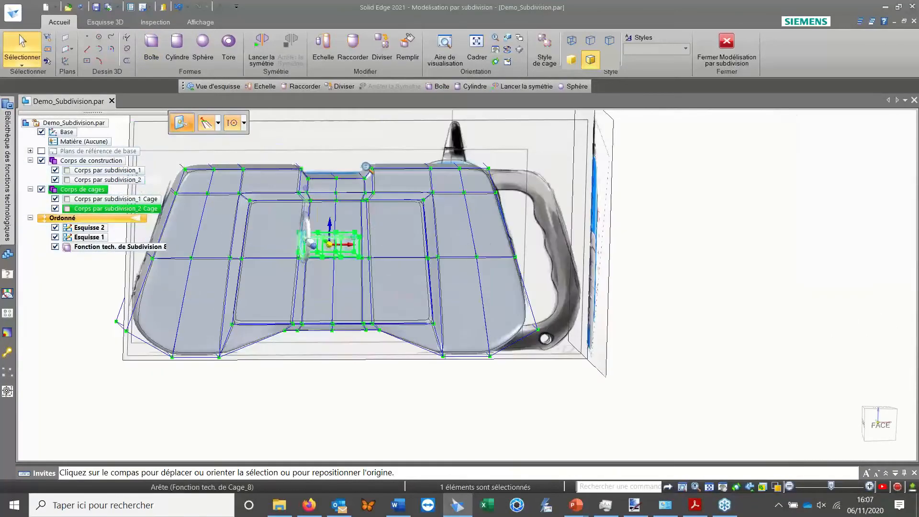
{"action": "scroll", "coordinate": [376, 265], "scroll_direction": "down", "scroll_amount": 3}
{"action": "scroll", "coordinate": [331, 229], "scroll_direction": "up", "scroll_amount": 2}
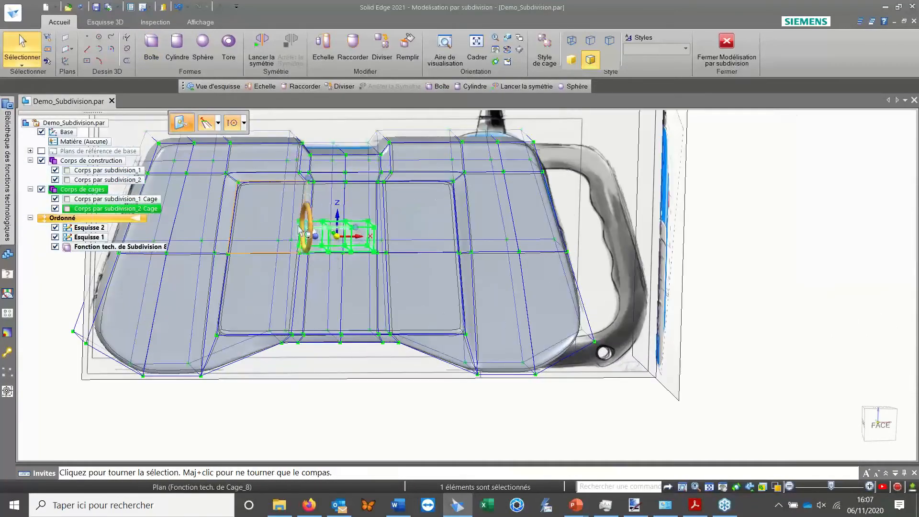
{"action": "scroll", "coordinate": [309, 223], "scroll_direction": "up", "scroll_amount": 2}
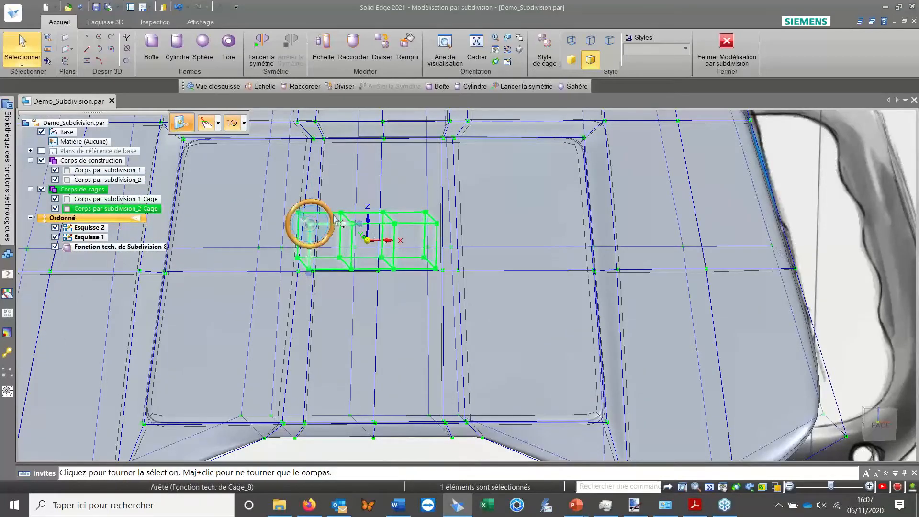
{"action": "left_click", "coordinate": [318, 216]}
{"action": "middle_click_drag", "start_coordinate": [632, 196], "coordinate": [307, 300], "text": "shift"}
{"action": "scroll", "coordinate": [456, 167], "scroll_direction": "down", "scroll_amount": 5}
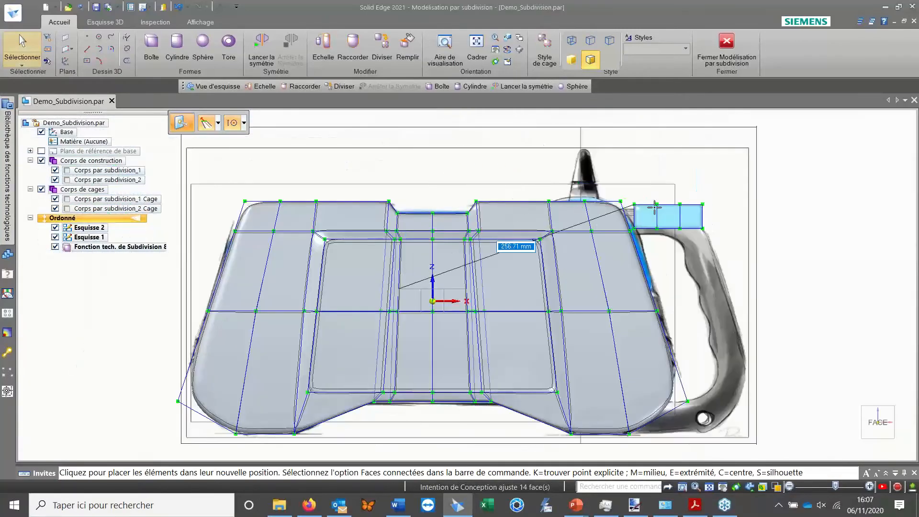
{"action": "scroll", "coordinate": [575, 268], "scroll_direction": "up", "scroll_amount": 8}
{"action": "middle_click_drag", "start_coordinate": [662, 210], "coordinate": [323, 254], "text": "shift"}
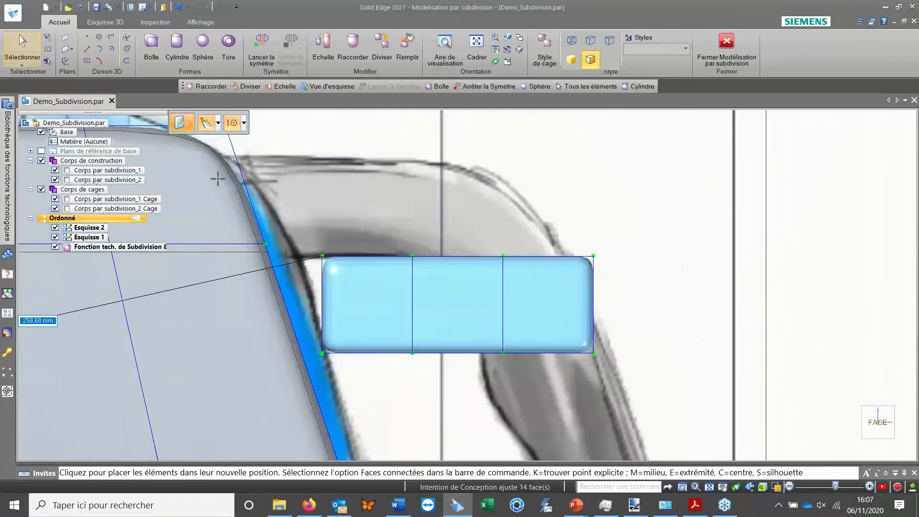
{"action": "middle_click_drag", "start_coordinate": [188, 176], "coordinate": [441, 194], "text": "shift"}
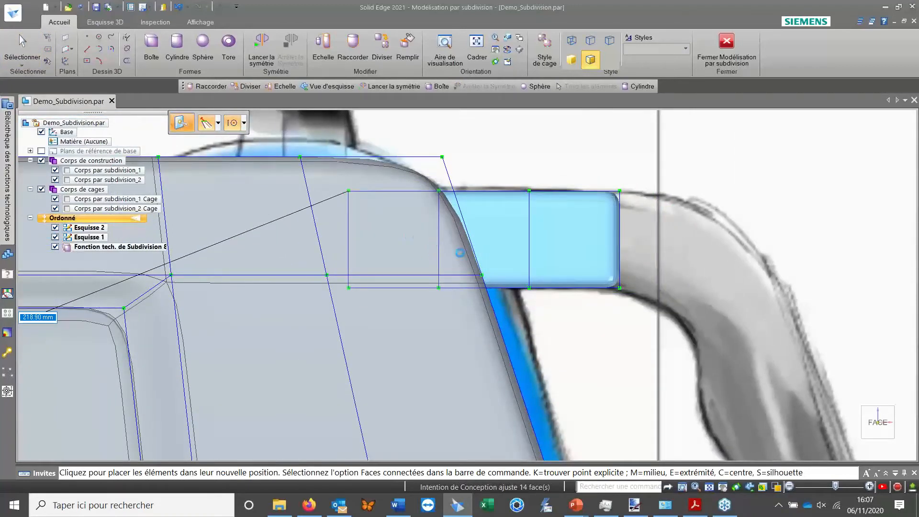
{"action": "scroll", "coordinate": [460, 253], "scroll_direction": "down", "scroll_amount": 2}
{"action": "left_click", "coordinate": [571, 241]}
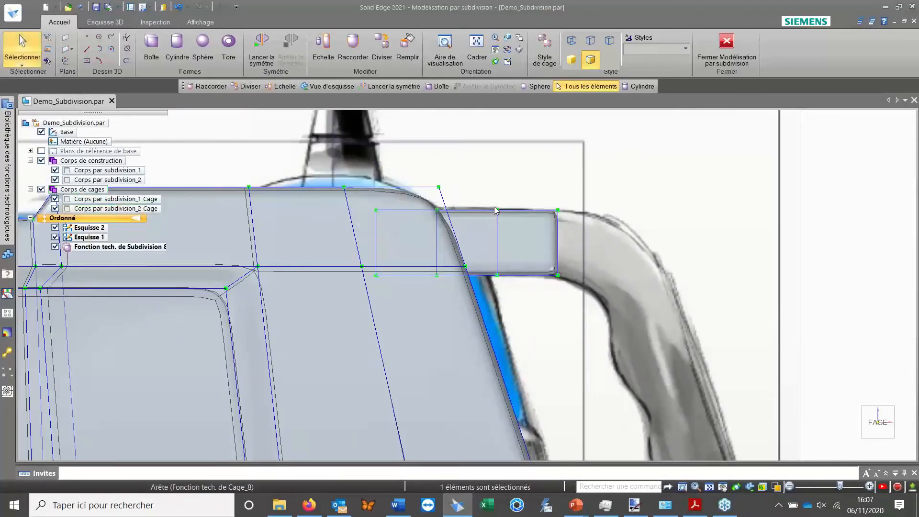
Select the box's outer end face and place the compass at the centre of the handle's upper bend.
{"action": "left_click_drag", "start_coordinate": [530, 175], "coordinate": [595, 319]}
{"action": "middle_click_drag", "start_coordinate": [614, 274], "coordinate": [485, 229], "text": "shift"}
{"action": "scroll", "coordinate": [487, 233], "scroll_direction": "down", "scroll_amount": 2}
{"action": "scroll", "coordinate": [451, 143], "scroll_direction": "up", "scroll_amount": 2}
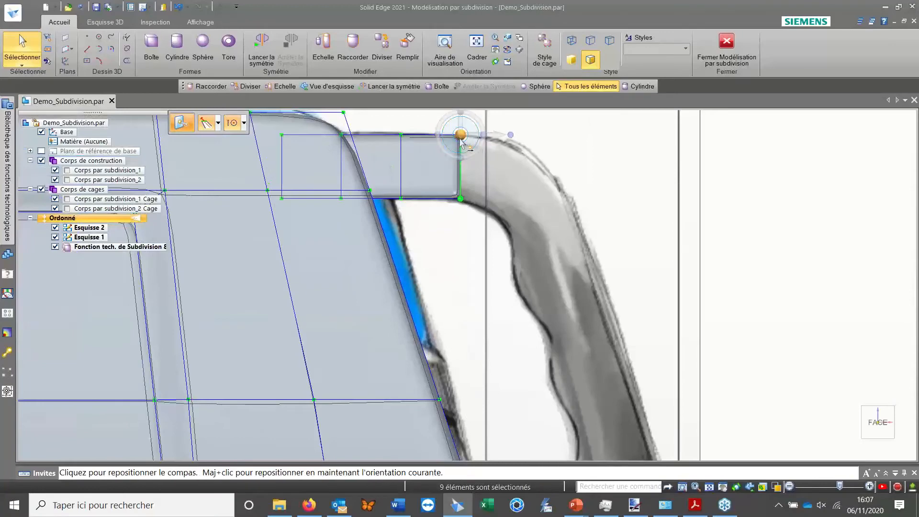
{"action": "left_click", "coordinate": [461, 135]}
{"action": "scroll", "coordinate": [467, 255], "scroll_direction": "down", "scroll_amount": 3}
{"action": "scroll", "coordinate": [461, 246], "scroll_direction": "up", "scroll_amount": 2}
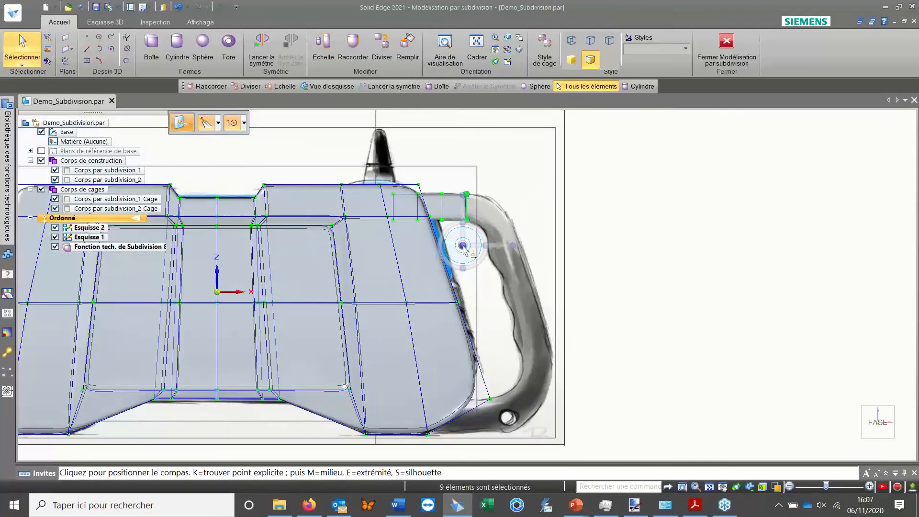
{"action": "left_click", "coordinate": [464, 248]}
{"action": "scroll", "coordinate": [485, 246], "scroll_direction": "up", "scroll_amount": 2}
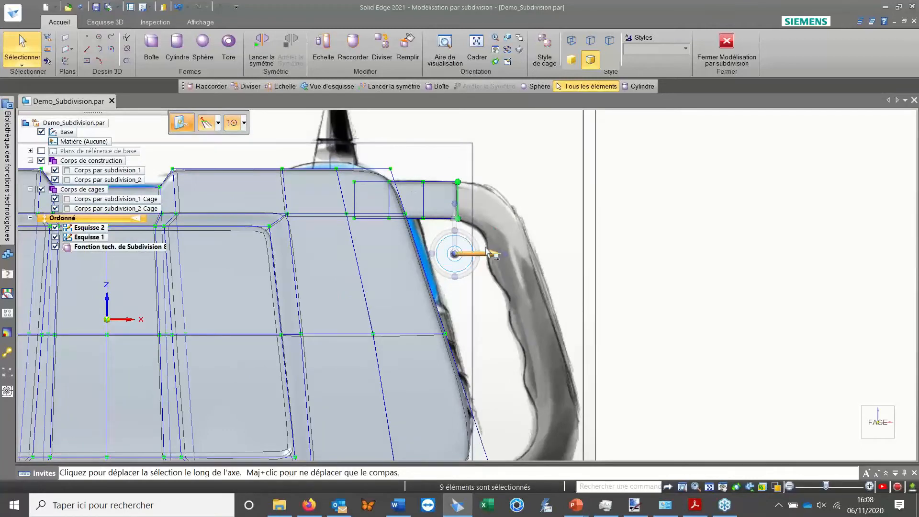
Stretch the end face around the compass by about 63° with five segments to form the handle's upper bend.
{"action": "left_click", "coordinate": [217, 124]}
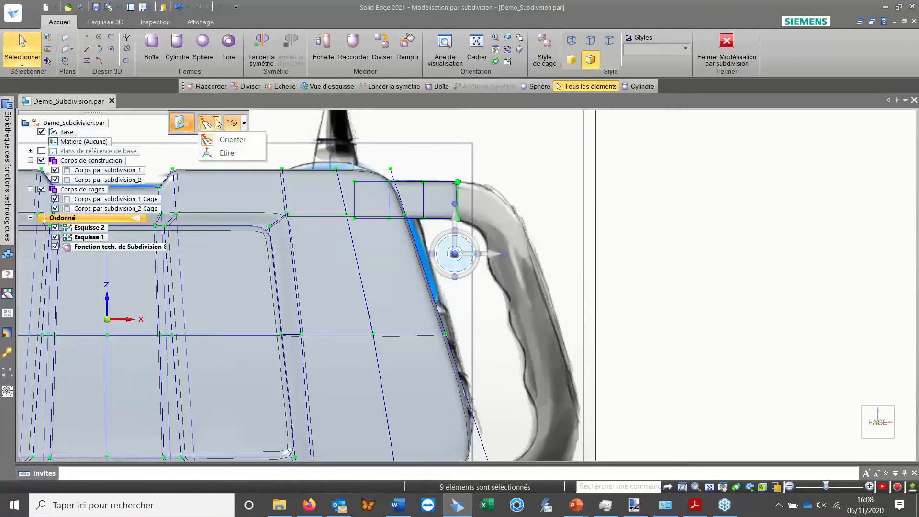
{"action": "left_click", "coordinate": [224, 153]}
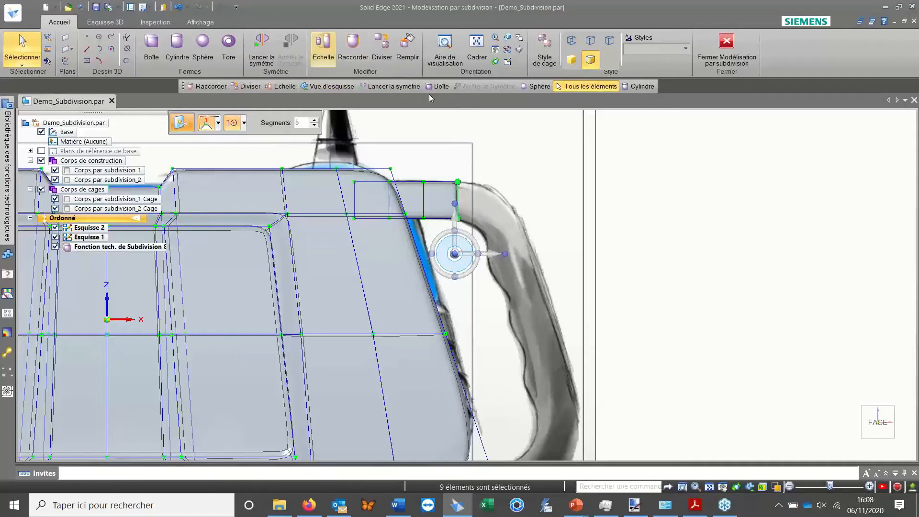
{"action": "left_click", "coordinate": [465, 234]}
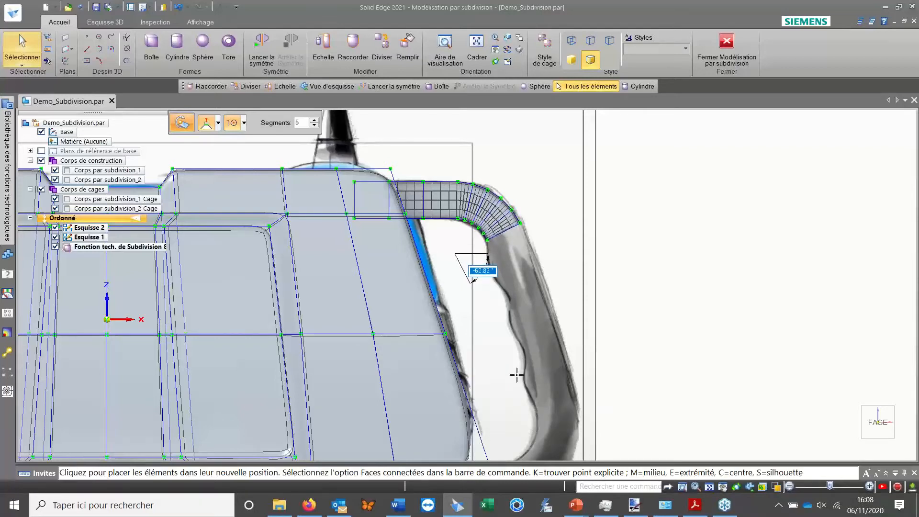
{"action": "left_click", "coordinate": [517, 374]}
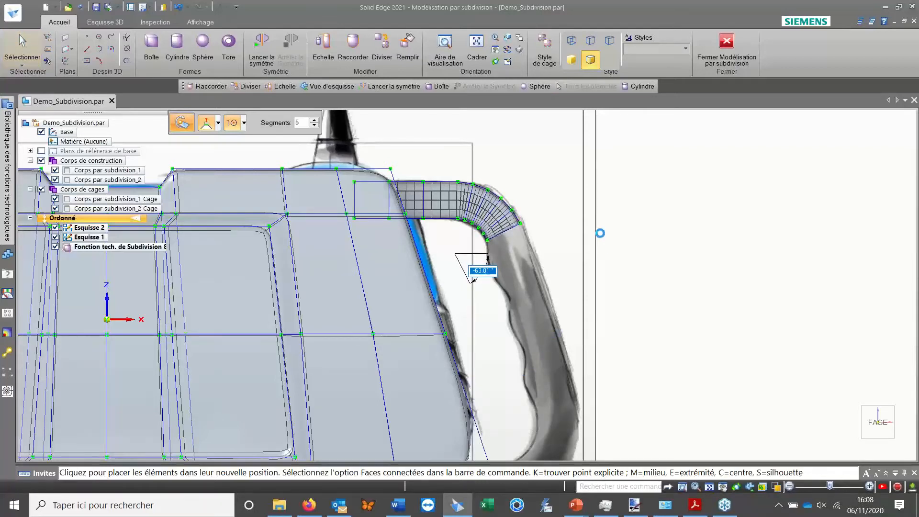
{"action": "left_click", "coordinate": [472, 281]}
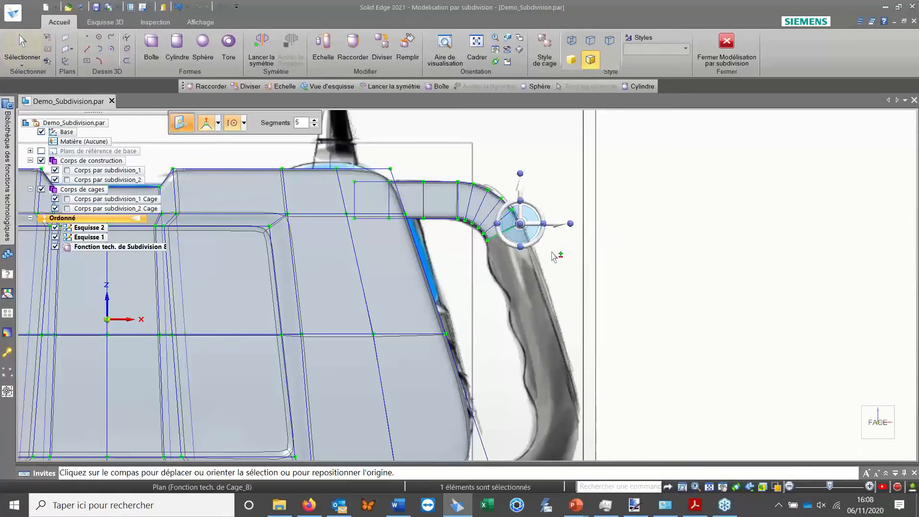
Align the view squarely with the handle's front face, with the end edge of the bend horizontal.
{"action": "scroll", "coordinate": [551, 268], "scroll_direction": "up", "scroll_amount": 5}
{"action": "mouse_move", "coordinate": [551, 268]}
{"action": "middle_mouse_down"}
{"action": "mouse_move", "coordinate": [537, 278]}
{"action": "mouse_move", "coordinate": [545, 291]}
{"action": "middle_mouse_up"}
{"action": "mouse_move", "coordinate": [487, 281]}
{"action": "middle_mouse_down"}
{"action": "mouse_move", "coordinate": [513, 278]}
{"action": "mouse_move", "coordinate": [498, 268]}
{"action": "middle_mouse_up"}
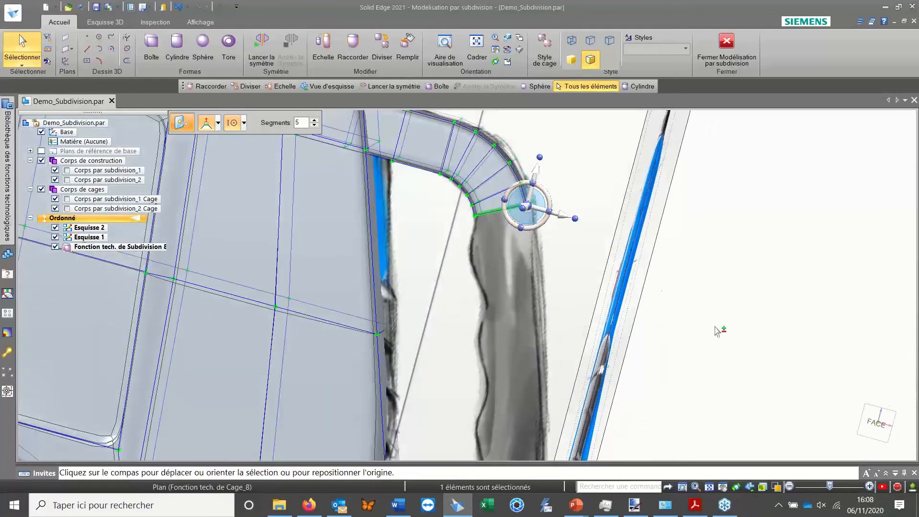
{"action": "right_click", "coordinate": [499, 261]}
{"action": "left_click", "coordinate": [550, 254]}
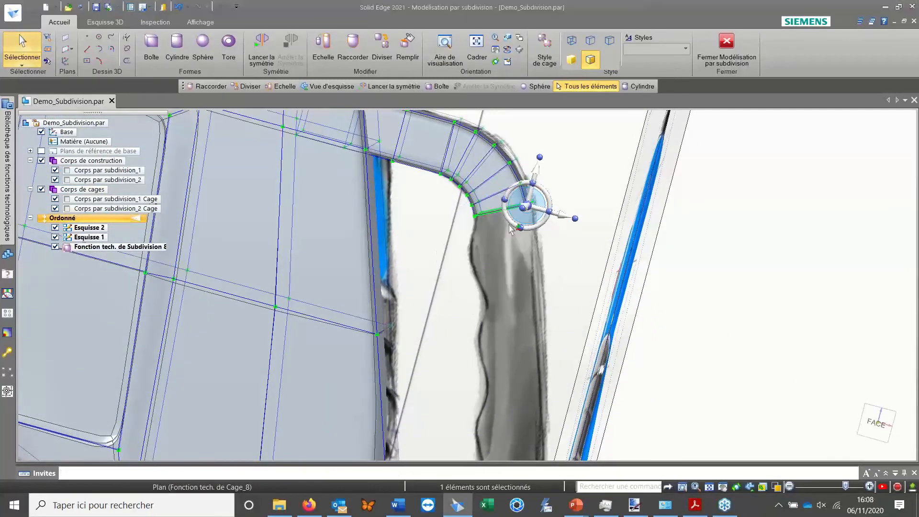
{"action": "scroll", "coordinate": [520, 281], "scroll_direction": "up", "scroll_amount": 4}
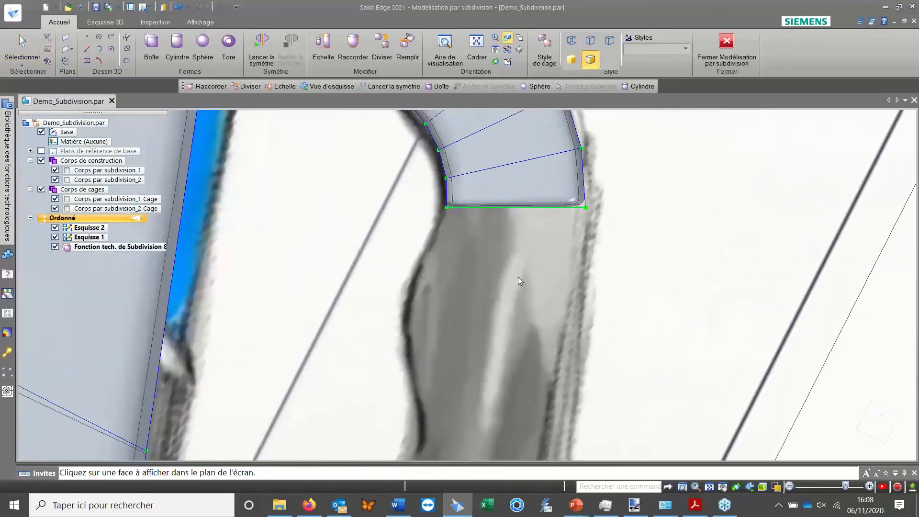
{"action": "left_click", "coordinate": [468, 208]}
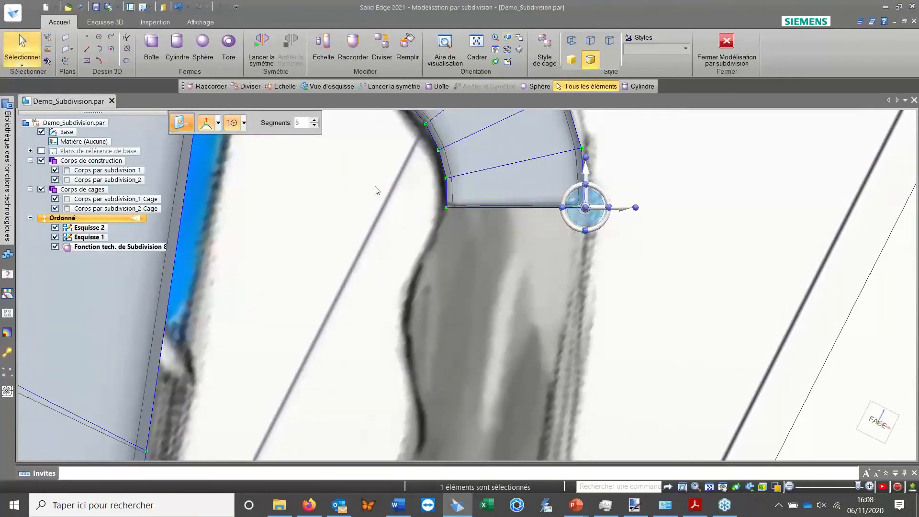
Extend the bend's end face straight down the grip by about 123 mm with seven segments.
{"action": "key", "text": "Escape"}
{"action": "left_click", "coordinate": [479, 207]}
{"action": "middle_click_drag", "start_coordinate": [546, 287], "coordinate": [390, 163]}
{"action": "scroll", "coordinate": [514, 145], "scroll_direction": "down", "scroll_amount": 5}
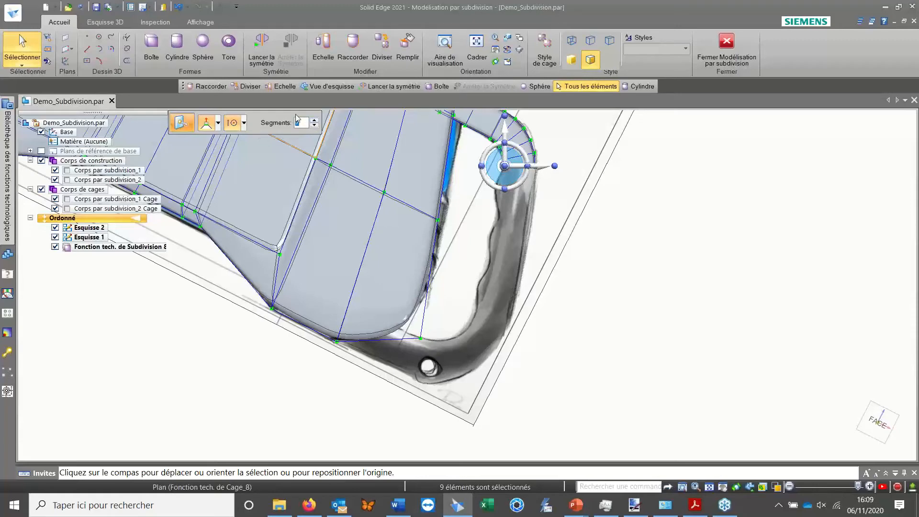
{"action": "scroll", "coordinate": [498, 203], "scroll_direction": "up", "scroll_amount": 3}
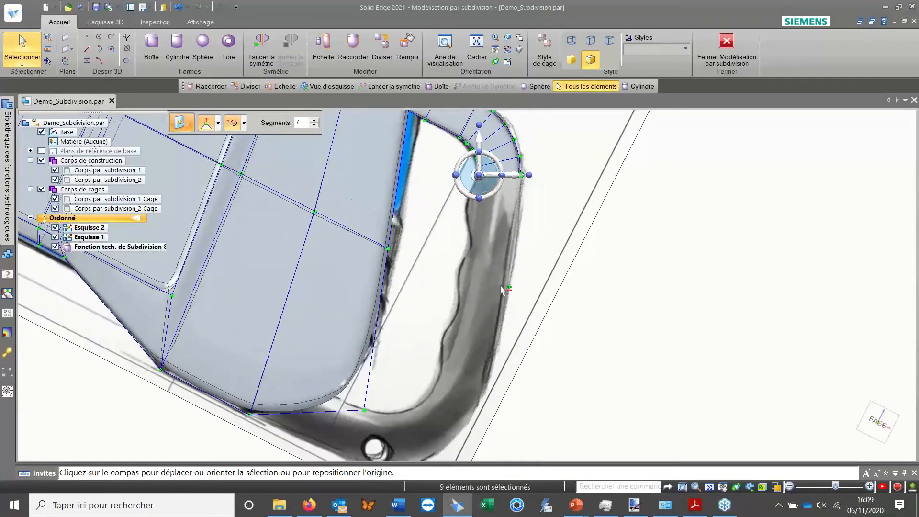
{"action": "left_click", "coordinate": [478, 149]}
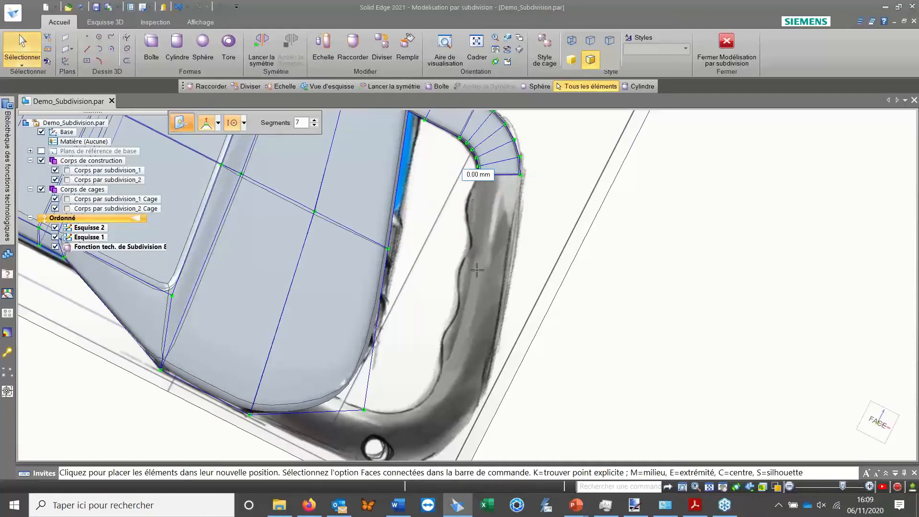
{"action": "left_click", "coordinate": [477, 428]}
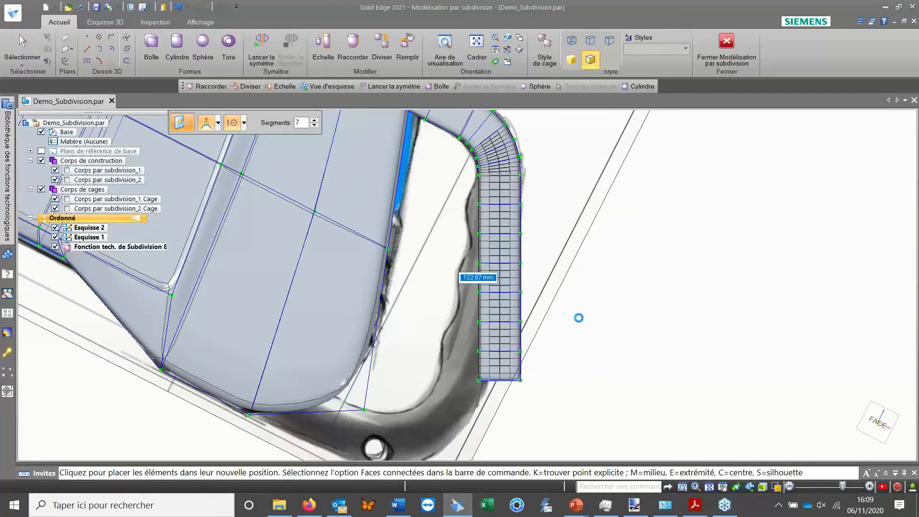
{"action": "left_click", "coordinate": [539, 245]}
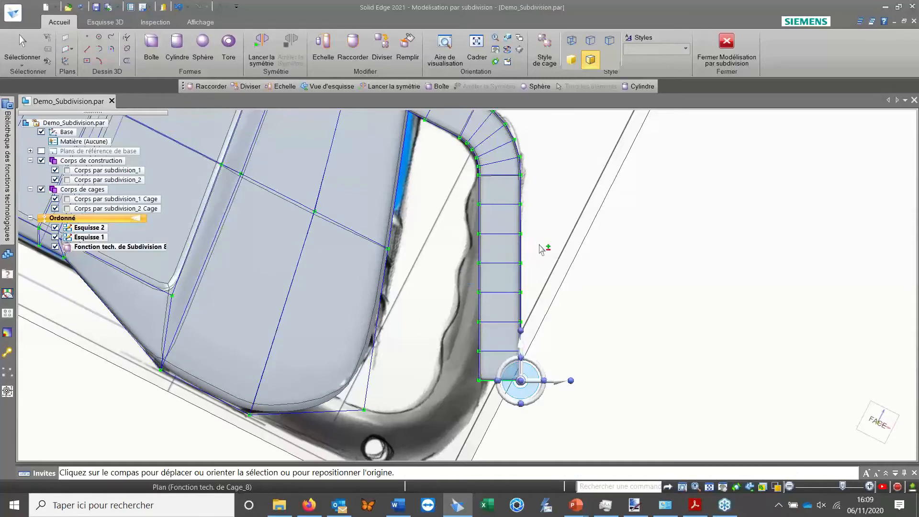
Set the compass mode back to Orienter and select the cage of the straight grip below its first segment's upper edge.
{"action": "middle_click_drag", "start_coordinate": [564, 243], "coordinate": [525, 241], "text": "shift"}
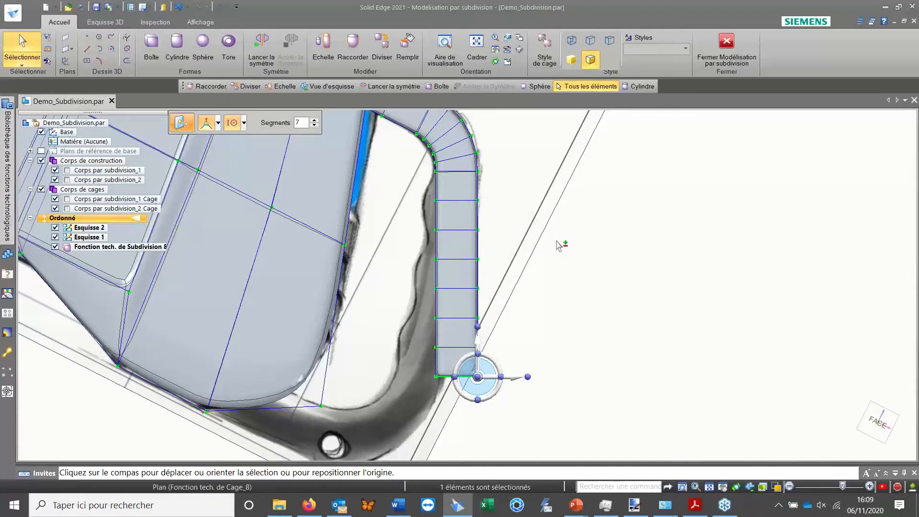
{"action": "left_click", "coordinate": [206, 124]}
{"action": "left_click", "coordinate": [222, 139]}
{"action": "left_click_drag", "start_coordinate": [410, 183], "coordinate": [585, 420]}
Place the compass at the upper bend's centre and rotate the selected grip section about 12° toward the housing.
{"action": "middle_click_drag", "start_coordinate": [489, 312], "coordinate": [560, 357], "text": "shift"}
{"action": "left_click", "coordinate": [550, 422]}
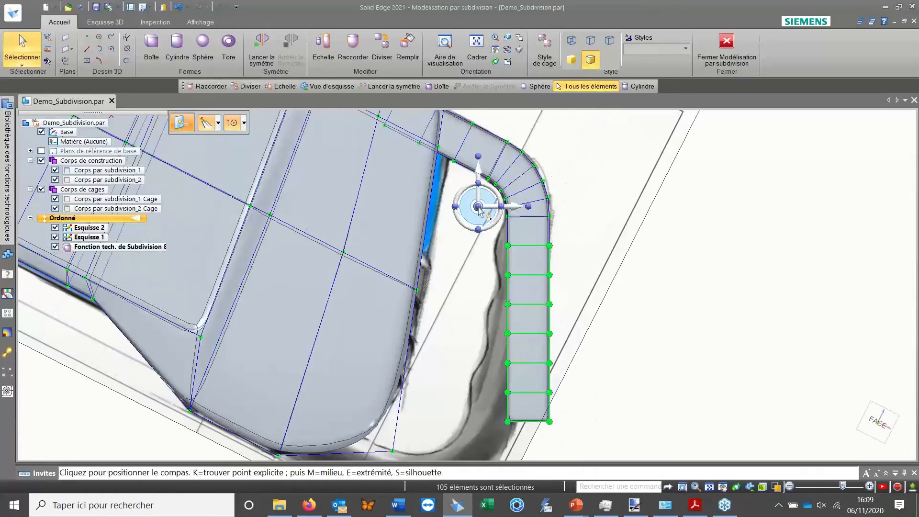
{"action": "scroll", "coordinate": [482, 210], "scroll_direction": "down", "scroll_amount": 2}
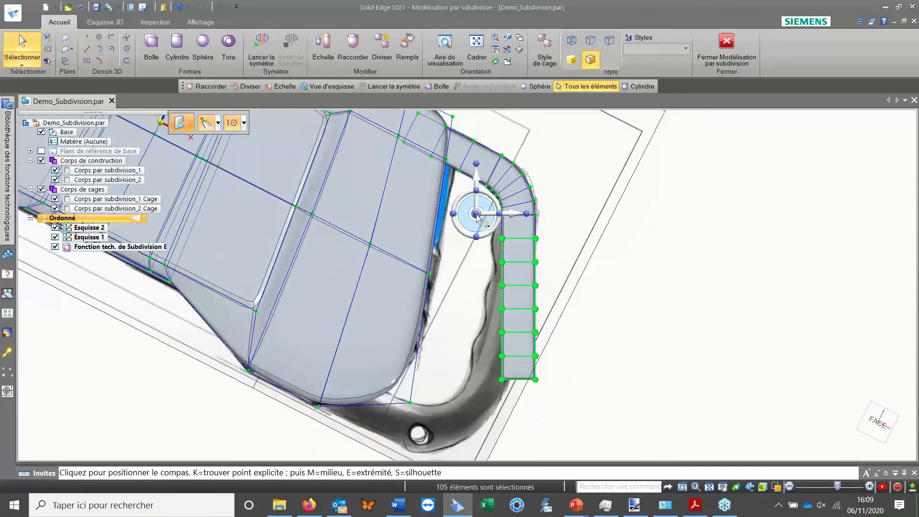
{"action": "left_click", "coordinate": [477, 215]}
{"action": "scroll", "coordinate": [479, 218], "scroll_direction": "up", "scroll_amount": 3}
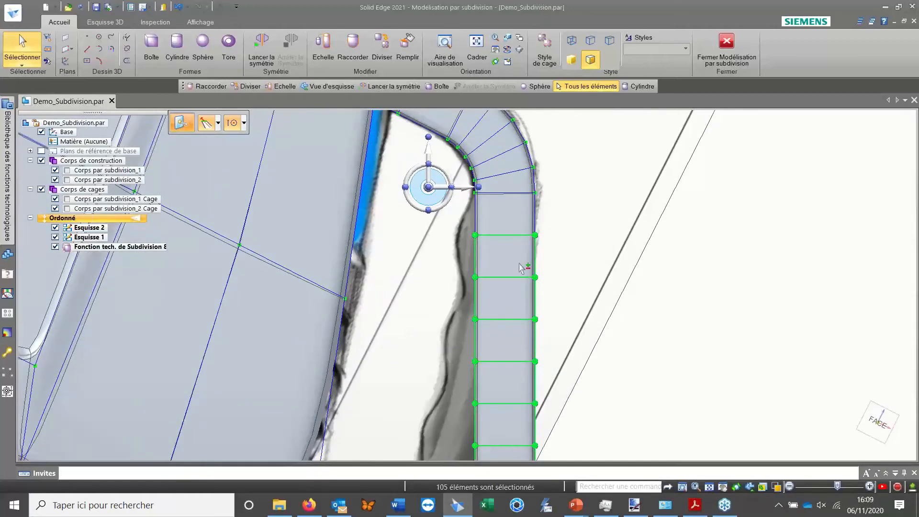
{"action": "scroll", "coordinate": [481, 223], "scroll_direction": "down", "scroll_amount": 2}
{"action": "left_click", "coordinate": [483, 223]}
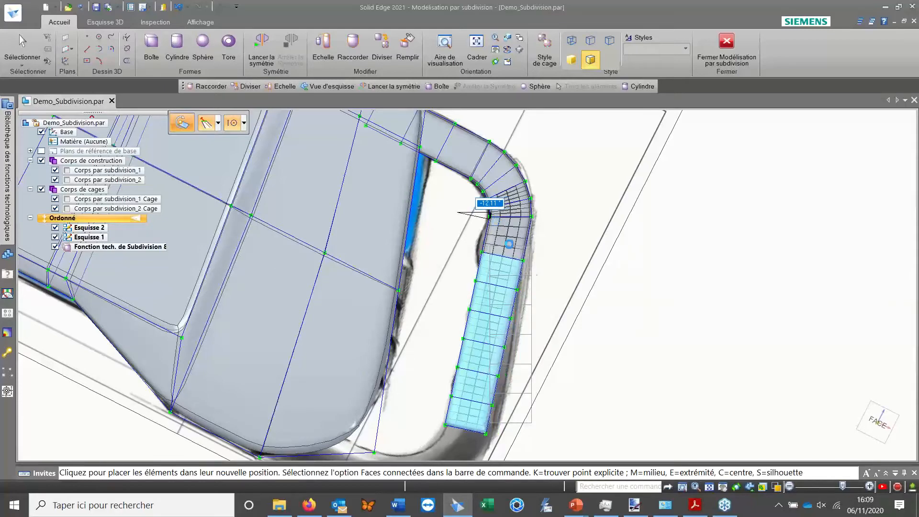
{"action": "left_click", "coordinate": [533, 317]}
Clear the grip selection and select only the handle's lower end face.
{"action": "middle_click_drag", "start_coordinate": [532, 316], "coordinate": [544, 257], "text": "shift"}
{"action": "middle_click_drag", "start_coordinate": [495, 281], "coordinate": [501, 306]}
{"action": "scroll", "coordinate": [501, 311], "scroll_direction": "down", "scroll_amount": 2}
{"action": "scroll", "coordinate": [501, 304], "scroll_direction": "up", "scroll_amount": 4}
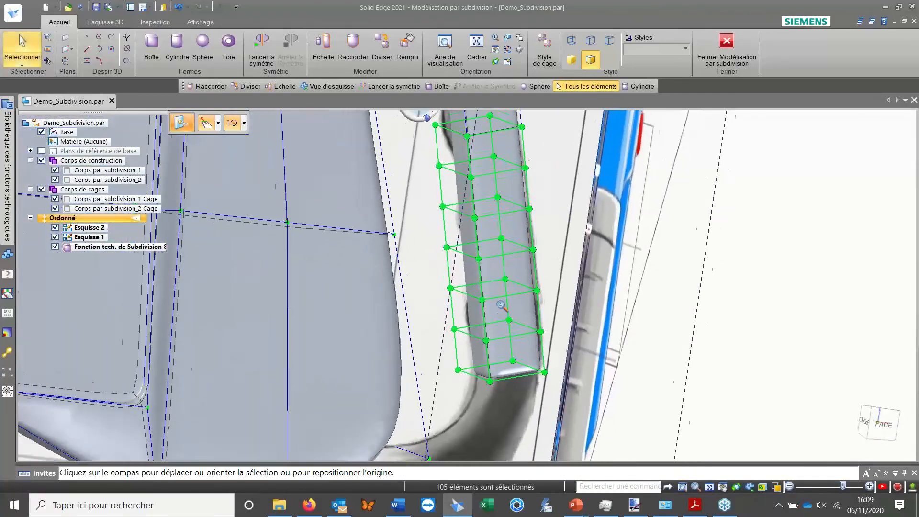
{"action": "scroll", "coordinate": [501, 305], "scroll_direction": "down", "scroll_amount": 2}
{"action": "middle_click_drag", "start_coordinate": [492, 274], "coordinate": [473, 277]}
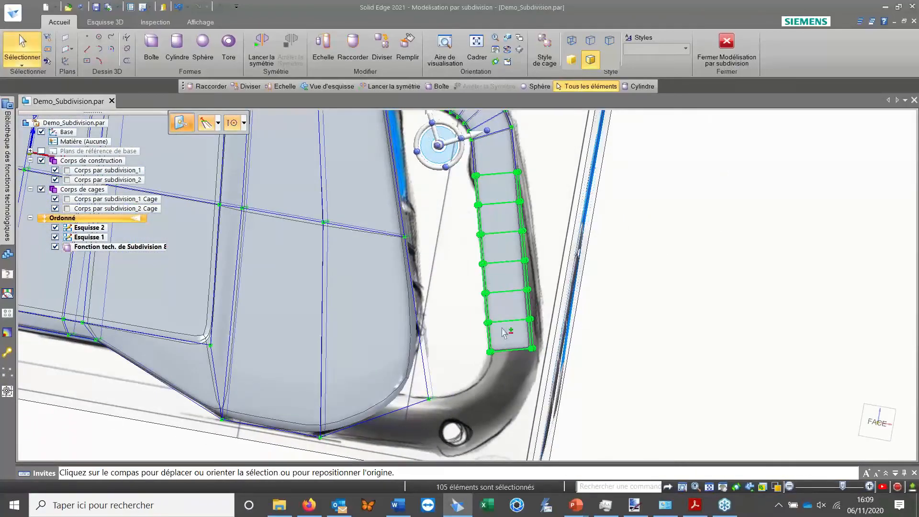
{"action": "key", "text": "Escape"}
{"action": "left_click", "coordinate": [512, 351]}
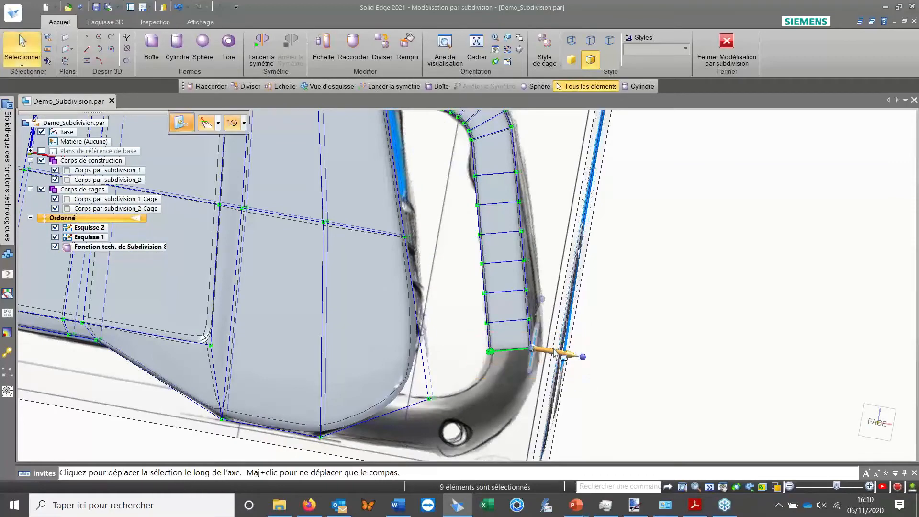
Reposition and orient the compass at the lower bend's centre of curvature inside the handle opening, keeping the handle's lower end face selected.
{"action": "left_click", "coordinate": [533, 350]}
{"action": "left_click", "coordinate": [504, 344]}
{"action": "mouse_move", "coordinate": [515, 343]}
{"action": "middle_mouse_down"}
{"action": "mouse_move", "coordinate": [501, 341]}
{"action": "mouse_move", "coordinate": [536, 351]}
{"action": "mouse_move", "coordinate": [512, 353]}
{"action": "middle_mouse_up"}
{"action": "scroll", "coordinate": [506, 341], "scroll_direction": "up", "scroll_amount": 2}
{"action": "scroll", "coordinate": [500, 362], "scroll_direction": "down", "scroll_amount": 2}
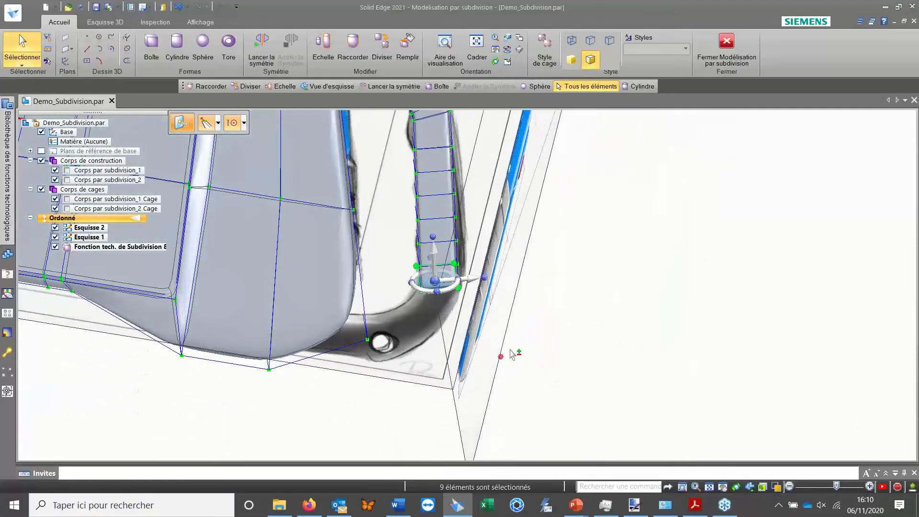
{"action": "left_click", "coordinate": [434, 281]}
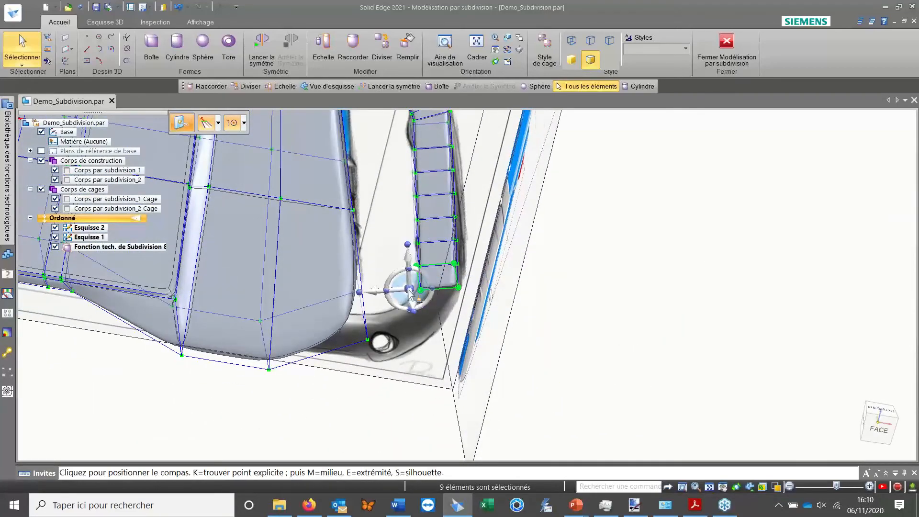
{"action": "key", "text": "ctrl+f"}
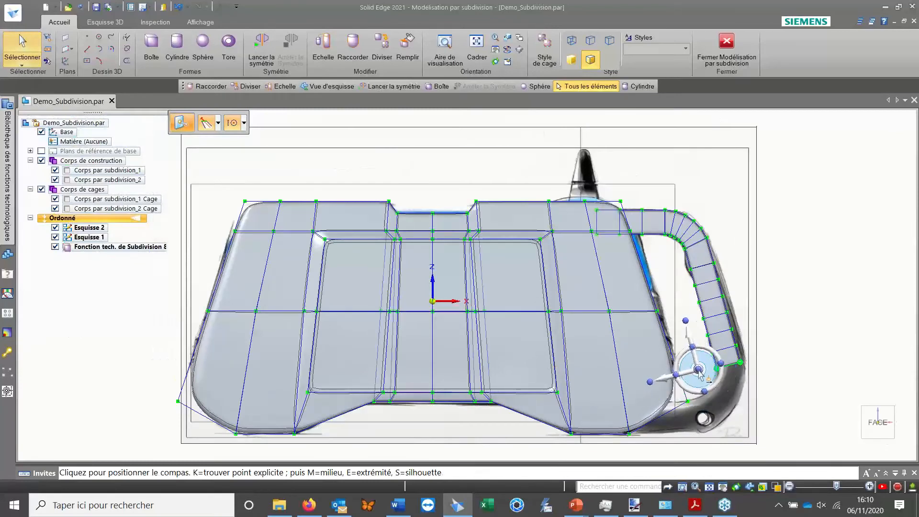
{"action": "left_click", "coordinate": [692, 375]}
{"action": "middle_click_drag", "start_coordinate": [757, 397], "coordinate": [481, 255], "text": "shift"}
Set the compass mode to Etirer with five segments and sweep the lower end face about 107° around the bend toward the housing.
{"action": "left_click", "coordinate": [218, 122]}
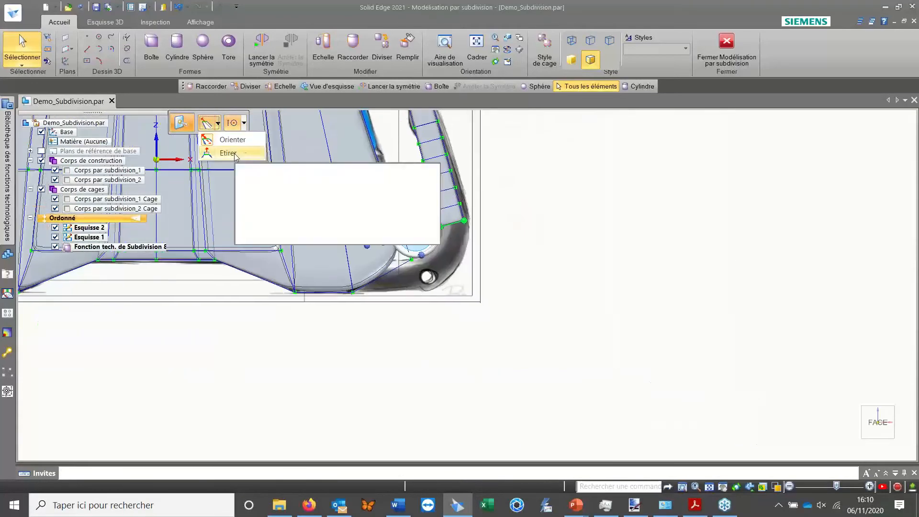
{"action": "left_click", "coordinate": [228, 153]}
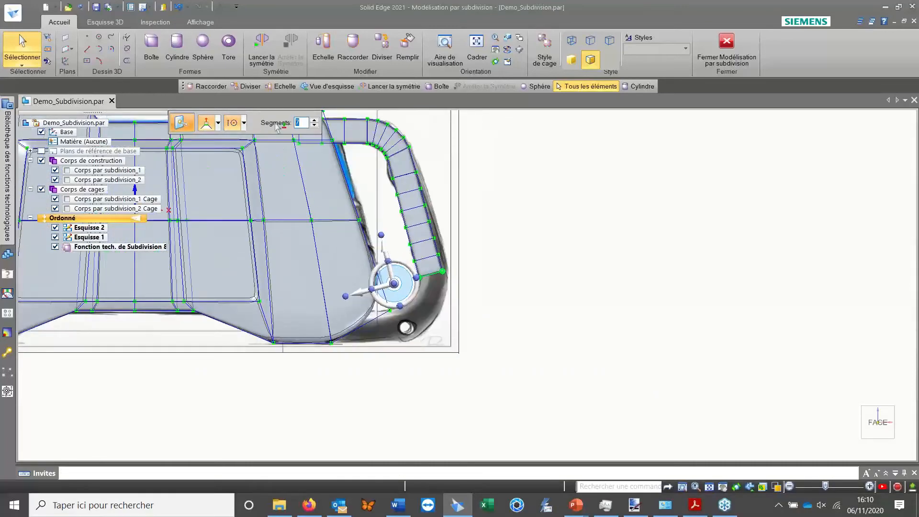
{"action": "type", "text": "5"}
{"action": "scroll", "coordinate": [446, 304], "scroll_direction": "up", "scroll_amount": 1}
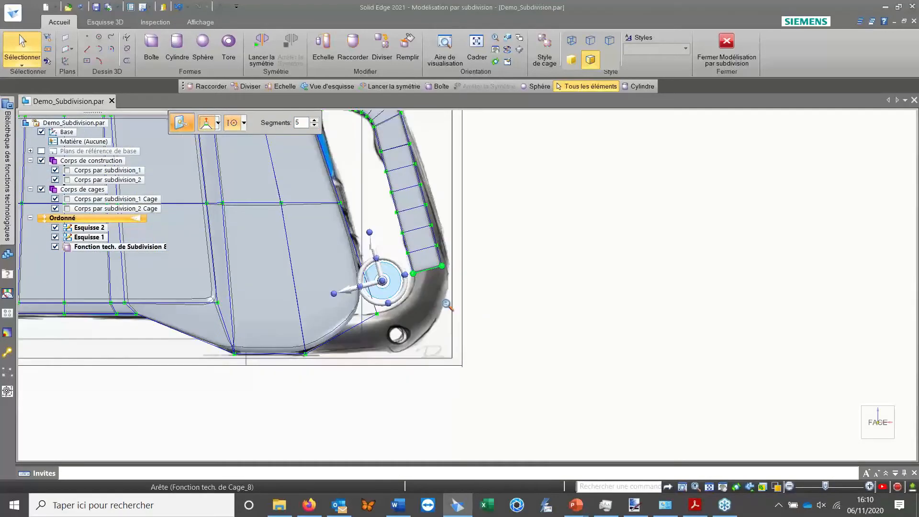
{"action": "left_click", "coordinate": [408, 286]}
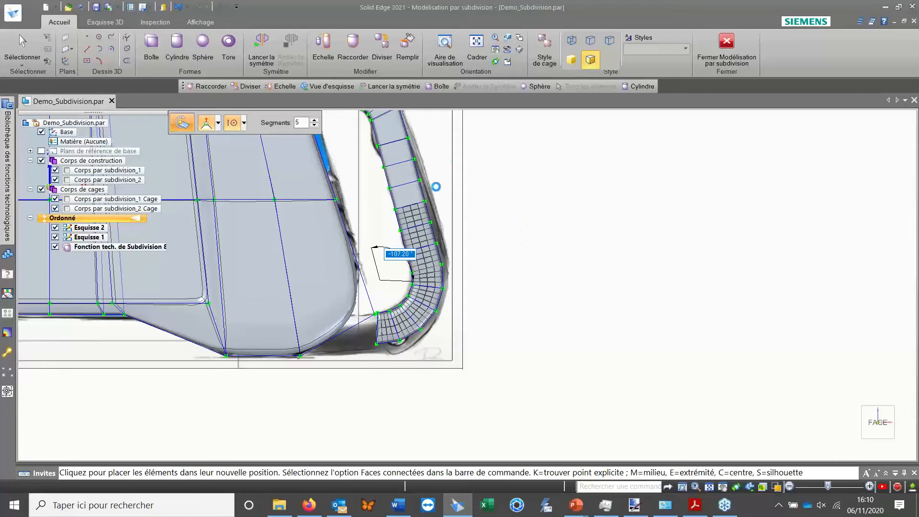
{"action": "left_click", "coordinate": [458, 259]}
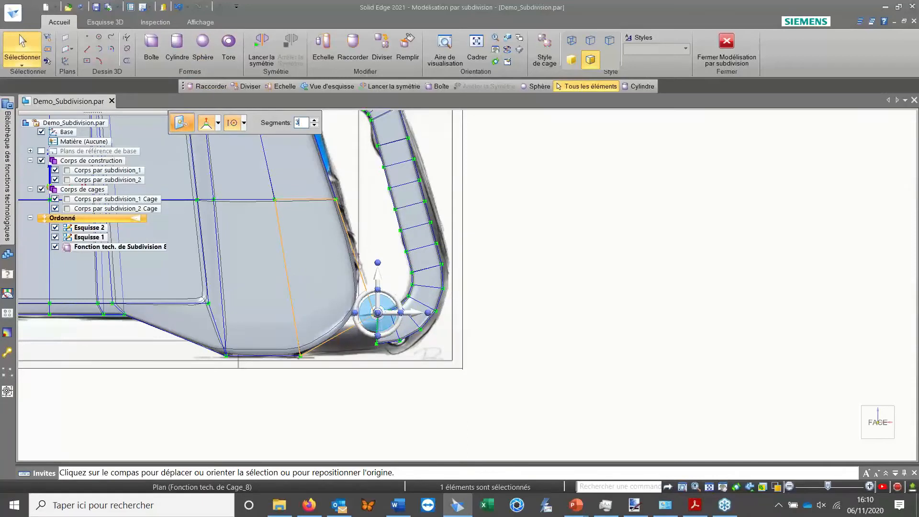
Extend the lower bend's end face horizontally into the housing by about 76 mm with three segments.
{"action": "left_click", "coordinate": [421, 312]}
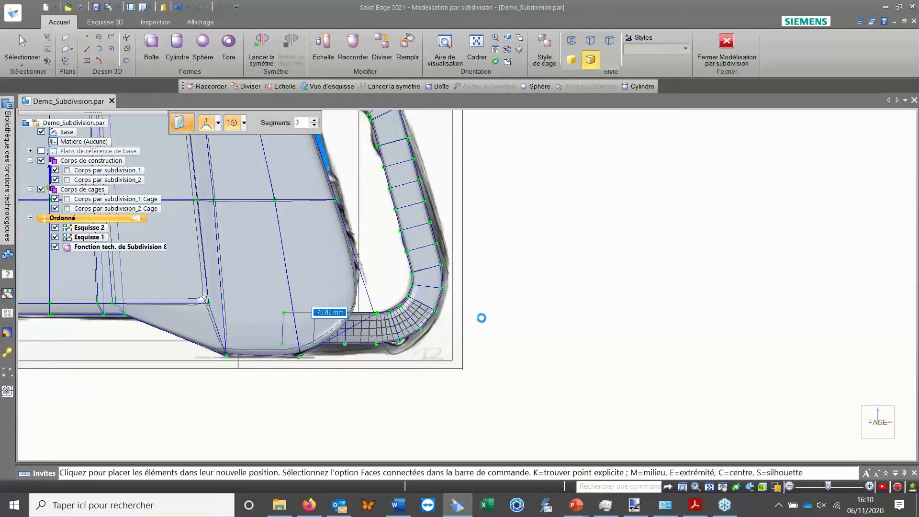
{"action": "left_click", "coordinate": [484, 322]}
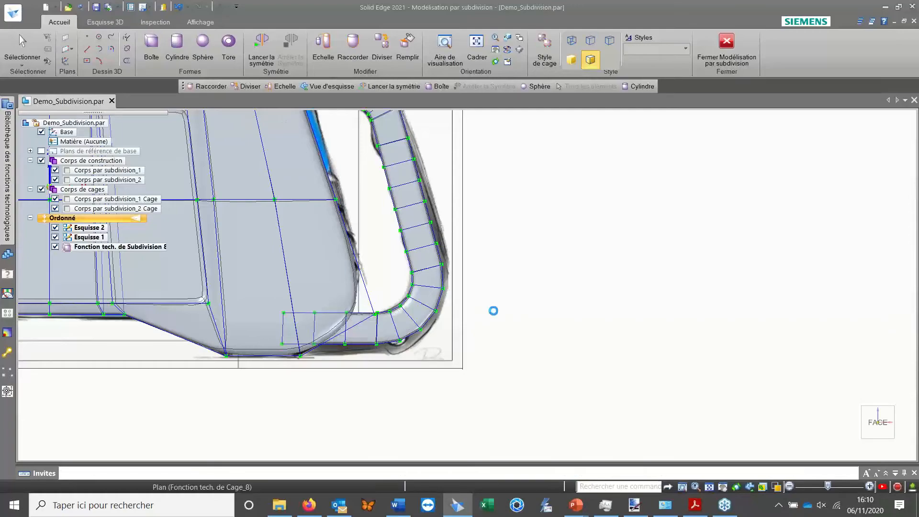
Select three alternating cage faces along the inner side of the straight grip.
{"action": "middle_click_drag", "start_coordinate": [449, 341], "coordinate": [461, 328]}
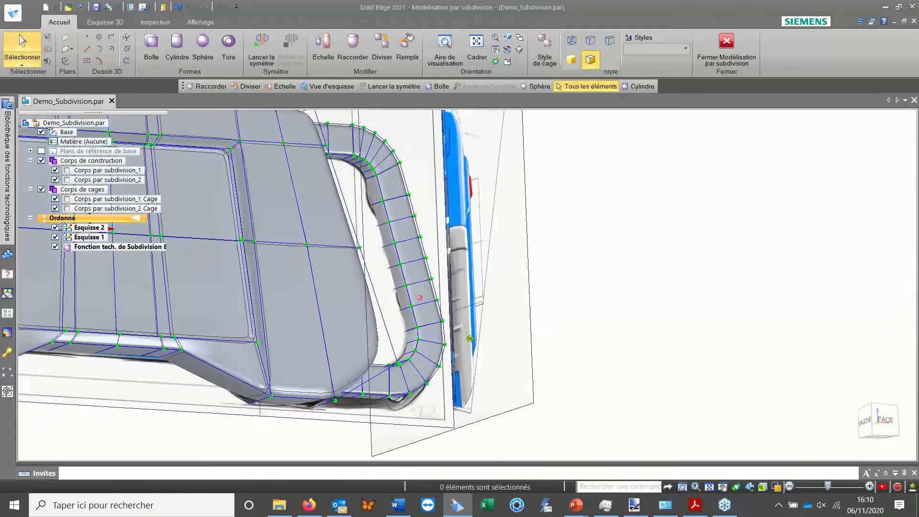
{"action": "scroll", "coordinate": [431, 326], "scroll_direction": "up", "scroll_amount": 2}
{"action": "middle_click_drag", "start_coordinate": [374, 317], "coordinate": [393, 329]}
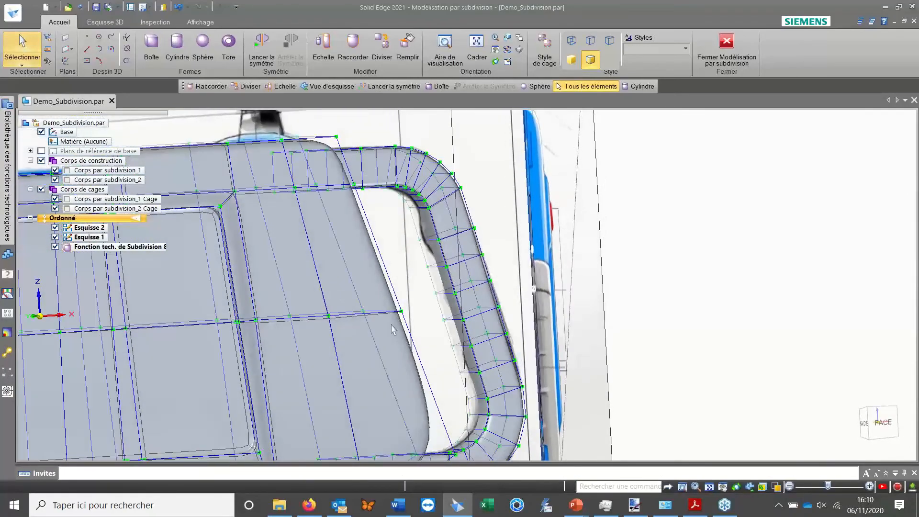
{"action": "middle_click_drag", "start_coordinate": [452, 262], "coordinate": [424, 186], "text": "shift"}
{"action": "middle_click_drag", "start_coordinate": [427, 292], "coordinate": [442, 364], "text": "shift"}
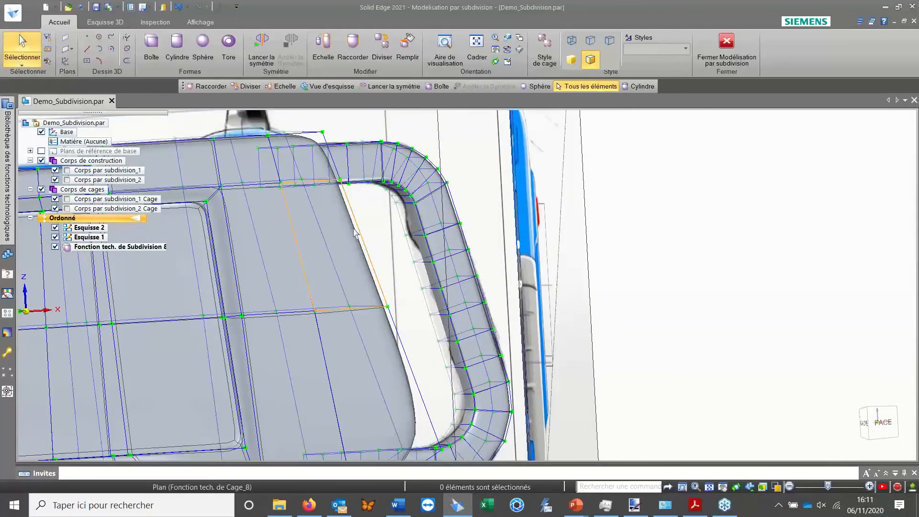
{"action": "scroll", "coordinate": [415, 220], "scroll_direction": "up", "scroll_amount": 3}
{"action": "scroll", "coordinate": [415, 220], "scroll_direction": "up", "scroll_amount": 2}
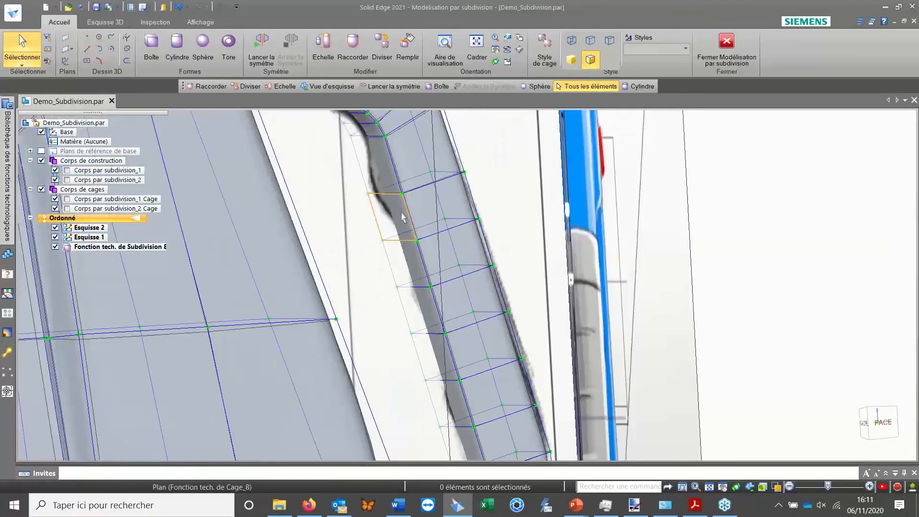
{"action": "left_click", "coordinate": [405, 218]}
{"action": "left_click", "coordinate": [421, 309], "text": "ctrl"}
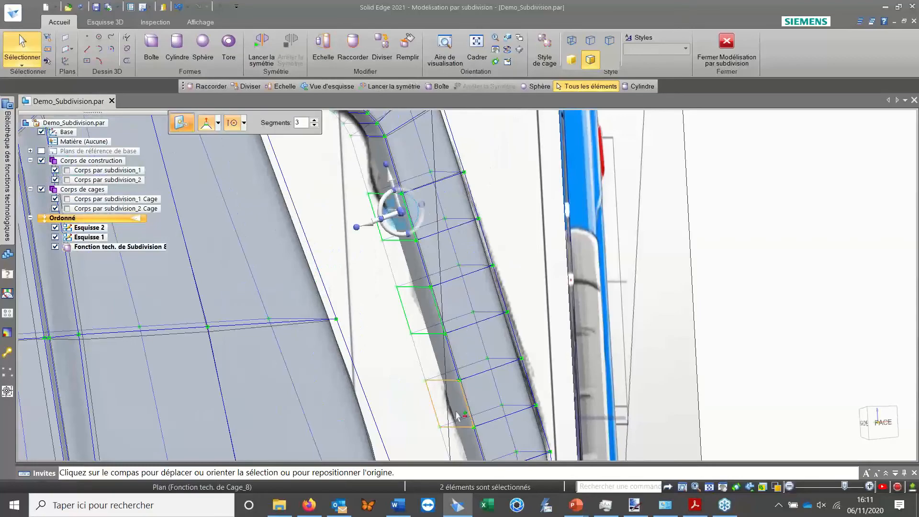
{"action": "left_click", "coordinate": [458, 417], "text": "ctrl"}
{"action": "scroll", "coordinate": [415, 219], "scroll_direction": "down", "scroll_amount": 5}
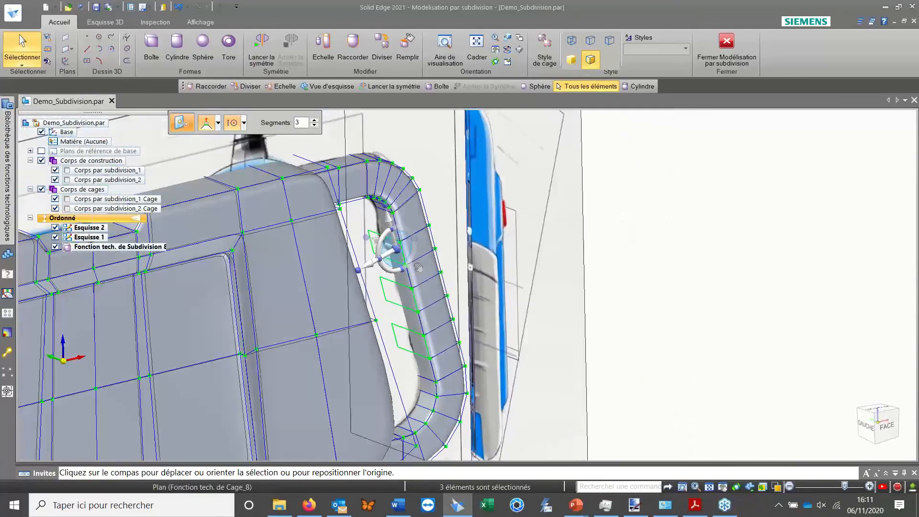
Stretch the three selected inner grip faces 3 mm toward the housing with one segment to form finger bumps.
{"action": "middle_click_drag", "start_coordinate": [415, 219], "coordinate": [419, 272]}
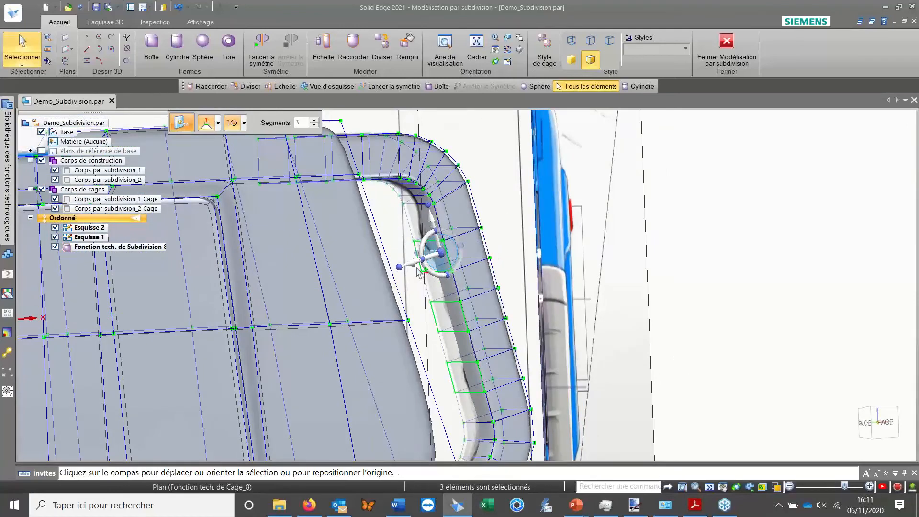
{"action": "left_click", "coordinate": [301, 124]}
{"action": "left_click", "coordinate": [430, 262]}
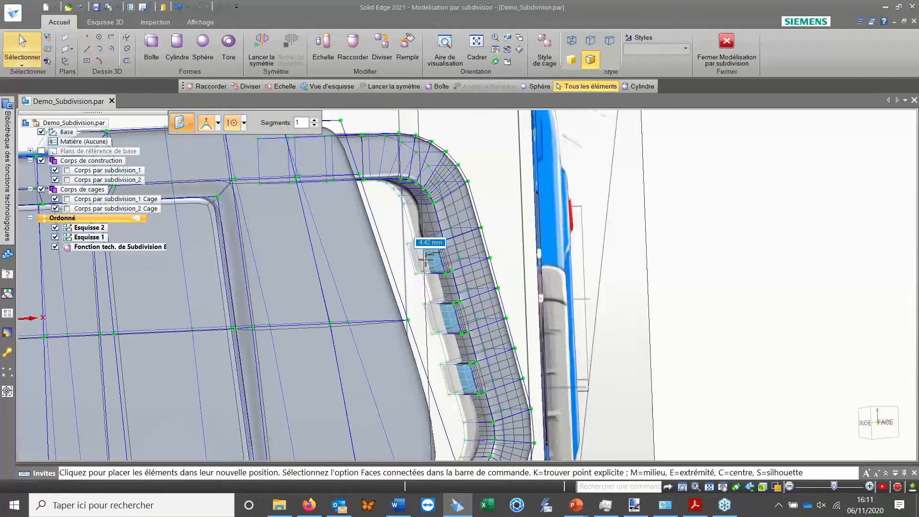
{"action": "type", "text": "3"}
{"action": "key", "text": "Return"}
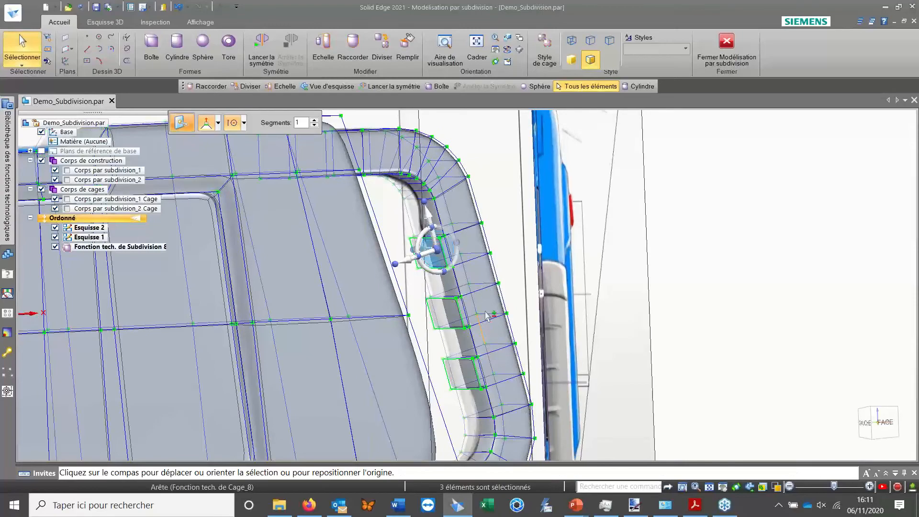
Apply a Raccorder value of 3 (Lisse) to the cage elements around the three finger bumps on the grip.
{"action": "middle_click_drag", "start_coordinate": [777, 453], "coordinate": [799, 428], "text": "shift"}
{"action": "left_click", "coordinate": [884, 422]}
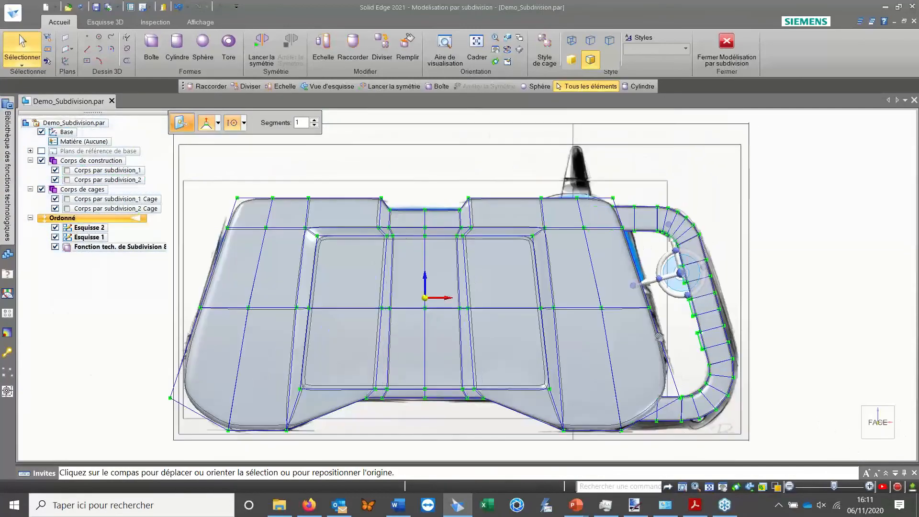
{"action": "scroll", "coordinate": [476, 232], "scroll_direction": "up", "scroll_amount": 3}
{"action": "scroll", "coordinate": [476, 232], "scroll_direction": "up", "scroll_amount": 2}
{"action": "right_click_drag", "start_coordinate": [481, 239], "coordinate": [538, 241]}
{"action": "left_click", "coordinate": [472, 250]}
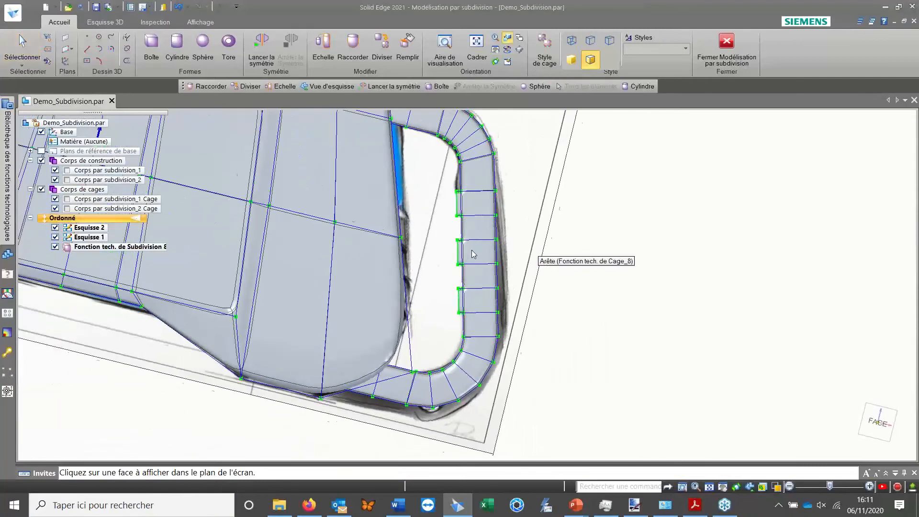
{"action": "scroll", "coordinate": [473, 254], "scroll_direction": "up", "scroll_amount": 5}
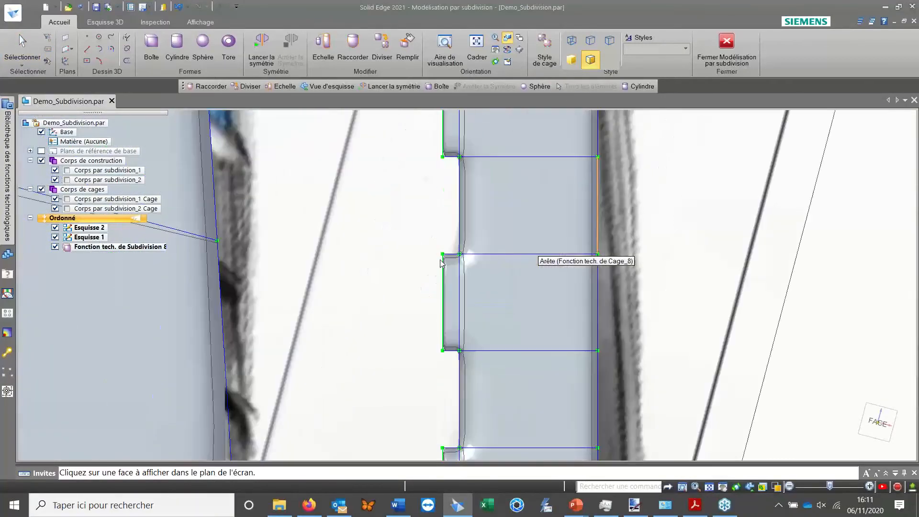
{"action": "scroll", "coordinate": [459, 298], "scroll_direction": "down", "scroll_amount": 4}
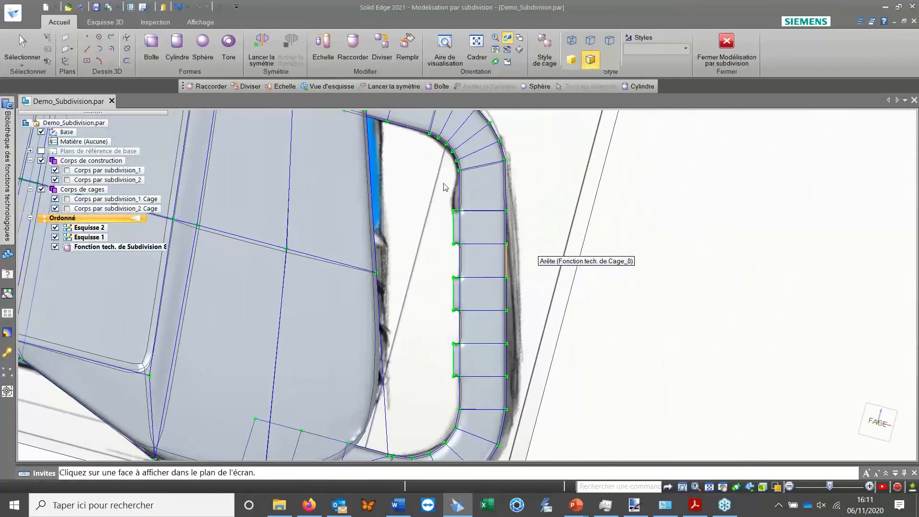
{"action": "key", "text": "Escape"}
{"action": "left_click_drag", "start_coordinate": [433, 191], "coordinate": [484, 387]}
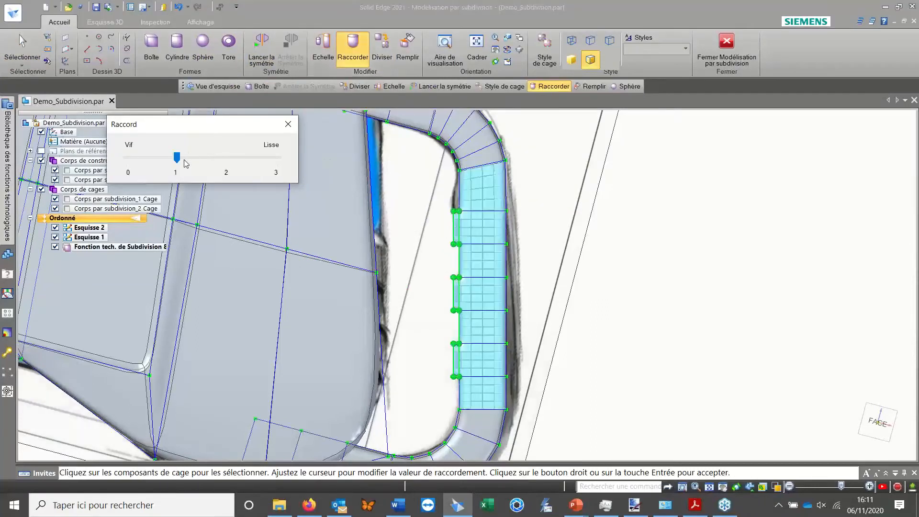
{"action": "left_click_drag", "start_coordinate": [227, 163], "coordinate": [292, 164]}
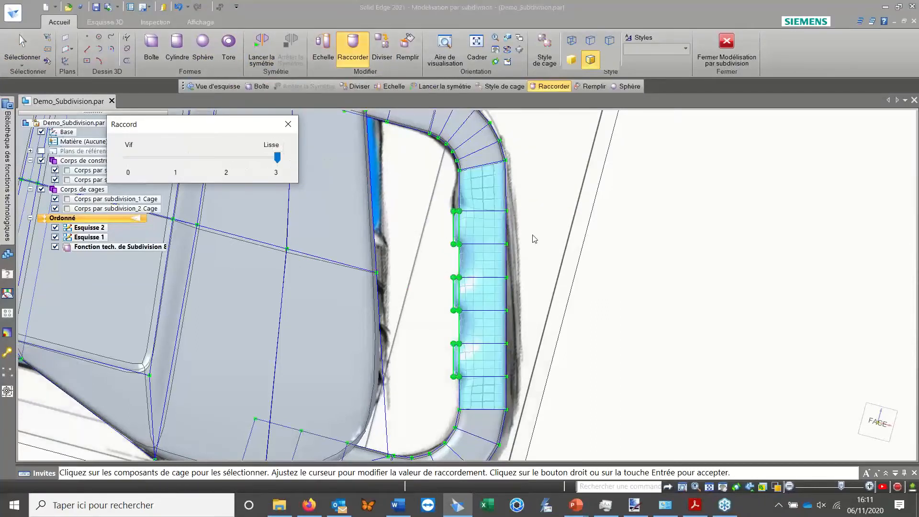
{"action": "right_click", "coordinate": [617, 246]}
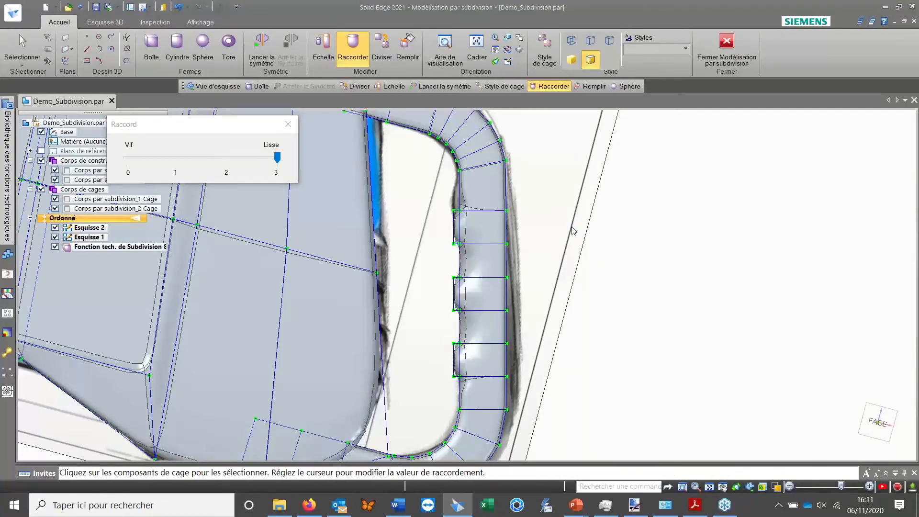
{"action": "middle_click_drag", "start_coordinate": [583, 254], "coordinate": [415, 290]}
{"action": "key", "text": "Escape"}
Inspect the smoothed grip and housing, and close the subdivision modelling environment.
{"action": "scroll", "coordinate": [415, 289], "scroll_direction": "up", "scroll_amount": 3}
{"action": "scroll", "coordinate": [415, 289], "scroll_direction": "up", "scroll_amount": 1}
{"action": "middle_click_drag", "start_coordinate": [434, 239], "coordinate": [507, 234], "text": "shift"}
{"action": "scroll", "coordinate": [507, 234], "scroll_direction": "down", "scroll_amount": 4}
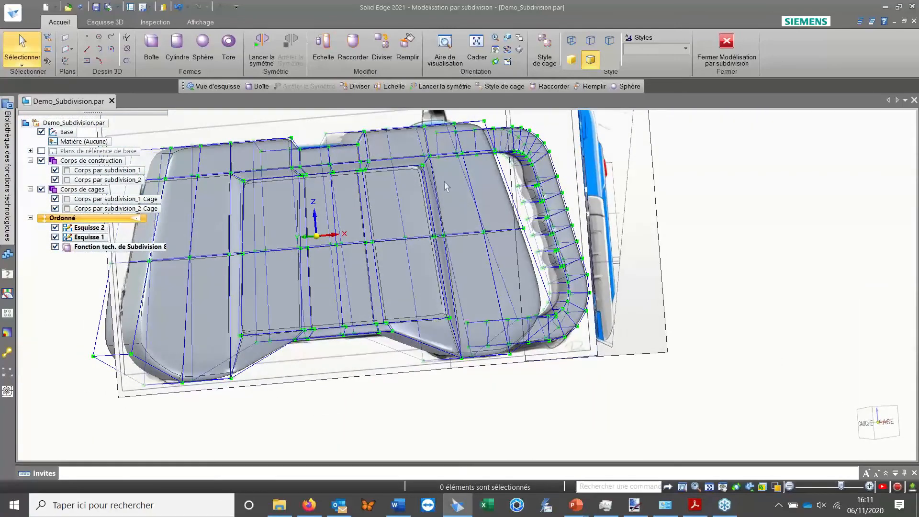
{"action": "middle_click_drag", "start_coordinate": [460, 211], "coordinate": [491, 231]}
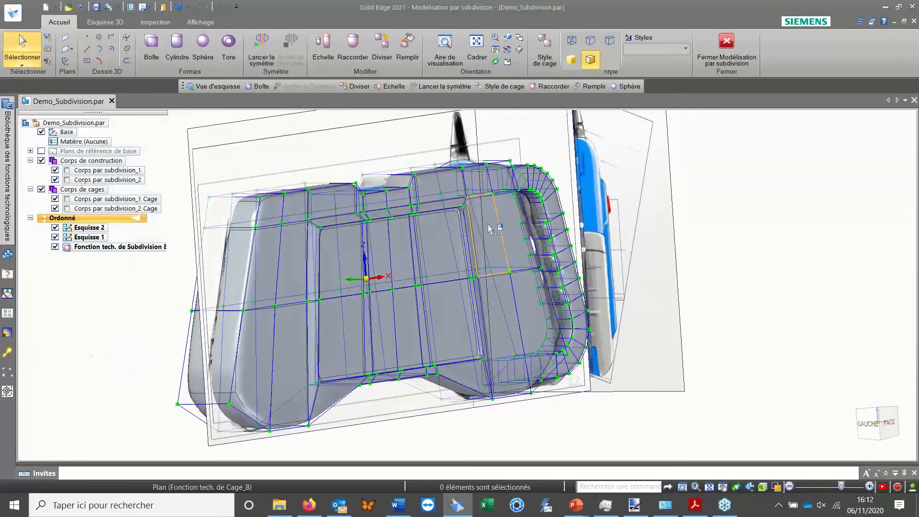
{"action": "middle_click_drag", "start_coordinate": [529, 307], "coordinate": [446, 296]}
{"action": "left_click", "coordinate": [727, 41]}
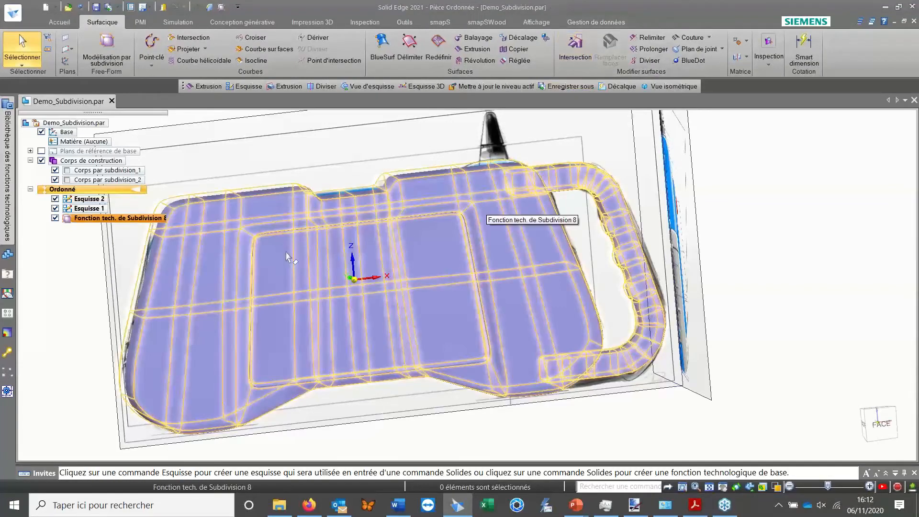
Hide the construction bodies to compare the model with the reference sketch image, and show them again.
{"action": "middle_click_drag", "start_coordinate": [263, 287], "coordinate": [357, 268], "text": "shift"}
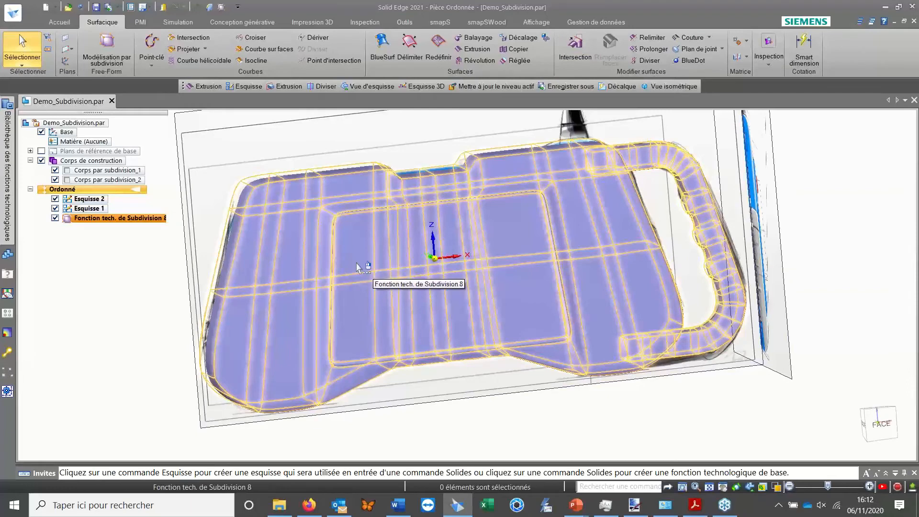
{"action": "left_click", "coordinate": [59, 22]}
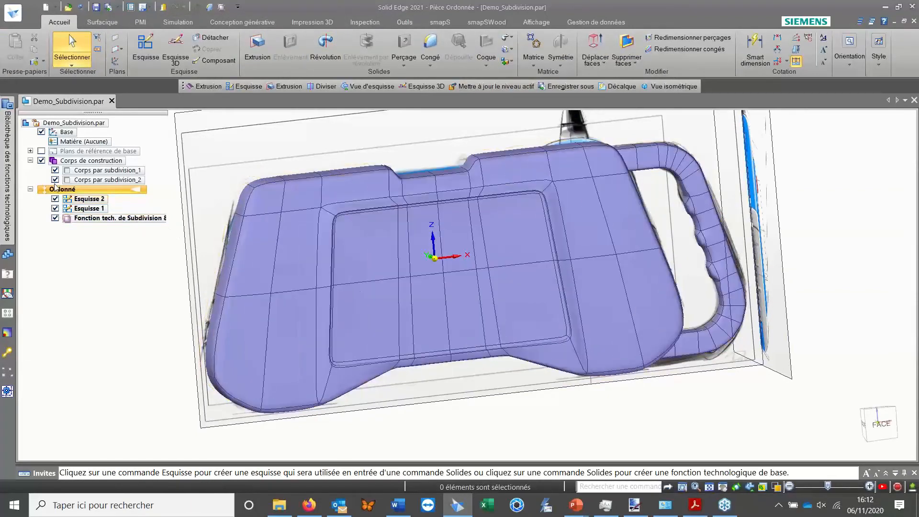
{"action": "left_click", "coordinate": [41, 161]}
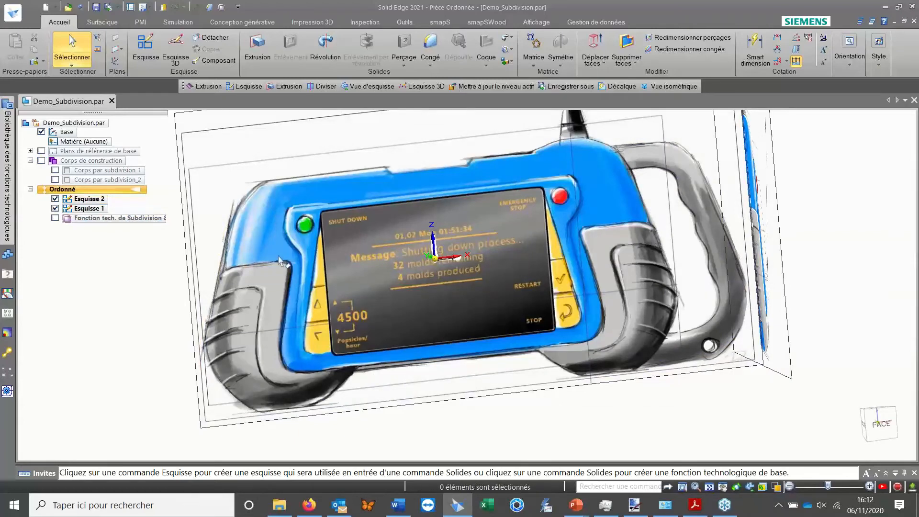
{"action": "middle_click_drag", "start_coordinate": [280, 267], "coordinate": [361, 272], "text": "shift"}
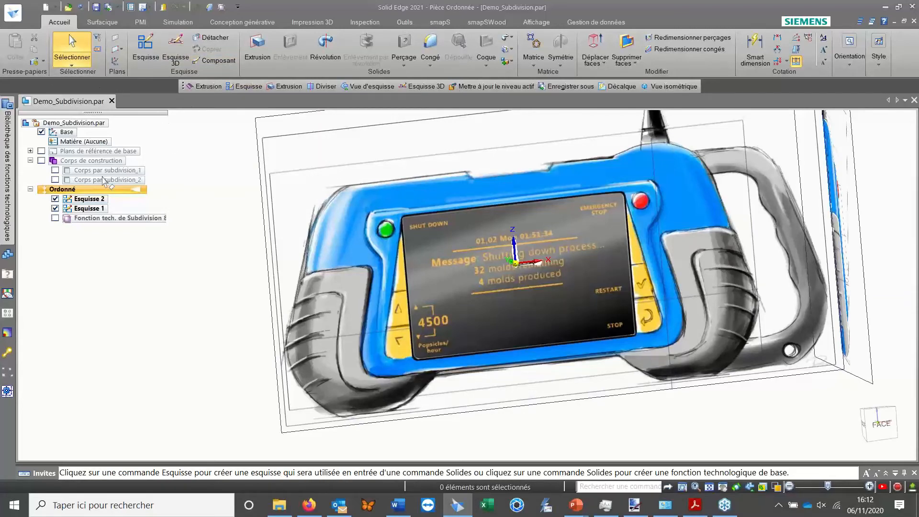
{"action": "left_click", "coordinate": [41, 160]}
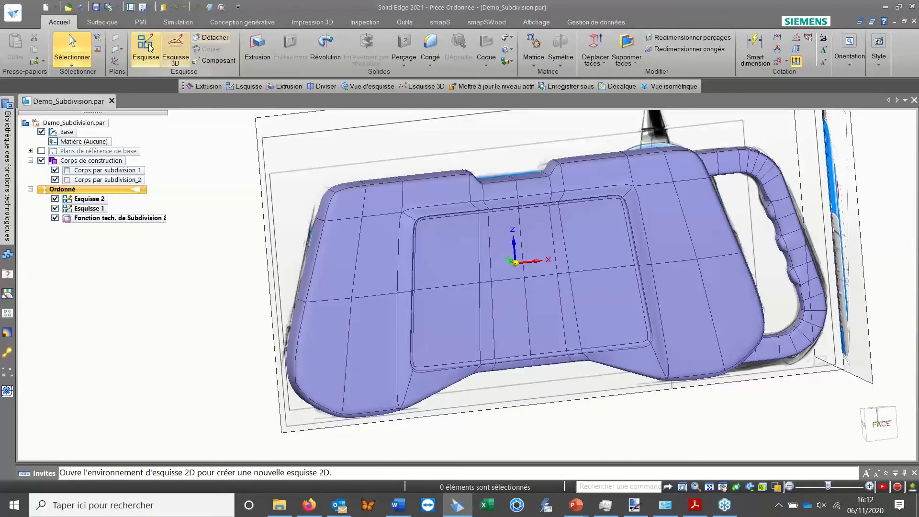
Start an extruded surface with a profile sketch on the front reference image plane, and hide the housing's subdivision body.
{"action": "left_click", "coordinate": [146, 47]}
{"action": "left_click", "coordinate": [103, 22]}
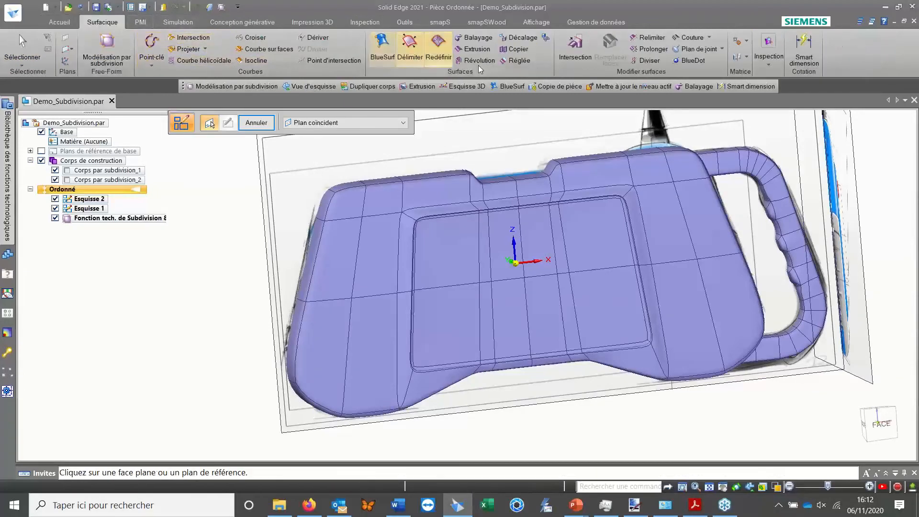
{"action": "left_click", "coordinate": [480, 49]}
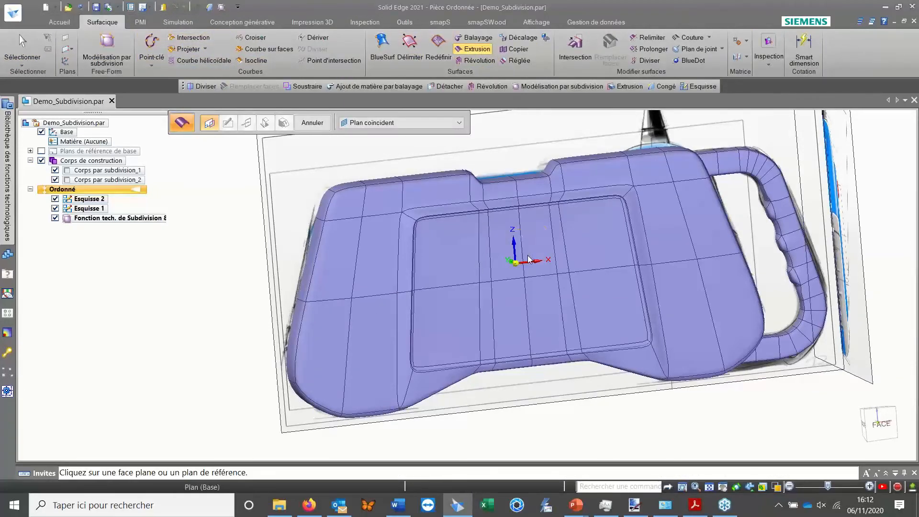
{"action": "left_click", "coordinate": [273, 323]}
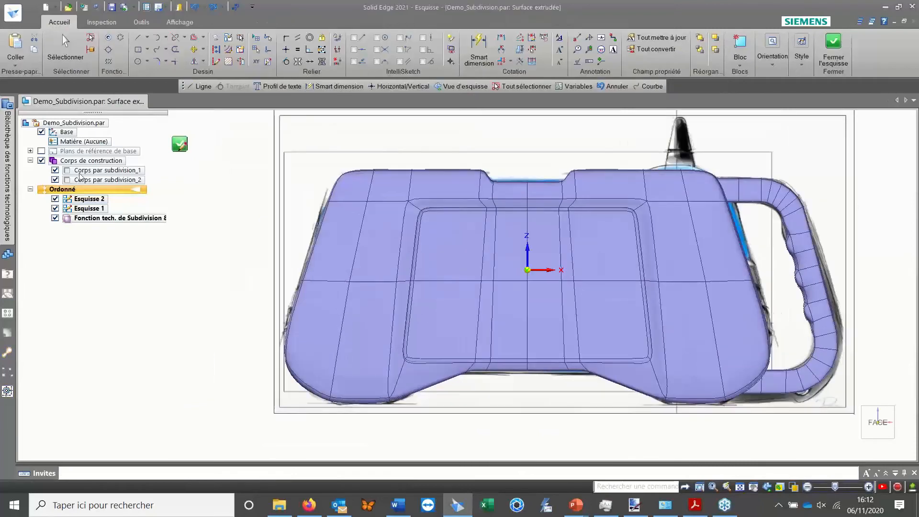
{"action": "left_click", "coordinate": [56, 170]}
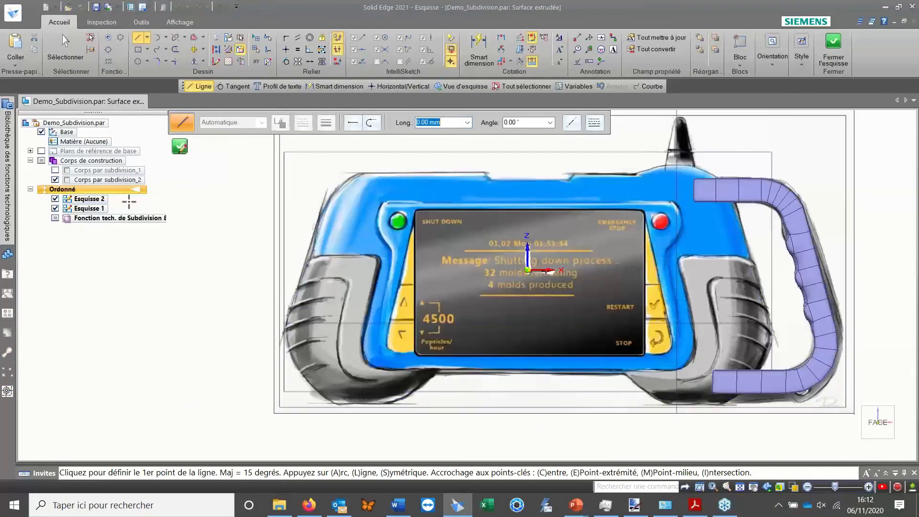
Trace the left grey grip's inner outline: horizontal line, about 15 mm radius arc, about 70 mm slanted line, about 21 mm radius arc and outward end arc.
{"action": "scroll", "coordinate": [321, 251], "scroll_direction": "up", "scroll_amount": 2}
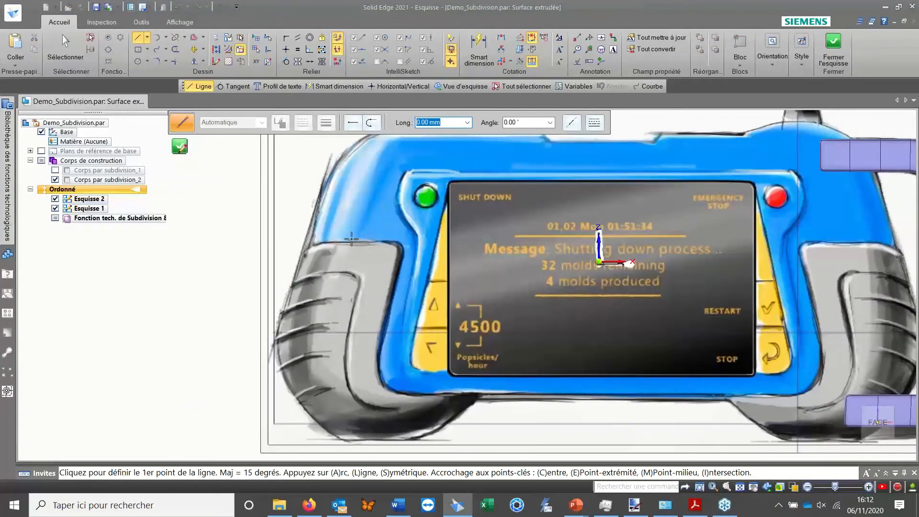
{"action": "left_click", "coordinate": [284, 244]}
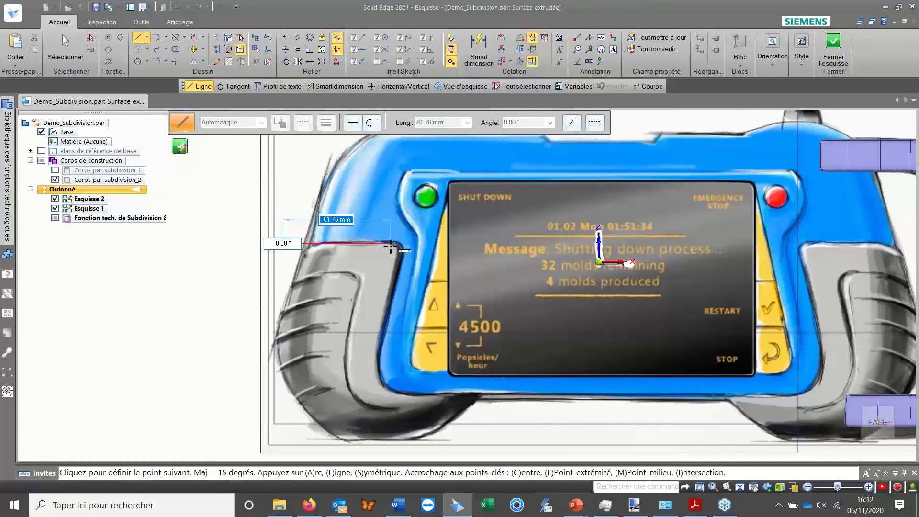
{"action": "left_click", "coordinate": [381, 244]}
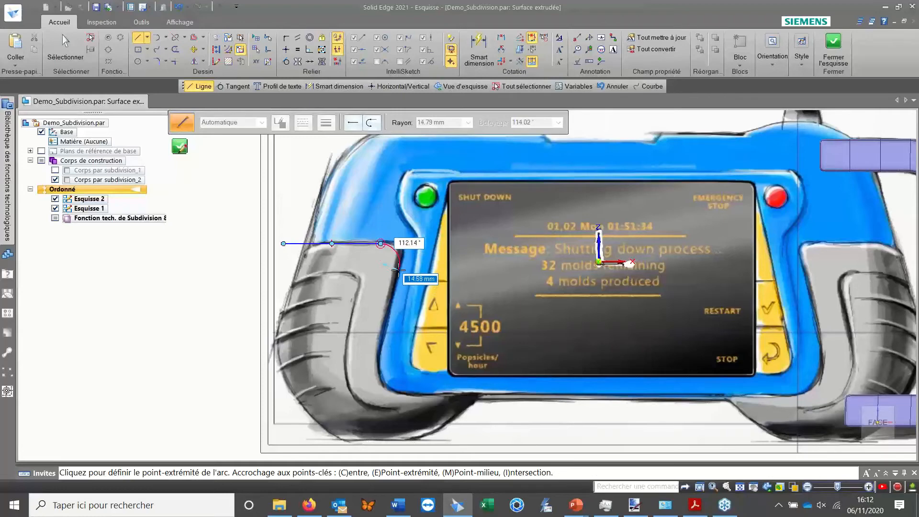
{"action": "left_click", "coordinate": [400, 269]}
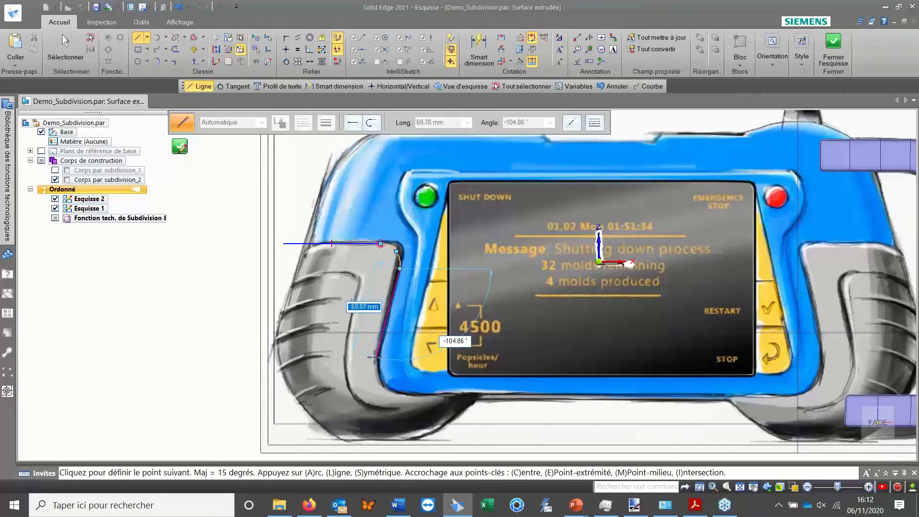
{"action": "left_click", "coordinate": [376, 358]}
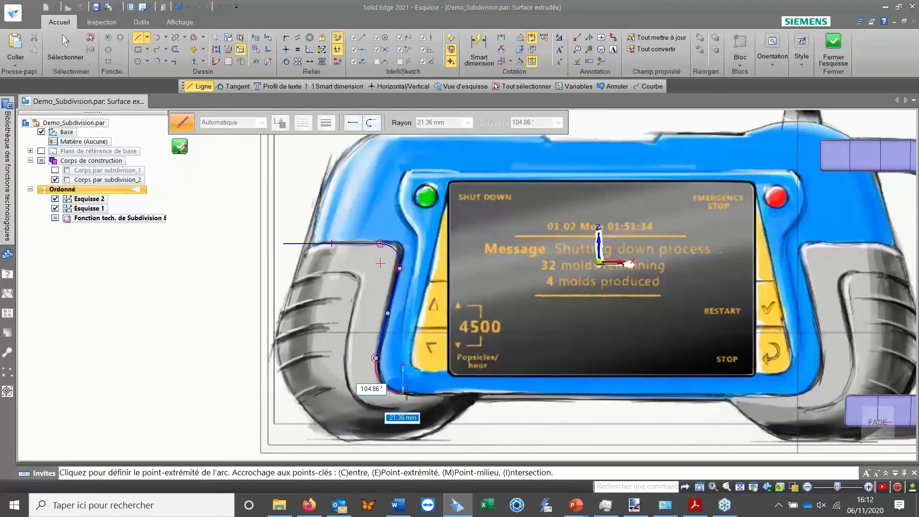
{"action": "left_click", "coordinate": [404, 392]}
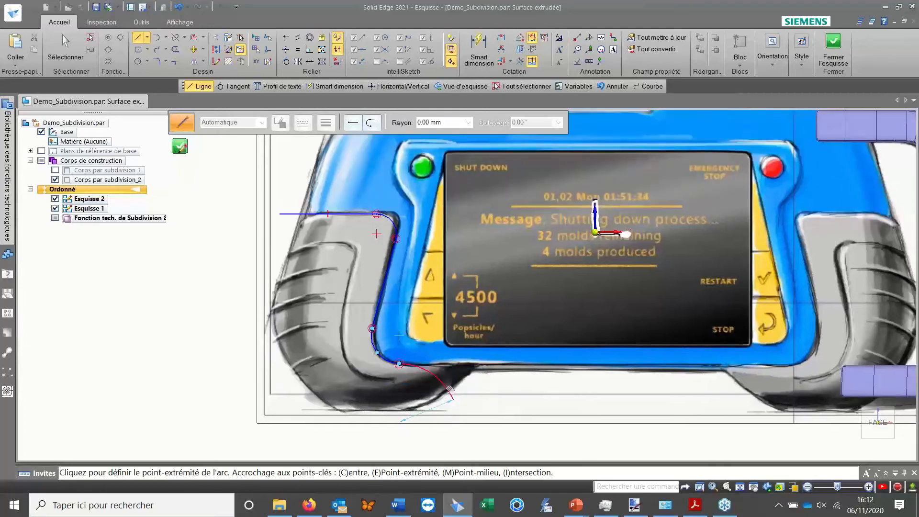
{"action": "middle_click_drag", "start_coordinate": [451, 389], "coordinate": [438, 356], "text": "shift"}
{"action": "left_click", "coordinate": [465, 380]}
{"action": "key", "text": "Escape"}
{"action": "scroll", "coordinate": [505, 350], "scroll_direction": "down", "scroll_amount": 2}
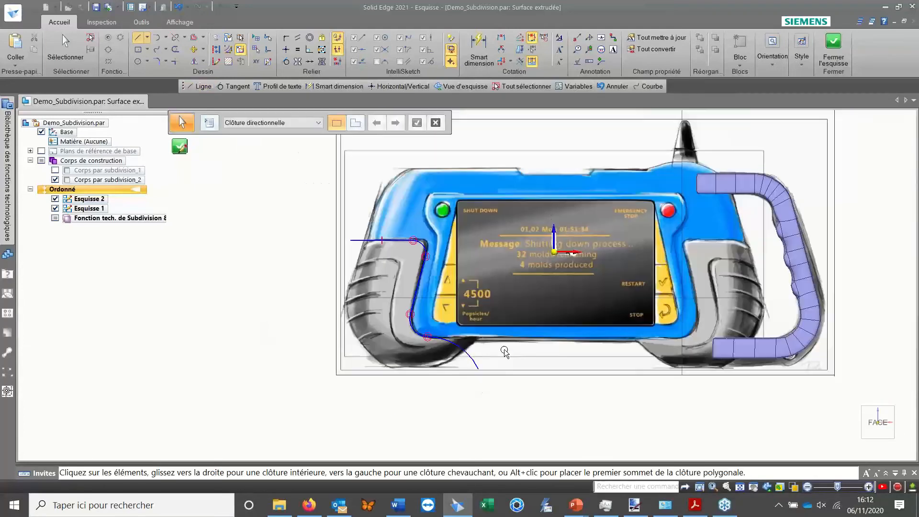
Close the profile sketch and extrude it as a surface on both sides of the plane, passing completely through the housing.
{"action": "left_click", "coordinate": [834, 46]}
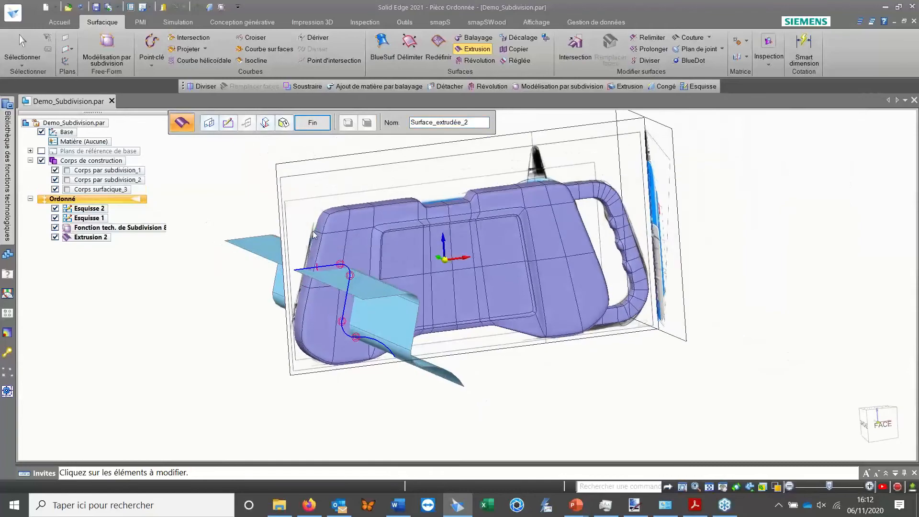
{"action": "left_click", "coordinate": [19, 36]}
{"action": "scroll", "coordinate": [467, 210], "scroll_direction": "up", "scroll_amount": 2}
{"action": "middle_click_drag", "start_coordinate": [467, 210], "coordinate": [545, 304]}
{"action": "scroll", "coordinate": [545, 305], "scroll_direction": "down", "scroll_amount": 1}
{"action": "scroll", "coordinate": [545, 304], "scroll_direction": "down", "scroll_amount": 1}
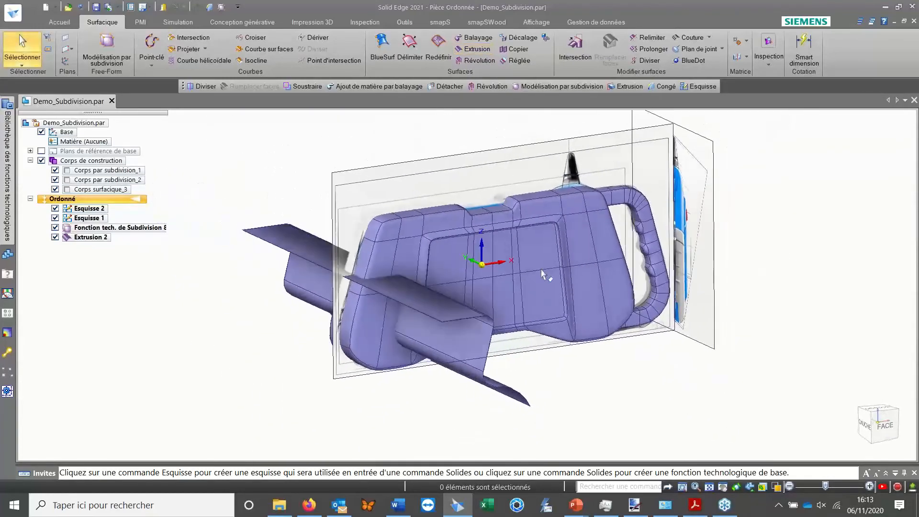
Split the housing body with the extruded surface to separate the left grip from the rest of the housing.
{"action": "scroll", "coordinate": [452, 39], "scroll_direction": "up", "scroll_amount": 1}
{"action": "left_click", "coordinate": [509, 62]}
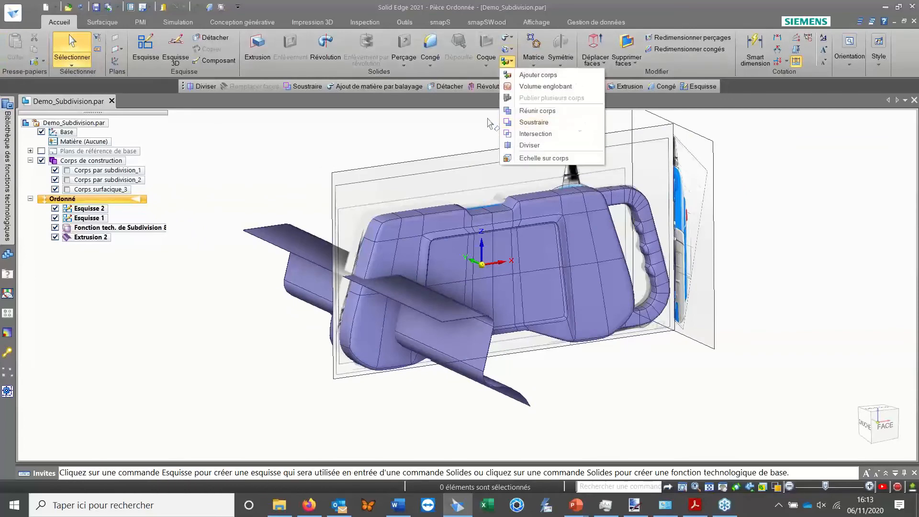
{"action": "left_click", "coordinate": [575, 146]}
{"action": "left_click", "coordinate": [406, 232]}
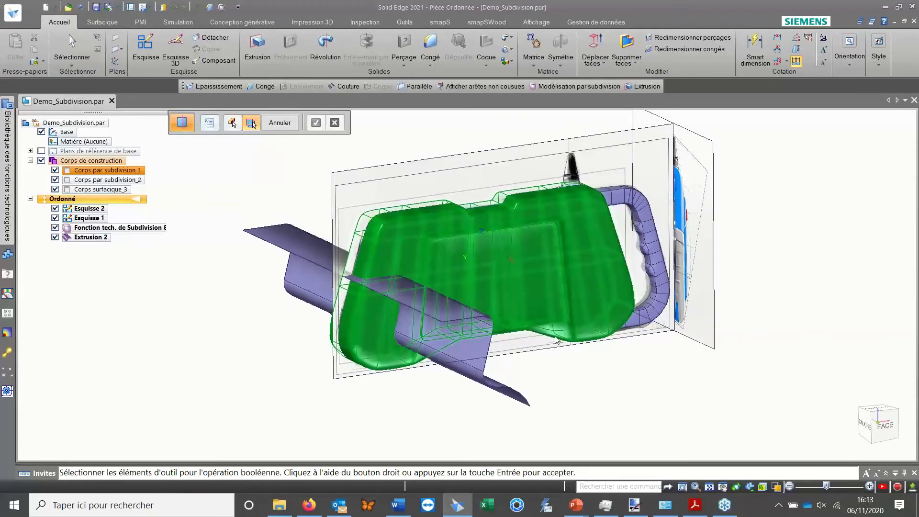
{"action": "left_click", "coordinate": [251, 123]}
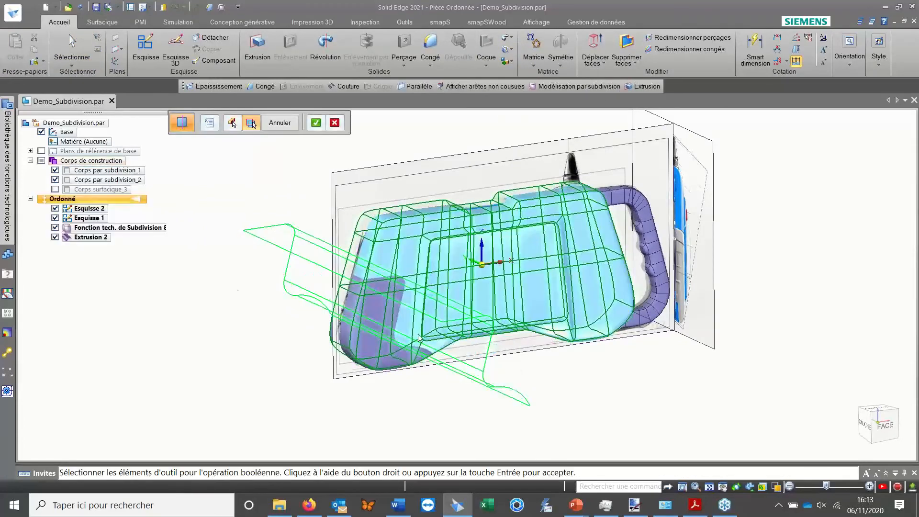
{"action": "right_click", "coordinate": [257, 291]}
{"action": "right_click", "coordinate": [257, 272]}
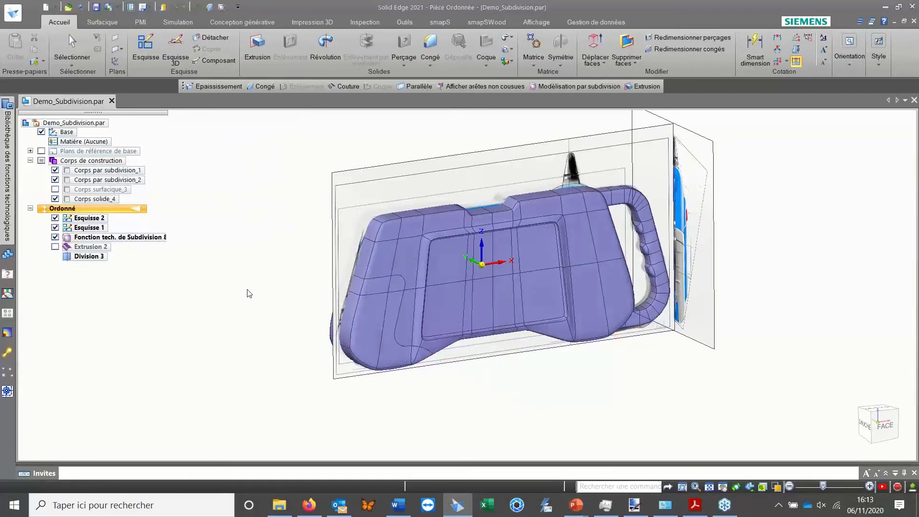
{"action": "scroll", "coordinate": [321, 230], "scroll_direction": "down", "scroll_amount": 3}
{"action": "scroll", "coordinate": [320, 229], "scroll_direction": "up", "scroll_amount": 3}
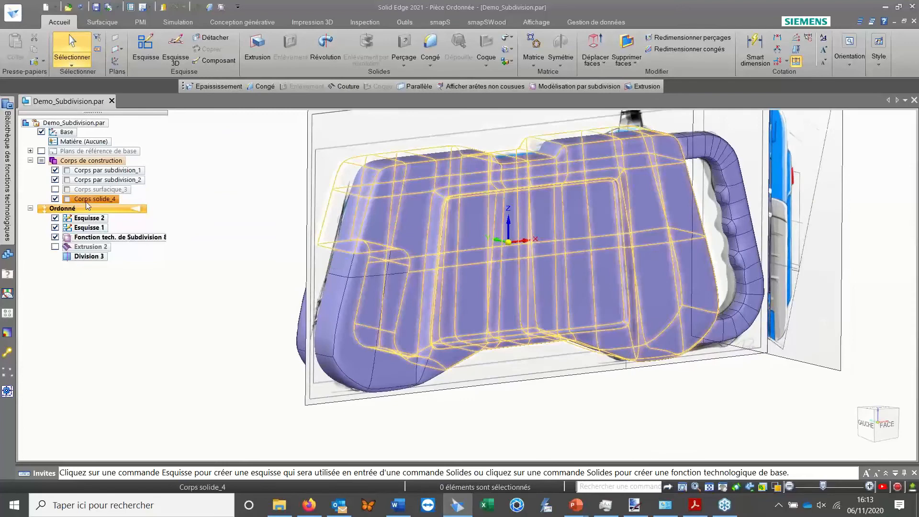
{"action": "left_click", "coordinate": [97, 172]}
{"action": "middle_click_drag", "start_coordinate": [362, 268], "coordinate": [438, 241]}
{"action": "left_click", "coordinate": [249, 233]}
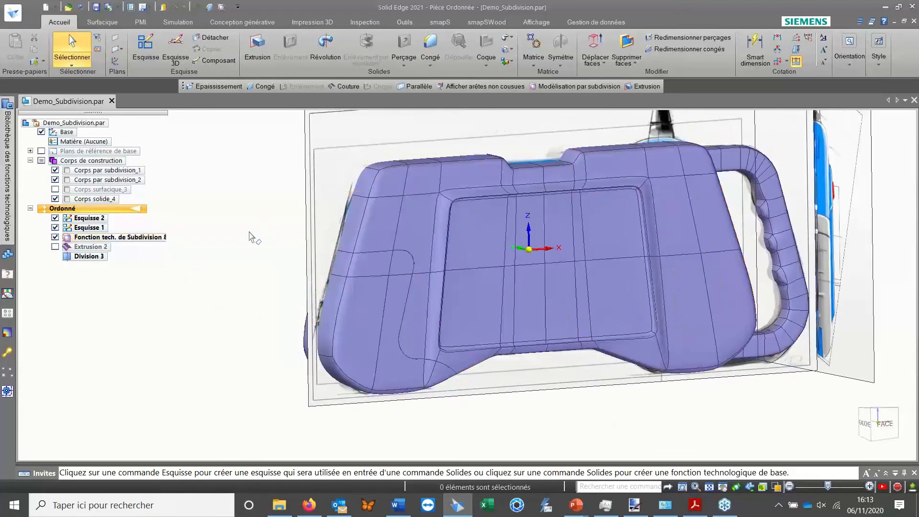
Thicken the separated left grip body outward by 3 mm.
{"action": "left_click", "coordinate": [513, 38]}
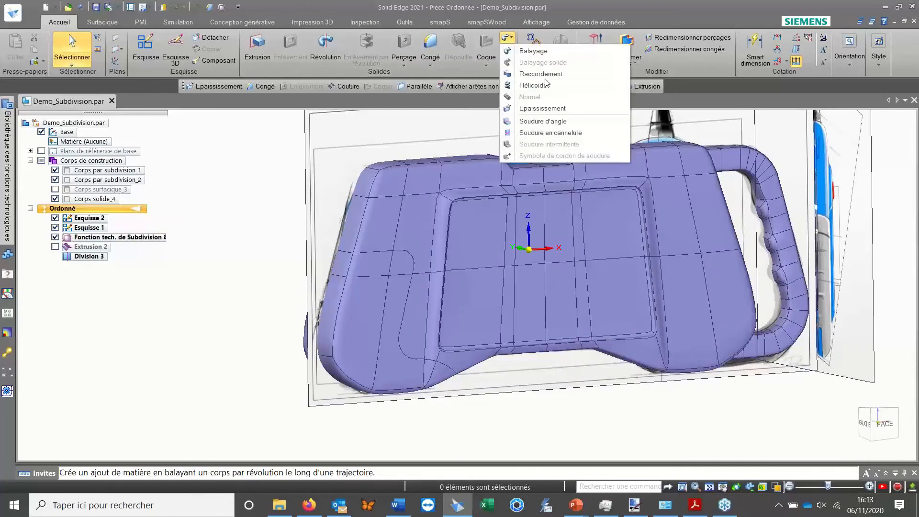
{"action": "left_click", "coordinate": [539, 108]}
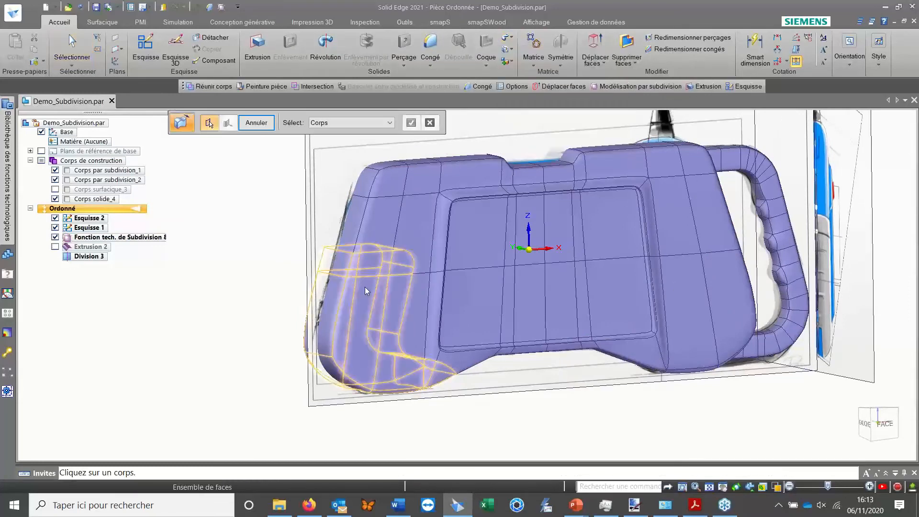
{"action": "left_click", "coordinate": [365, 286]}
{"action": "middle_click_drag", "start_coordinate": [327, 258], "coordinate": [296, 260]}
{"action": "left_click", "coordinate": [220, 241]}
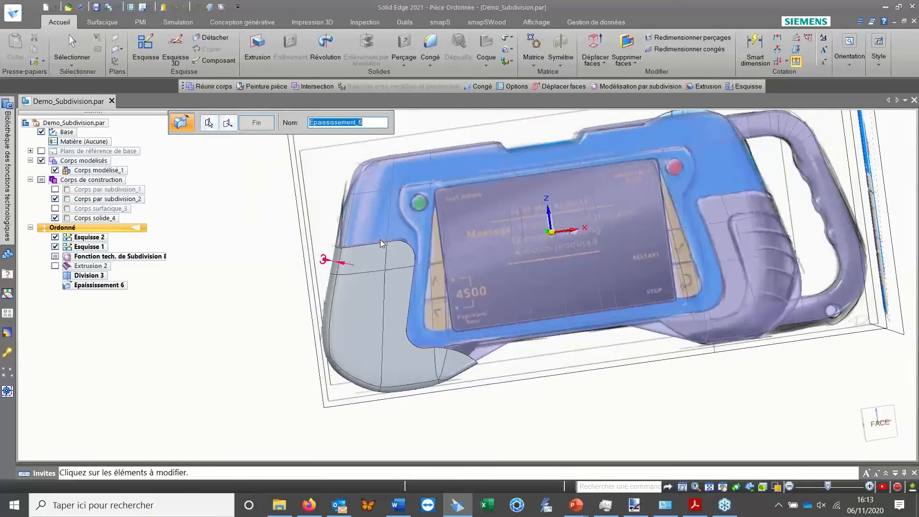
{"action": "middle_click_drag", "start_coordinate": [366, 238], "coordinate": [407, 249]}
{"action": "right_click", "coordinate": [408, 249]}
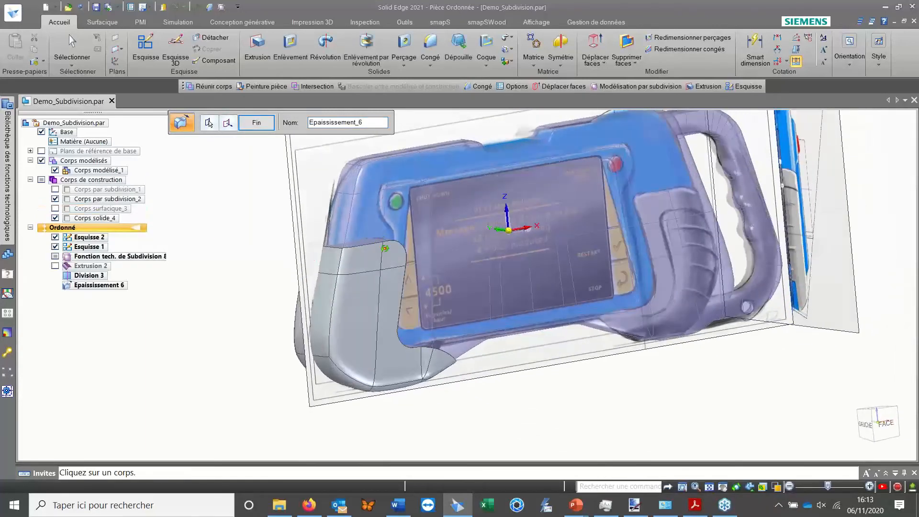
{"action": "key", "text": "Escape"}
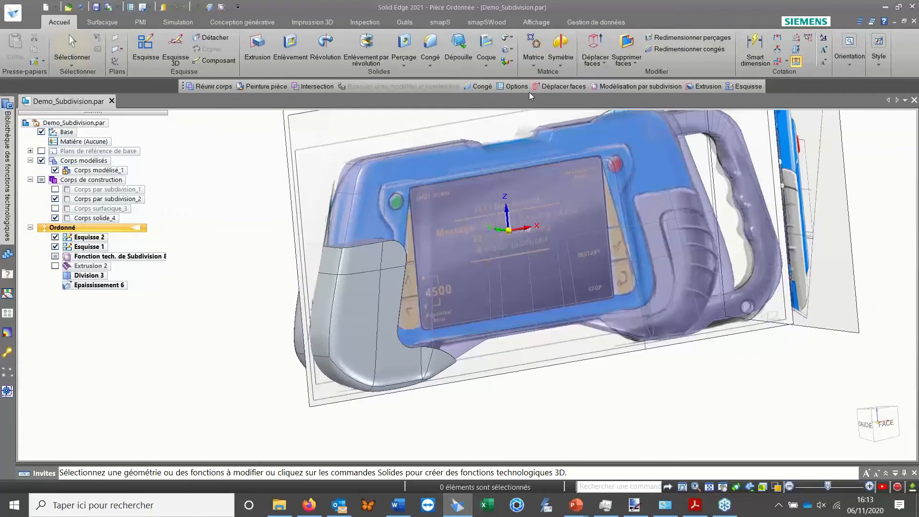
Unite the thickened left grip, the housing and the side handle into one body, and inspect the raised grip edge.
{"action": "left_click", "coordinate": [508, 62]}
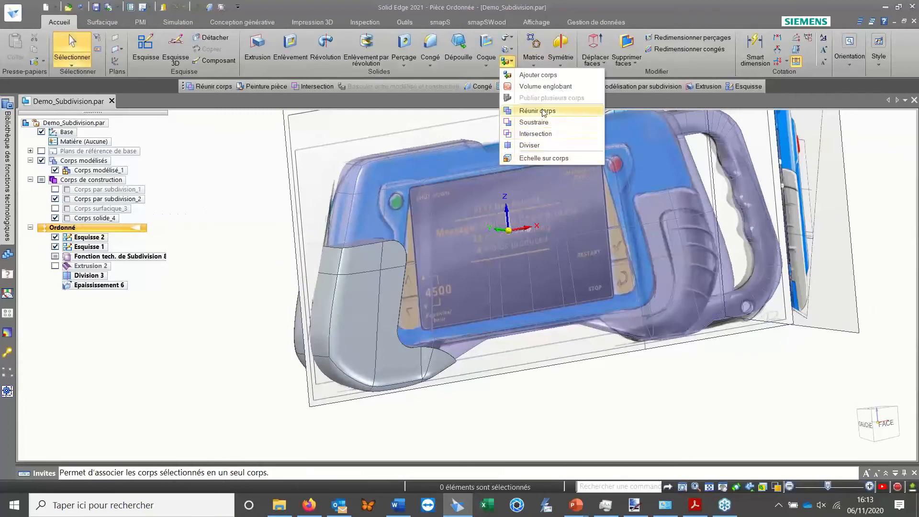
{"action": "left_click", "coordinate": [537, 111]}
{"action": "left_click", "coordinate": [367, 288]}
{"action": "left_click", "coordinate": [473, 233]}
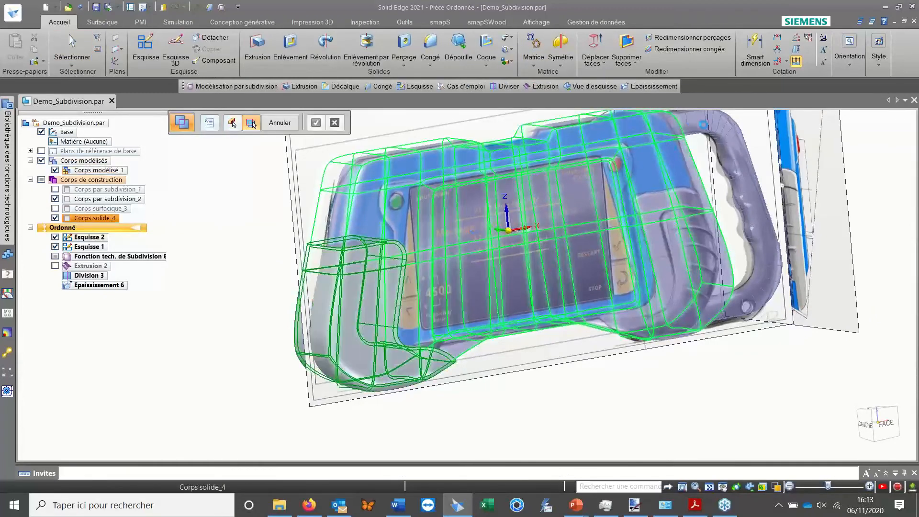
{"action": "left_click", "coordinate": [705, 129]}
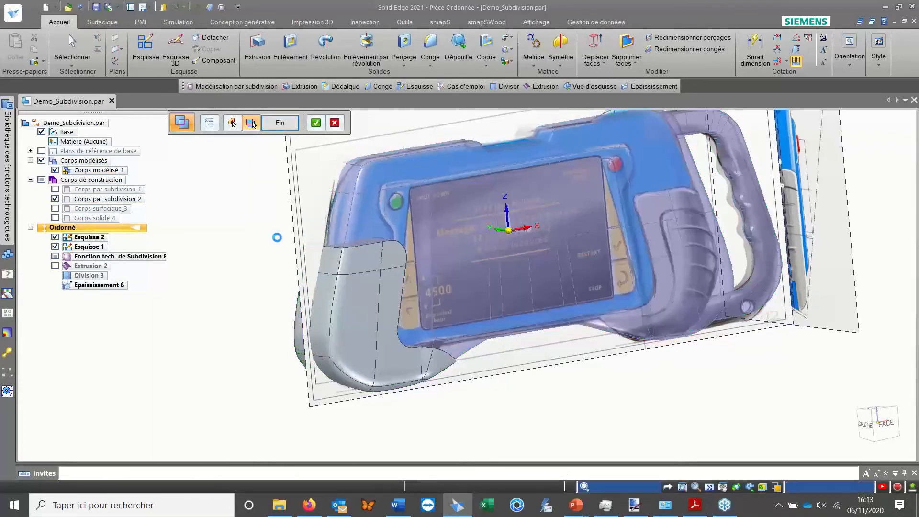
{"action": "right_click", "coordinate": [280, 238]}
{"action": "middle_click_drag", "start_coordinate": [483, 261], "coordinate": [390, 260]}
{"action": "key", "text": "Escape"}
{"action": "scroll", "coordinate": [369, 301], "scroll_direction": "up", "scroll_amount": 5}
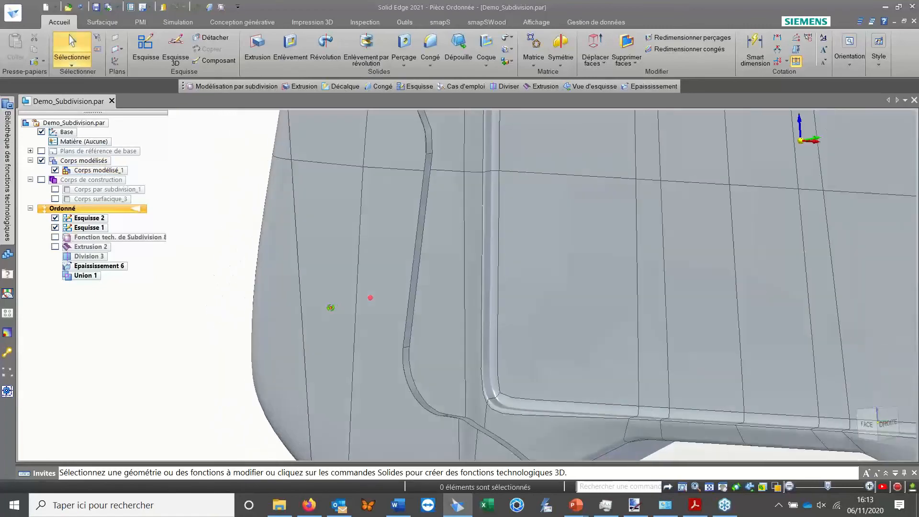
{"action": "scroll", "coordinate": [340, 281], "scroll_direction": "down", "scroll_amount": 5}
{"action": "mouse_move", "coordinate": [331, 308]}
{"action": "middle_mouse_down"}
{"action": "mouse_move", "coordinate": [376, 236]}
{"action": "mouse_move", "coordinate": [511, 240]}
{"action": "mouse_move", "coordinate": [470, 314]}
{"action": "middle_mouse_up"}
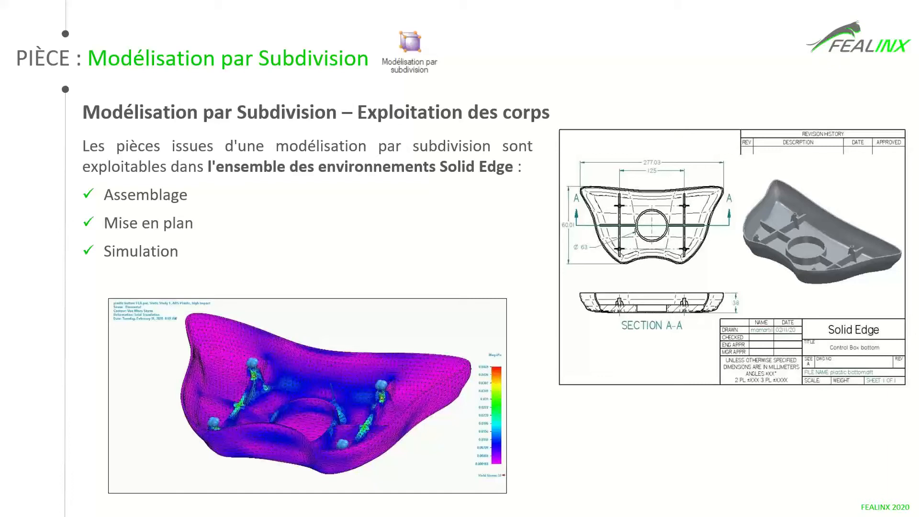
Switch from the presentation to Solid Edge and open the part Demo 06 - Decals.par.
{"action": "left_click", "coordinate": [352, 231]}
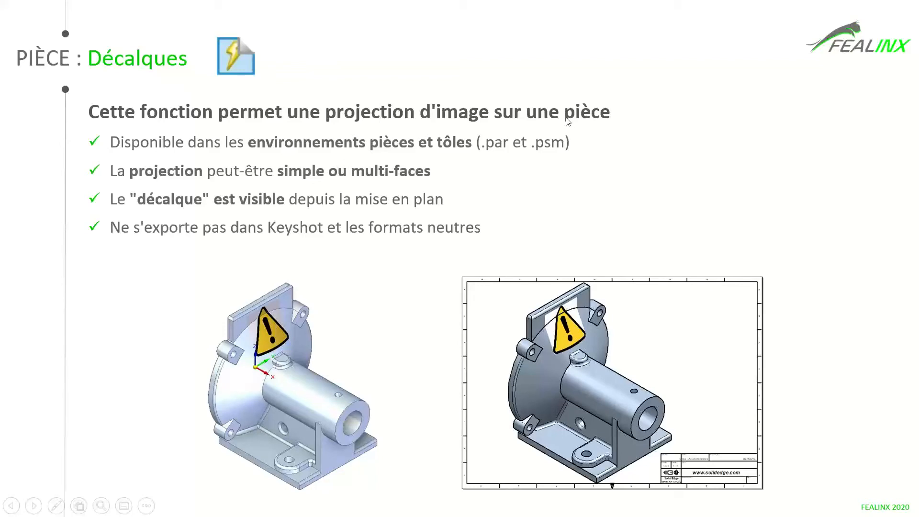
{"action": "key", "text": "alt+Tab"}
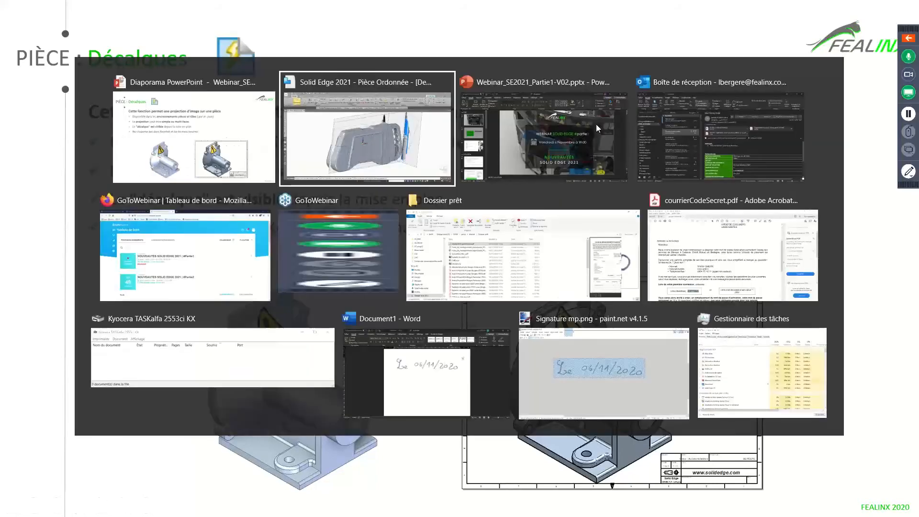
{"action": "left_click", "coordinate": [13, 13]}
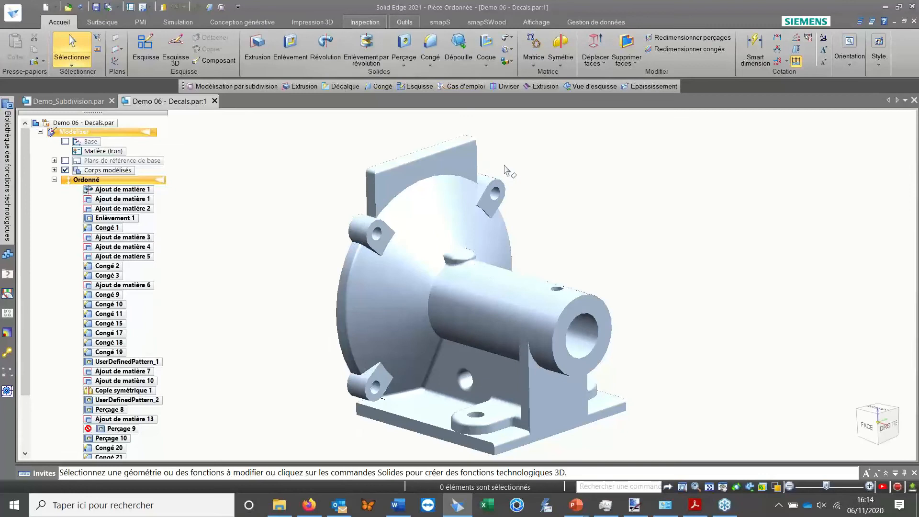
Start a decal on the front face of the upright top plate and load the image Warning signage.png.
{"action": "left_click", "coordinate": [536, 22]}
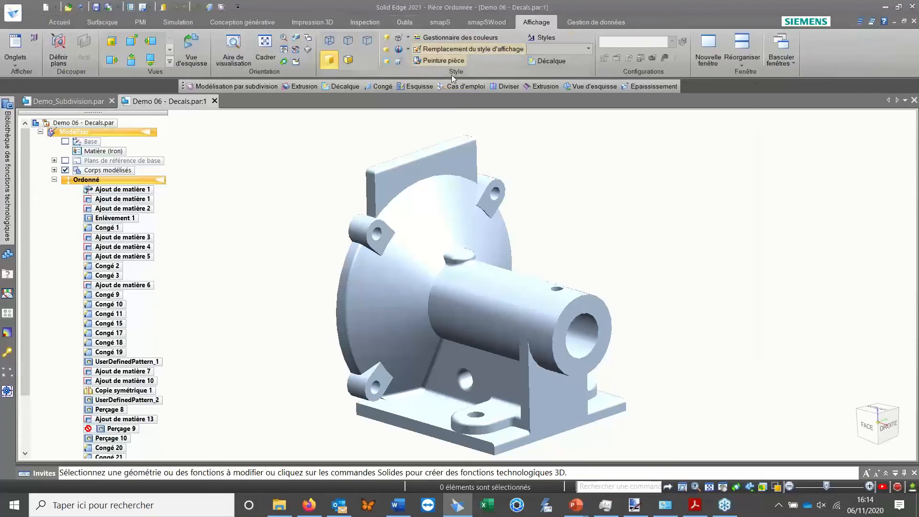
{"action": "left_click", "coordinate": [550, 59]}
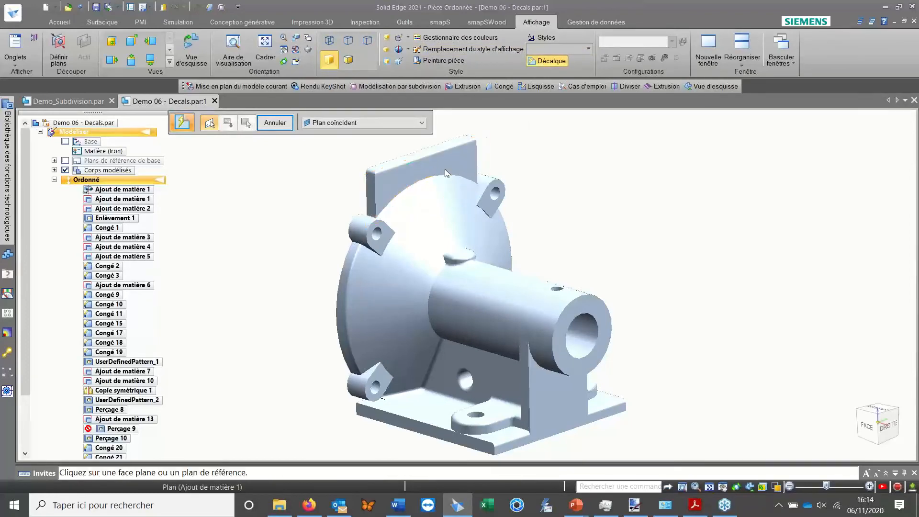
{"action": "left_click", "coordinate": [446, 170]}
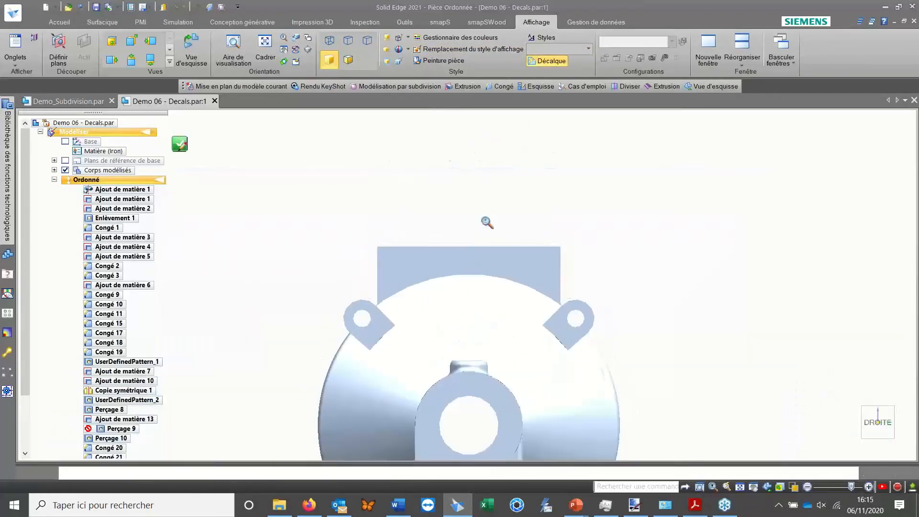
{"action": "left_click", "coordinate": [479, 261]}
{"action": "left_click", "coordinate": [579, 142]}
{"action": "double_click", "coordinate": [508, 119]}
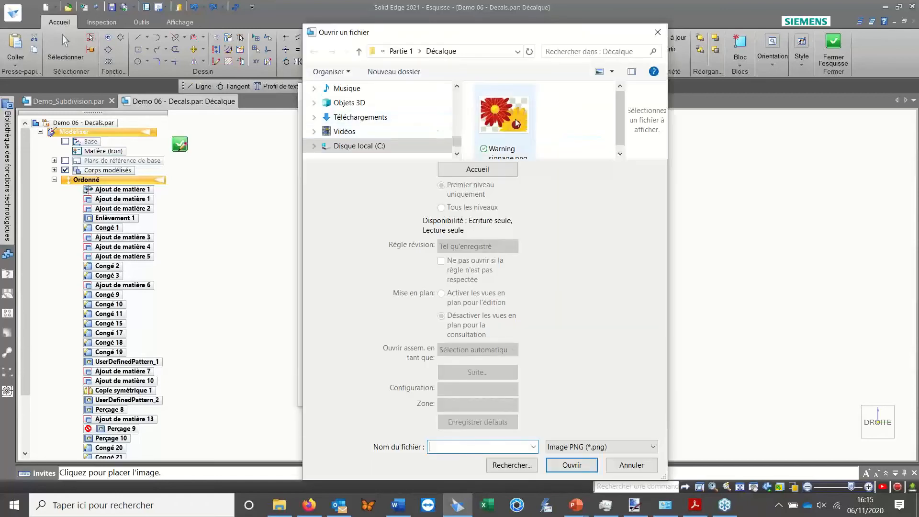
{"action": "left_click", "coordinate": [490, 396]}
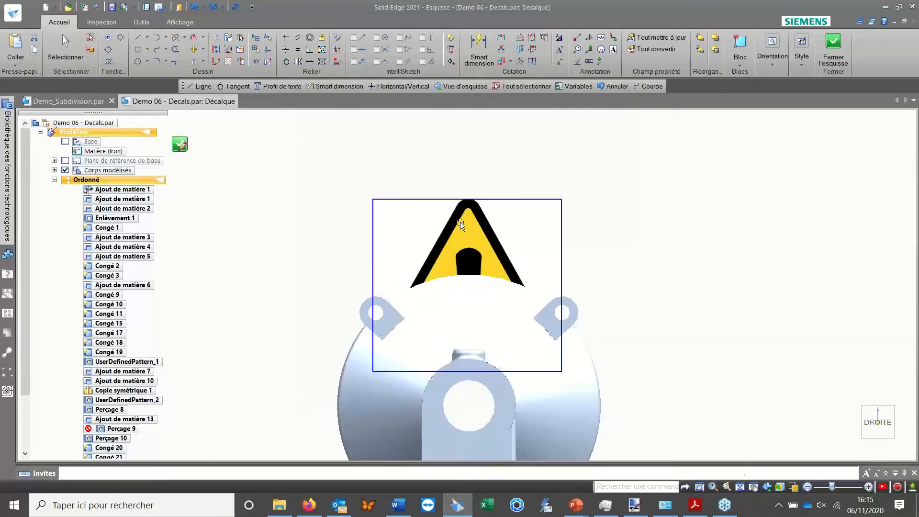
Shrink the warning image, place it centrally against the plate's upper edge, and close the decal sketch.
{"action": "left_click_drag", "start_coordinate": [561, 372], "coordinate": [499, 347]}
{"action": "key", "text": "Escape"}
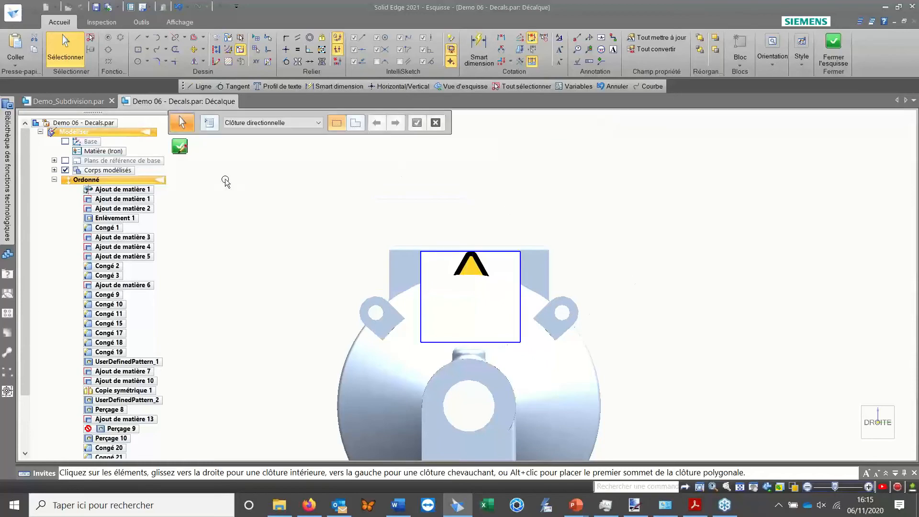
{"action": "left_click", "coordinate": [181, 147]}
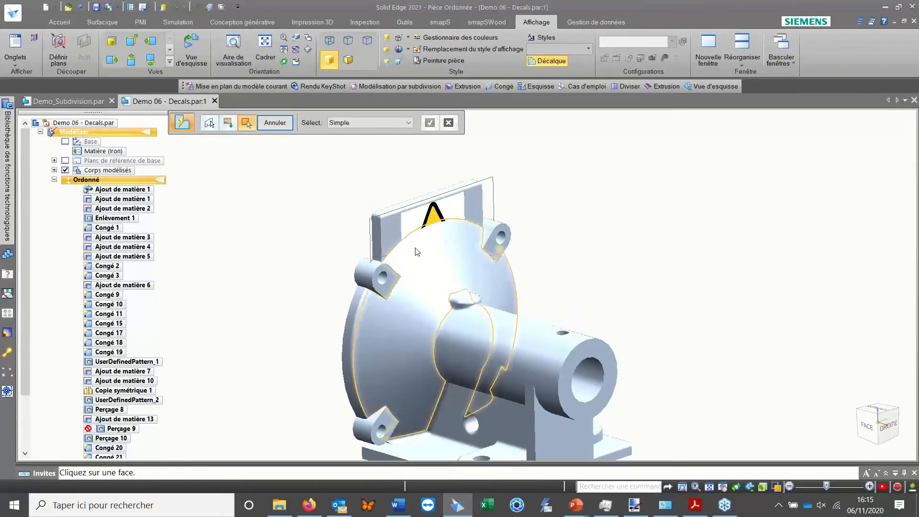
Project the warning decal onto the plate's front face and the adjoining conical face, finish it, and inspect the result.
{"action": "scroll", "coordinate": [417, 194], "scroll_direction": "up", "scroll_amount": 3}
{"action": "left_click", "coordinate": [394, 252]}
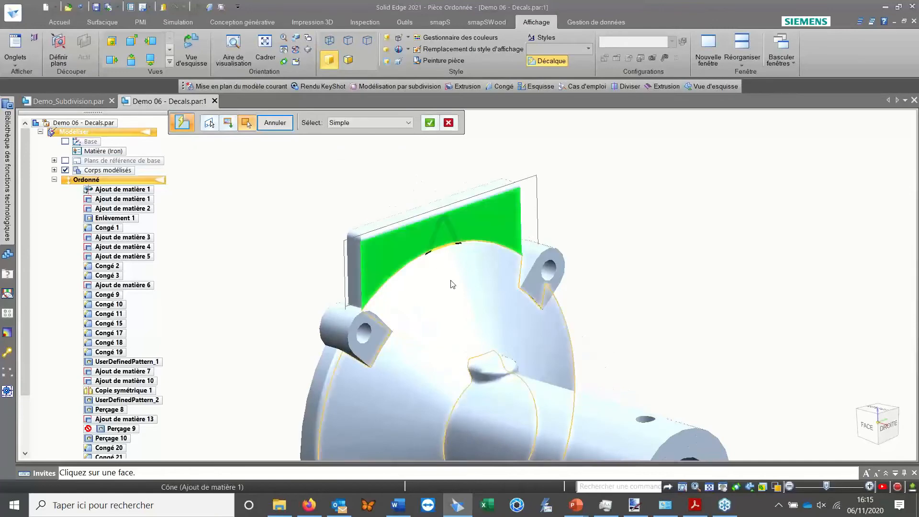
{"action": "left_click", "coordinate": [452, 283]}
{"action": "middle_click_drag", "start_coordinate": [485, 335], "coordinate": [599, 236]}
{"action": "right_click", "coordinate": [551, 212]}
{"action": "key", "text": "Escape"}
{"action": "scroll", "coordinate": [469, 261], "scroll_direction": "up", "scroll_amount": 5}
{"action": "scroll", "coordinate": [468, 261], "scroll_direction": "down", "scroll_amount": 3}
{"action": "middle_click_drag", "start_coordinate": [472, 205], "coordinate": [521, 317]}
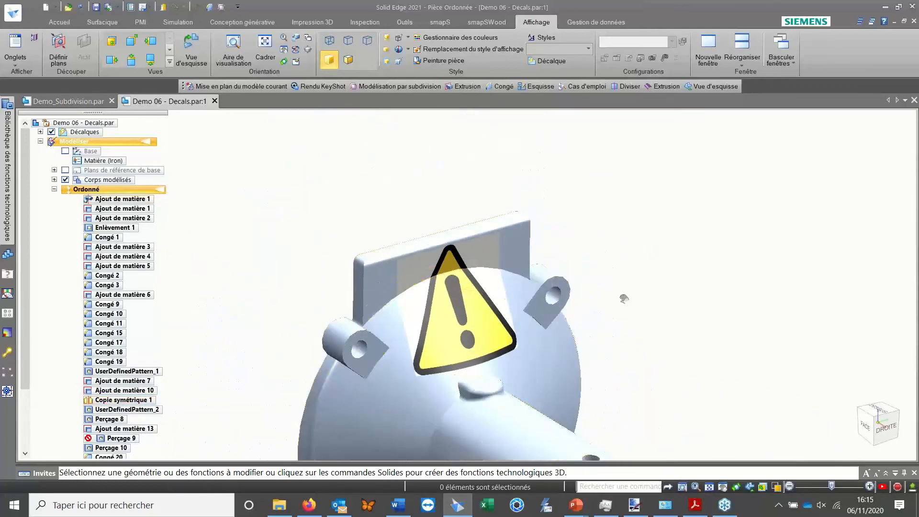
{"action": "middle_click_drag", "start_coordinate": [622, 298], "coordinate": [598, 253], "text": "shift"}
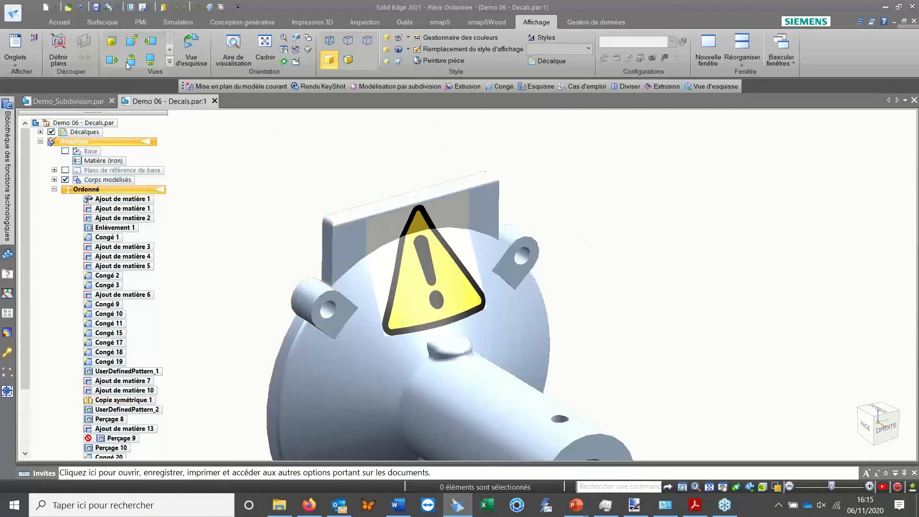
Create a drawing of the part from the Demo.dft template with the drawing view wizard enabled.
{"action": "left_click", "coordinate": [13, 13]}
{"action": "left_click", "coordinate": [77, 68]}
{"action": "left_click", "coordinate": [272, 275]}
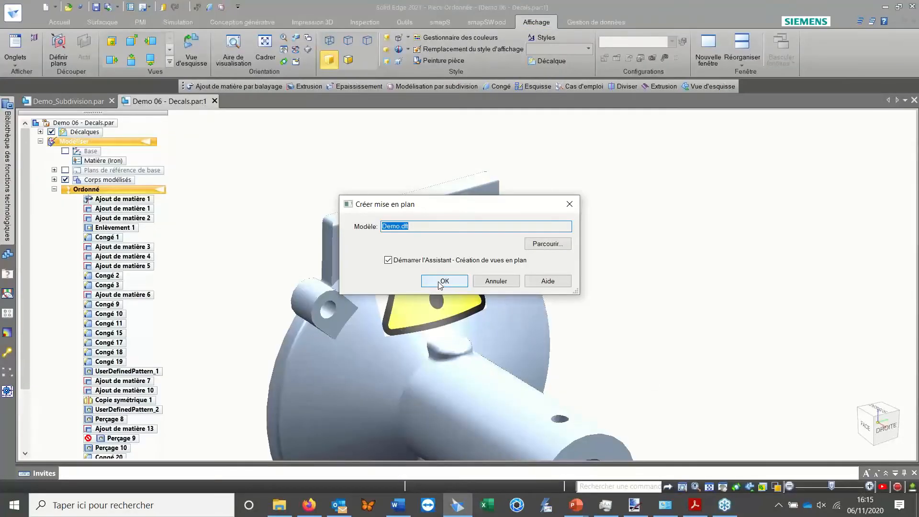
{"action": "left_click", "coordinate": [445, 282]}
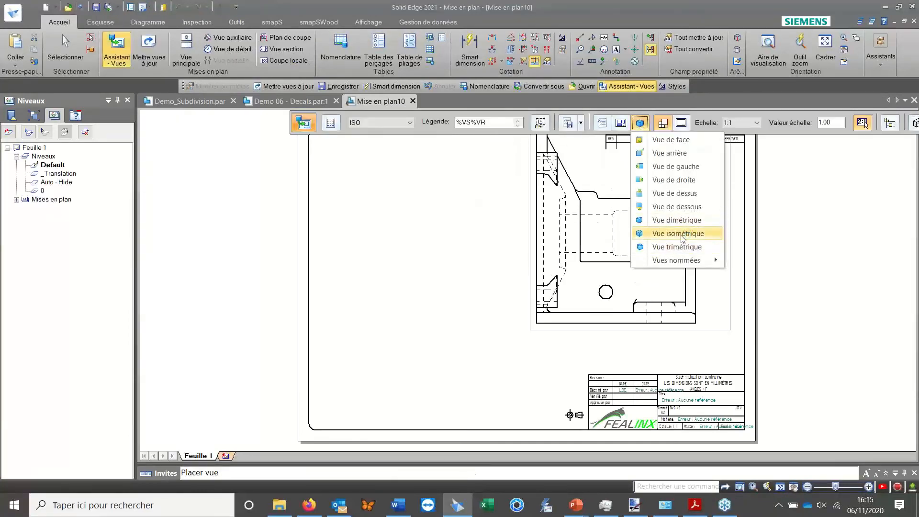
Place an isometric view of the part on the sheet with colour shading and visible edges, and check its decal.
{"action": "left_click", "coordinate": [678, 233]}
{"action": "left_click", "coordinate": [797, 122]}
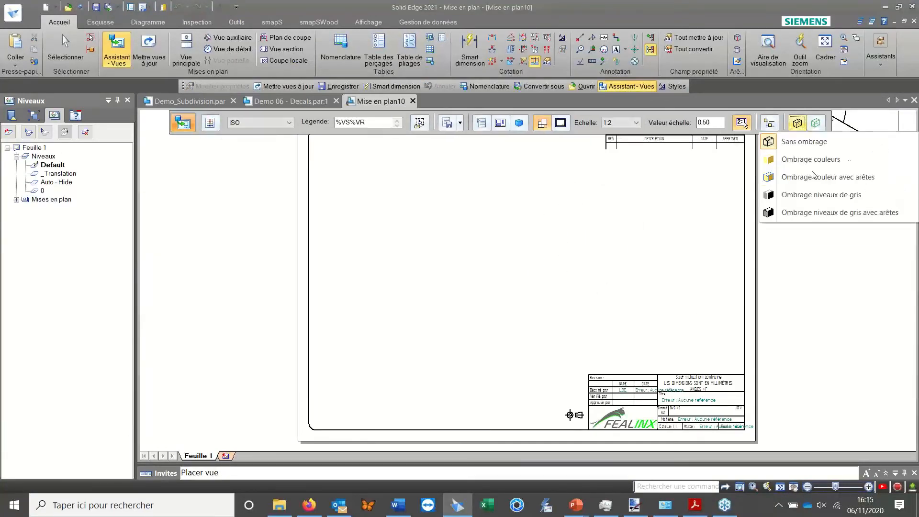
{"action": "left_click", "coordinate": [814, 177]}
{"action": "left_click", "coordinate": [531, 235]}
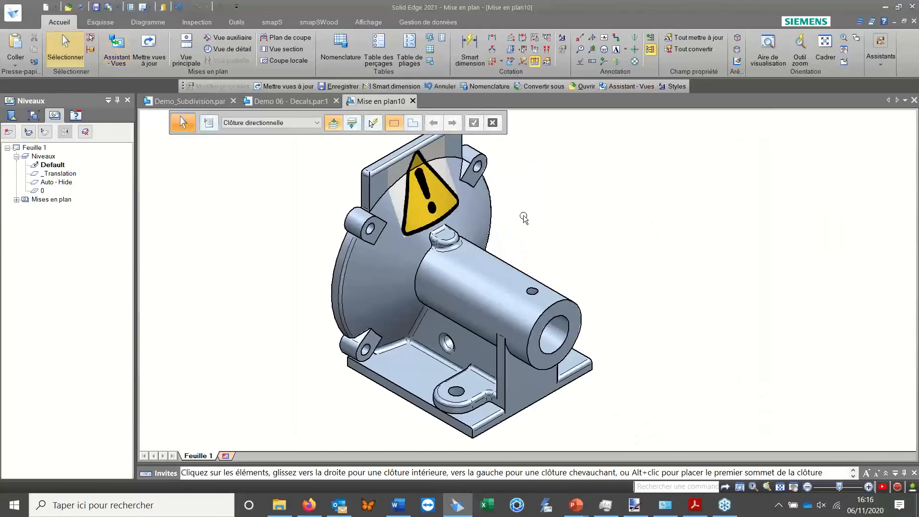
{"action": "scroll", "coordinate": [508, 210], "scroll_direction": "up", "scroll_amount": 3}
{"action": "scroll", "coordinate": [476, 203], "scroll_direction": "down", "scroll_amount": 3}
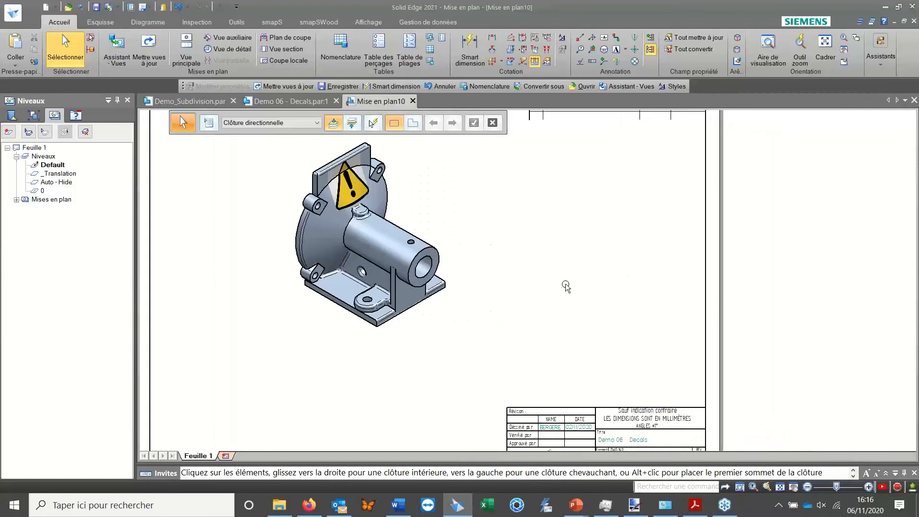
Return to Demo 06 - Decals.par, hide and redisplay the decals, and expand the decal list.
{"action": "left_click", "coordinate": [300, 102]}
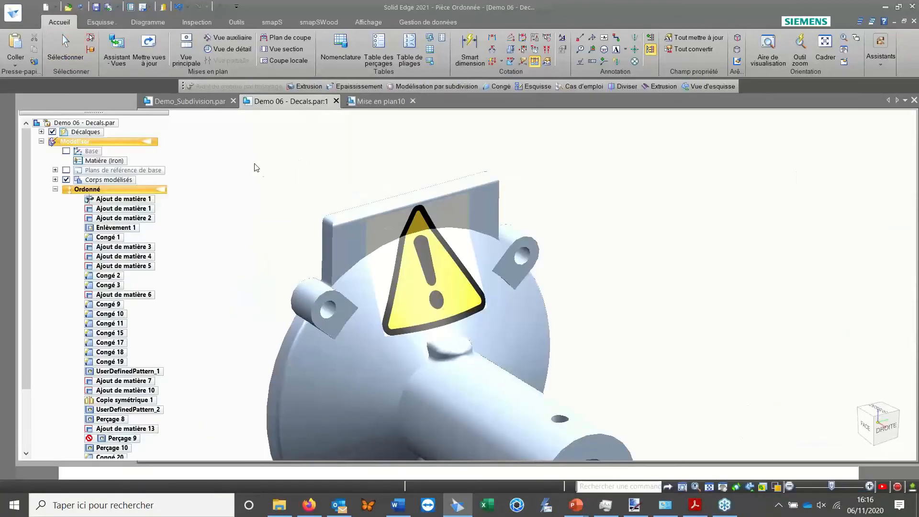
{"action": "left_click", "coordinate": [52, 132]}
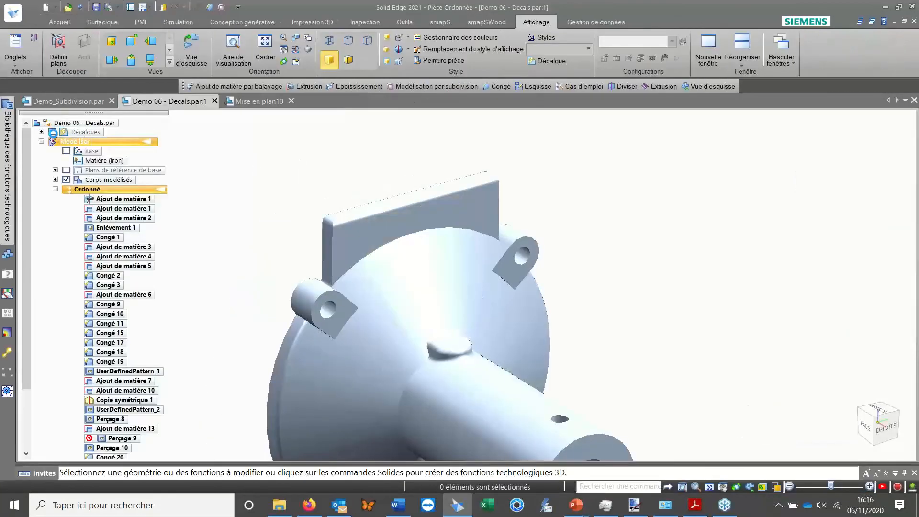
{"action": "left_click", "coordinate": [52, 132]}
{"action": "left_click", "coordinate": [42, 132]}
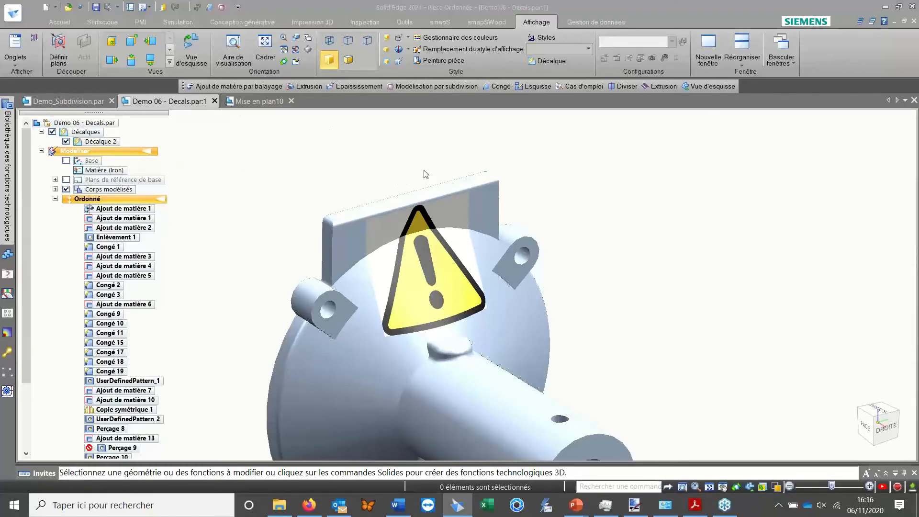
Consult the deviation analysis slide in the presentation, switch back to Solid Edge, and open Demo 09 - Deviation Analysis_E.par.
{"action": "key", "text": "alt+Tab"}
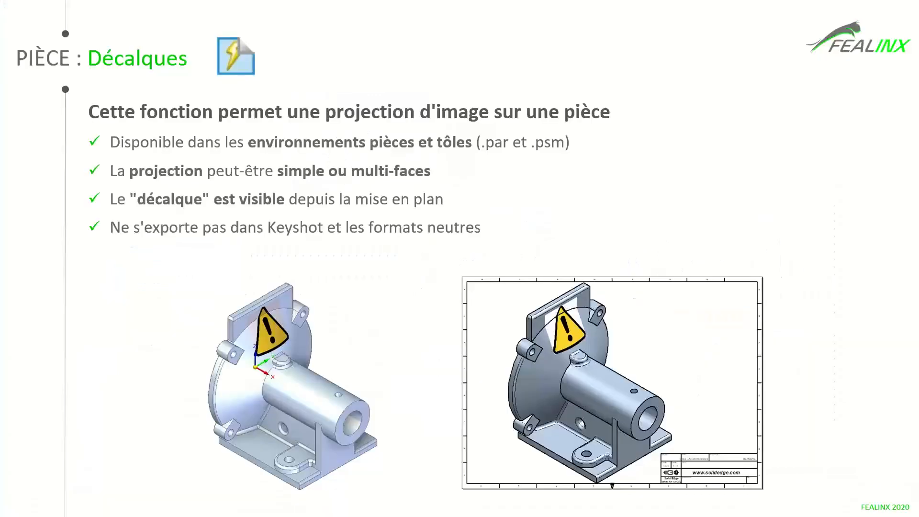
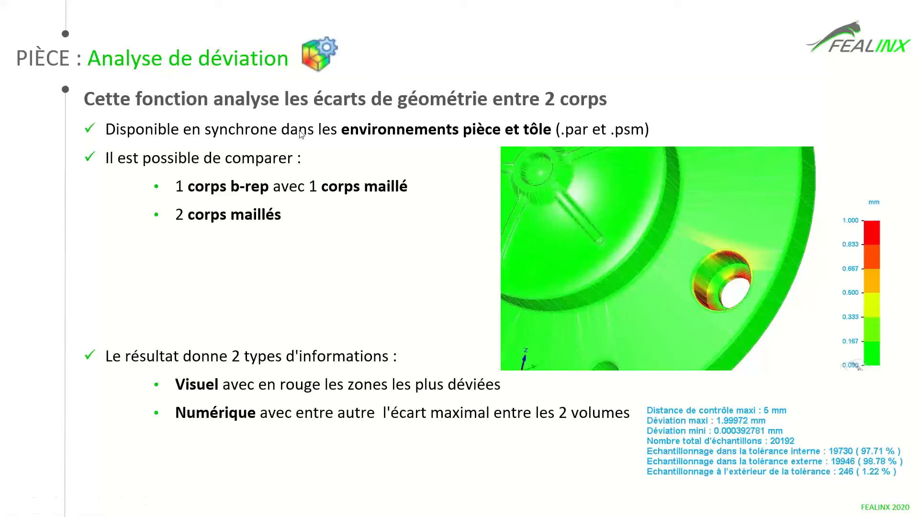
{"action": "key", "text": "alt+Tab"}
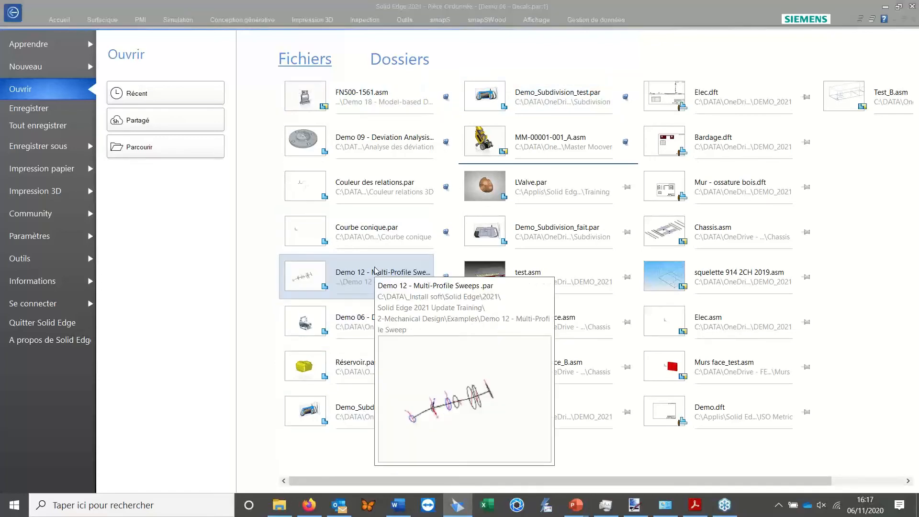
{"action": "left_click", "coordinate": [390, 154]}
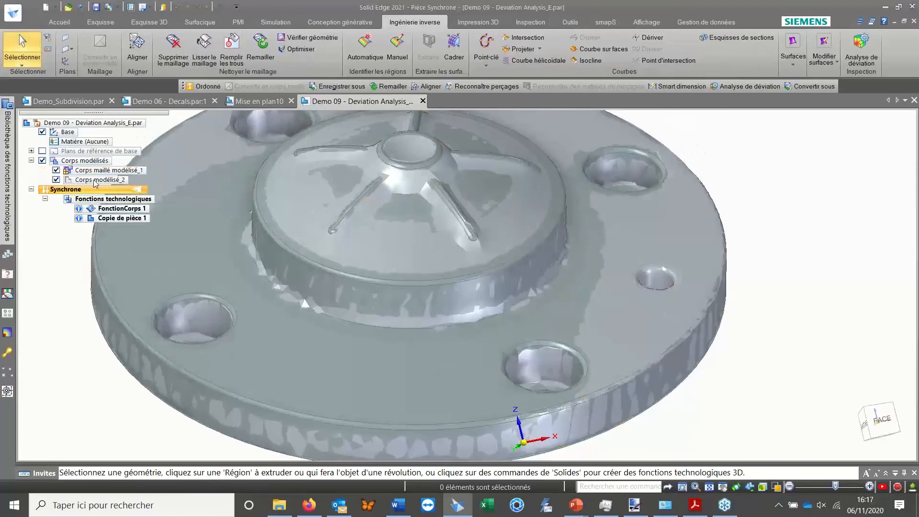
Hide the solid body Corps modélisé_2 and examine the holes and surface quality of the remaining meshed body.
{"action": "left_click", "coordinate": [56, 180]}
{"action": "mouse_move", "coordinate": [330, 235]}
{"action": "middle_mouse_down"}
{"action": "mouse_move", "coordinate": [340, 241]}
{"action": "mouse_move", "coordinate": [237, 231]}
{"action": "middle_mouse_up"}
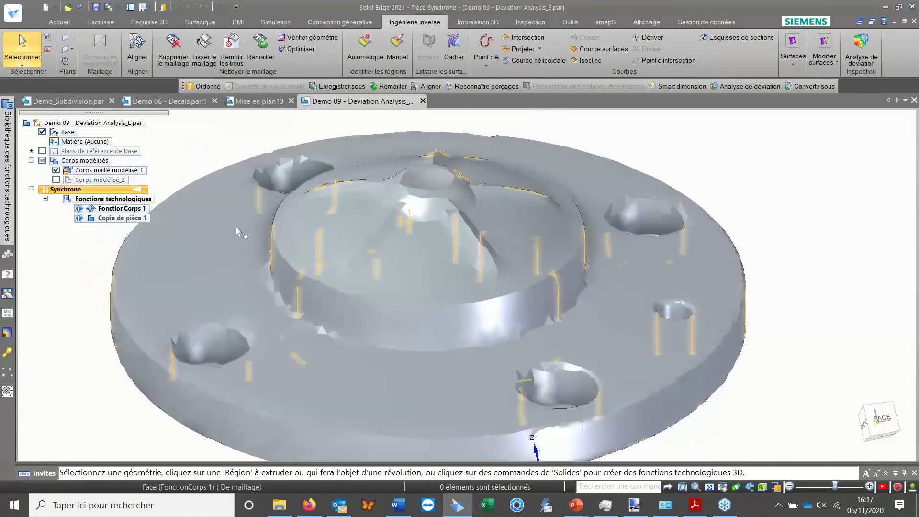
{"action": "middle_click_drag", "start_coordinate": [506, 293], "coordinate": [538, 260]}
{"action": "scroll", "coordinate": [646, 303], "scroll_direction": "up", "scroll_amount": 4}
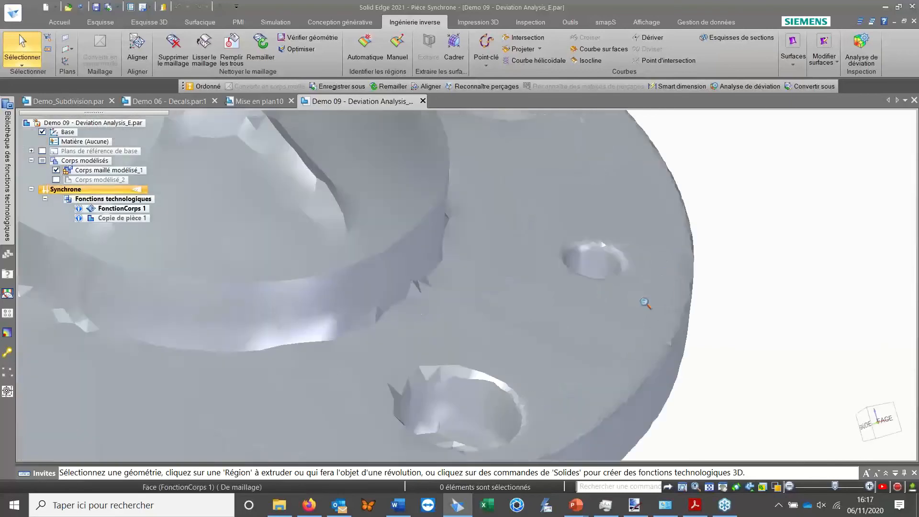
{"action": "middle_click_drag", "start_coordinate": [647, 304], "coordinate": [620, 292], "text": "shift"}
{"action": "scroll", "coordinate": [620, 268], "scroll_direction": "down", "scroll_amount": 4}
{"action": "scroll", "coordinate": [585, 271], "scroll_direction": "up", "scroll_amount": 4}
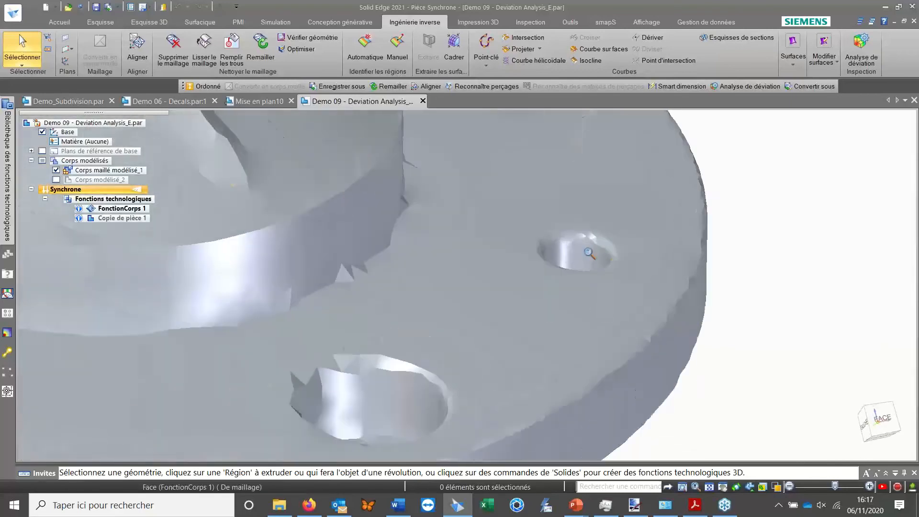
{"action": "middle_click_drag", "start_coordinate": [586, 271], "coordinate": [566, 268]}
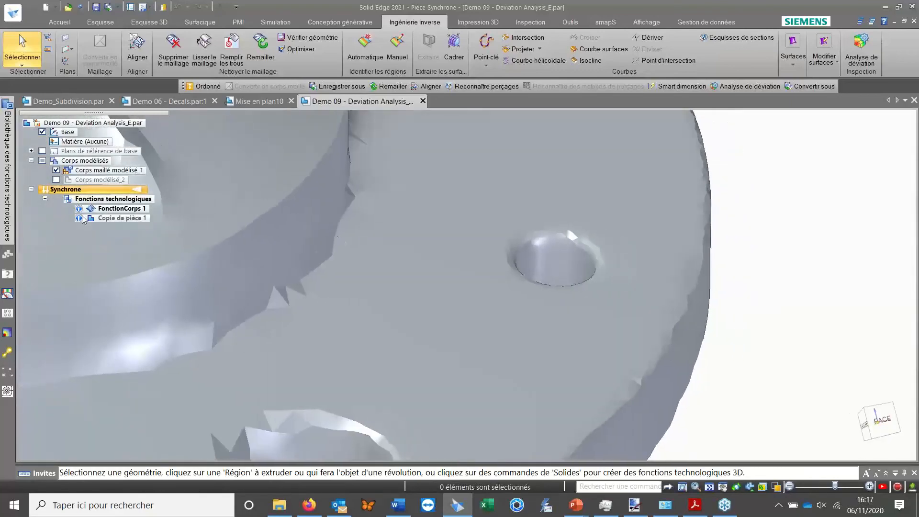
Display only the solid body Corps modélisé_2 and examine its holes, ribs and central boss.
{"action": "left_click", "coordinate": [56, 179]}
{"action": "left_click", "coordinate": [57, 170]}
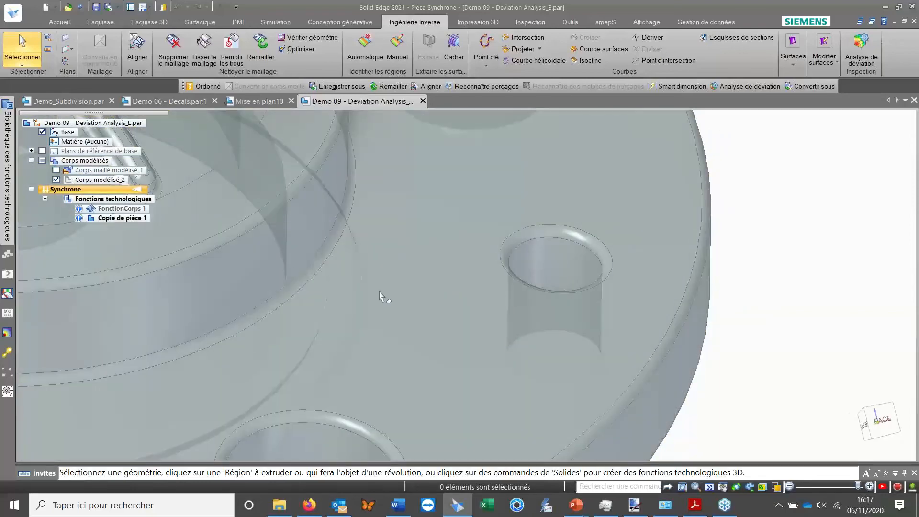
{"action": "scroll", "coordinate": [446, 280], "scroll_direction": "up", "scroll_amount": 2}
{"action": "middle_click_drag", "start_coordinate": [445, 280], "coordinate": [494, 272], "text": "ctrl"}
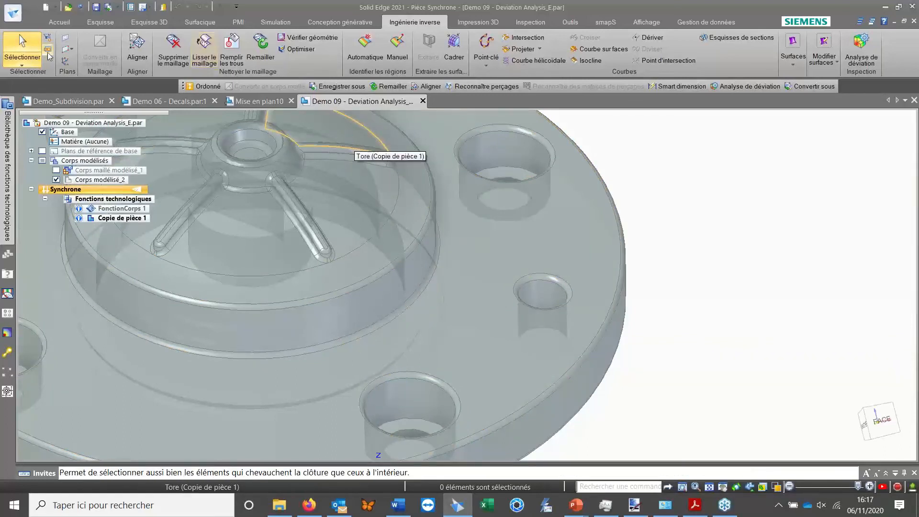
{"action": "left_click", "coordinate": [56, 171]}
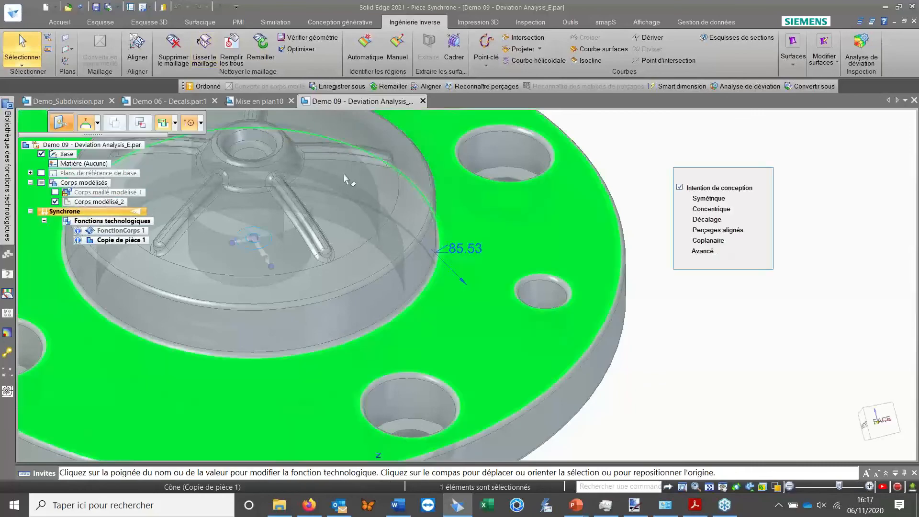
{"action": "middle_click_drag", "start_coordinate": [554, 209], "coordinate": [568, 245], "text": "shift"}
{"action": "left_click", "coordinate": [612, 176]}
{"action": "middle_click_drag", "start_coordinate": [516, 296], "coordinate": [508, 273]}
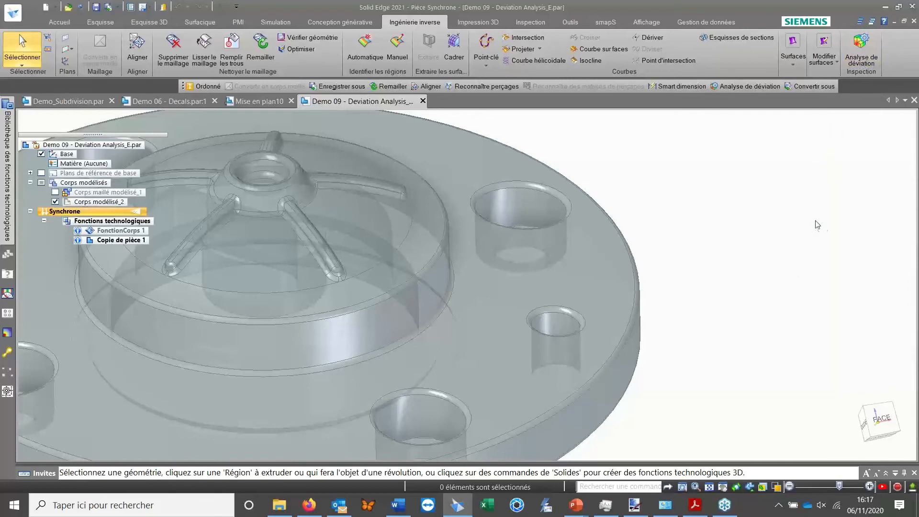
Redisplay the meshed body alongside the solid and run a deviation analysis between the two bodies.
{"action": "left_click", "coordinate": [56, 192]}
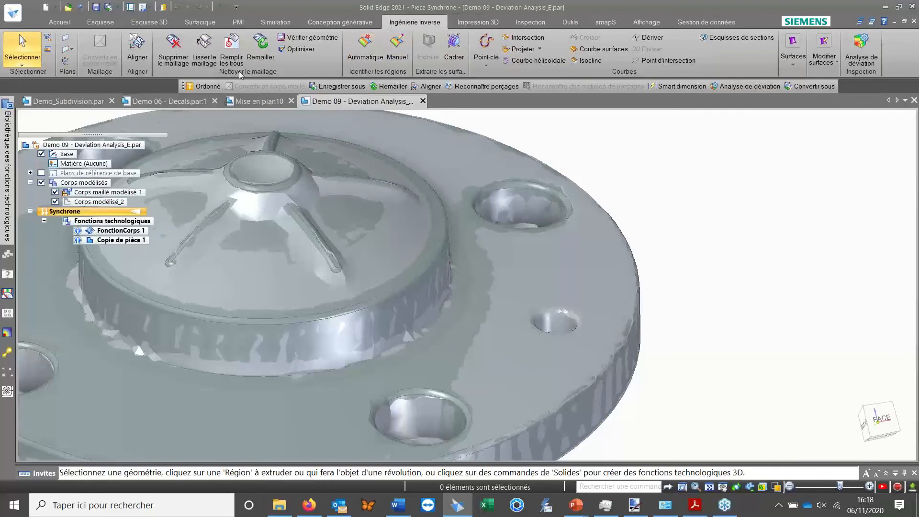
{"action": "left_click", "coordinate": [856, 59]}
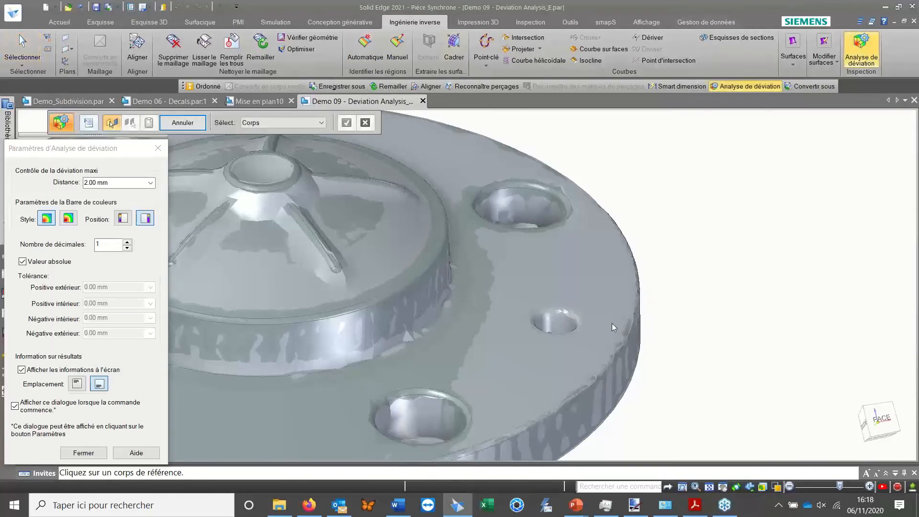
{"action": "left_click", "coordinate": [586, 325]}
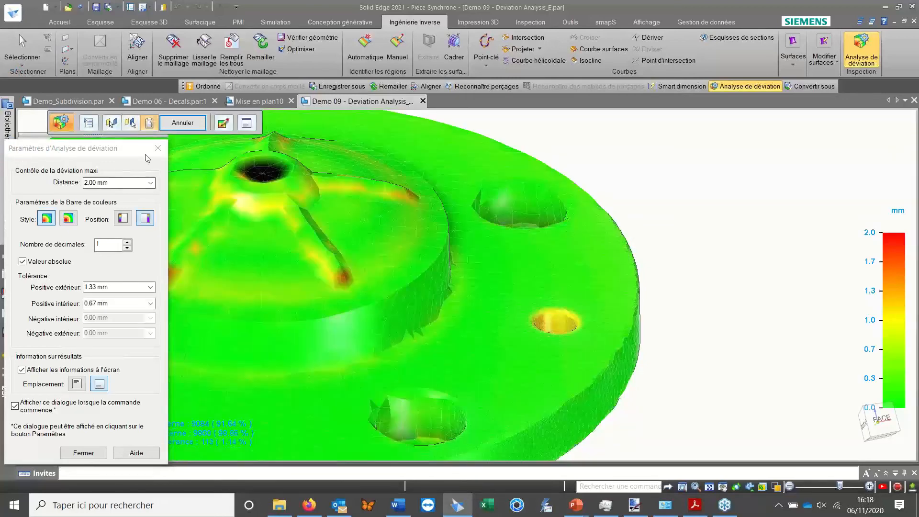
Move the deviation settings dialog clear of the numerical results and examine the colour map around the small hole.
{"action": "left_click_drag", "start_coordinate": [97, 146], "coordinate": [103, 83]}
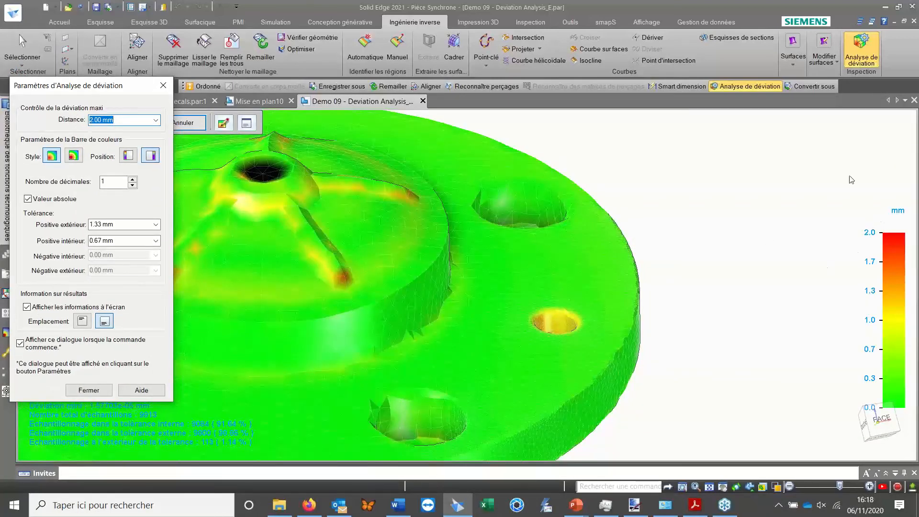
{"action": "scroll", "coordinate": [537, 331], "scroll_direction": "up", "scroll_amount": 1}
{"action": "scroll", "coordinate": [594, 352], "scroll_direction": "up", "scroll_amount": 5}
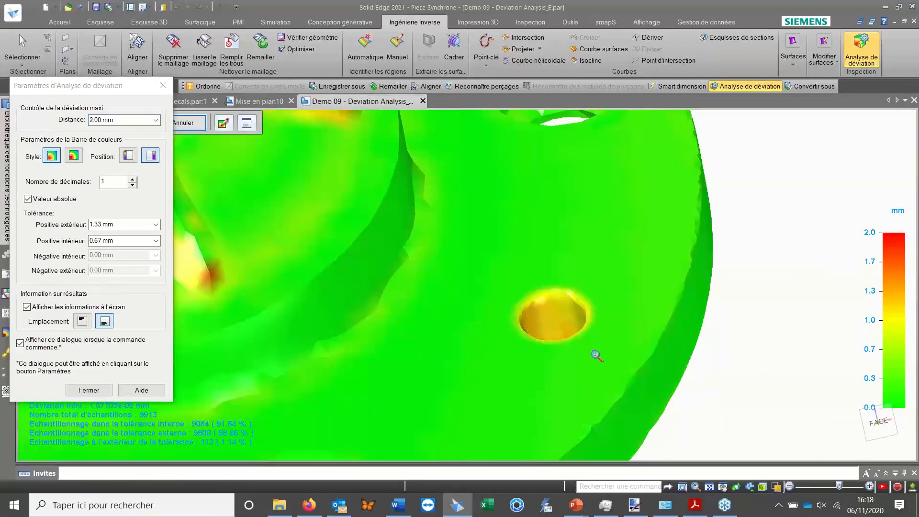
Compare the deviation colours around the small hole with those on the larger holes and the ribs.
{"action": "scroll", "coordinate": [601, 320], "scroll_direction": "down", "scroll_amount": 6}
{"action": "middle_click_drag", "start_coordinate": [456, 325], "coordinate": [446, 264], "text": "shift"}
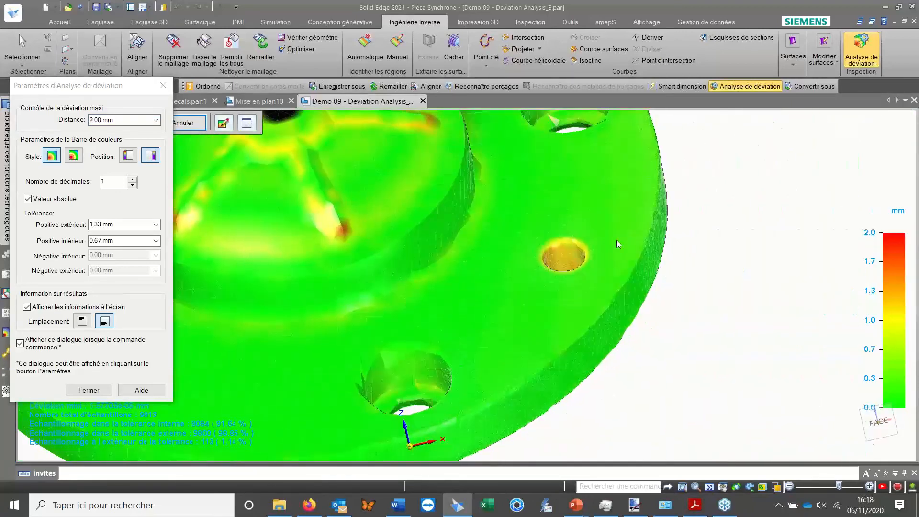
{"action": "scroll", "coordinate": [602, 318], "scroll_direction": "up", "scroll_amount": 5}
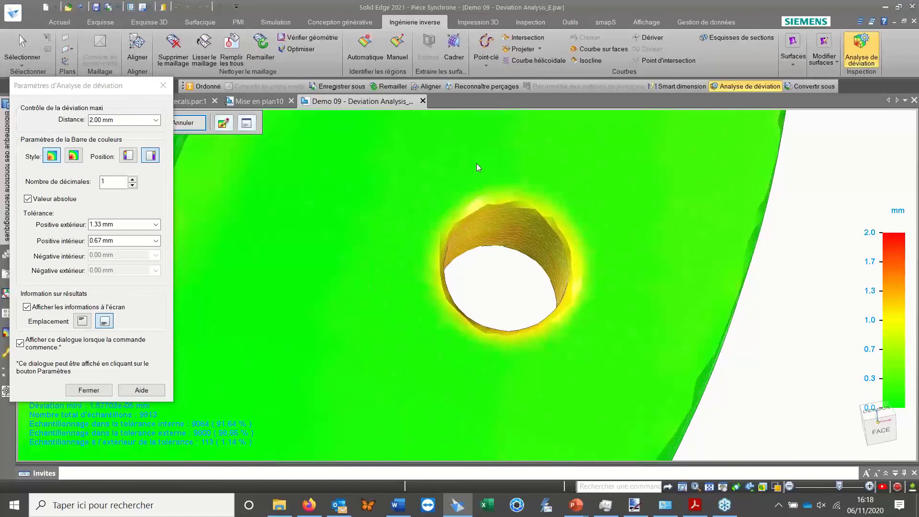
{"action": "scroll", "coordinate": [583, 281], "scroll_direction": "down", "scroll_amount": 6}
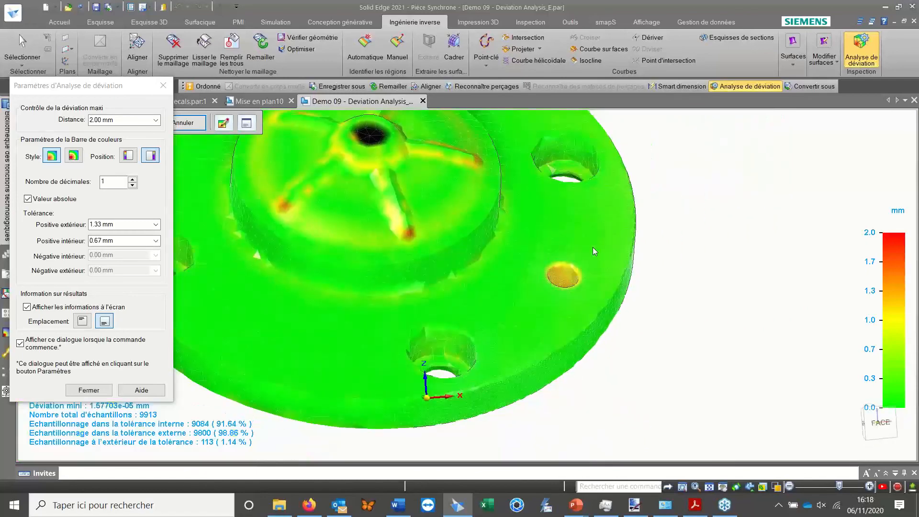
{"action": "scroll", "coordinate": [594, 249], "scroll_direction": "up", "scroll_amount": 5}
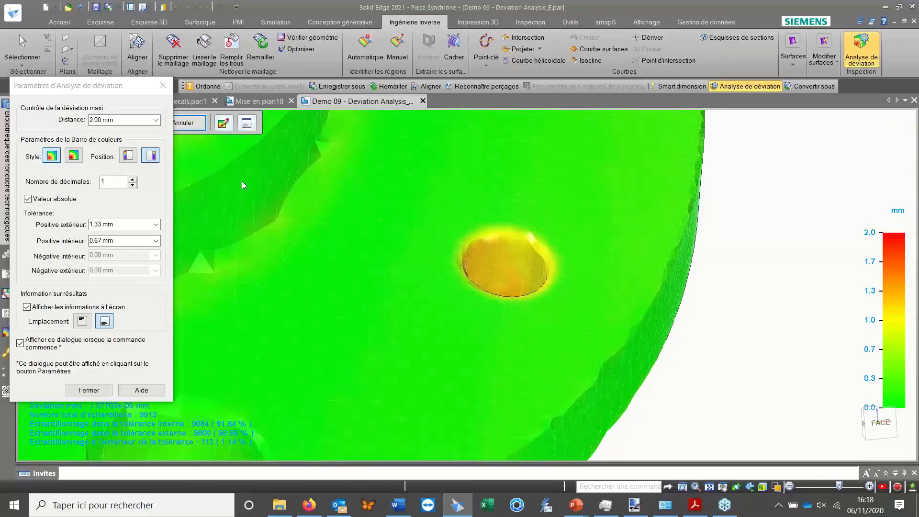
Close the deviation settings dialog and exit the deviation analysis.
{"action": "left_click_drag", "start_coordinate": [135, 86], "coordinate": [385, 113]}
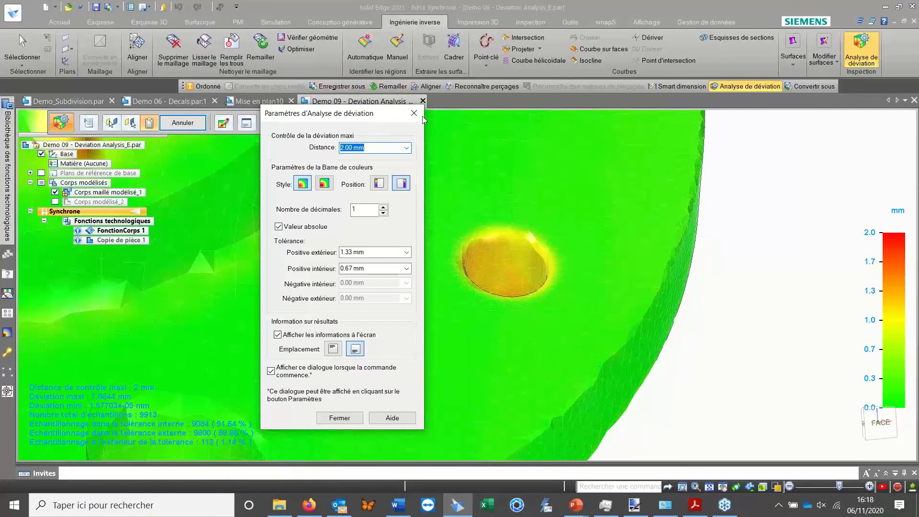
{"action": "left_click_drag", "start_coordinate": [377, 116], "coordinate": [193, 120]}
{"action": "left_click", "coordinate": [236, 120]}
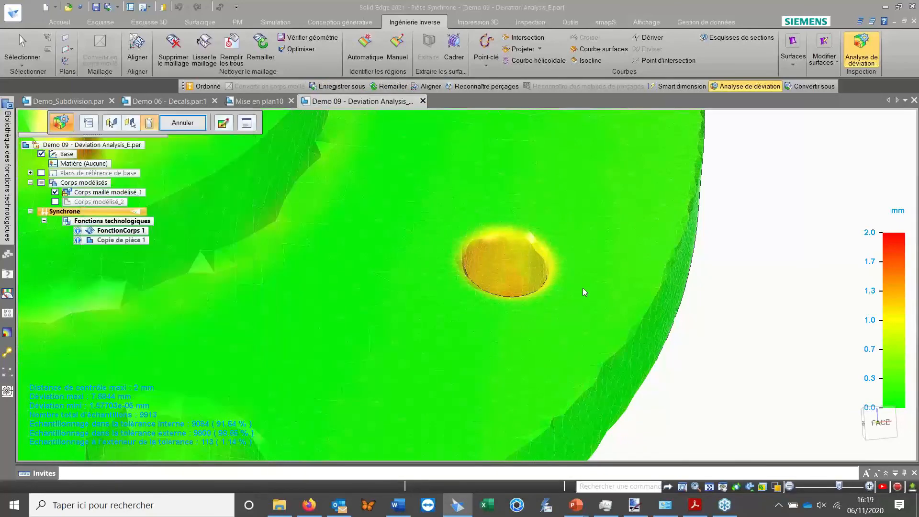
{"action": "key", "text": "Escape"}
{"action": "mouse_move", "coordinate": [549, 259]}
{"action": "middle_mouse_down"}
{"action": "mouse_move", "coordinate": [533, 318]}
{"action": "mouse_move", "coordinate": [549, 262]}
{"action": "middle_mouse_up"}
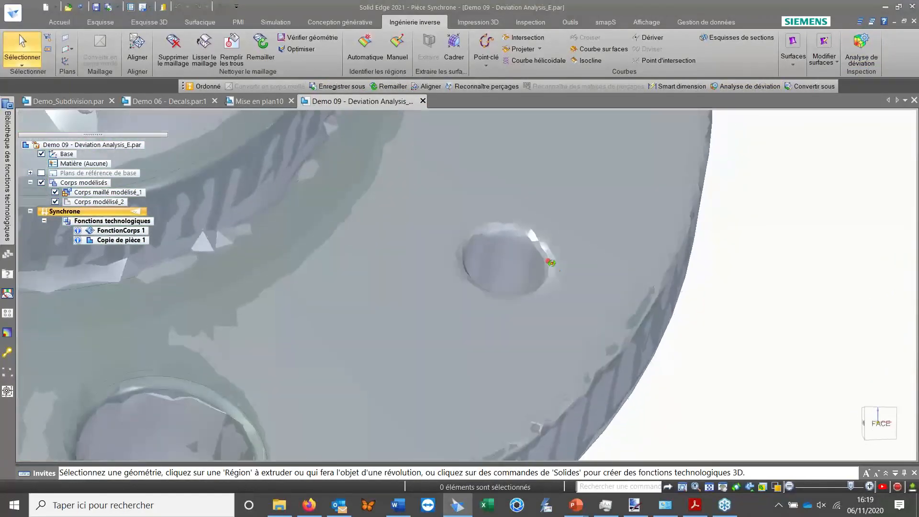
{"action": "scroll", "coordinate": [550, 261], "scroll_direction": "down", "scroll_amount": 5}
Switch to the PowerPoint slideshow and advance to the slide on section continuity control for sweeps.
{"action": "key", "text": "alt+Tab"}
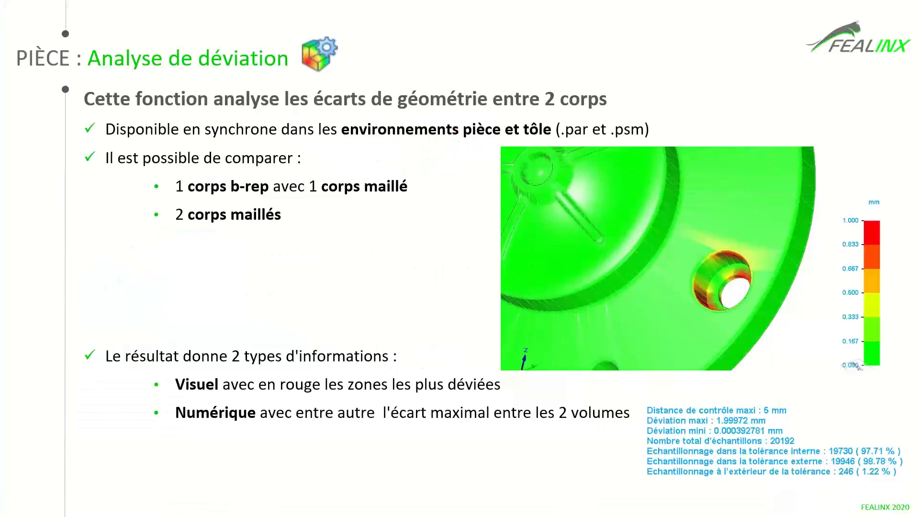
{"action": "left_click", "coordinate": [410, 228]}
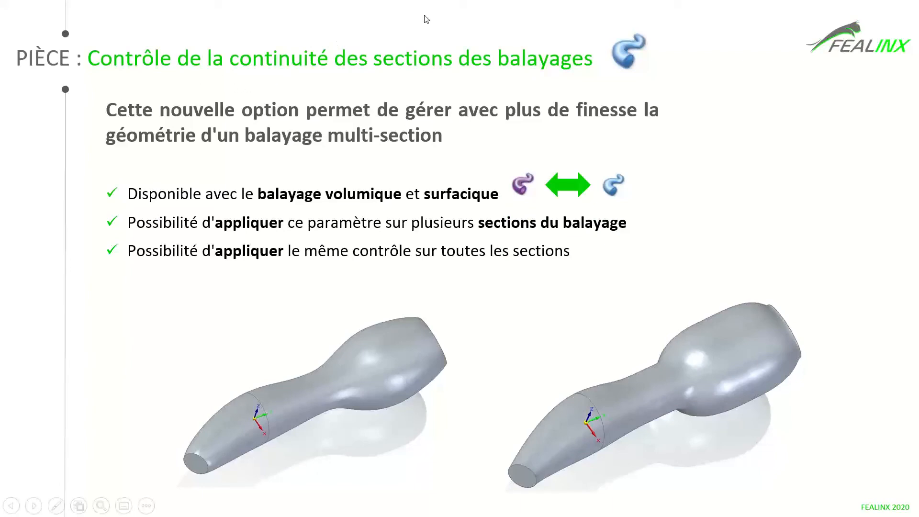
Switch back to Solid Edge, close the Deviation Analysis part without saving, and open the recent file Demo 12 - Multi-Profile Sweeps .par.
{"action": "key", "text": "alt+Tab"}
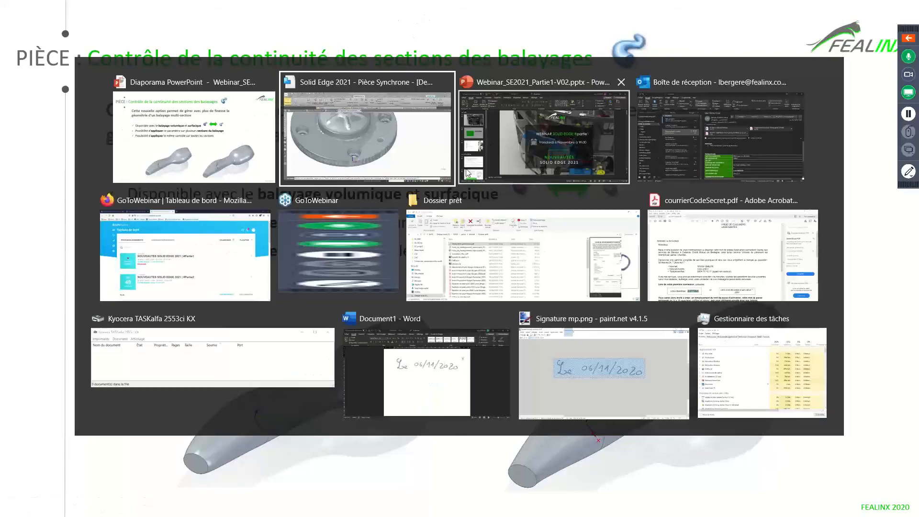
{"action": "left_click", "coordinate": [376, 148]}
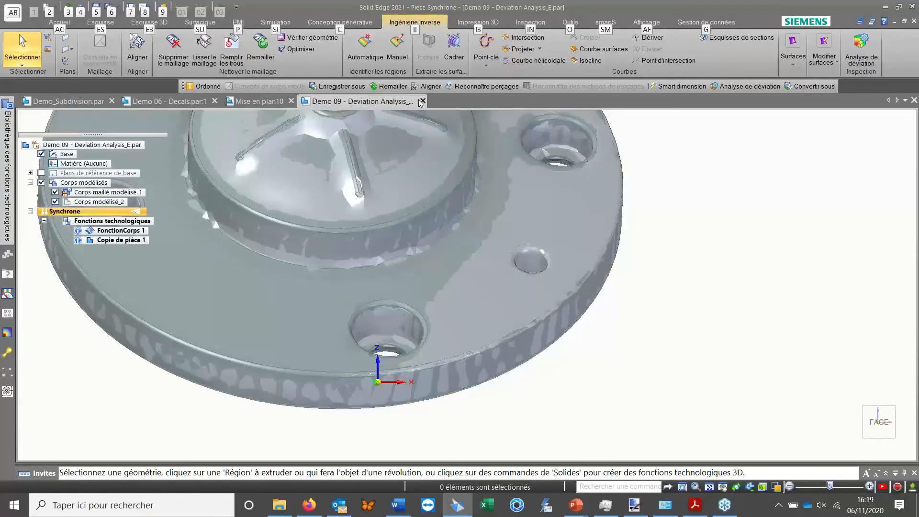
{"action": "left_click", "coordinate": [164, 7]}
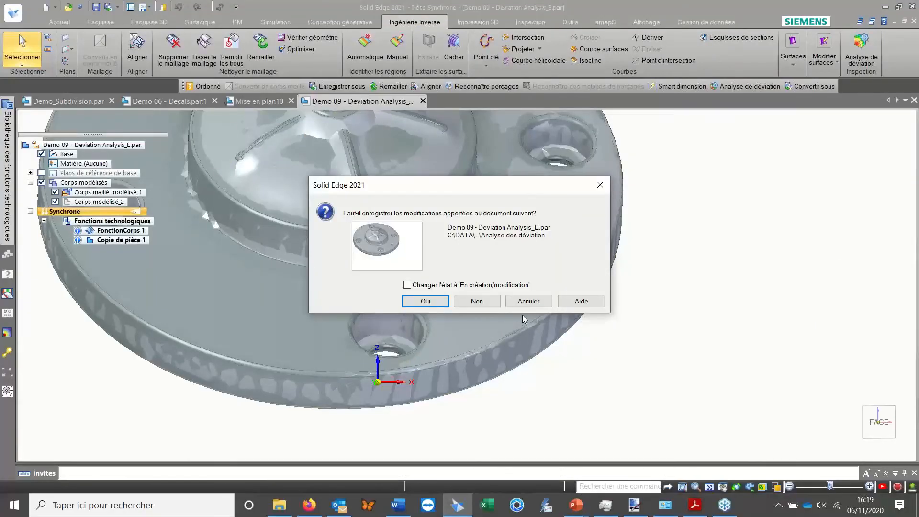
{"action": "left_click", "coordinate": [484, 302]}
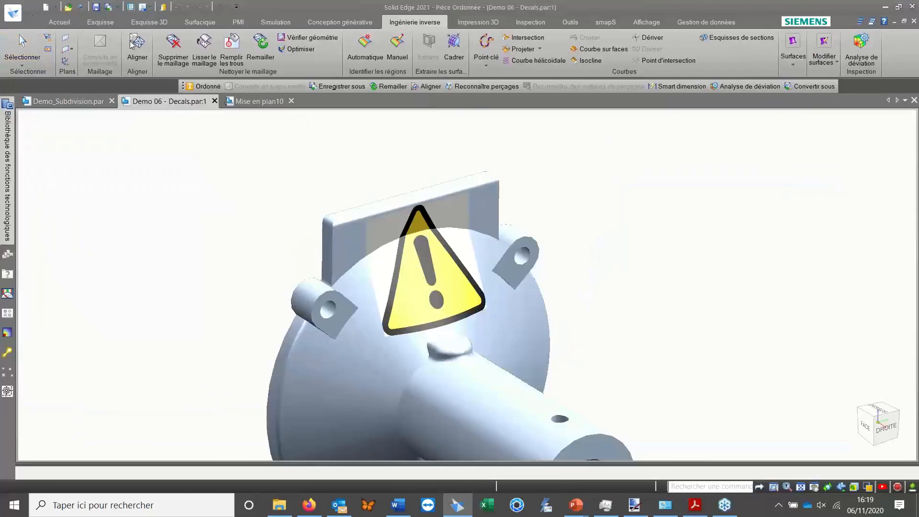
{"action": "left_click", "coordinate": [13, 13]}
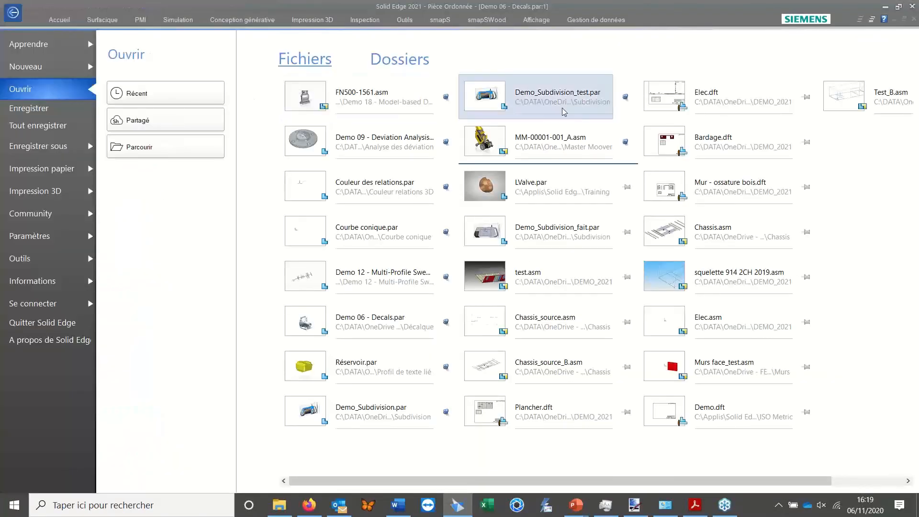
{"action": "left_click", "coordinate": [392, 280]}
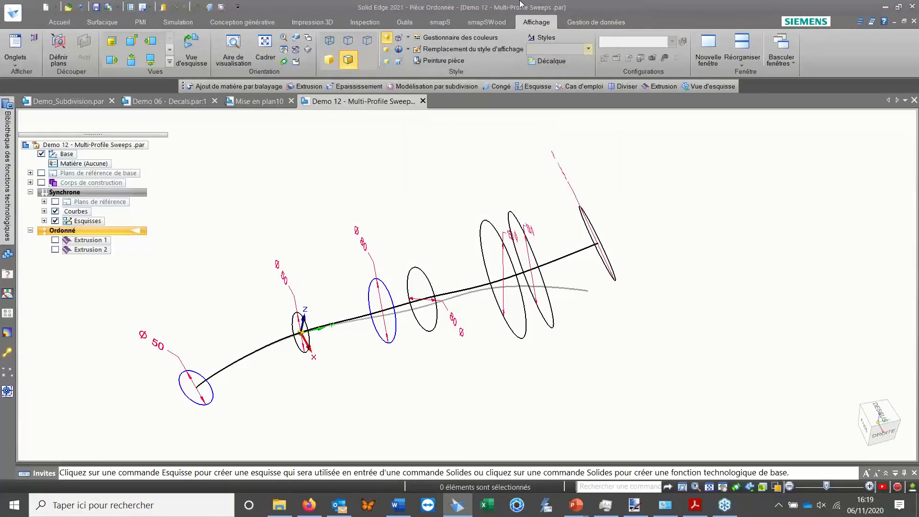
Define the black curve running through the circles as the path of a Balayage sweep.
{"action": "scroll", "coordinate": [521, 35], "scroll_direction": "up", "scroll_amount": 8}
{"action": "scroll", "coordinate": [522, 34], "scroll_direction": "up", "scroll_amount": 2}
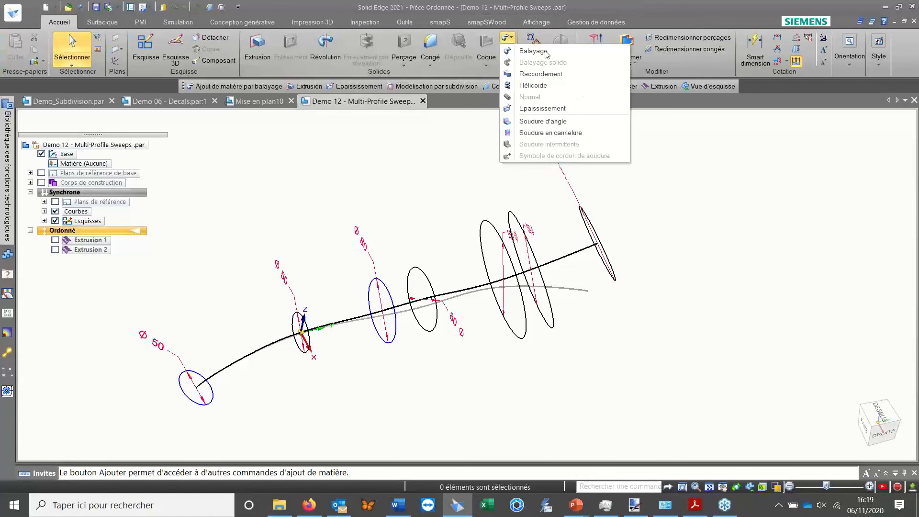
{"action": "middle_click_drag", "start_coordinate": [366, 281], "coordinate": [398, 243]}
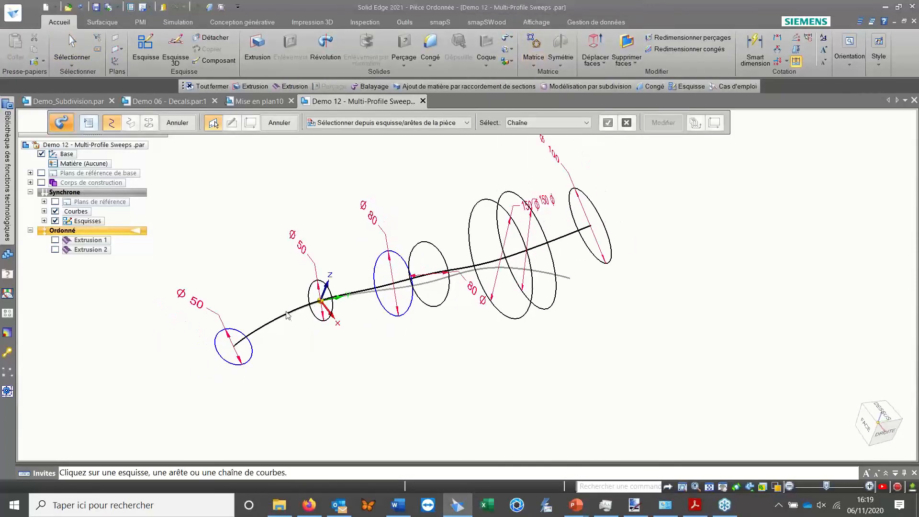
{"action": "left_click", "coordinate": [290, 318]}
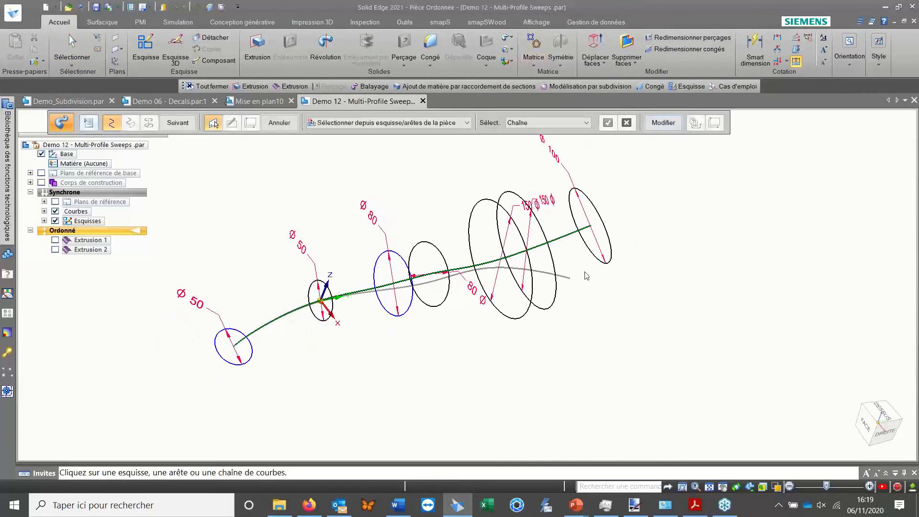
{"action": "middle_click_drag", "start_coordinate": [415, 324], "coordinate": [426, 319], "text": "shift"}
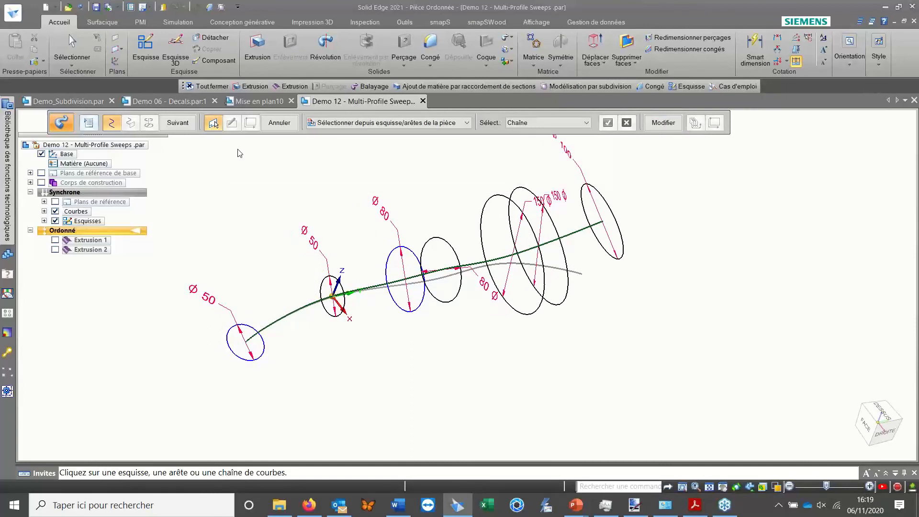
{"action": "left_click", "coordinate": [178, 123]}
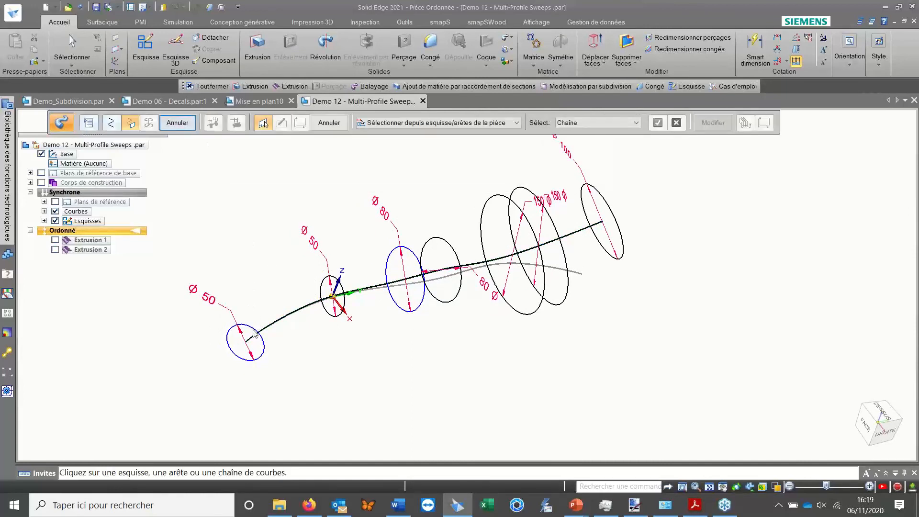
Add the seven circles in order from the Ø50 end to the Ø100 end as sweep sections and preview the body.
{"action": "left_click", "coordinate": [255, 333]}
{"action": "left_click", "coordinate": [326, 315]}
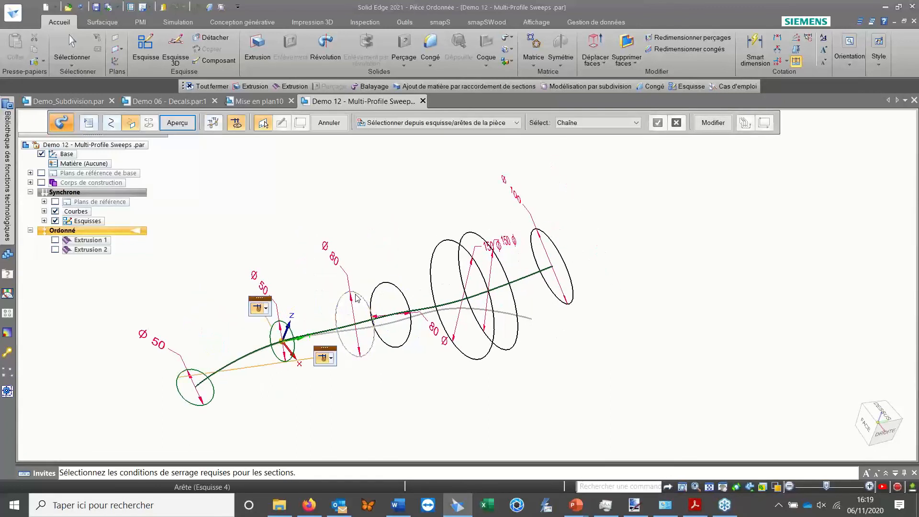
{"action": "left_click", "coordinate": [357, 298]}
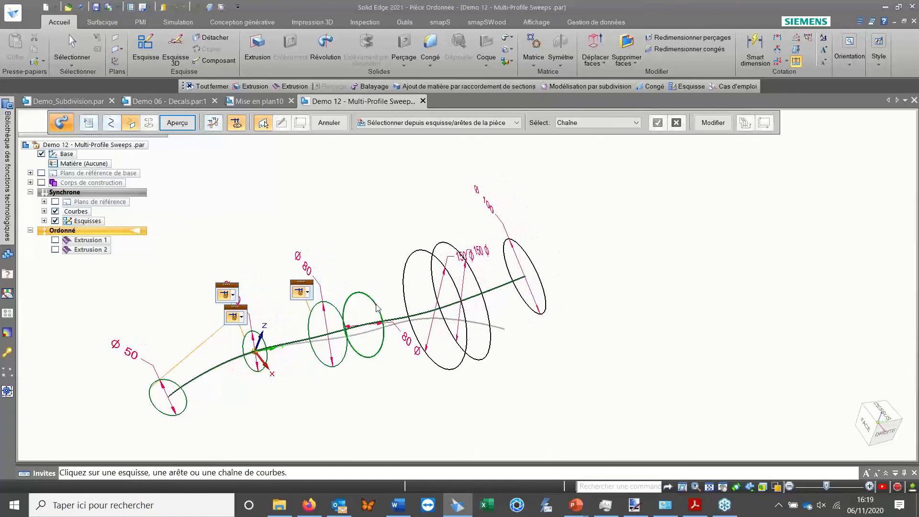
{"action": "left_click", "coordinate": [376, 303]}
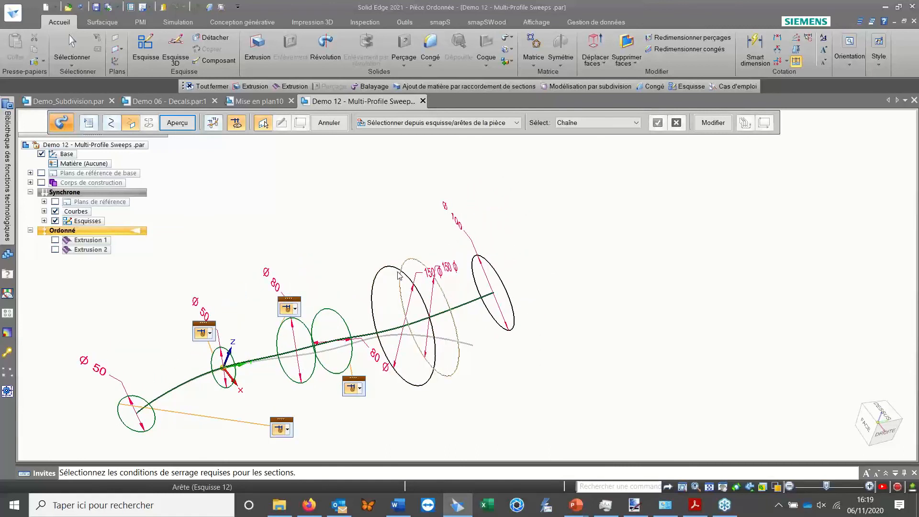
{"action": "left_click", "coordinate": [400, 274]}
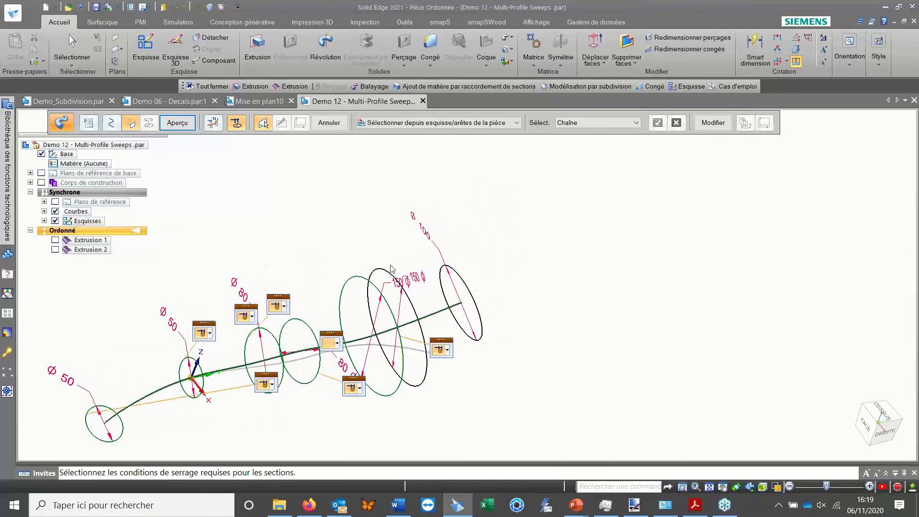
{"action": "left_click", "coordinate": [392, 270]}
{"action": "left_click", "coordinate": [462, 282]}
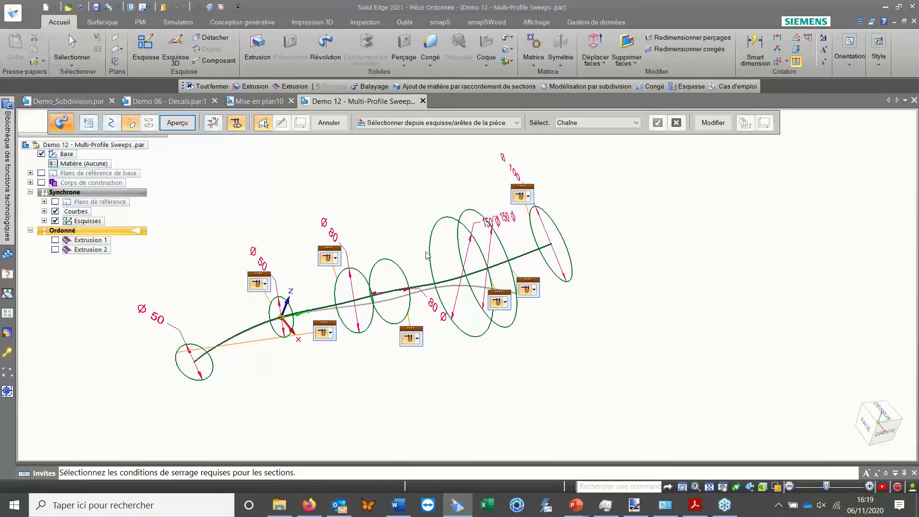
{"action": "left_click", "coordinate": [177, 123]}
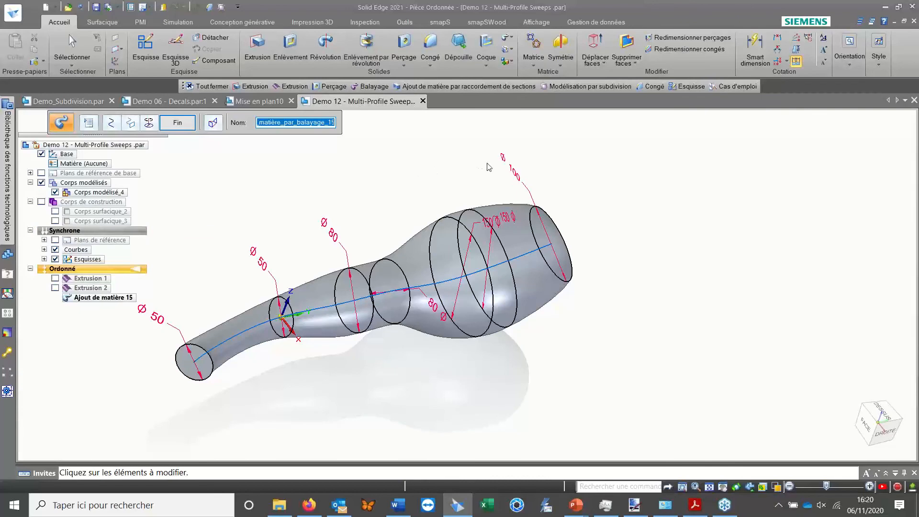
Reopen the sweep's sections for editing and set the first Ø150 circle to Section constante.
{"action": "scroll", "coordinate": [497, 249], "scroll_direction": "up", "scroll_amount": 4}
{"action": "middle_click_drag", "start_coordinate": [469, 281], "coordinate": [523, 209]}
{"action": "scroll", "coordinate": [280, 212], "scroll_direction": "up", "scroll_amount": 3}
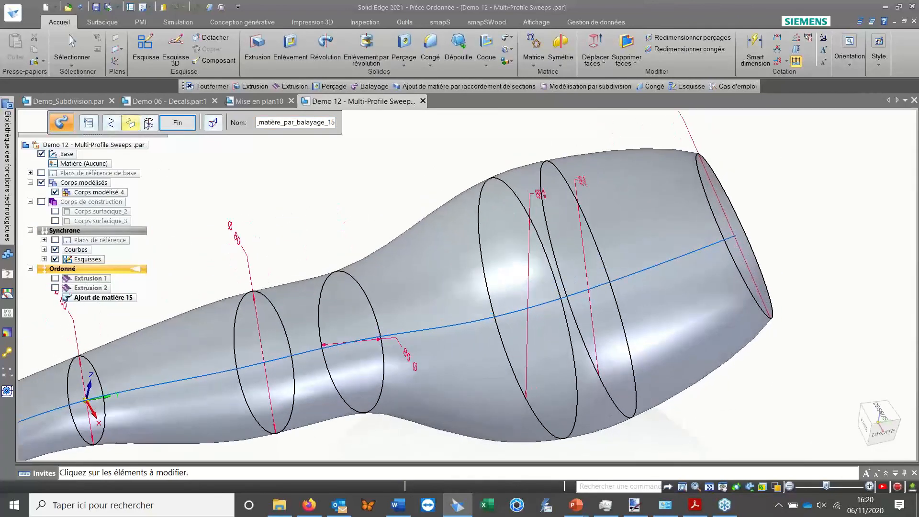
{"action": "left_click", "coordinate": [131, 123]}
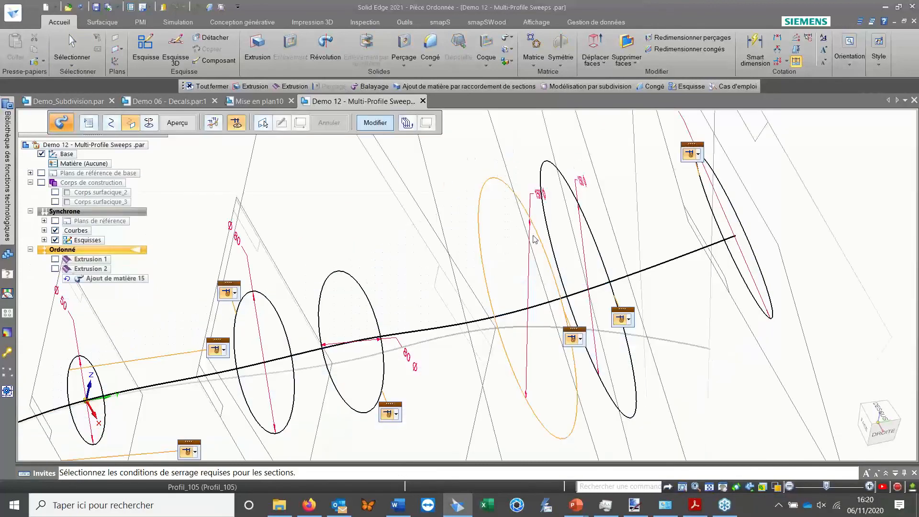
{"action": "left_click", "coordinate": [579, 340]}
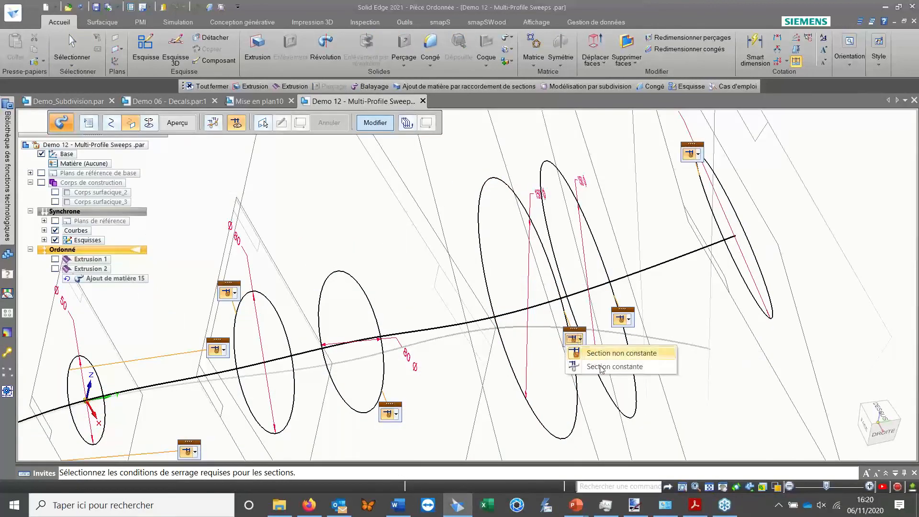
{"action": "left_click", "coordinate": [620, 367]}
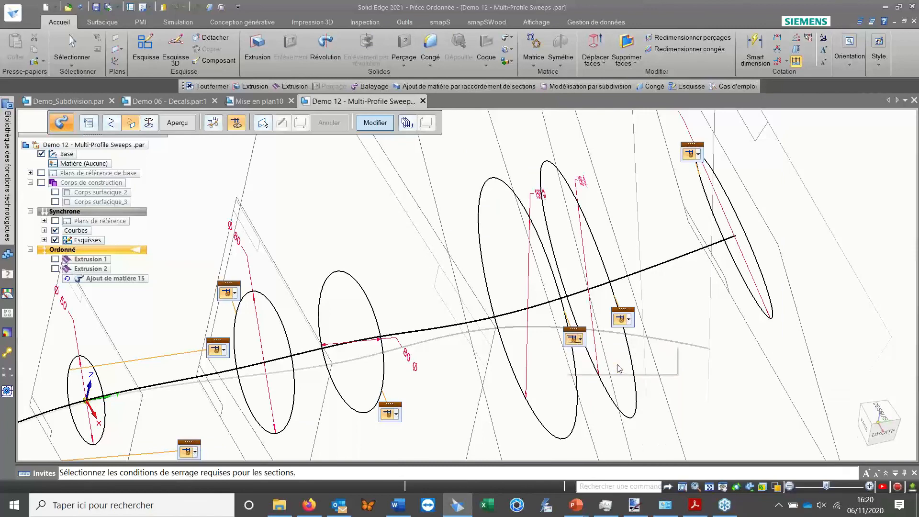
Set the continuity vector of the first Ø150 section to about 2.4 and preview the sweep again.
{"action": "scroll", "coordinate": [520, 261], "scroll_direction": "up", "scroll_amount": 2}
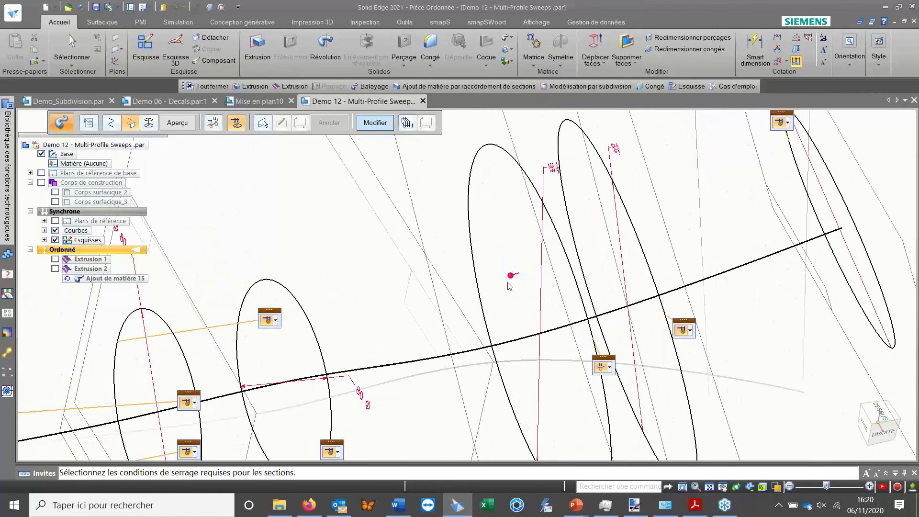
{"action": "scroll", "coordinate": [524, 314], "scroll_direction": "down", "scroll_amount": 1}
{"action": "middle_click_drag", "start_coordinate": [523, 315], "coordinate": [532, 298]}
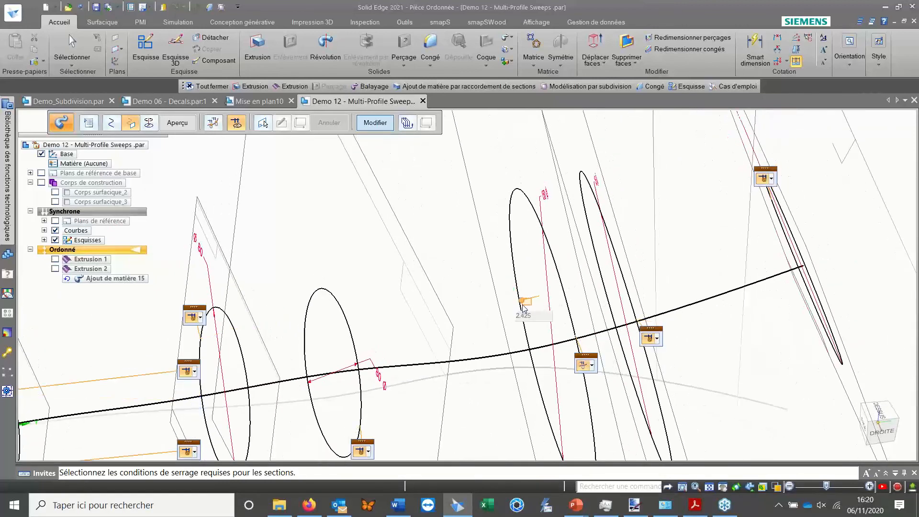
{"action": "left_click", "coordinate": [522, 302]}
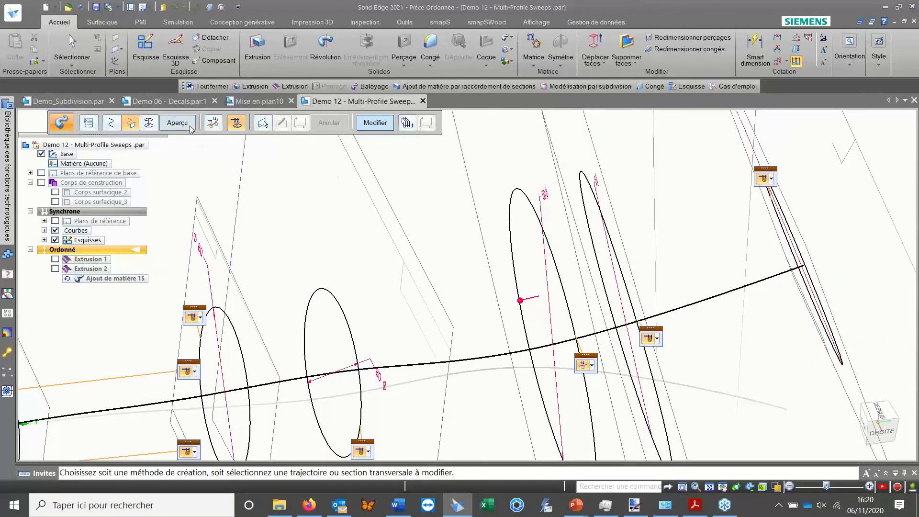
{"action": "left_click", "coordinate": [191, 127]}
Examine the swept body's bulge between the second Ø80 section and the first Ø150 section from several angles.
{"action": "middle_click_drag", "start_coordinate": [364, 268], "coordinate": [330, 247]}
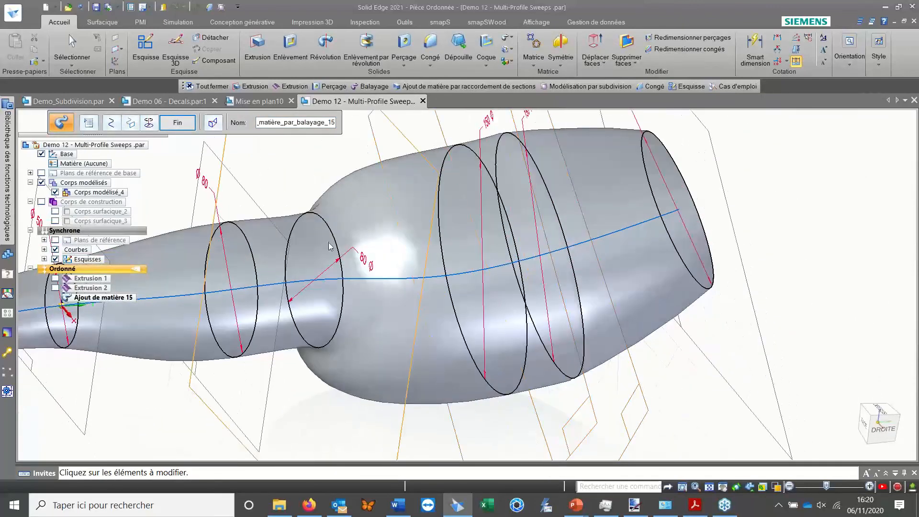
{"action": "middle_click_drag", "start_coordinate": [474, 240], "coordinate": [460, 182]}
{"action": "scroll", "coordinate": [467, 165], "scroll_direction": "up", "scroll_amount": 2}
{"action": "middle_click_drag", "start_coordinate": [439, 265], "coordinate": [513, 189]}
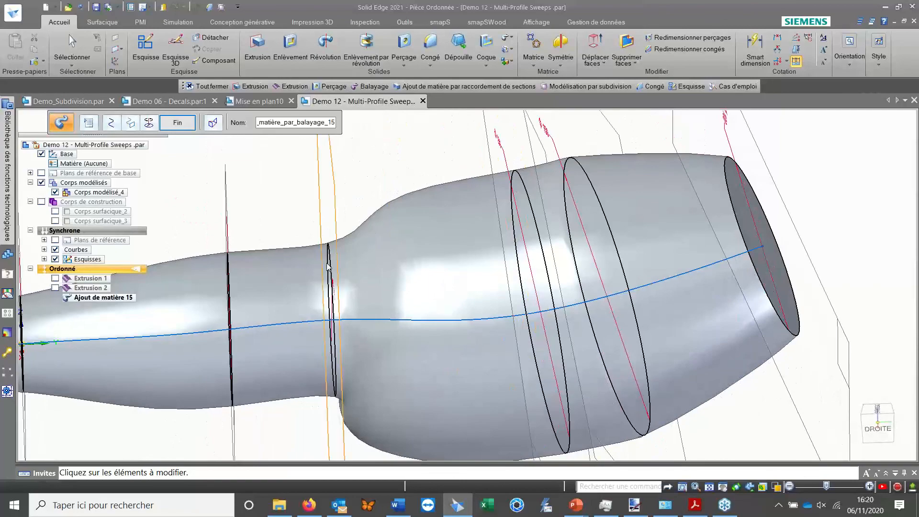
{"action": "middle_click_drag", "start_coordinate": [327, 266], "coordinate": [449, 283]}
{"action": "scroll", "coordinate": [459, 269], "scroll_direction": "down", "scroll_amount": 3}
{"action": "scroll", "coordinate": [494, 245], "scroll_direction": "up", "scroll_amount": 1}
{"action": "scroll", "coordinate": [522, 221], "scroll_direction": "up", "scroll_amount": 2}
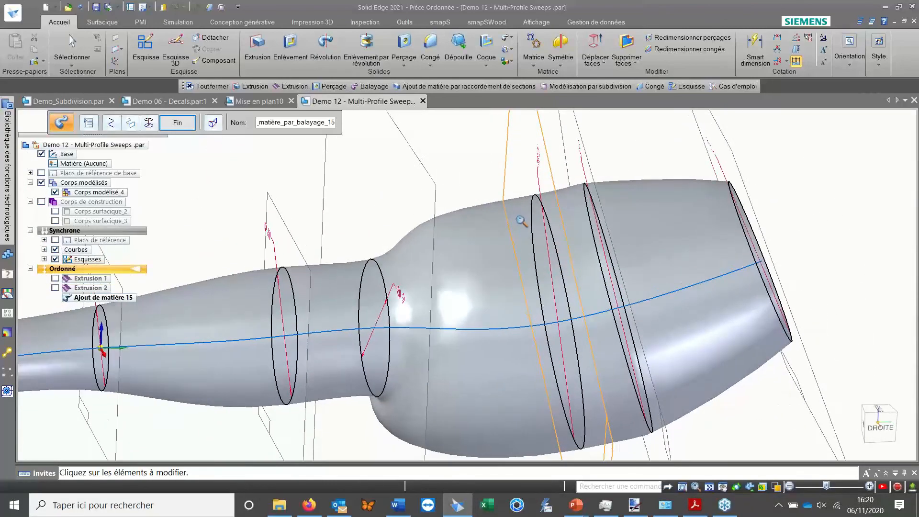
{"action": "key", "text": "ctrl+i"}
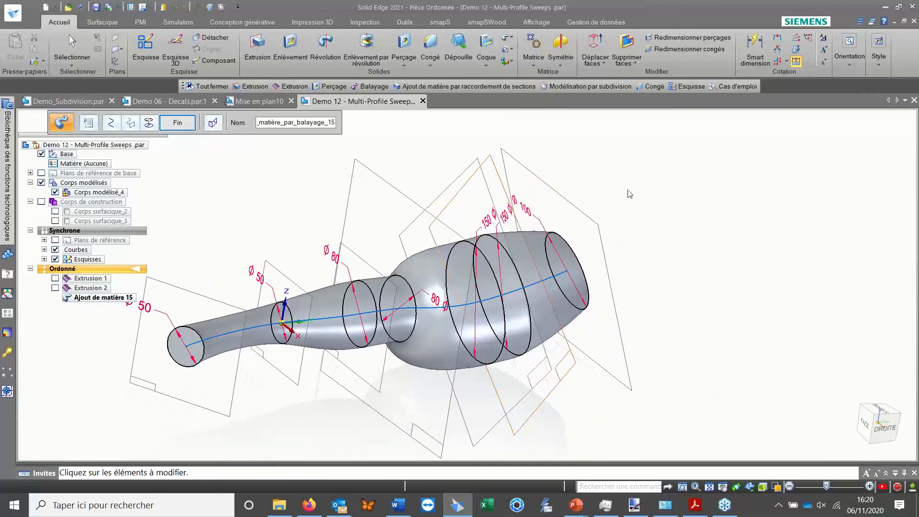
End the sweep command, switch to the PowerPoint slideshow and advance to the slide of upcoming webinar dates.
{"action": "key", "text": "Escape"}
{"action": "middle_click_drag", "start_coordinate": [508, 233], "coordinate": [369, 238]}
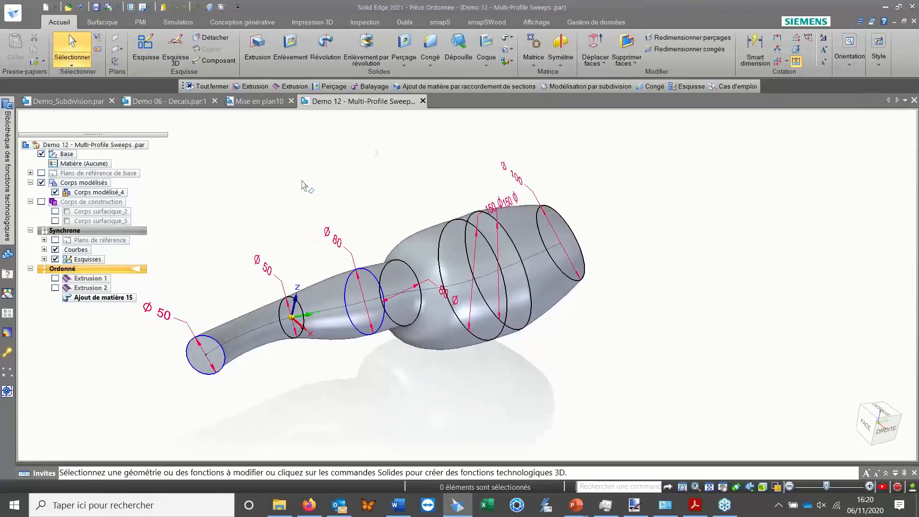
{"action": "key", "text": "alt+Tab"}
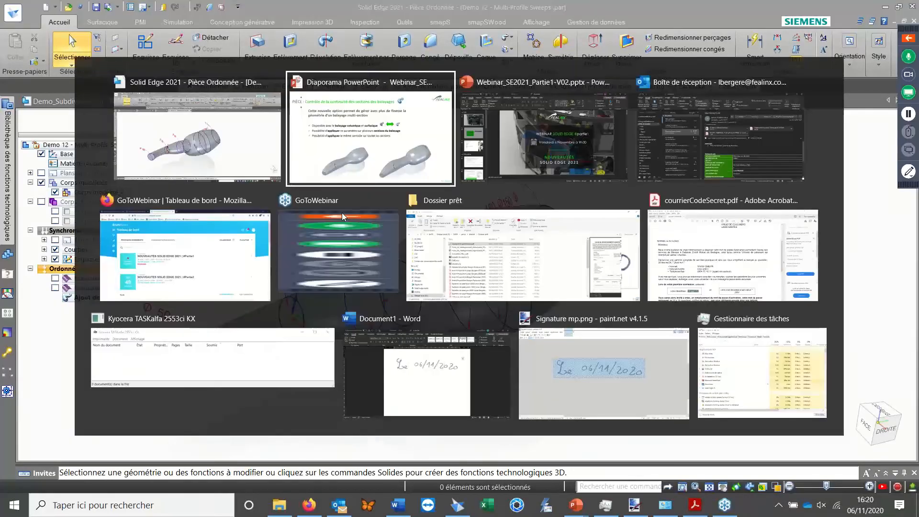
{"action": "left_click", "coordinate": [447, 279]}
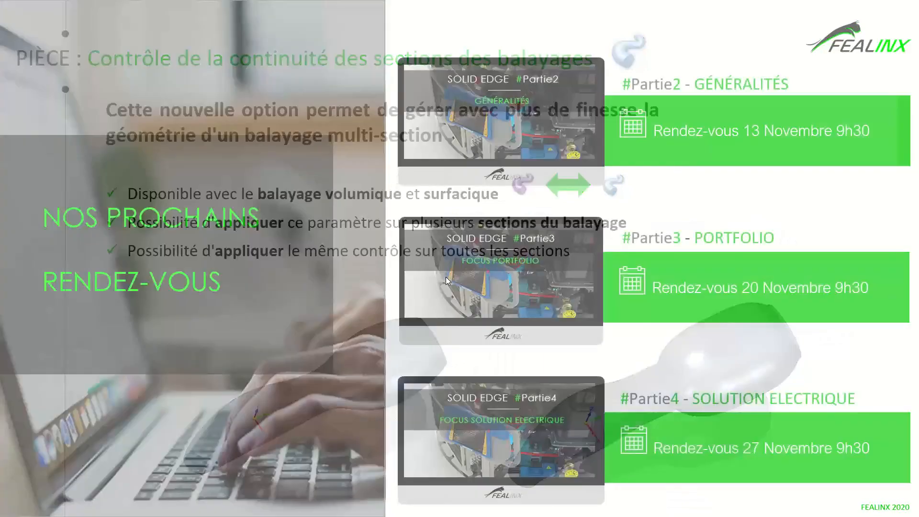